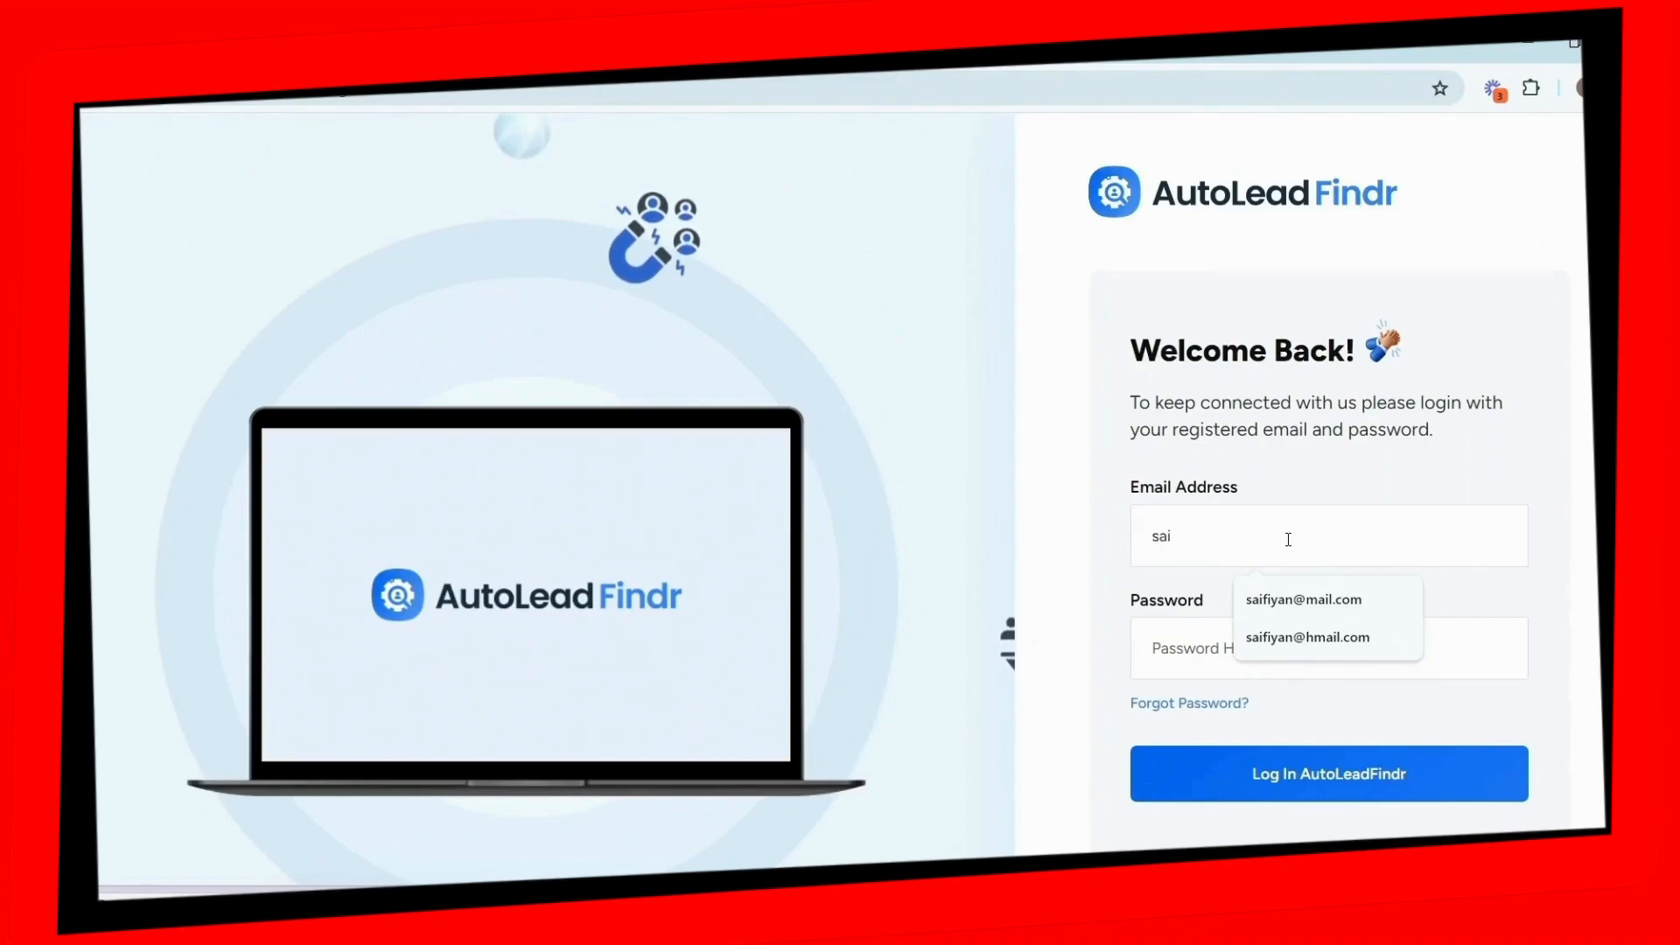
Step: Log in with the suggested account e-mail ending in hmail.com and the account password
click(1316, 639)
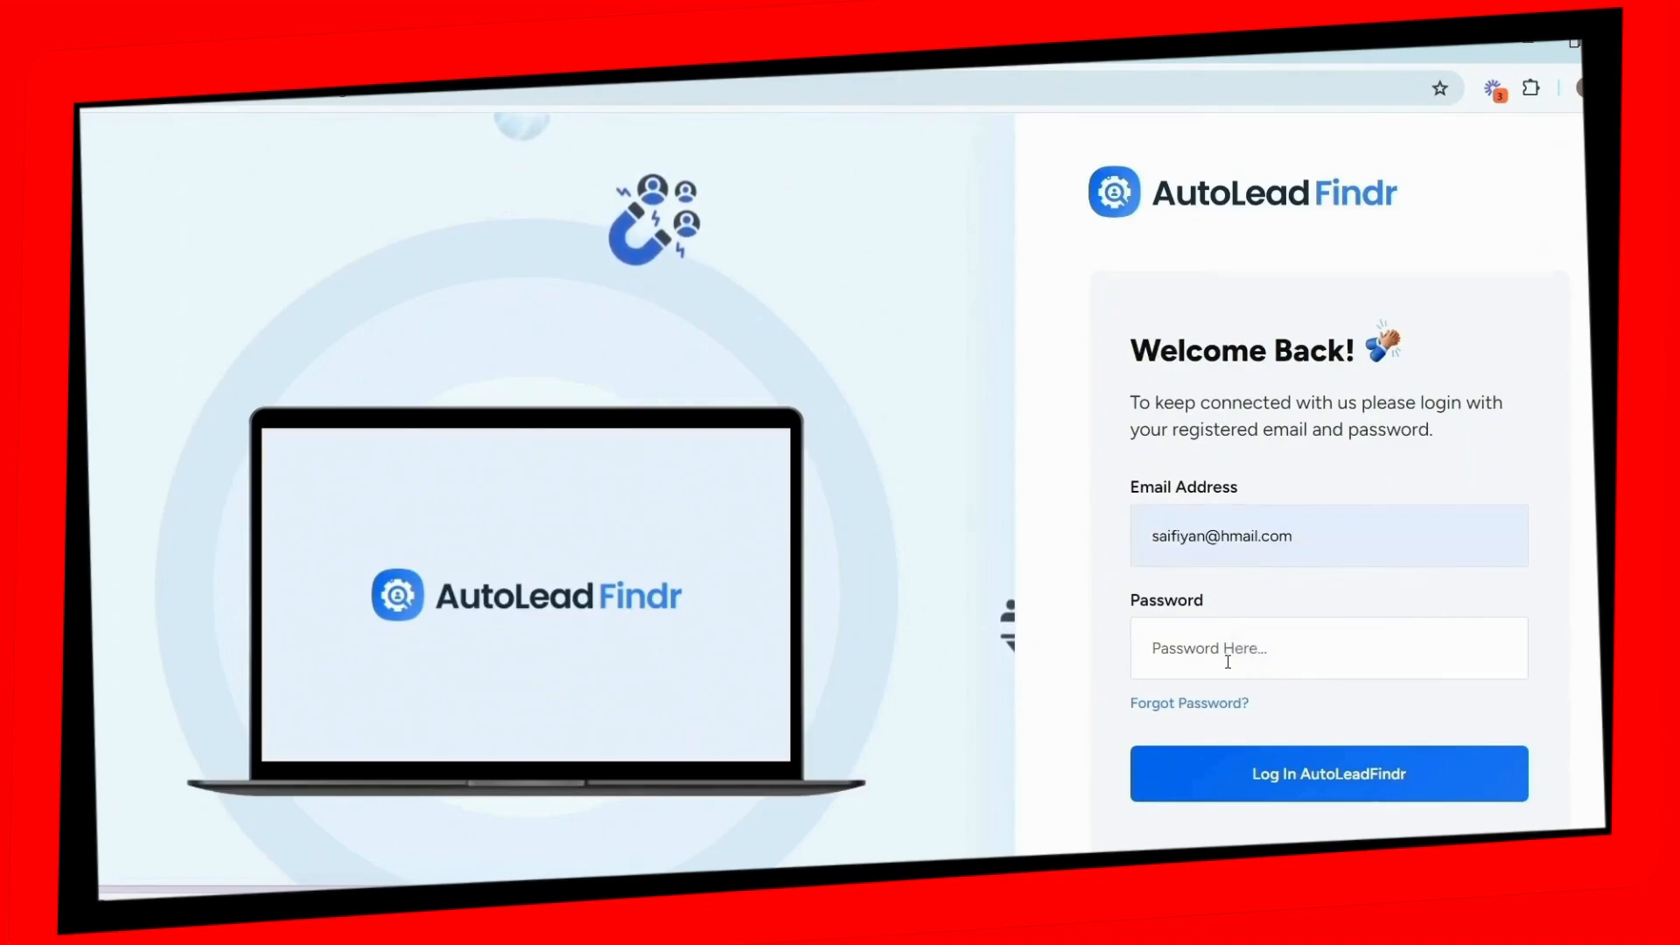
click(1226, 655)
text(•••)
click(1290, 788)
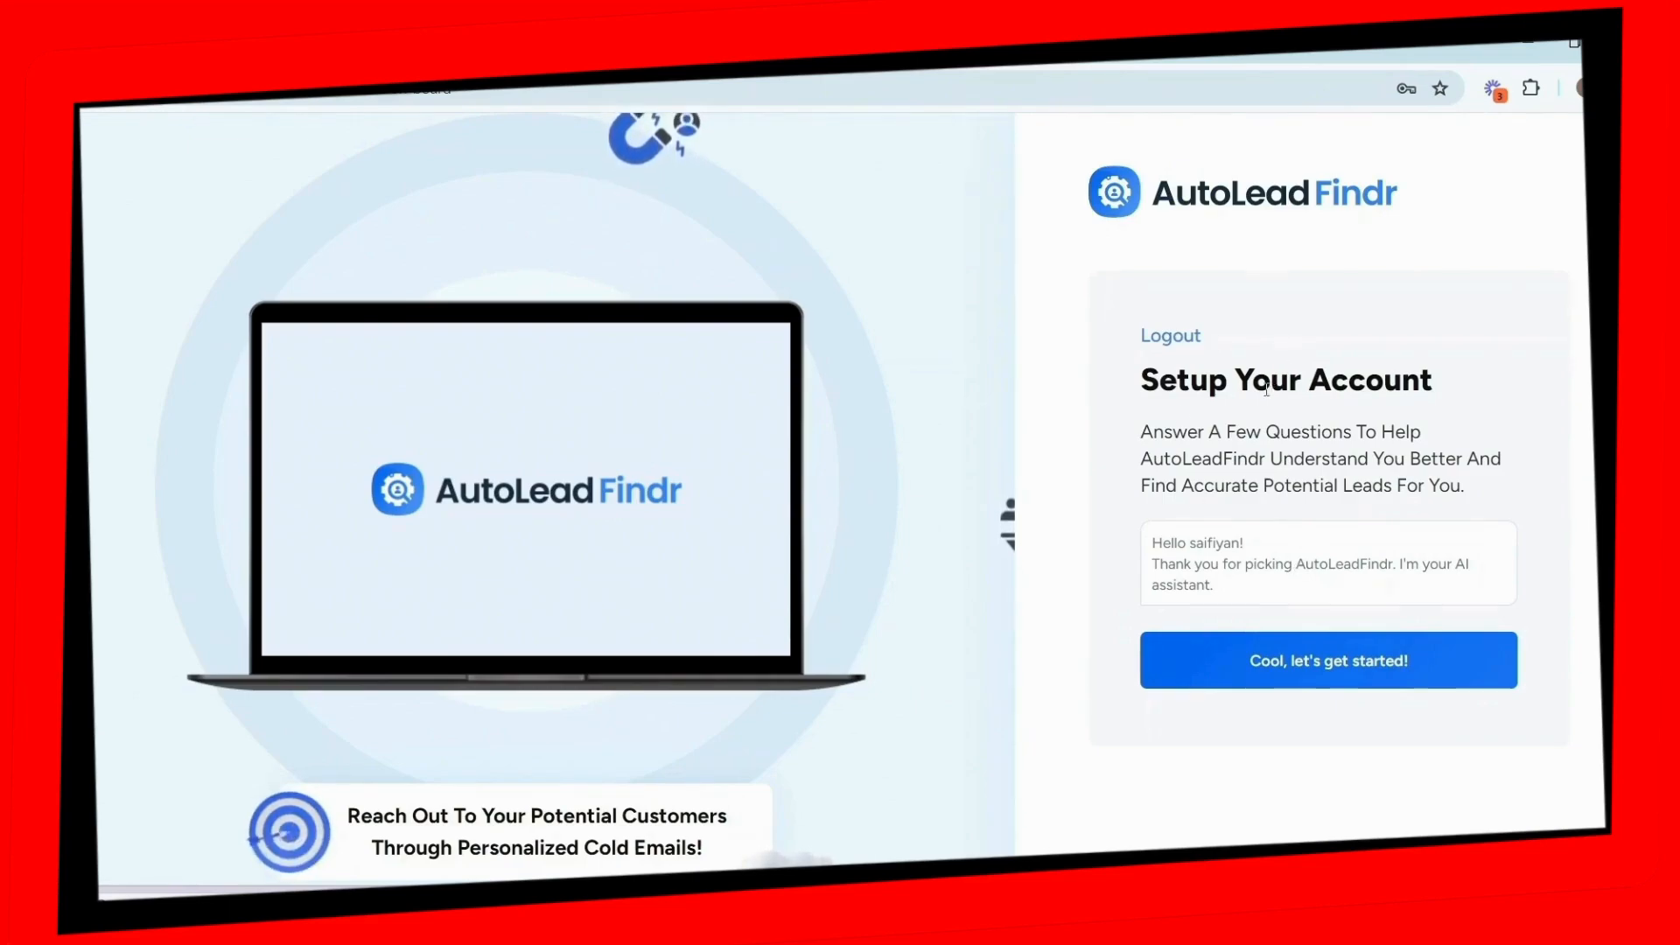
click(1320, 675)
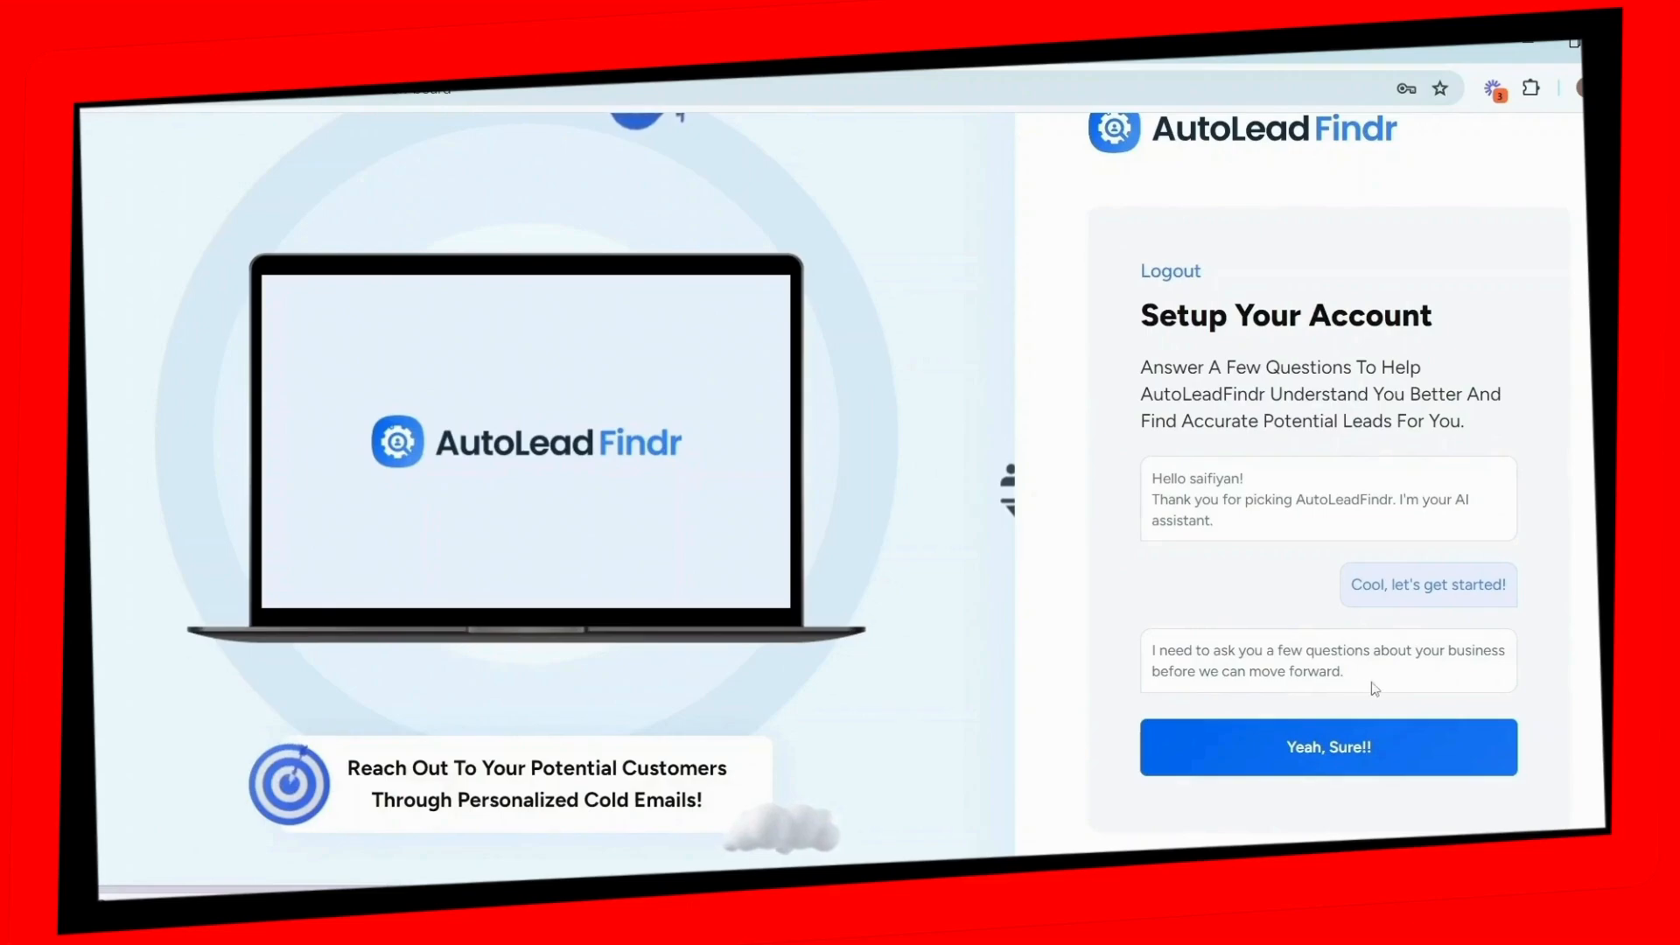
click(1336, 753)
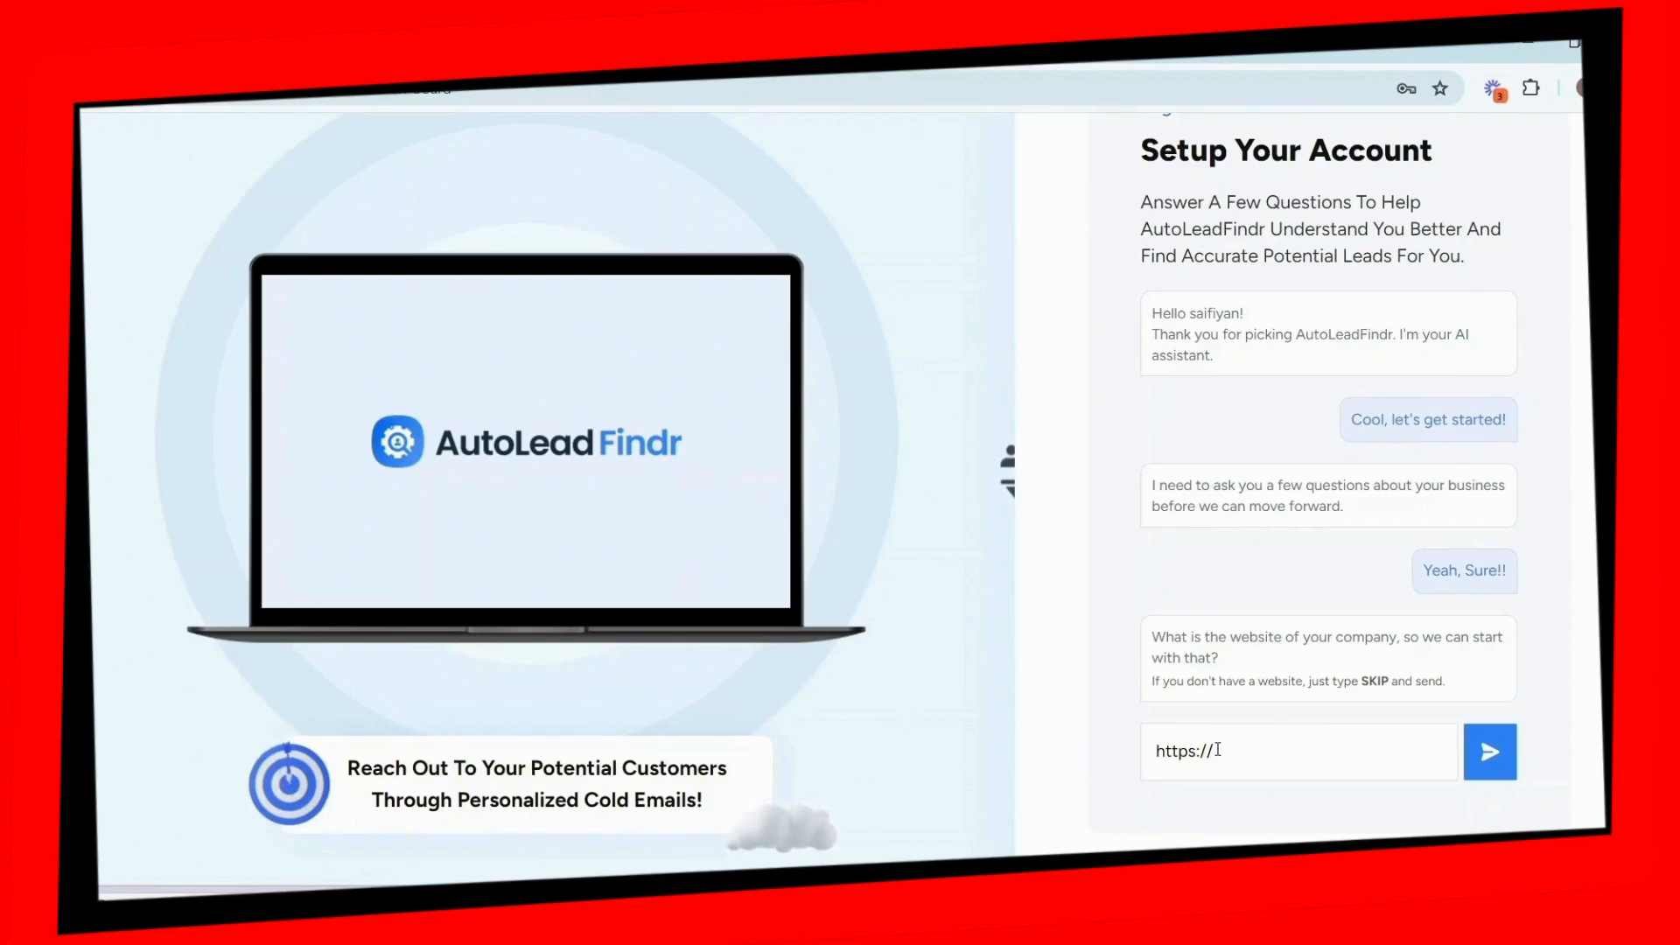
text(pixelnx.com)
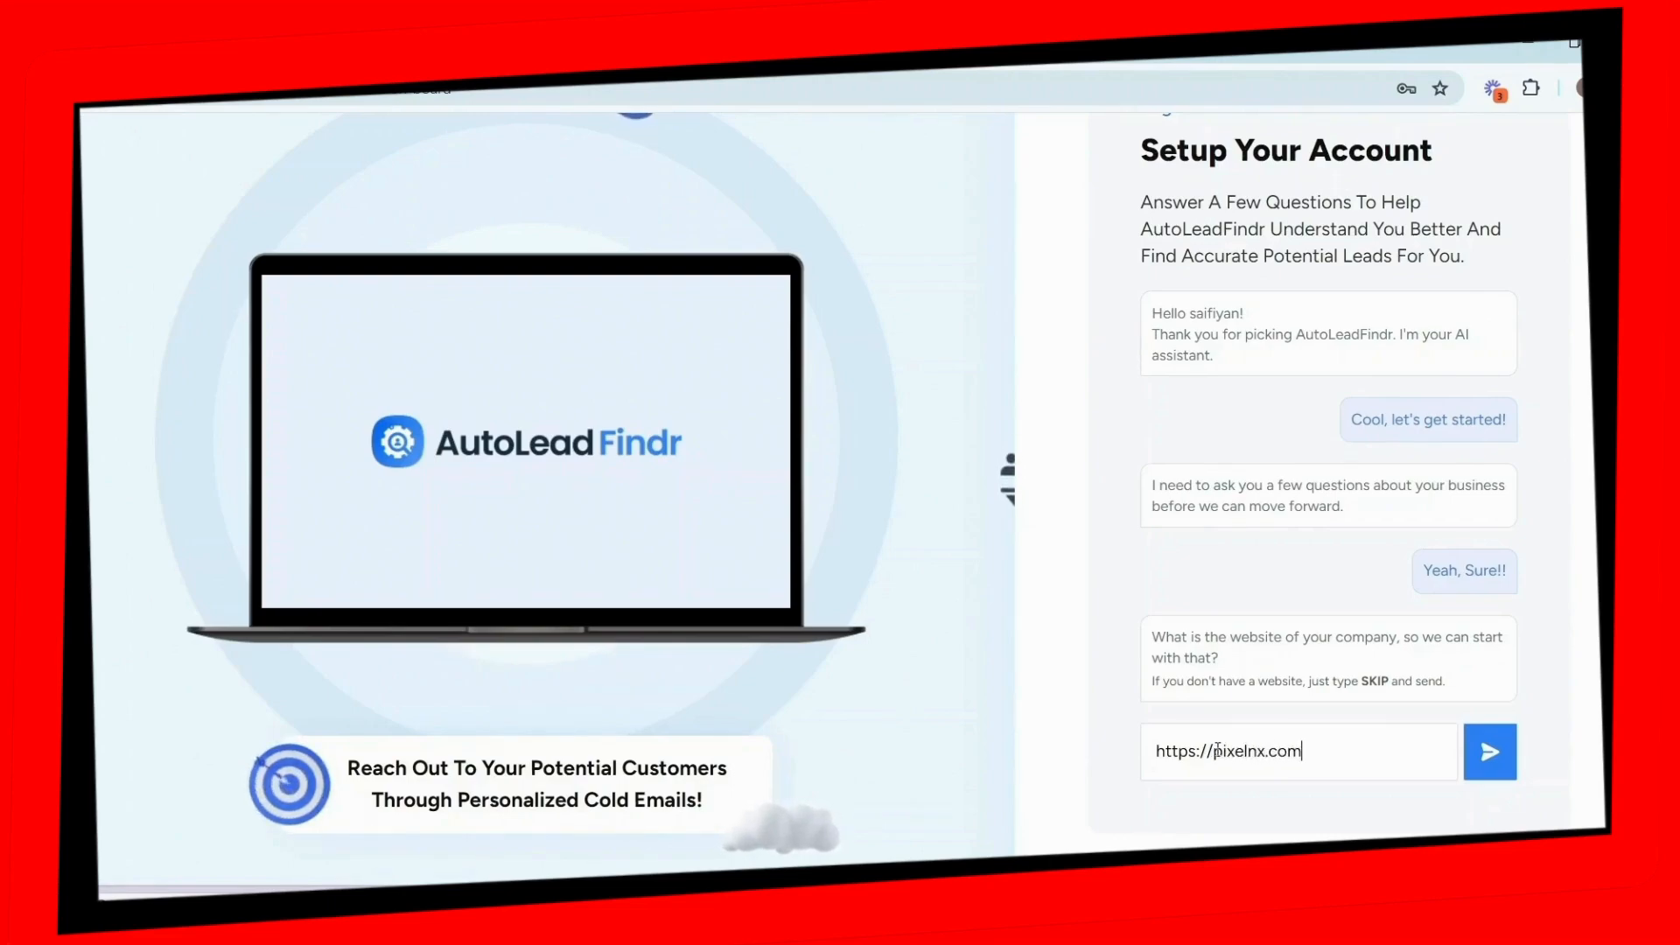
click(1492, 754)
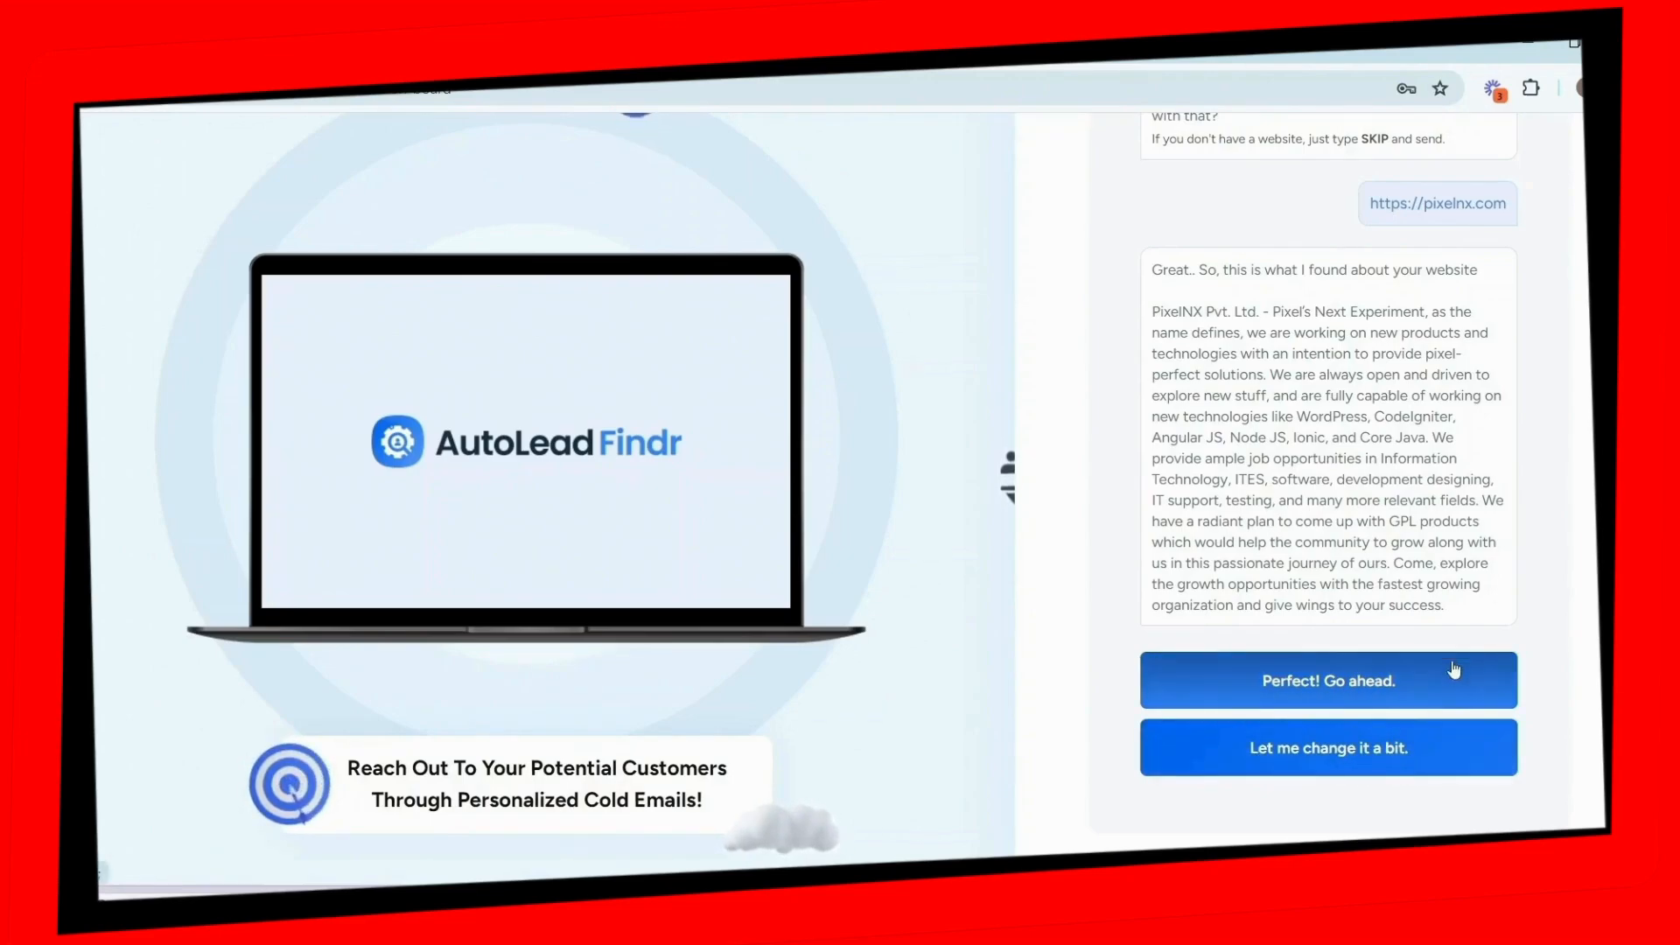
click(1413, 686)
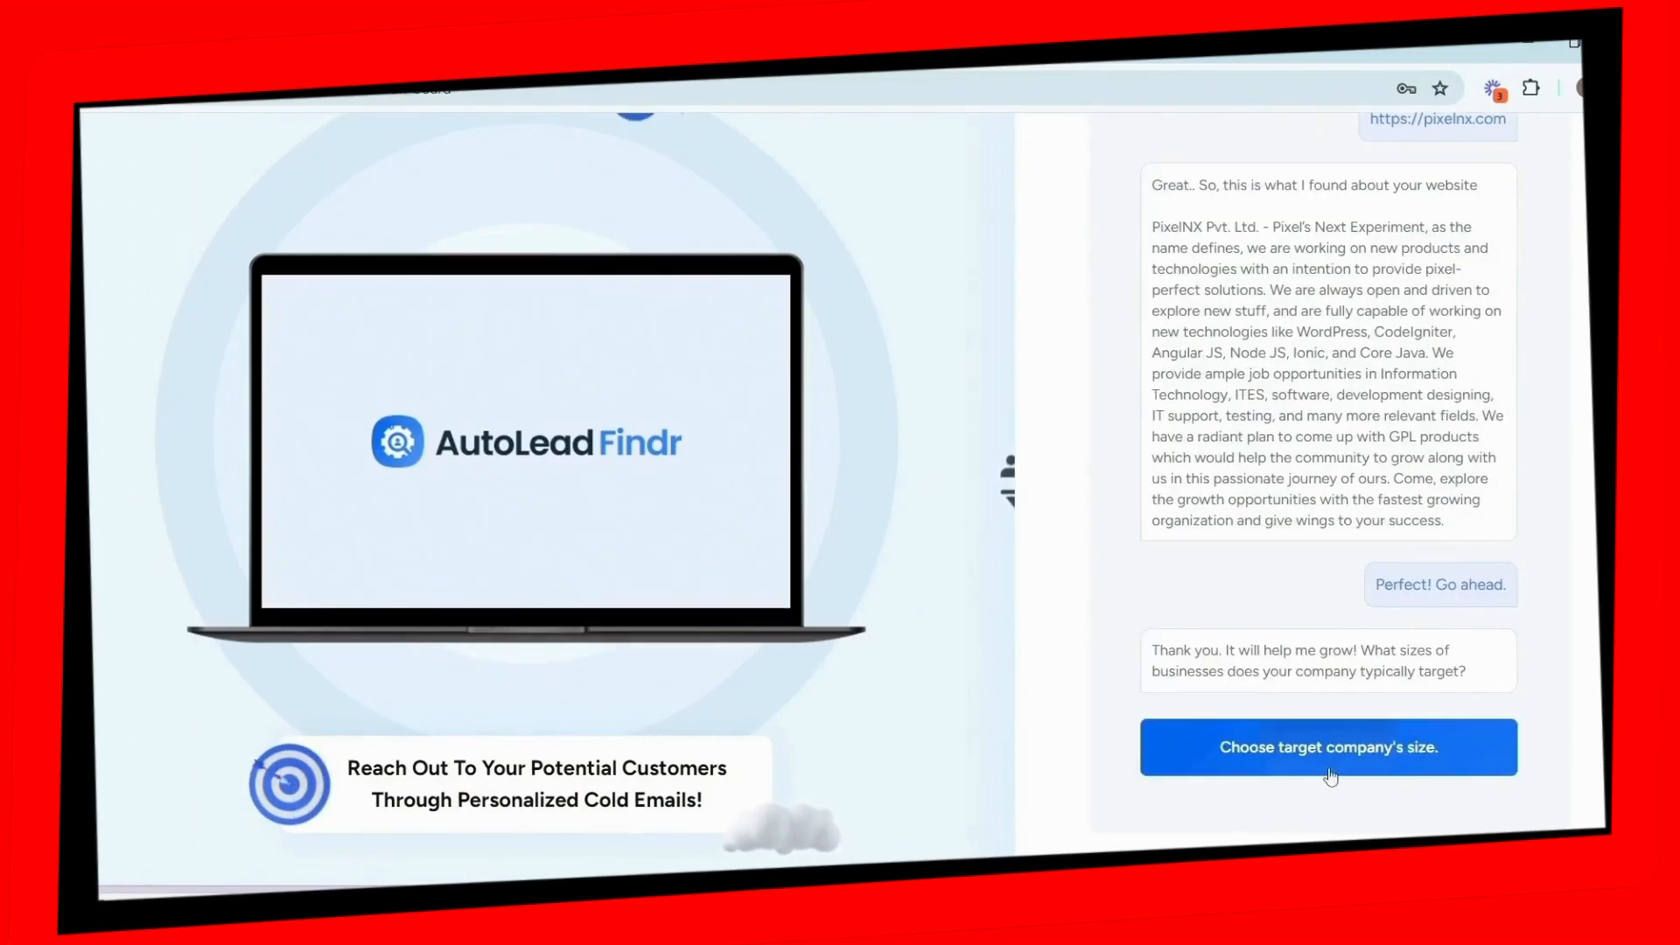
Step: Choose 11-50 Employees and 51-200 Employees as the target company sizes
click(1331, 751)
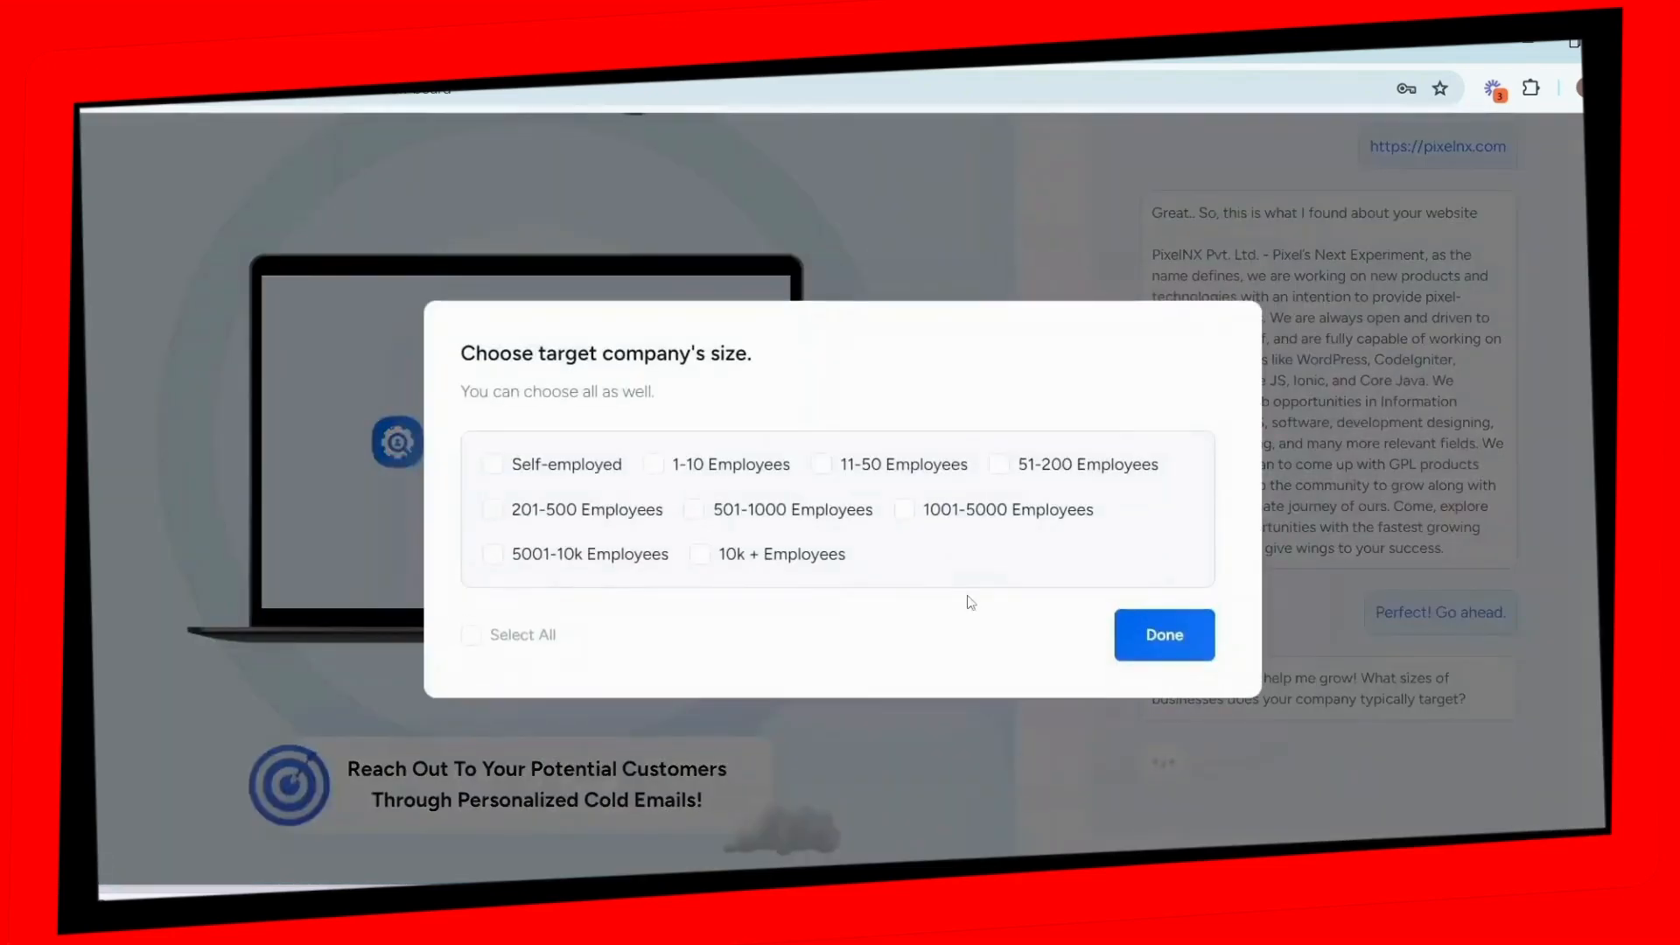
click(825, 468)
click(1000, 469)
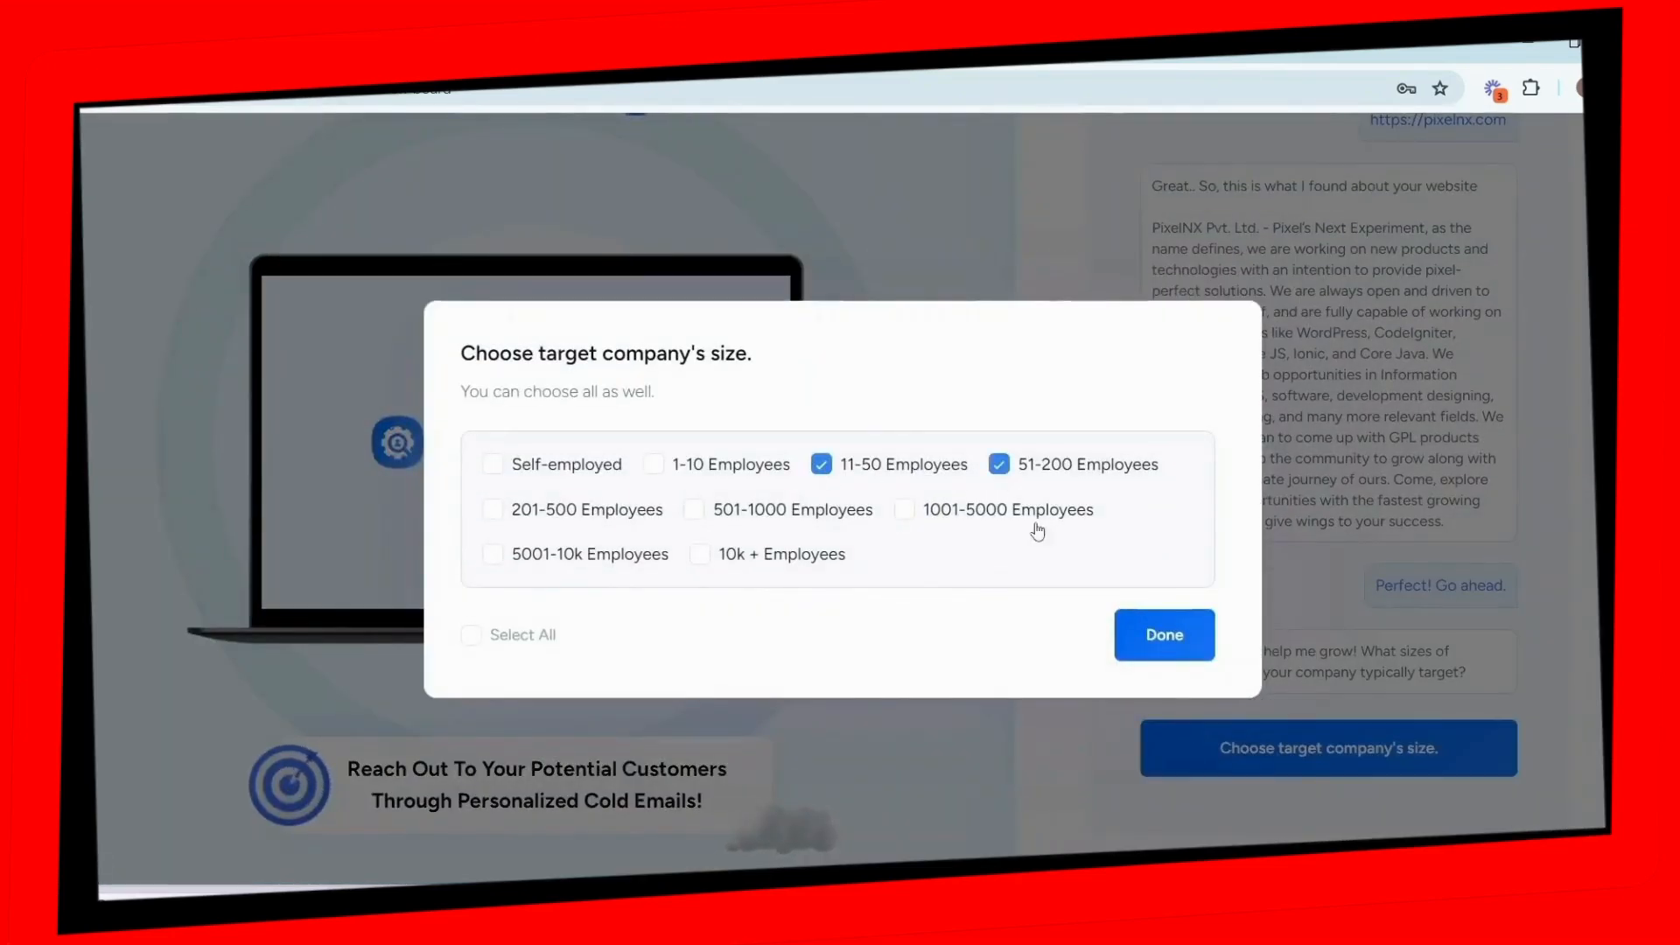
click(1164, 648)
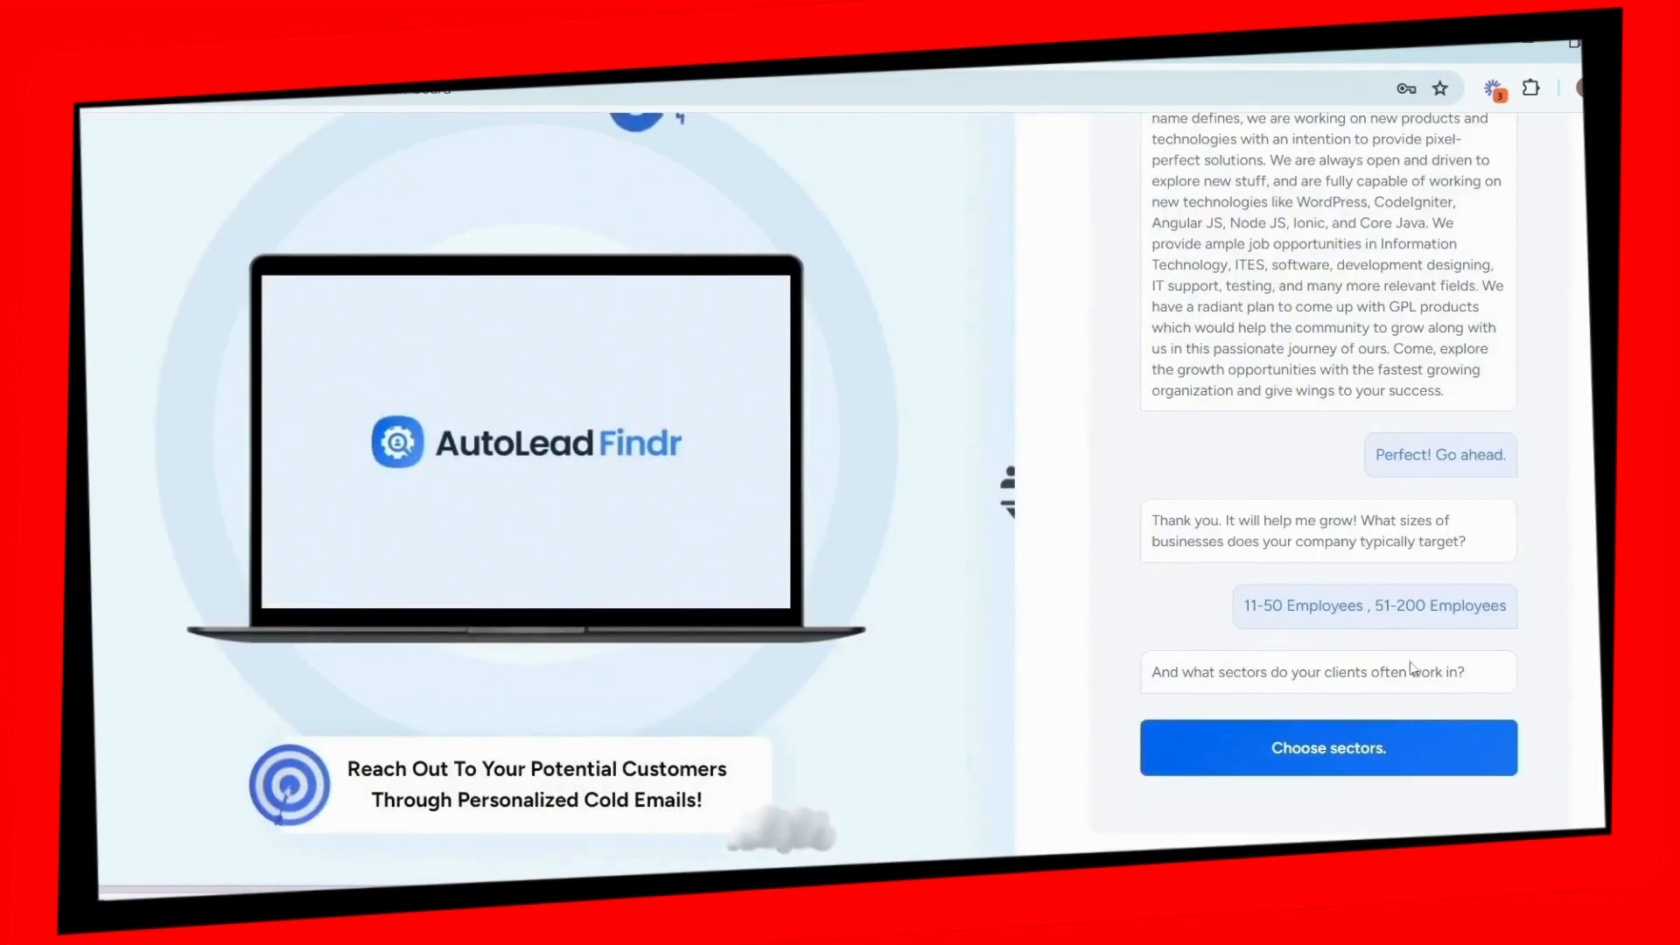
Step: Choose Photographers as the target client sector
click(1326, 763)
click(665, 514)
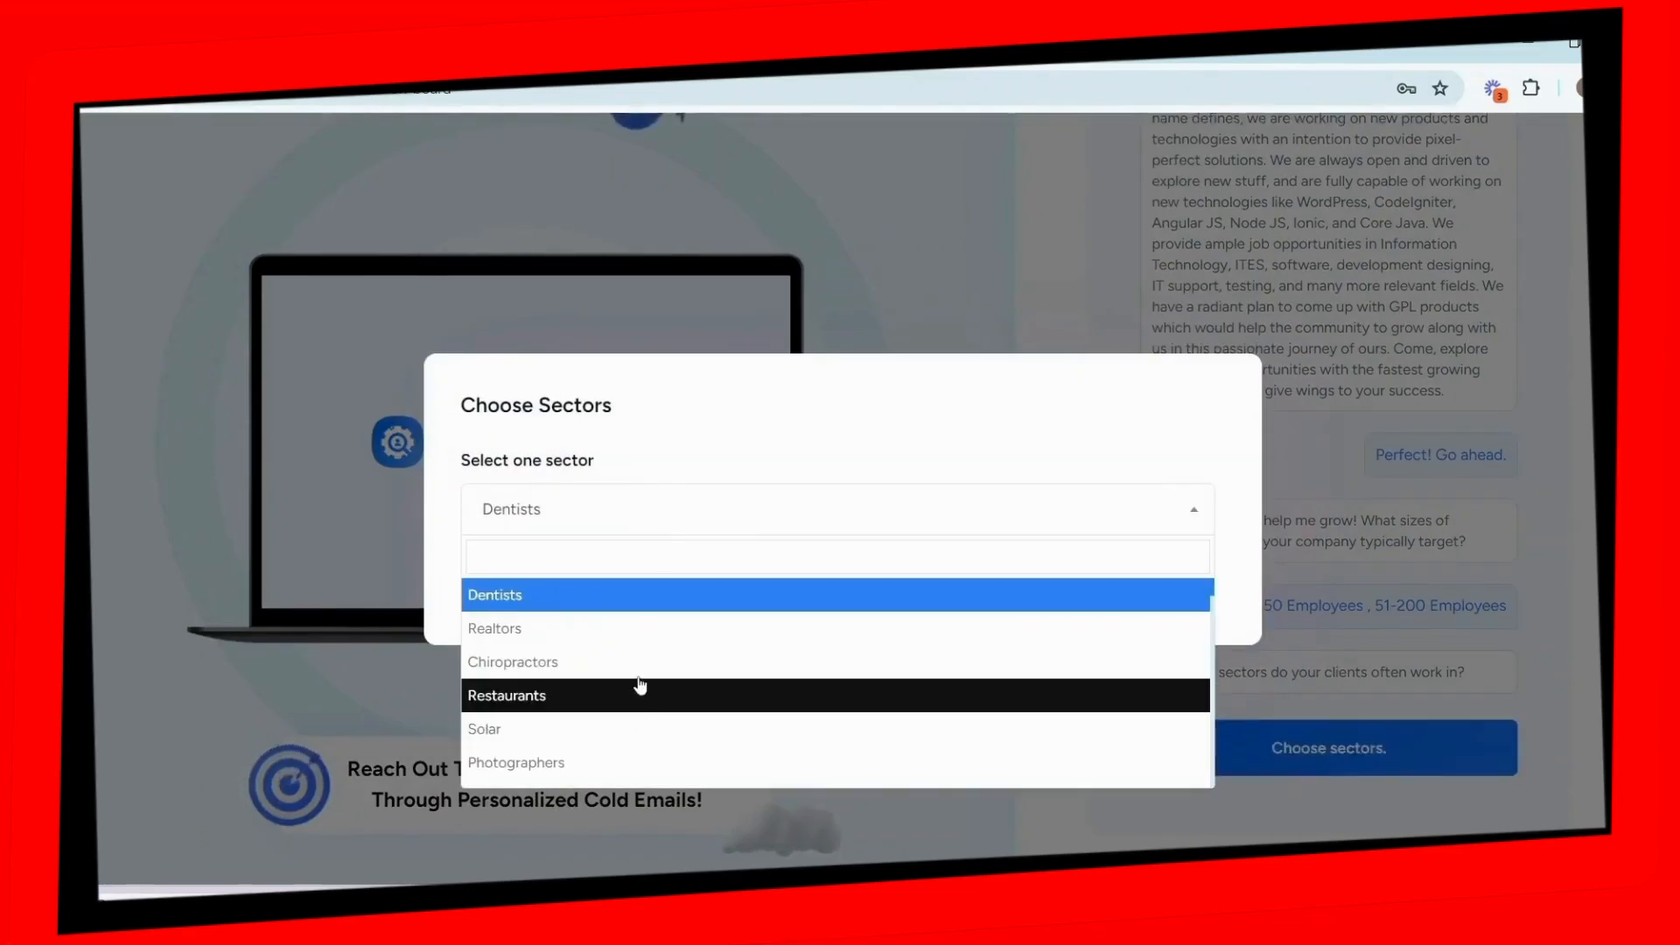
scroll(646, 699, down, 3)
scroll(645, 698, down, 3)
scroll(657, 740, up, 10)
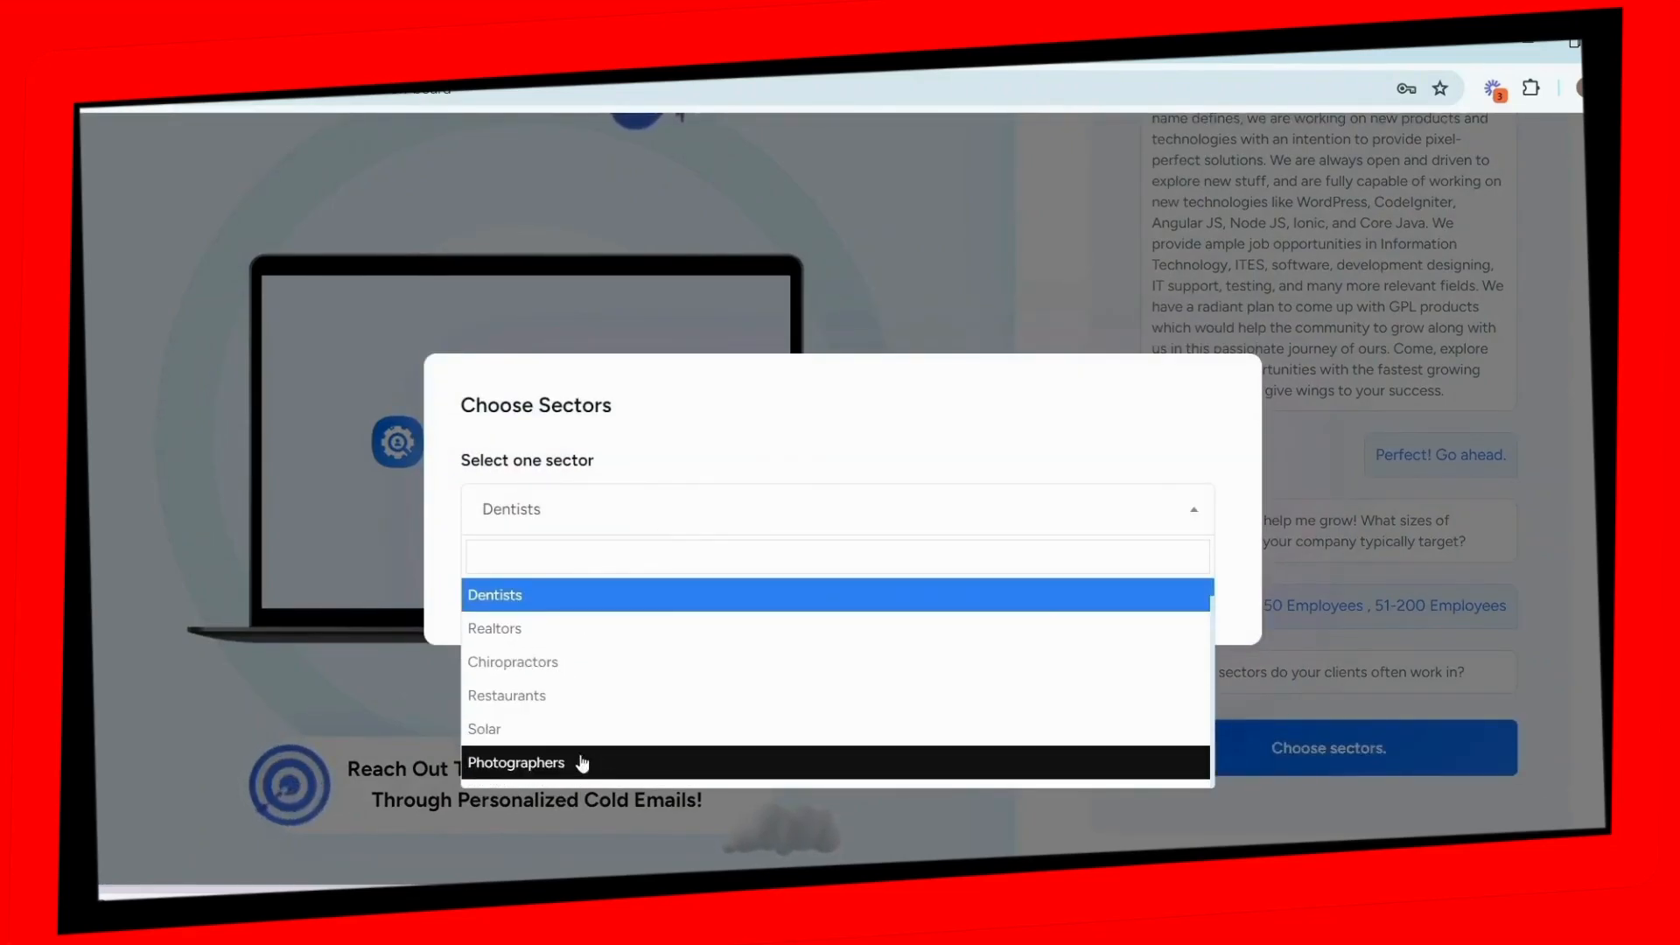
click(581, 762)
click(511, 583)
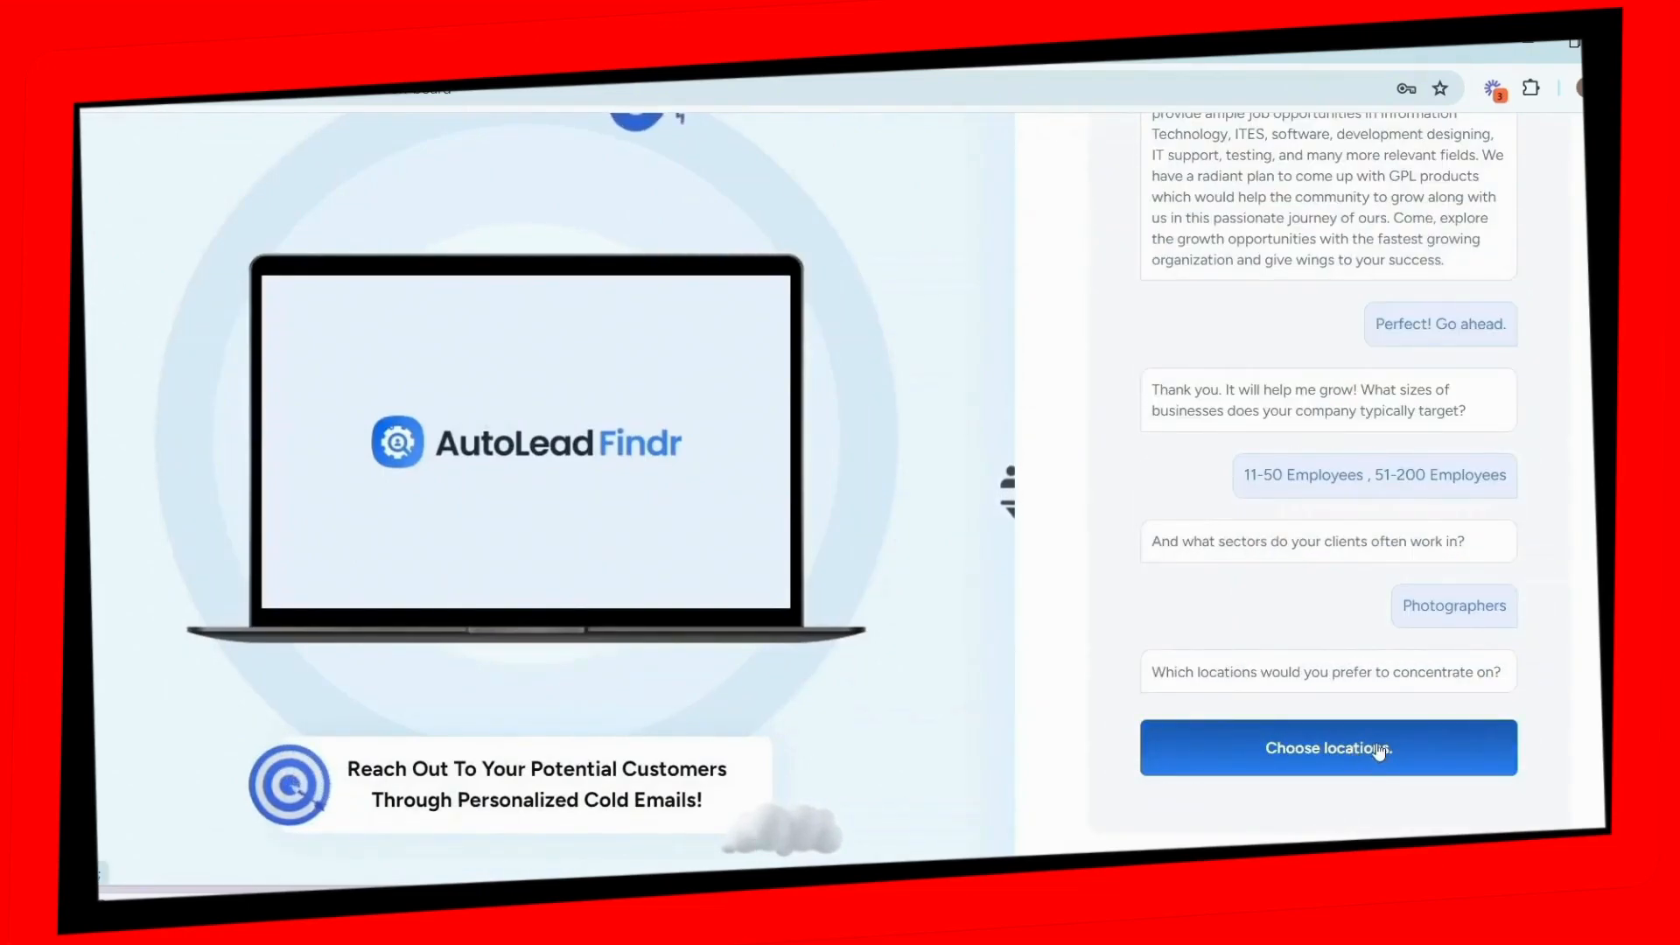
Step: Search for "new y" and choose New York, NY, USA as the target location
click(1381, 761)
click(643, 526)
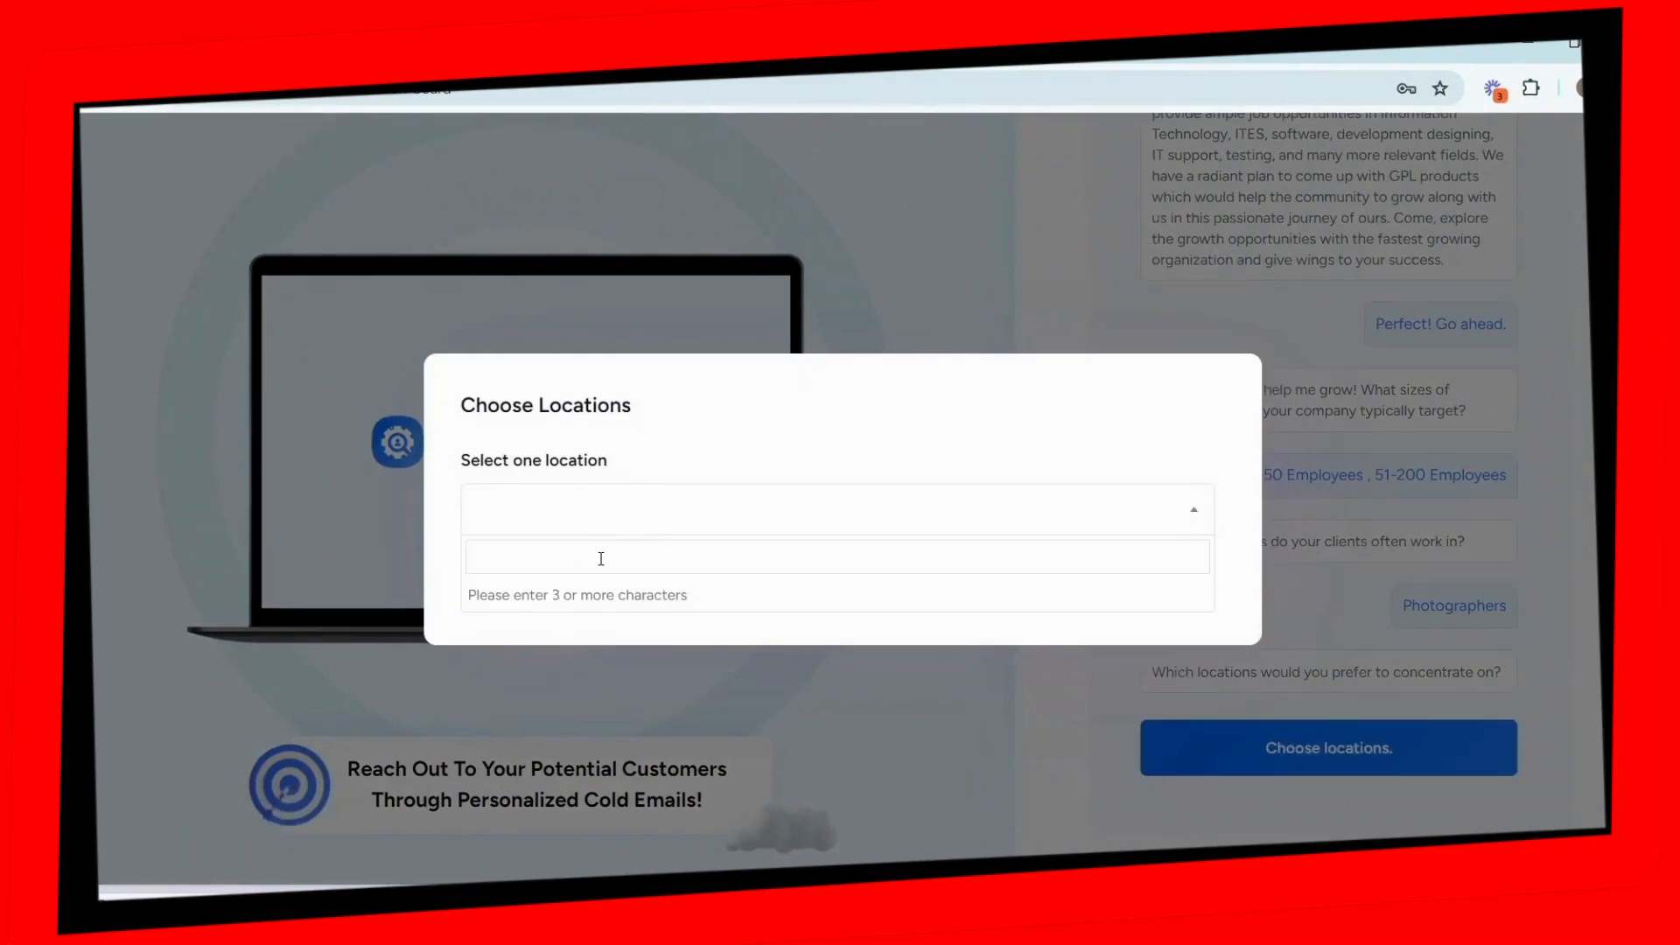
text(new y)
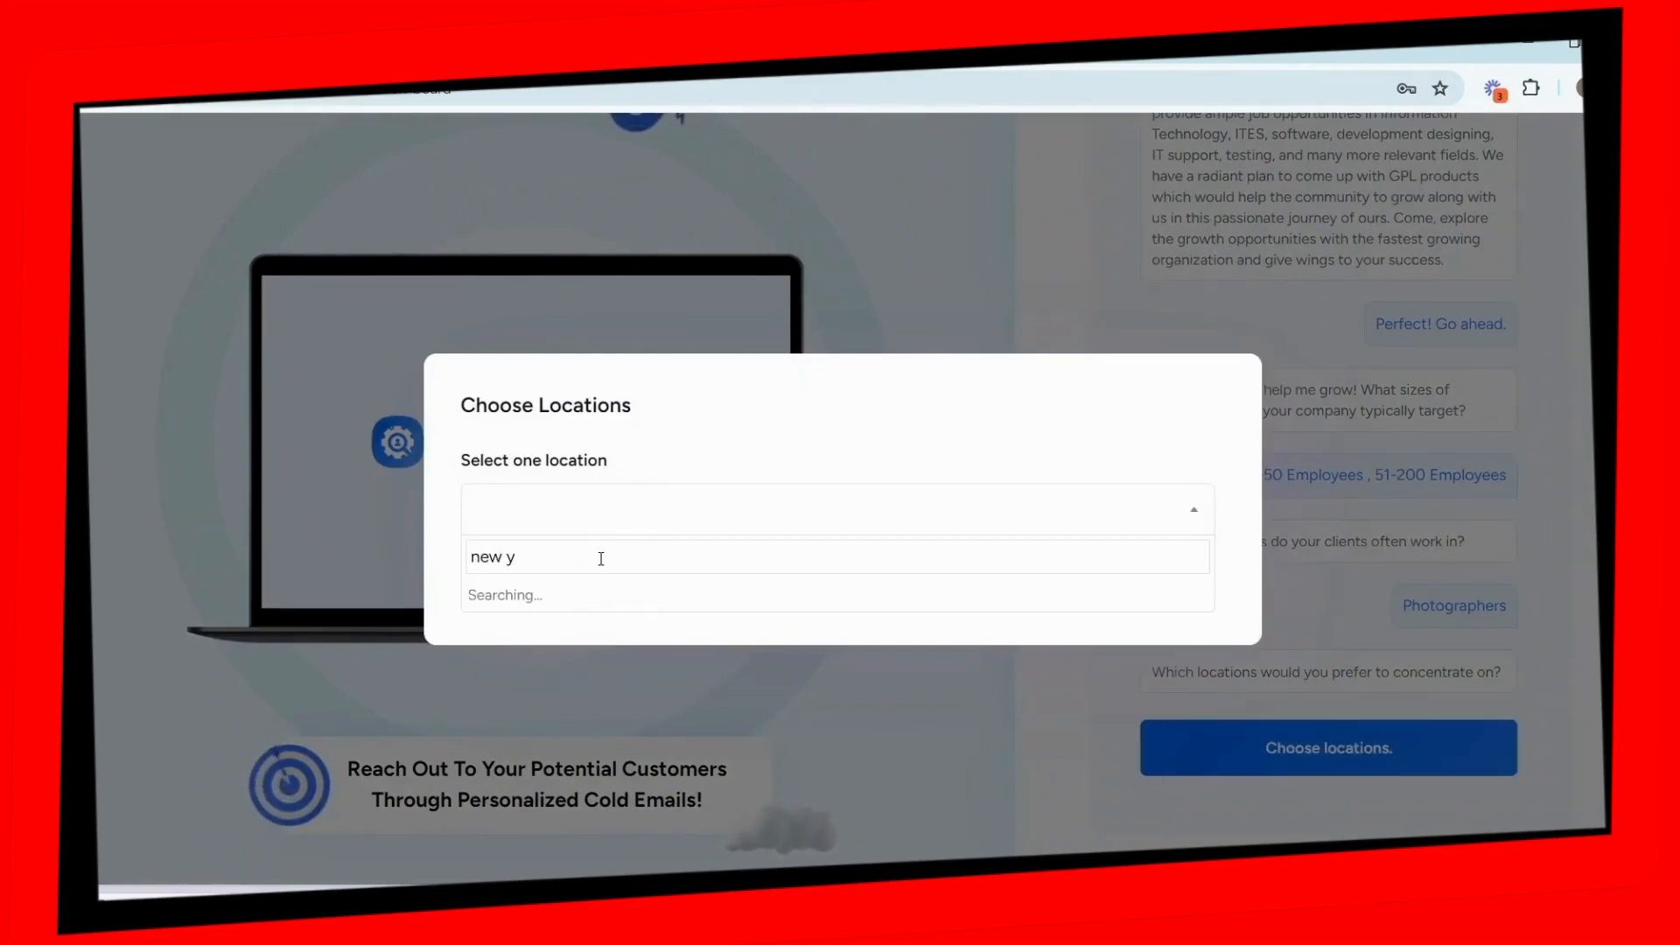
click(617, 595)
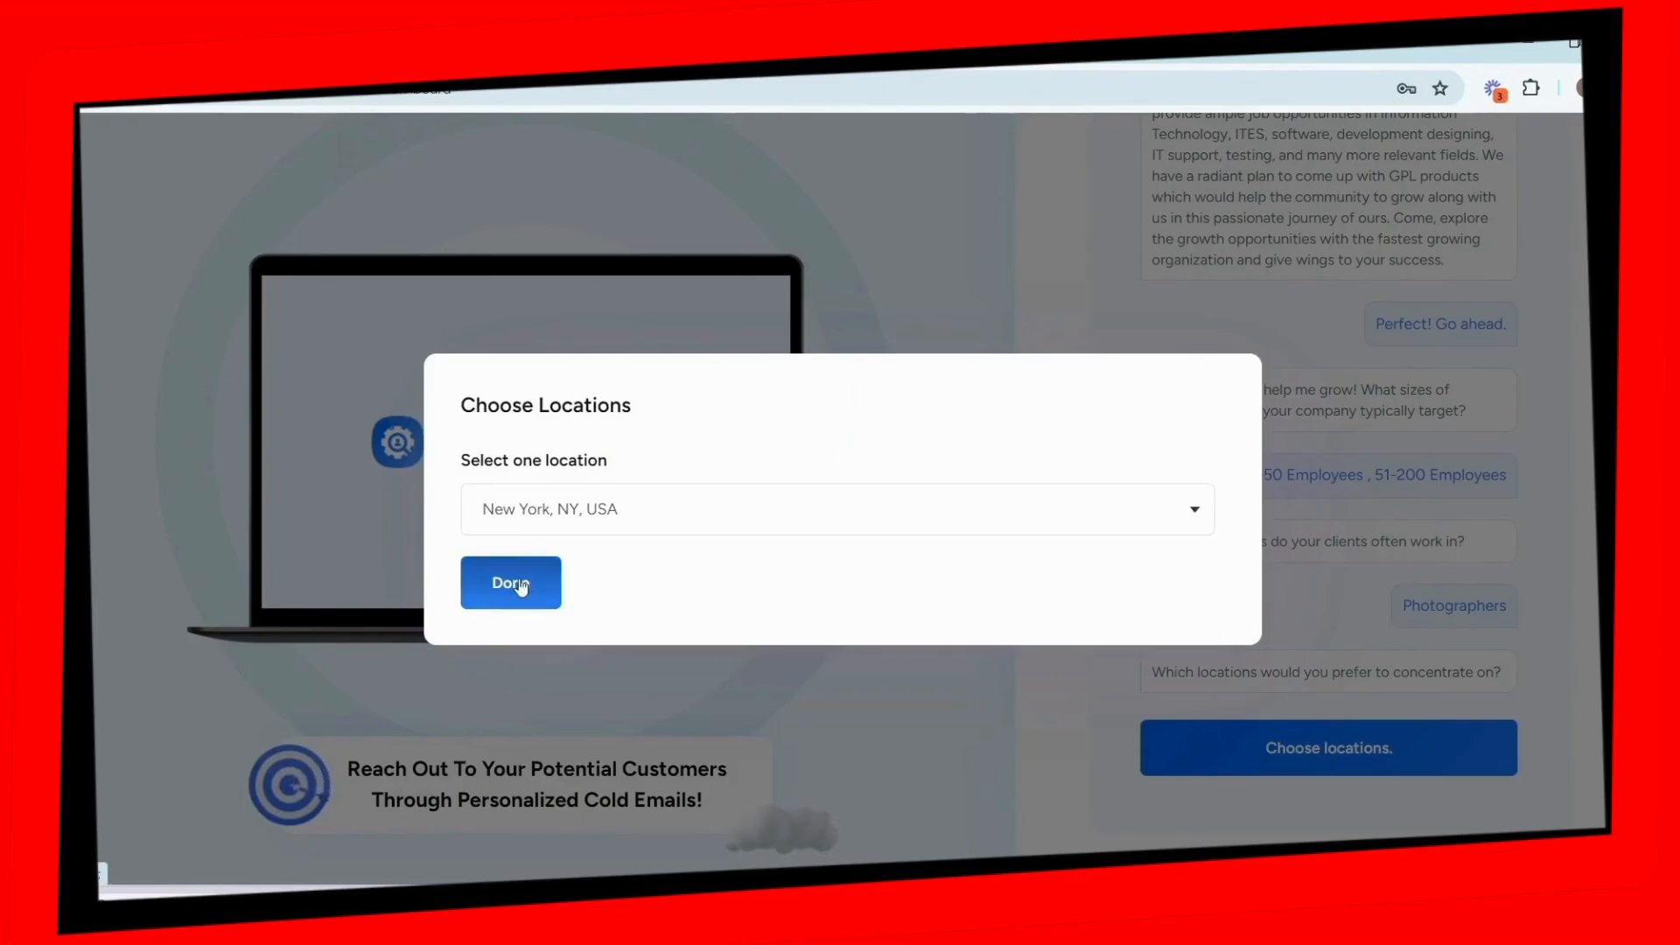
click(521, 586)
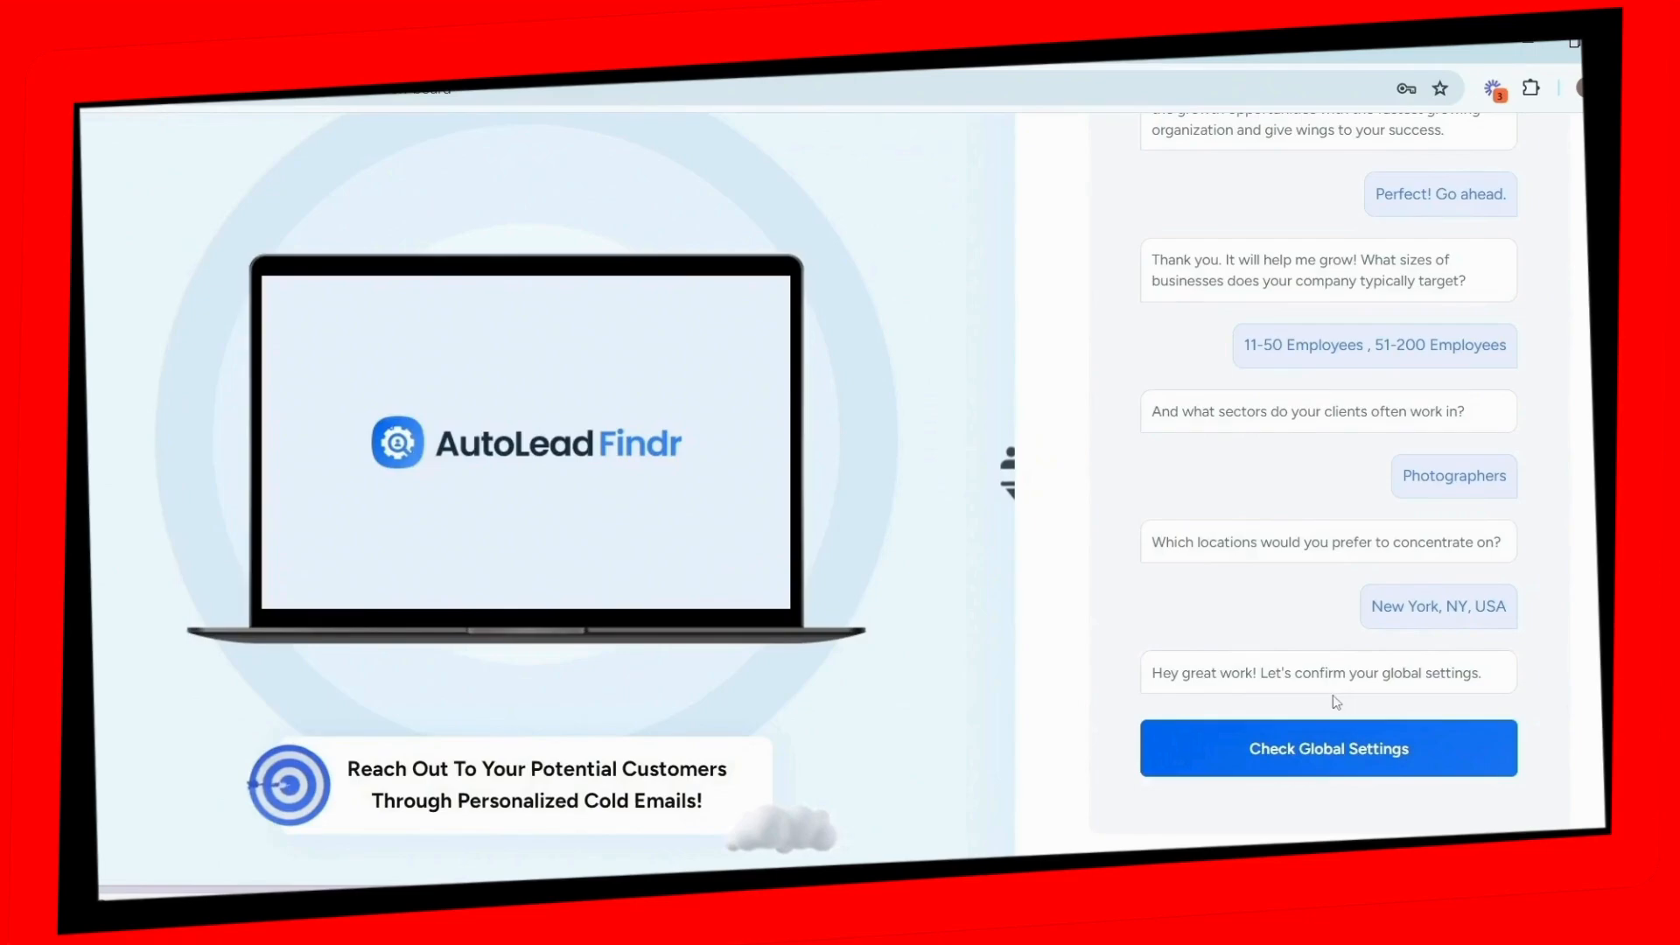
Step: Open the global settings and set the sender name for prospect emails to "pixel"
click(1351, 766)
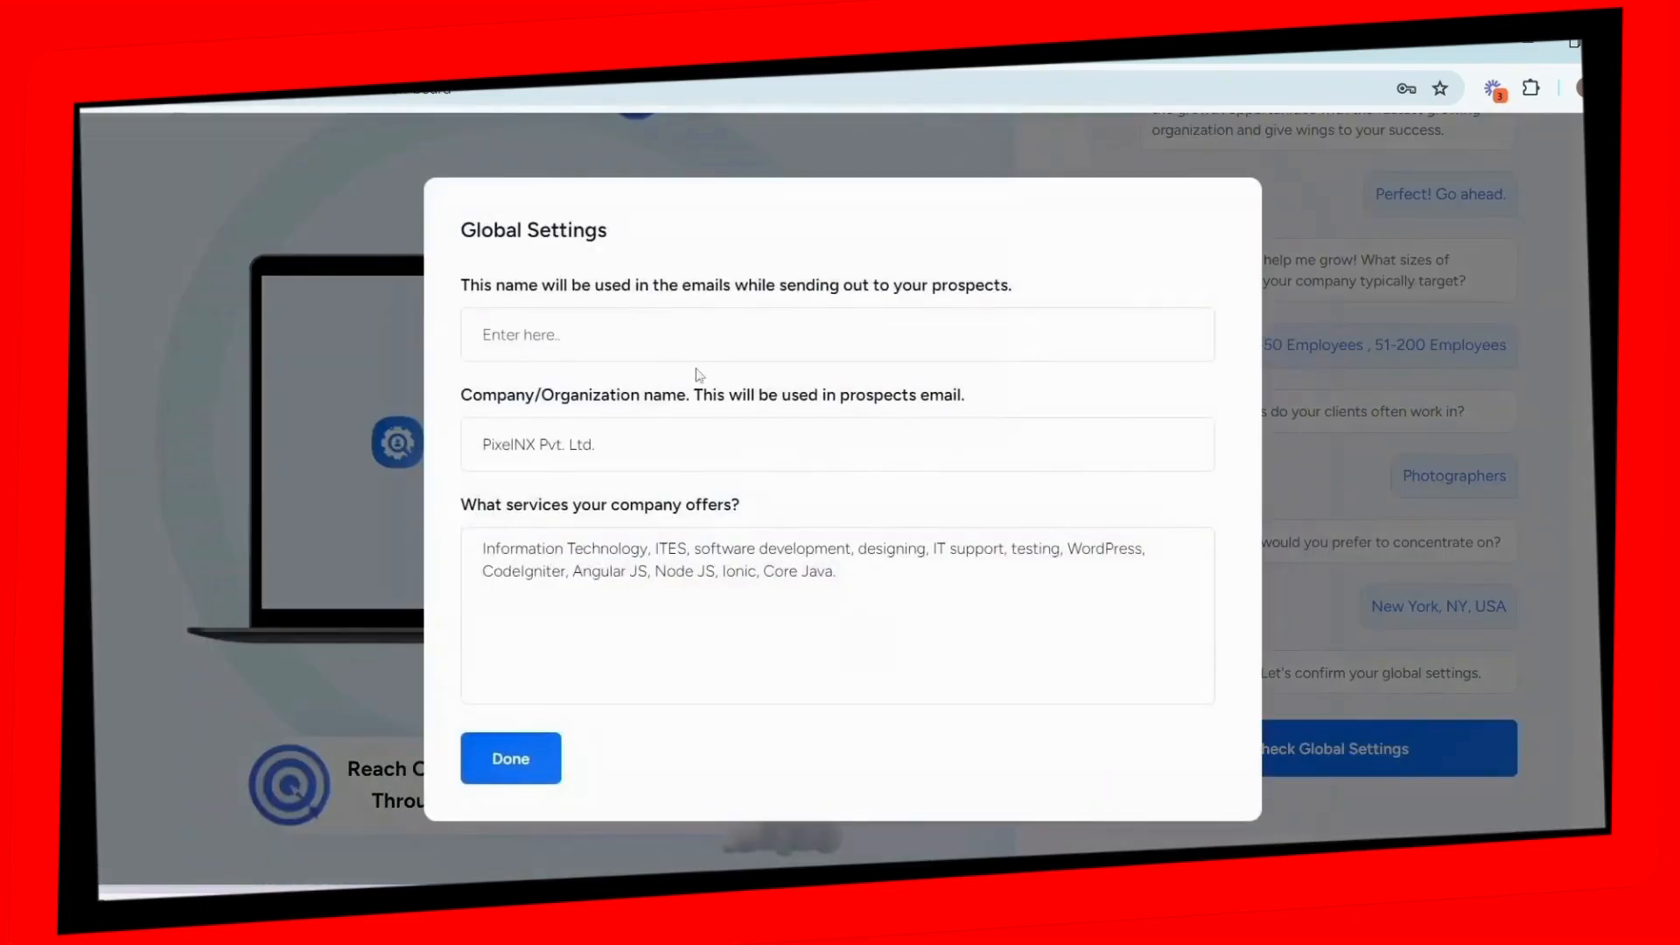
click(686, 343)
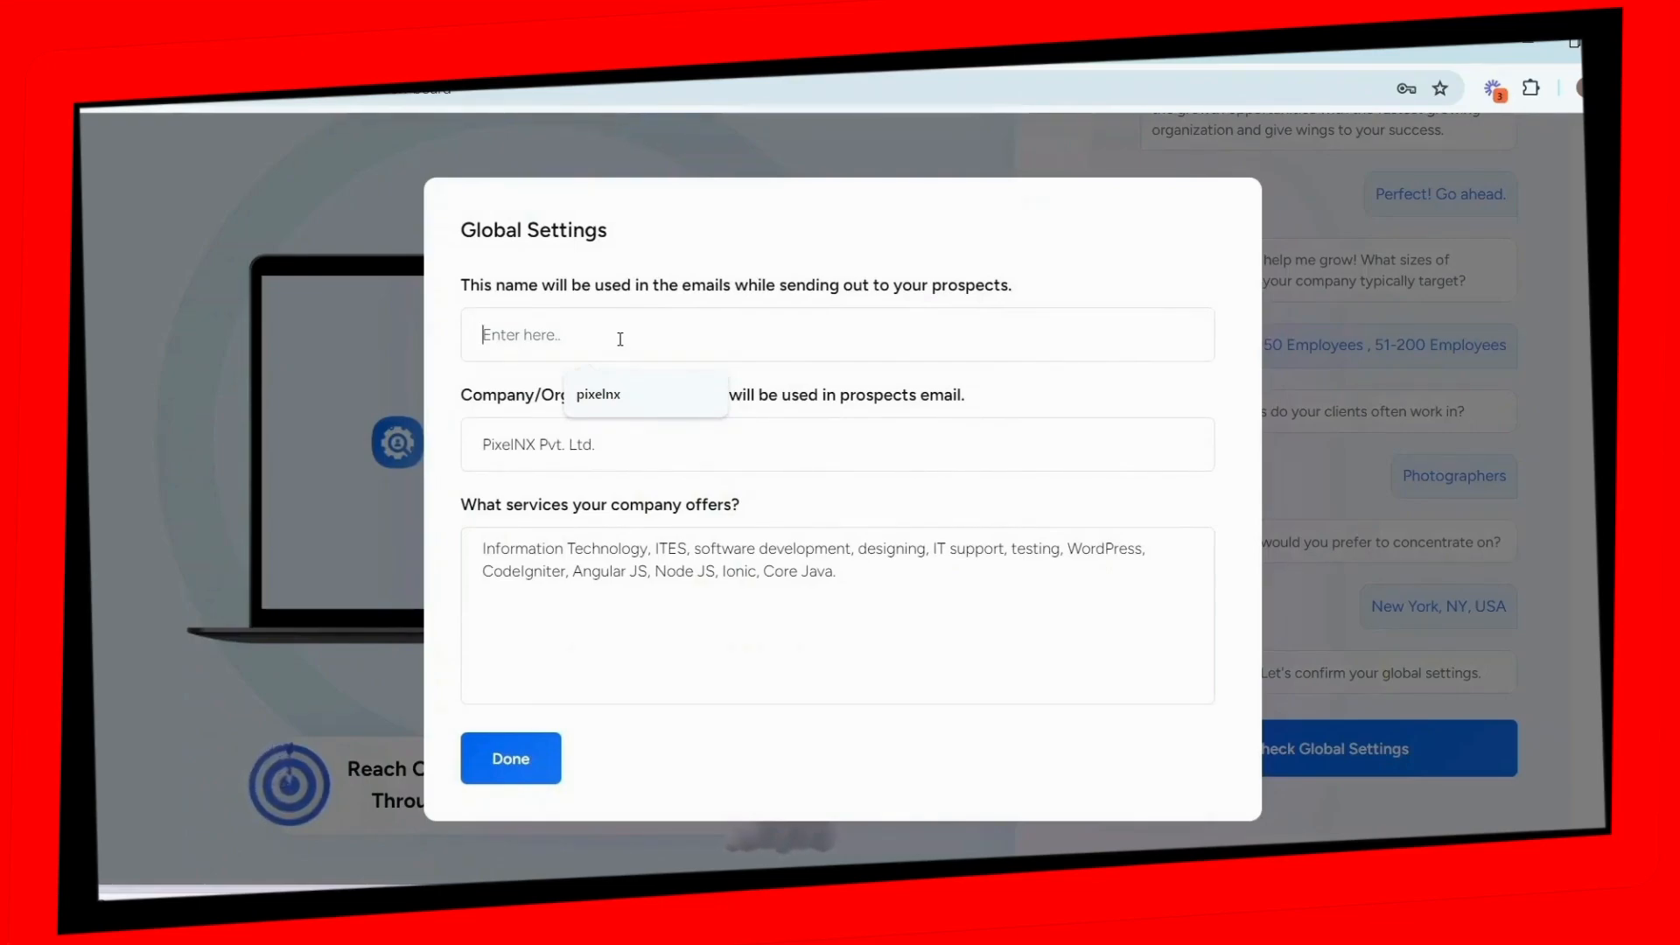
text(pixelnx)
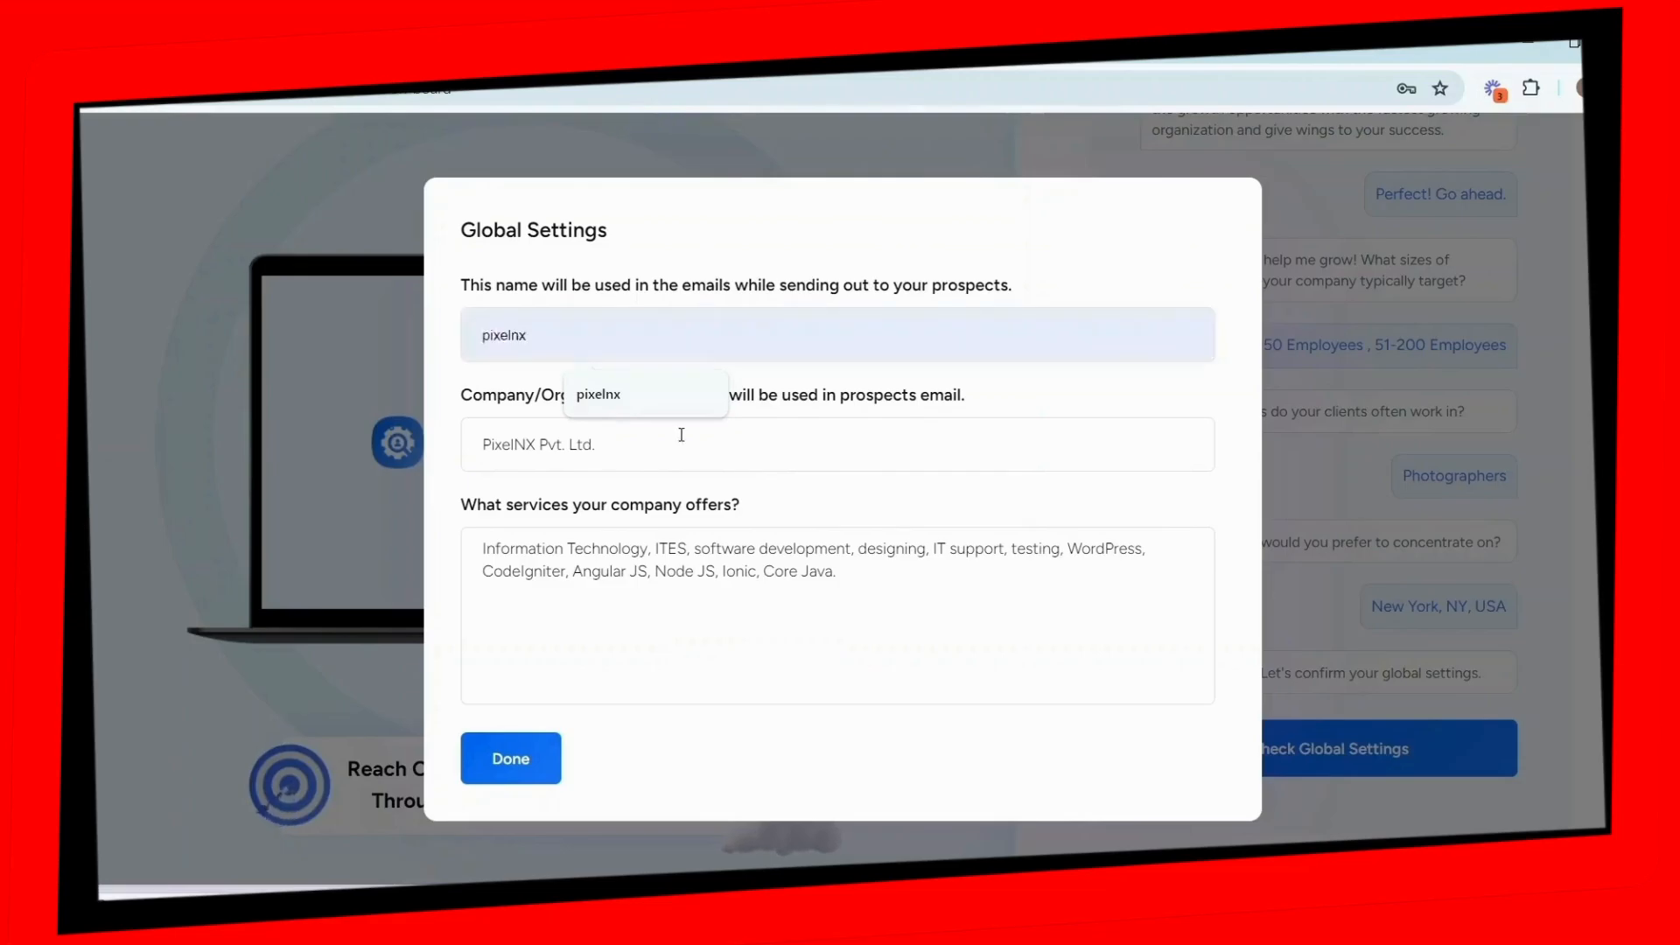
click(698, 455)
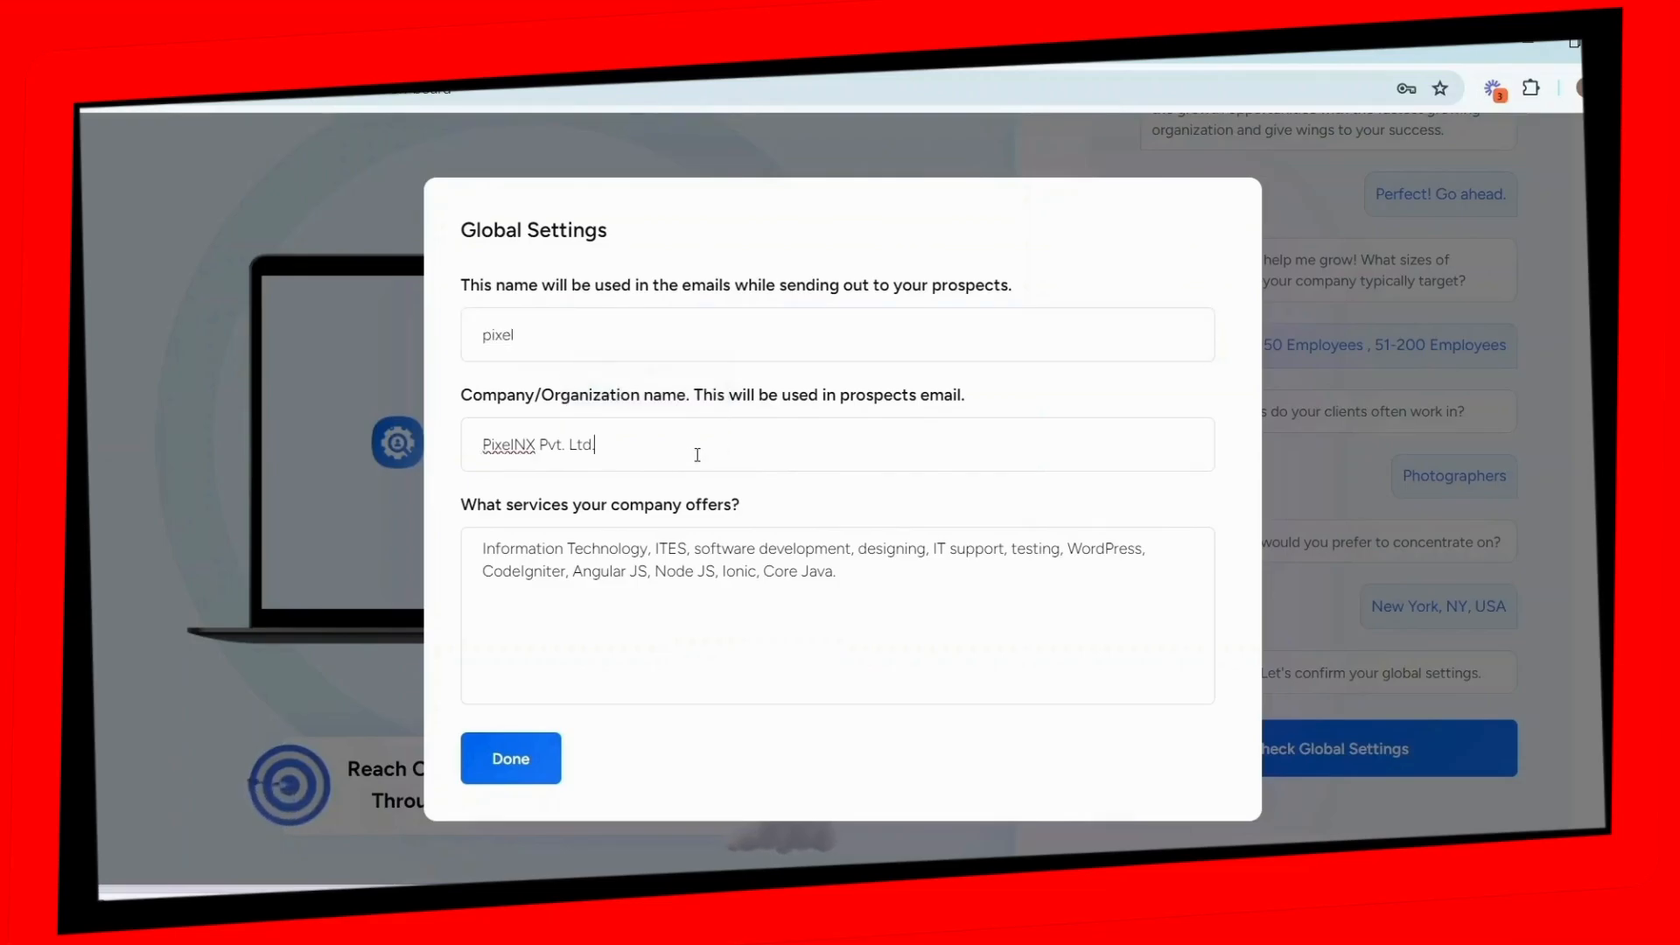
Step: Change the end of the offered services list to "Core java, photography" and save the global settings
click(858, 578)
key(BackSpace)
key(BackSpace)
key(BackSpace)
key(BackSpace)
key(BackSpace)
text(java, pho)
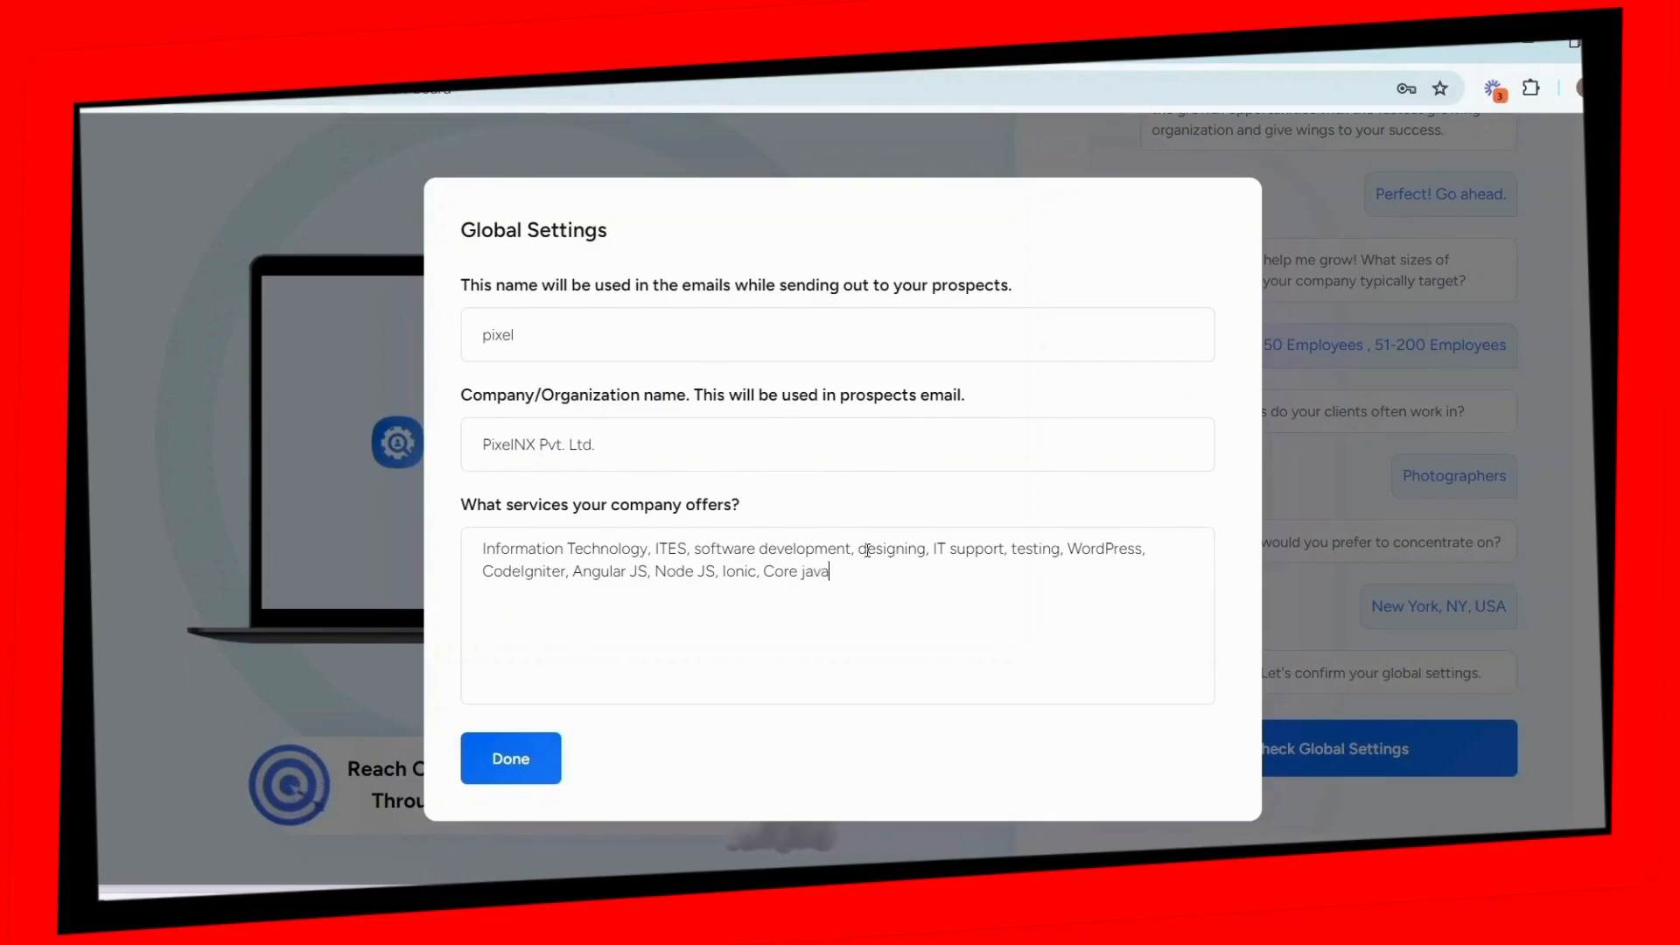
text(tography)
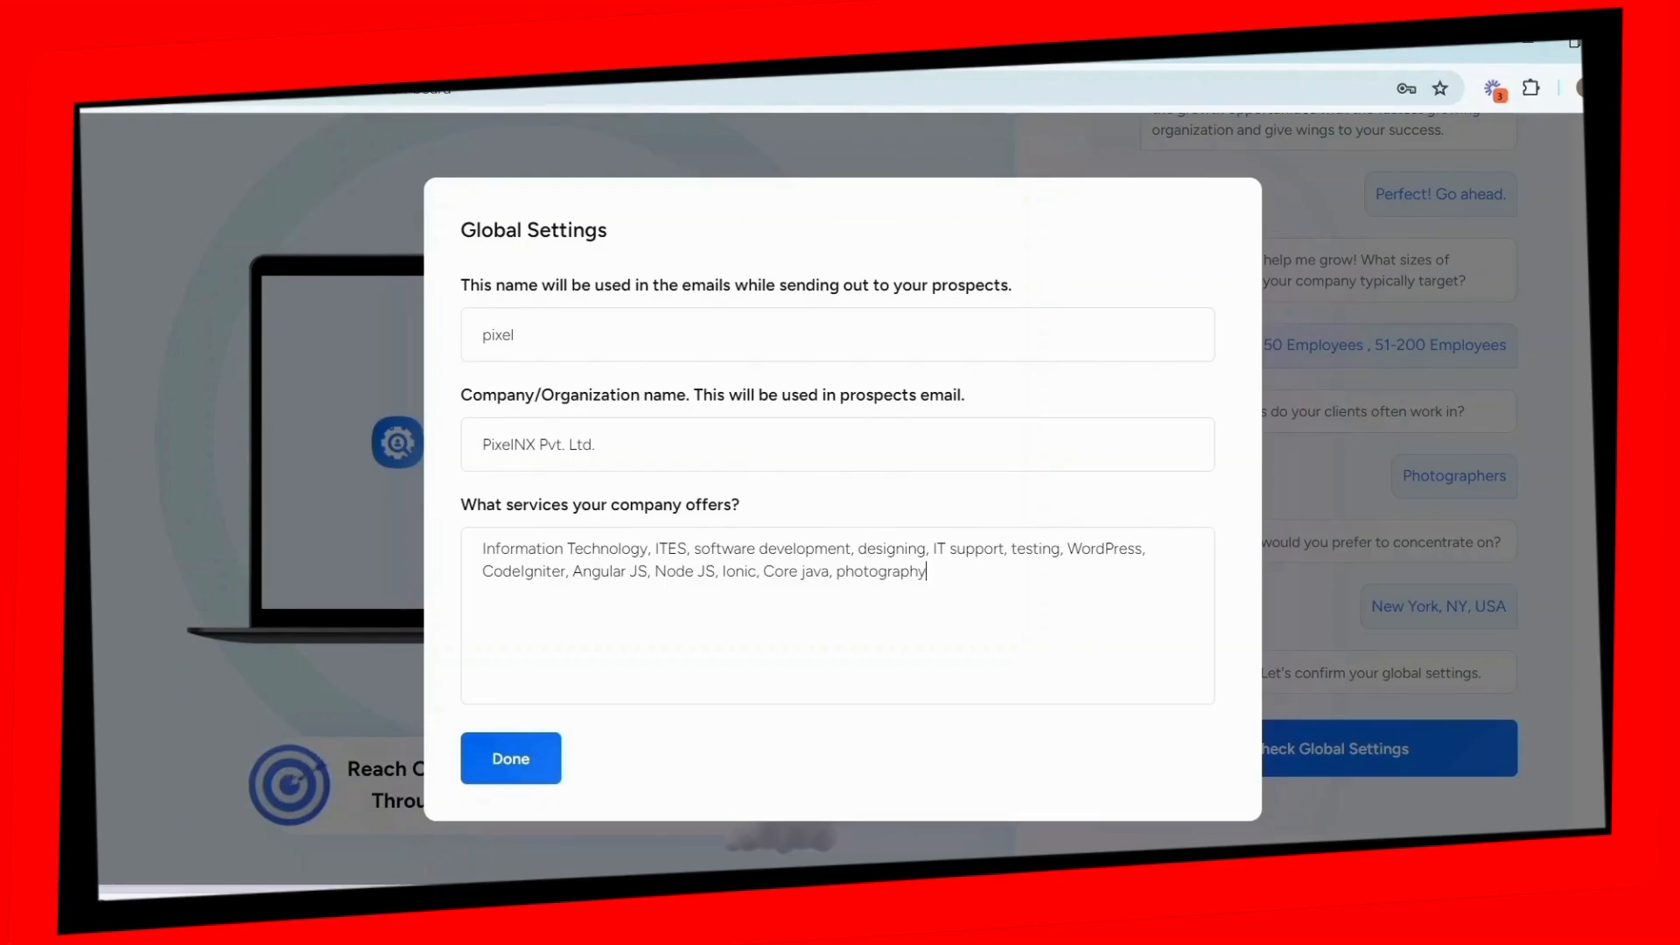
click(512, 760)
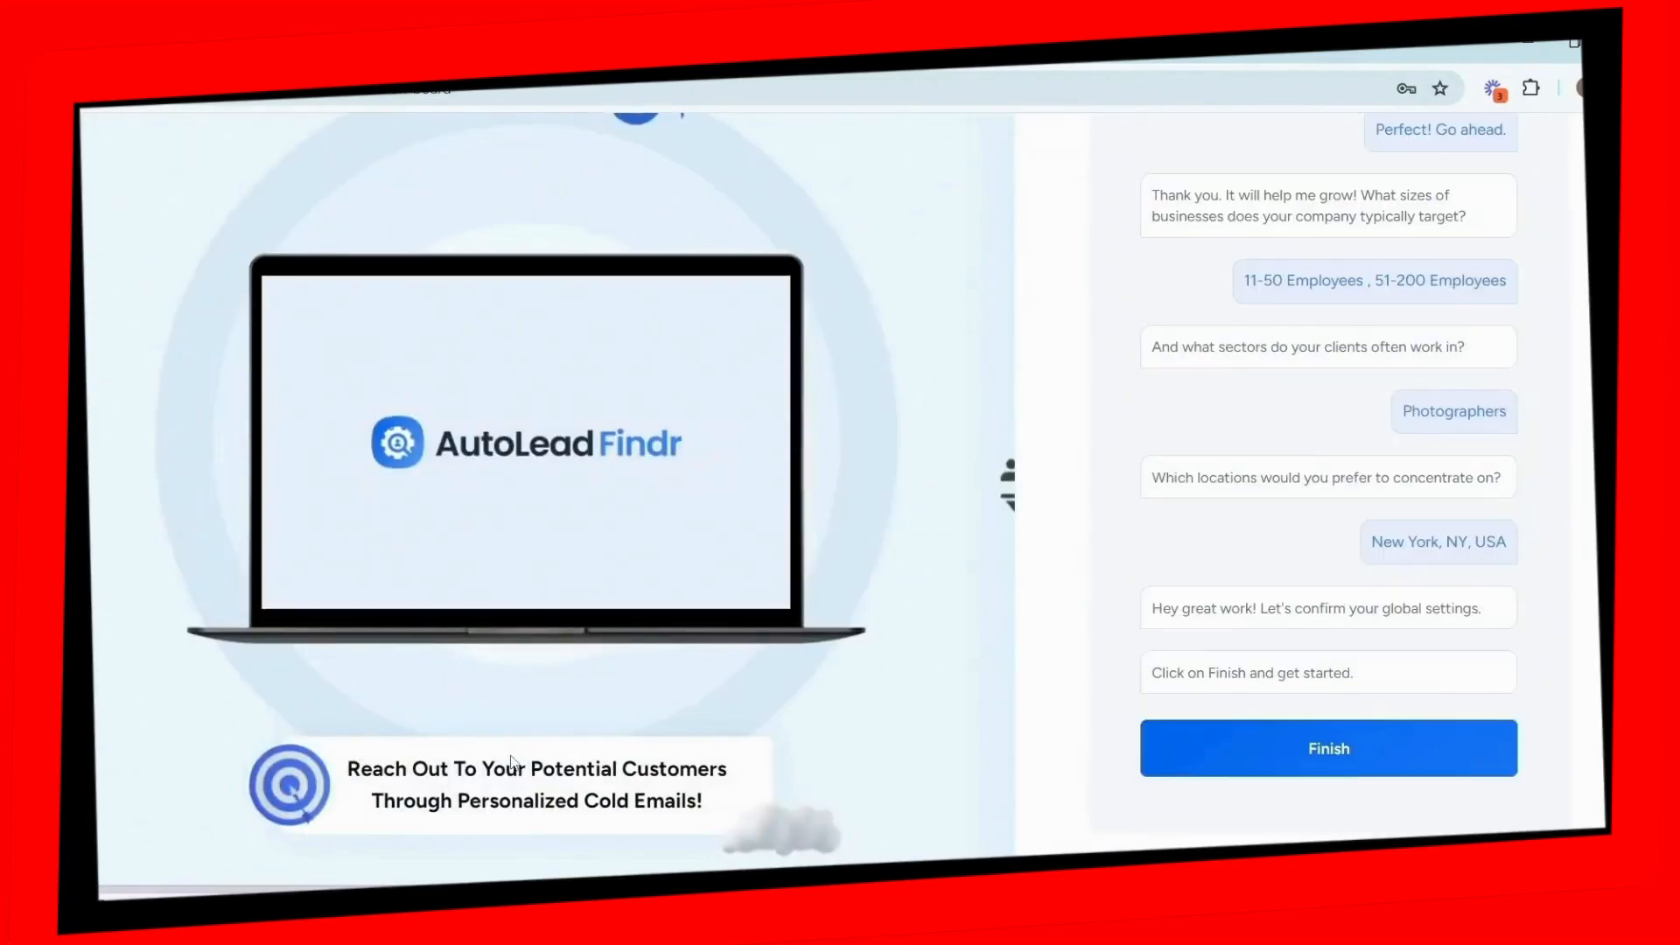
Step: Finish the account setup and create the first lead-finding campaign, named Photographers
click(1334, 758)
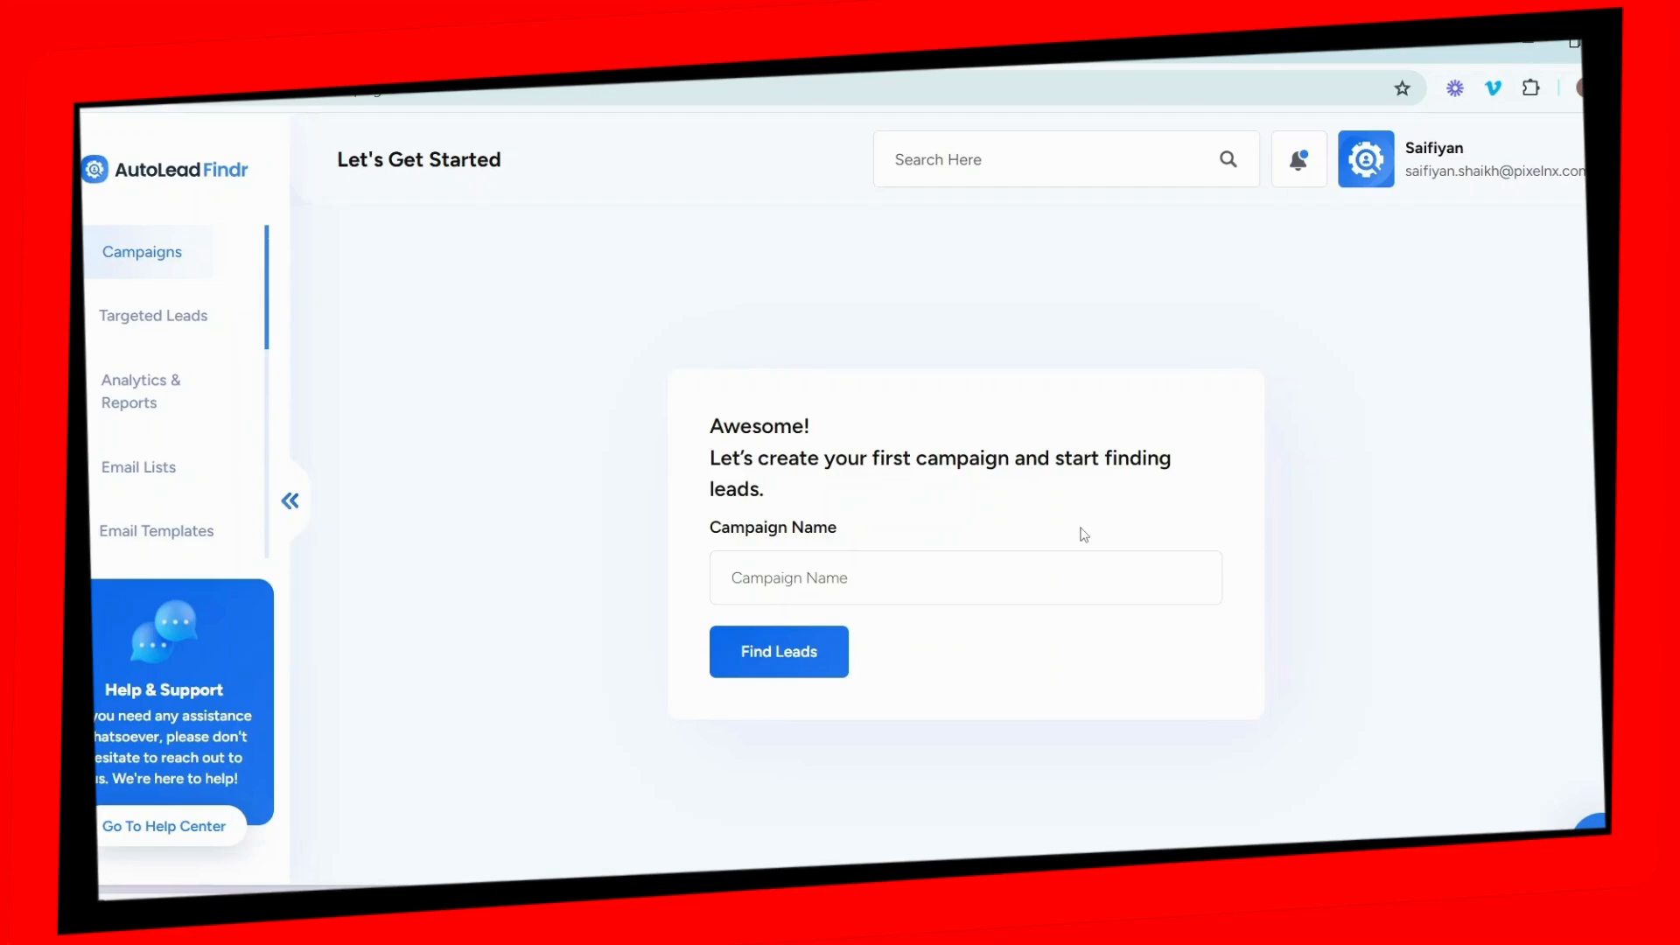
click(791, 583)
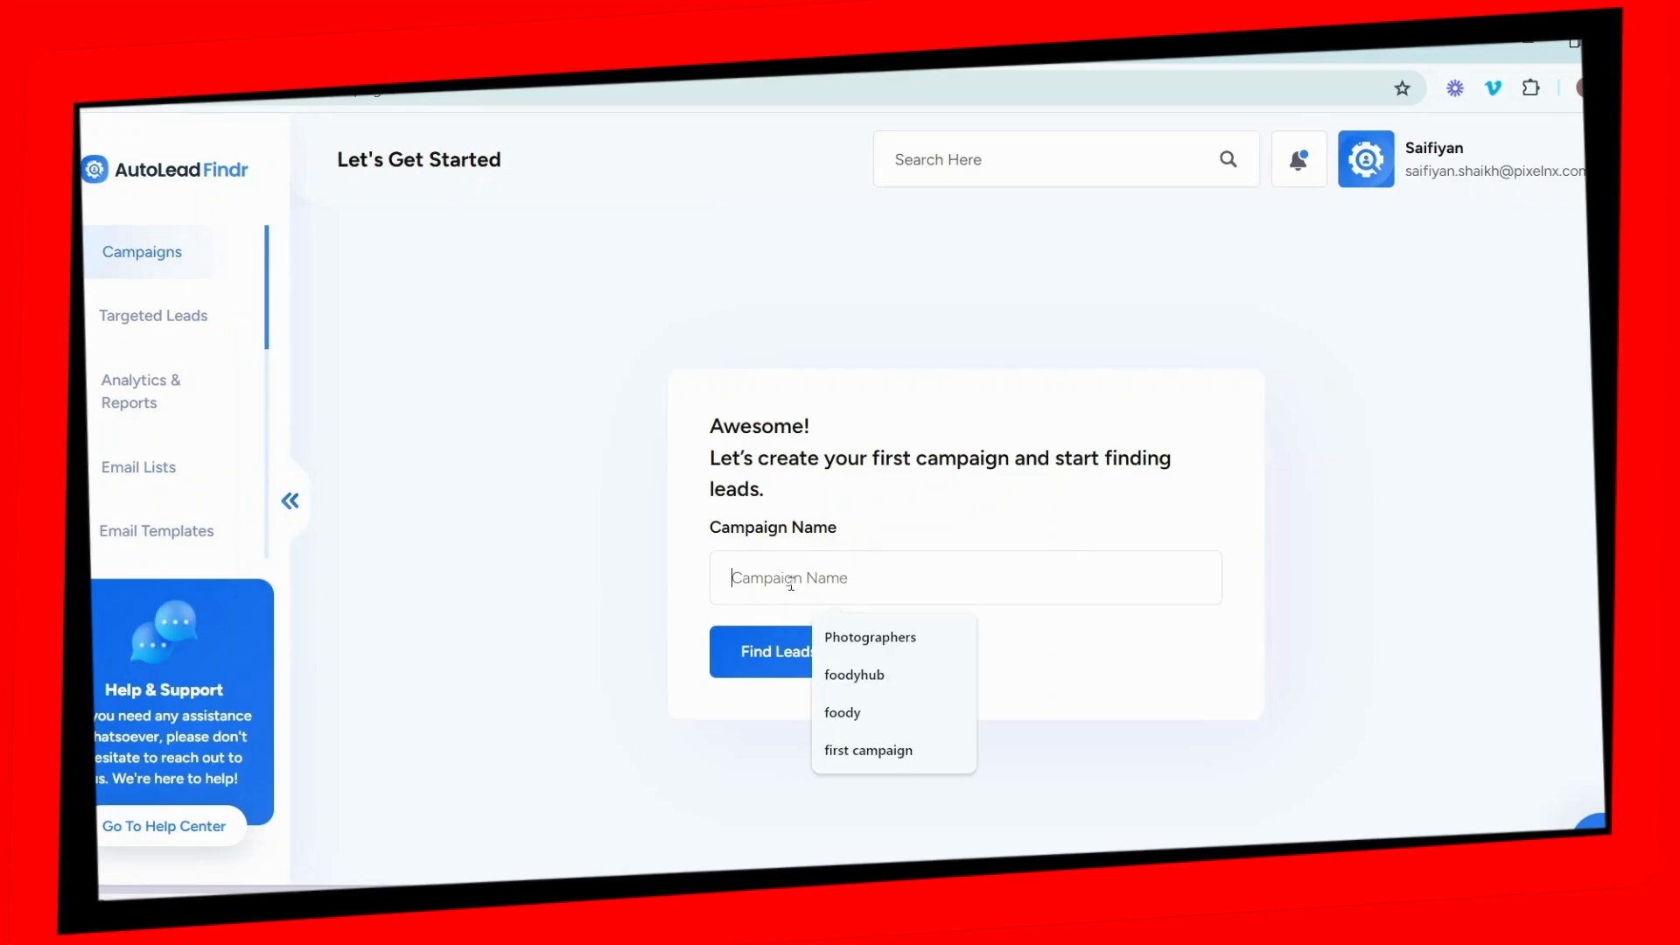
click(832, 637)
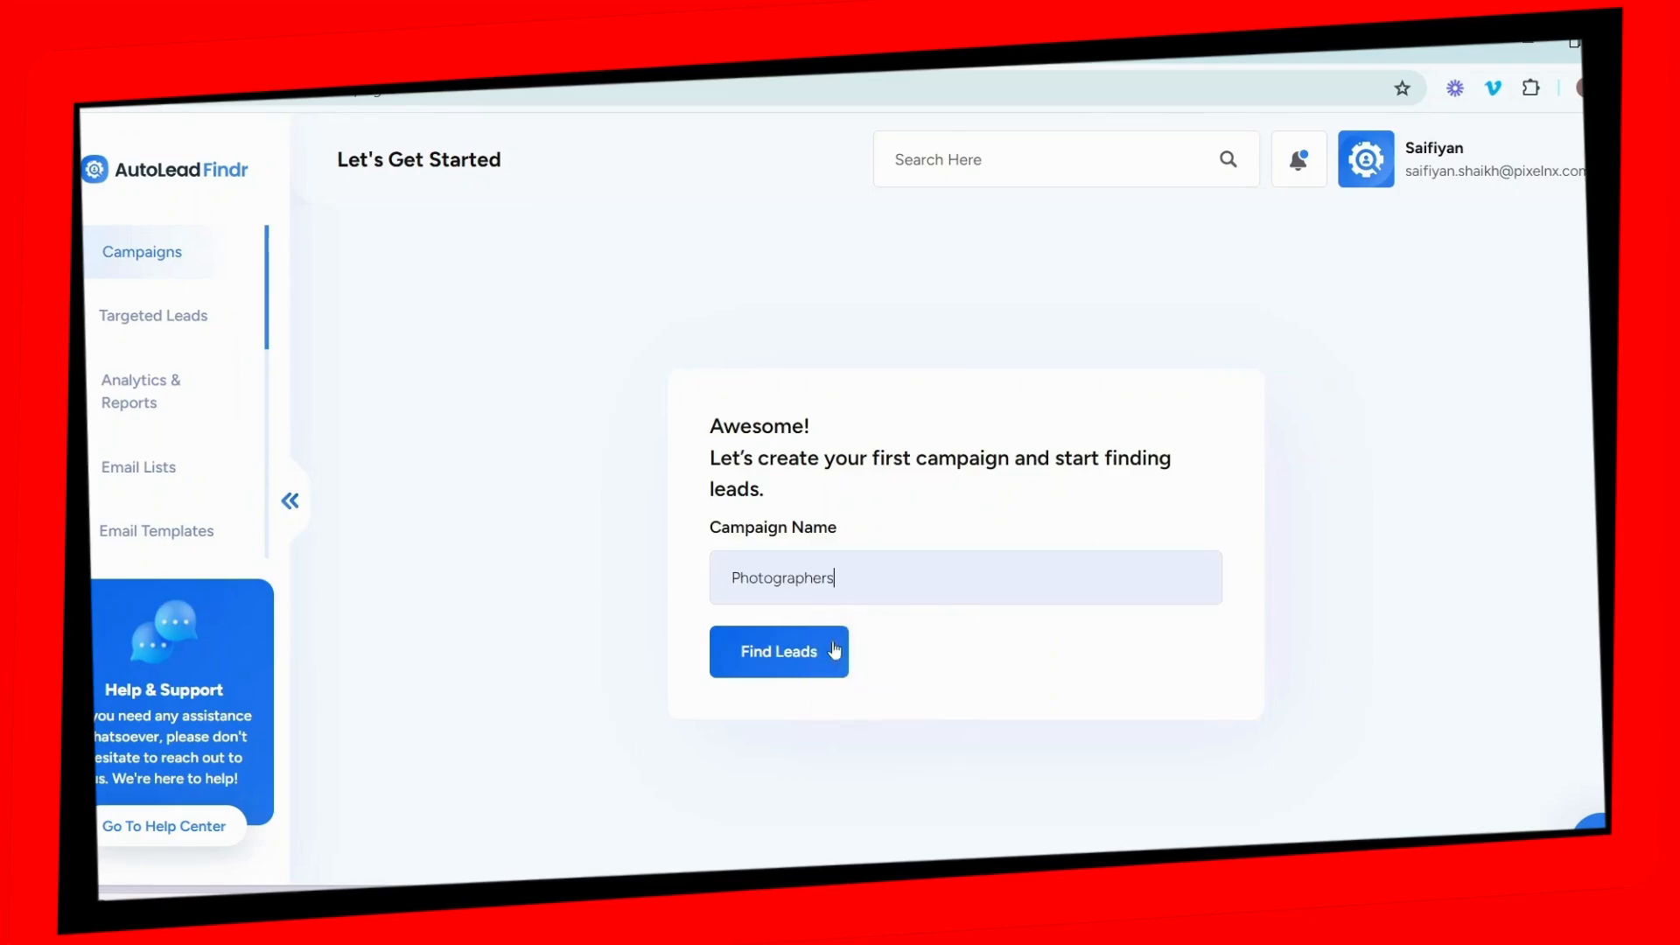
click(797, 664)
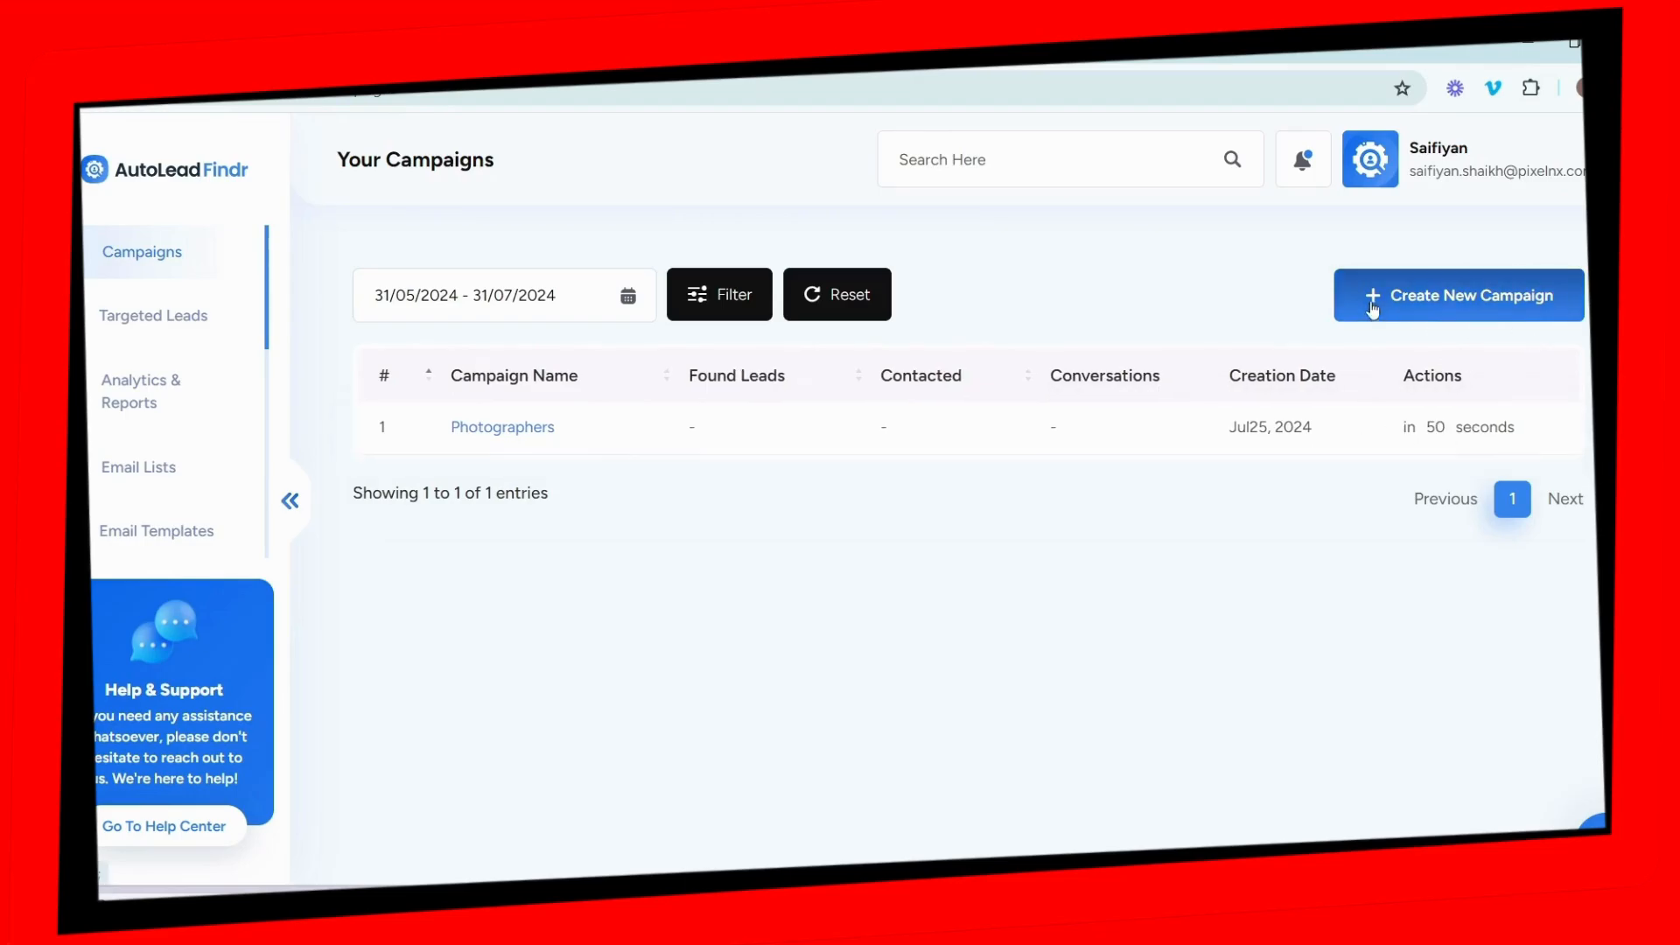
Step: Start a new campaign named foodyhub and fill in the sender's name from the saved suggestion
click(1435, 303)
click(477, 336)
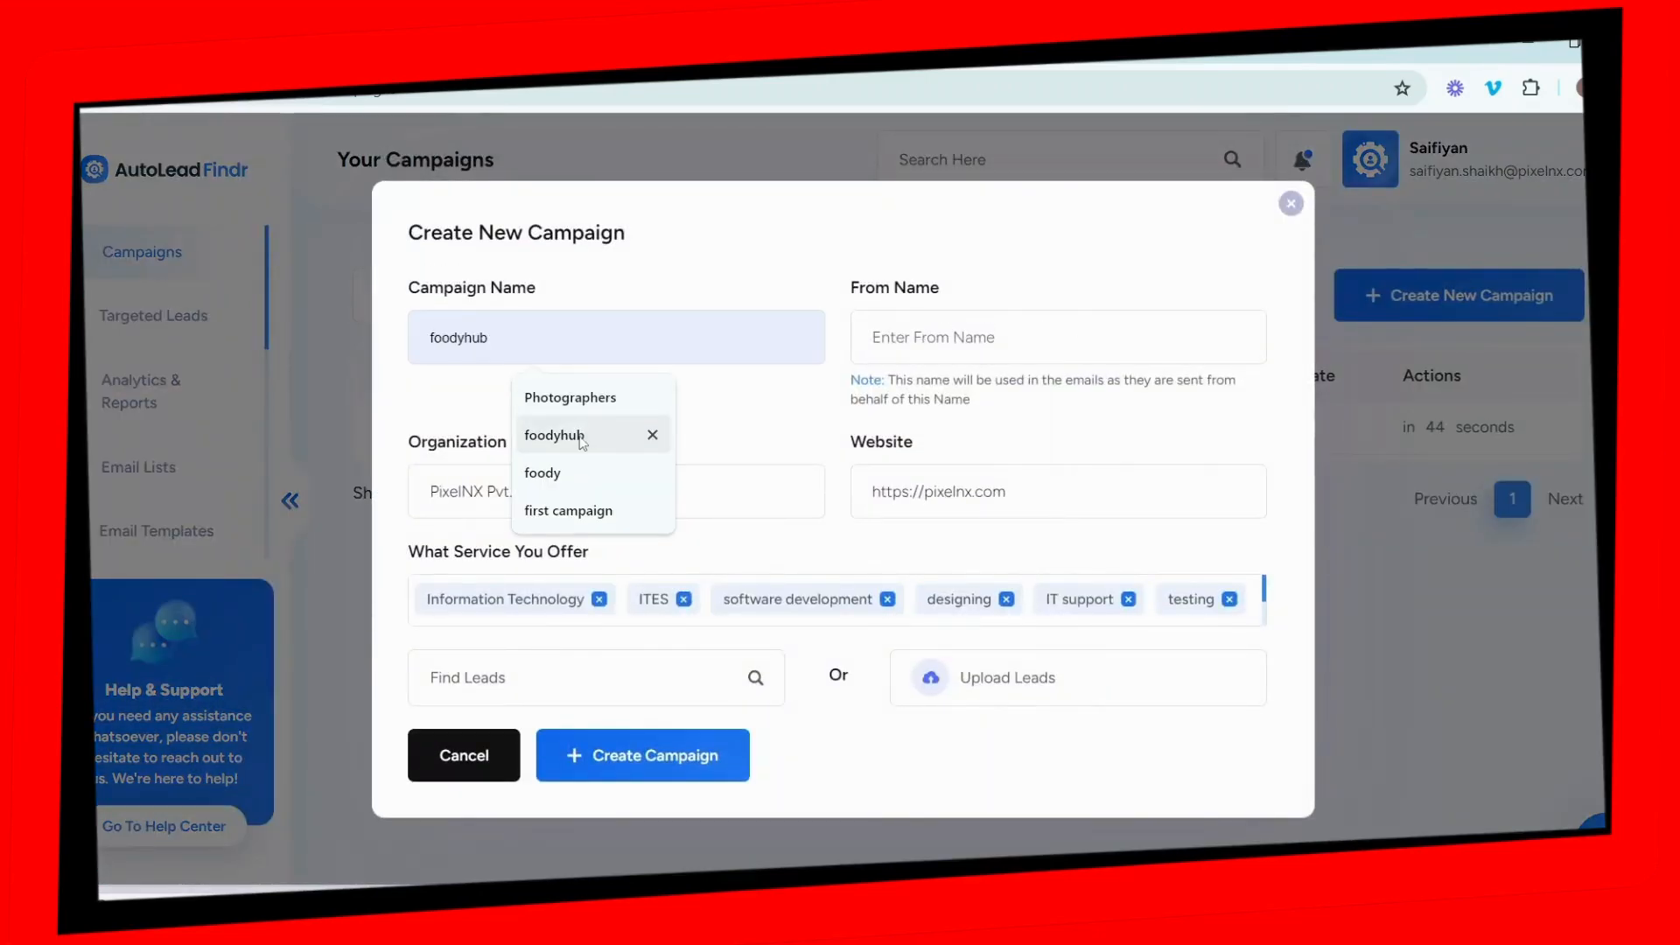
click(647, 433)
click(891, 349)
click(980, 435)
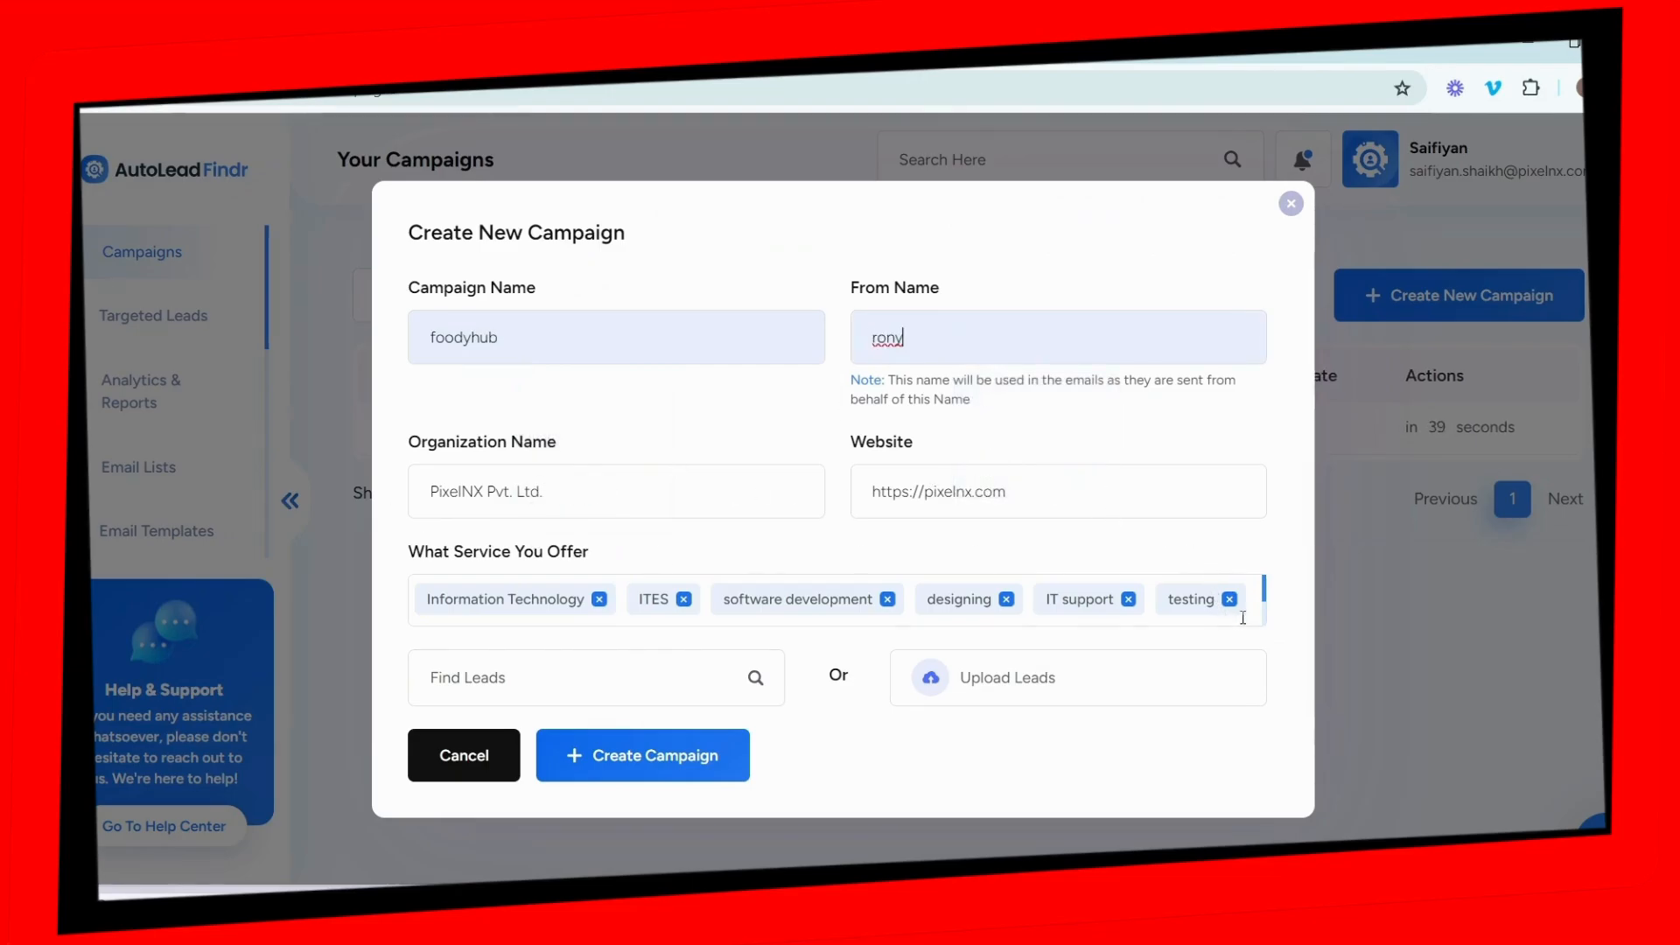
Step: Review the new campaign's offered services and select Upload Leads as its lead source
scroll(1247, 618, down, 5)
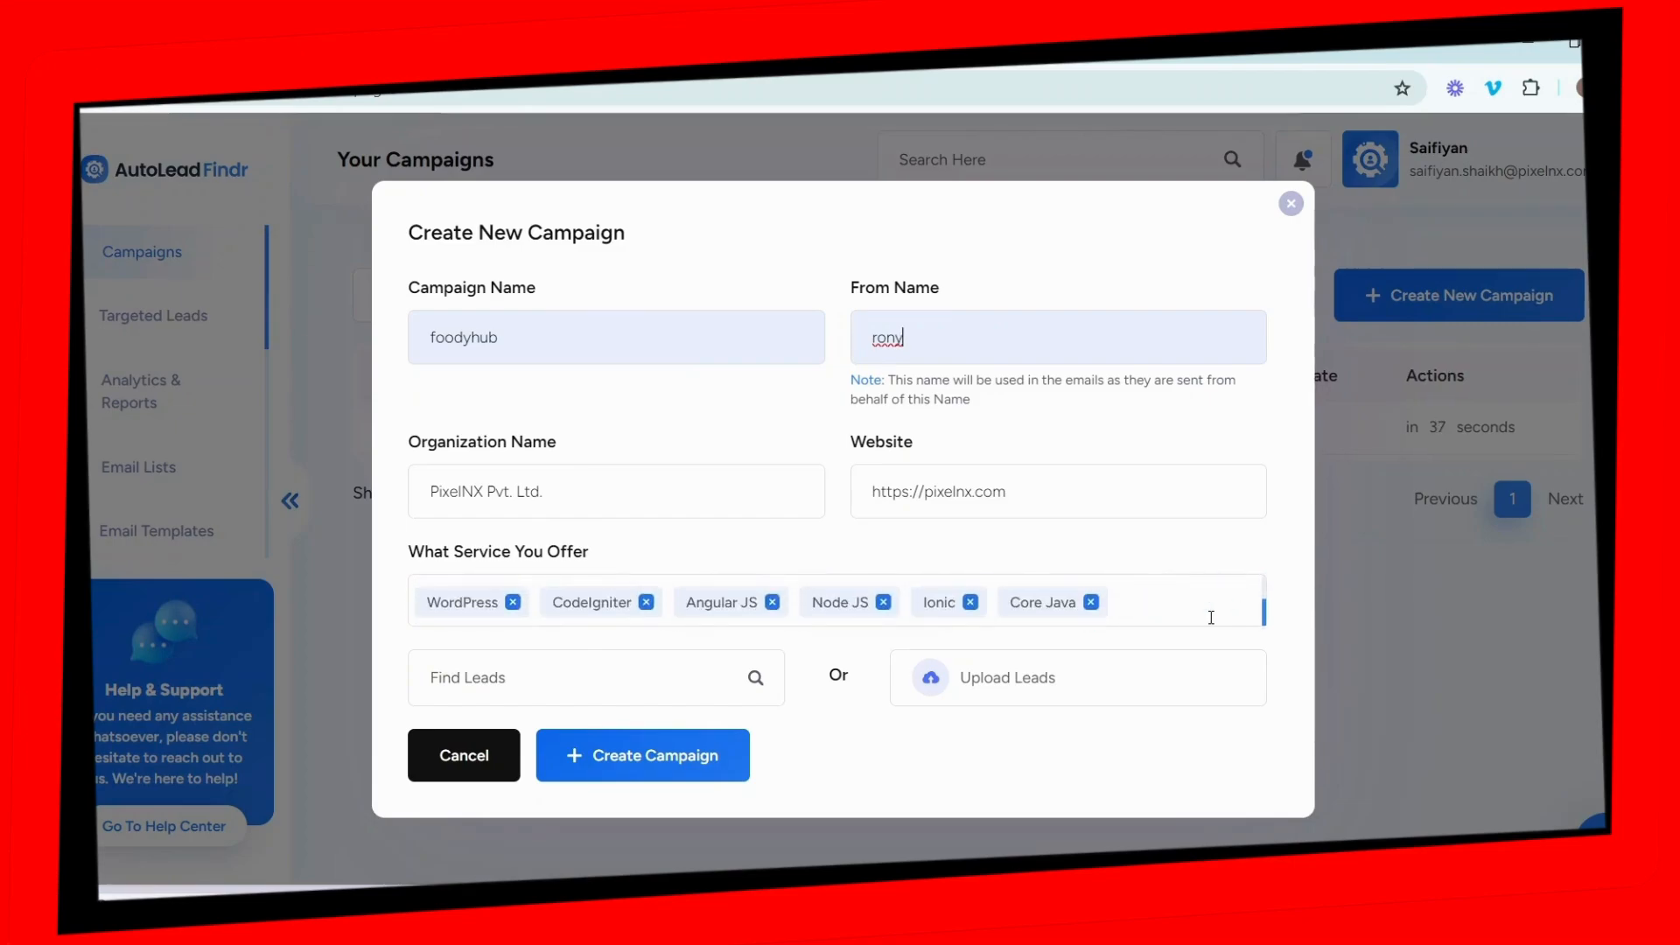
click(1165, 608)
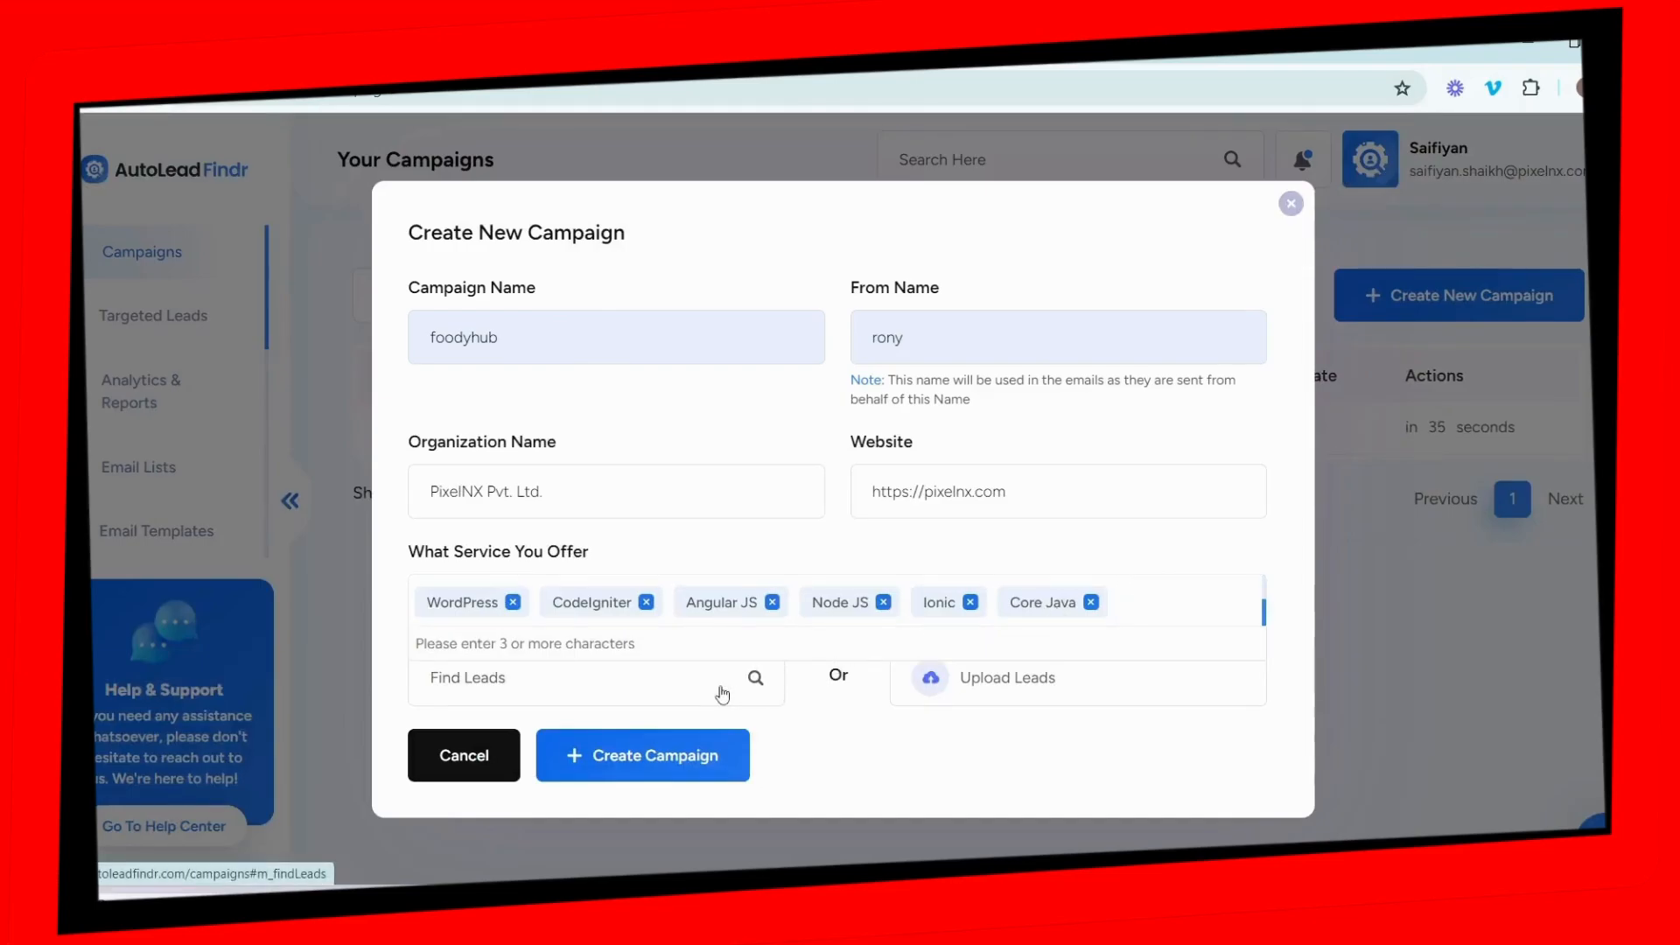
click(952, 700)
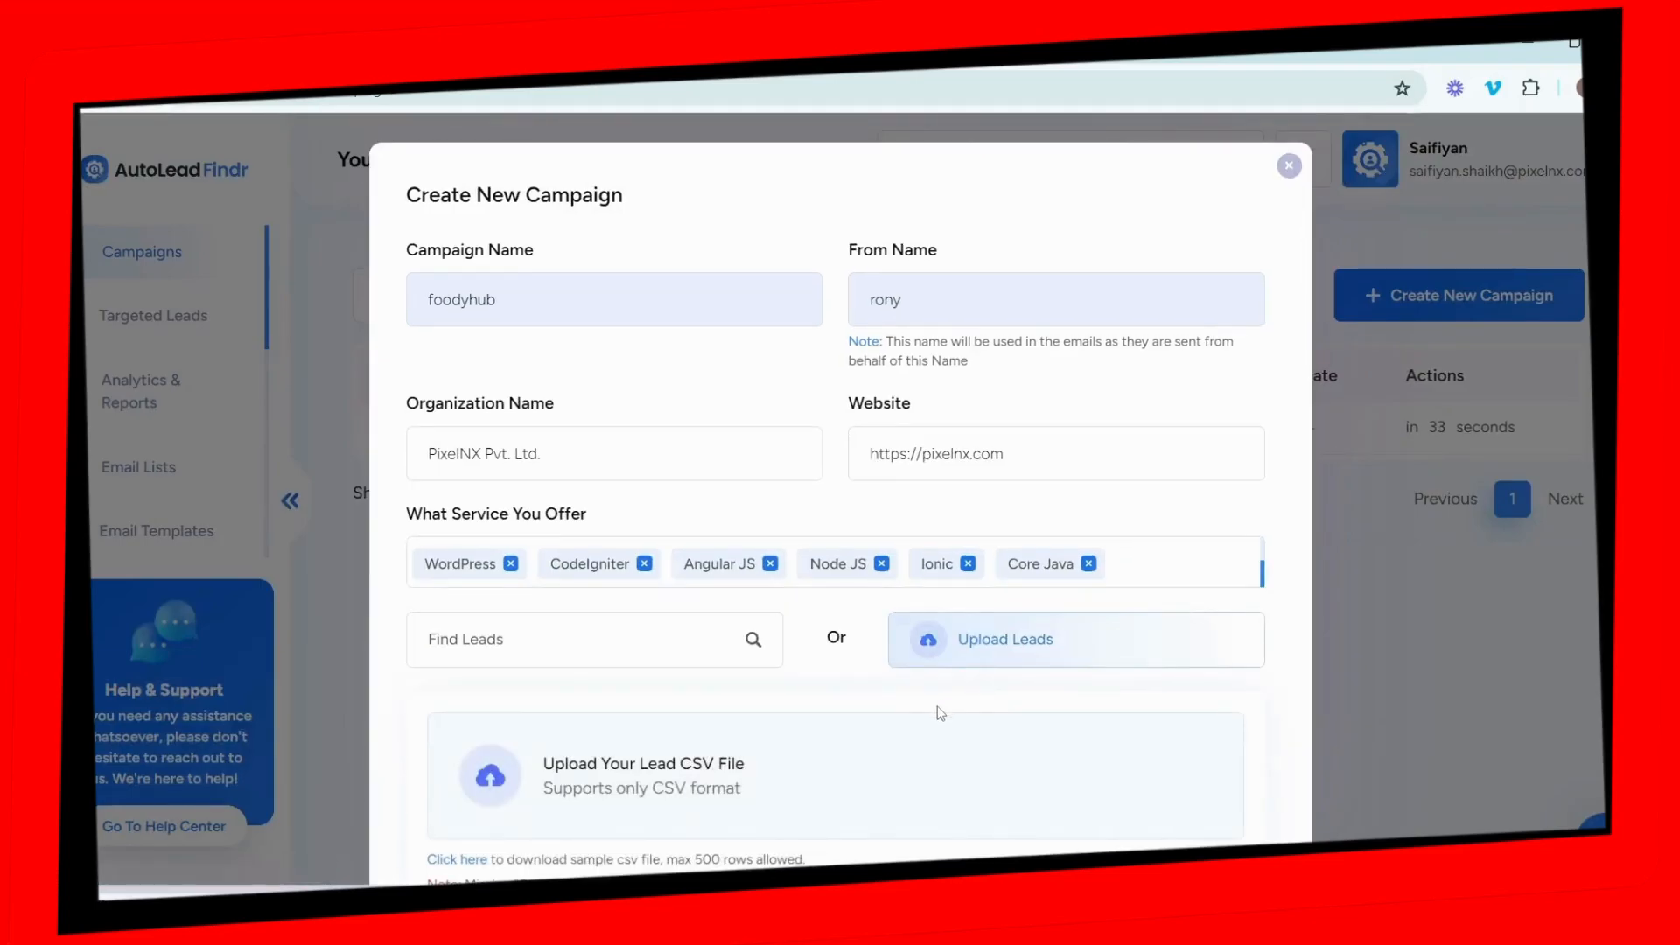
scroll(939, 716, down, 2)
scroll(919, 719, up, 1)
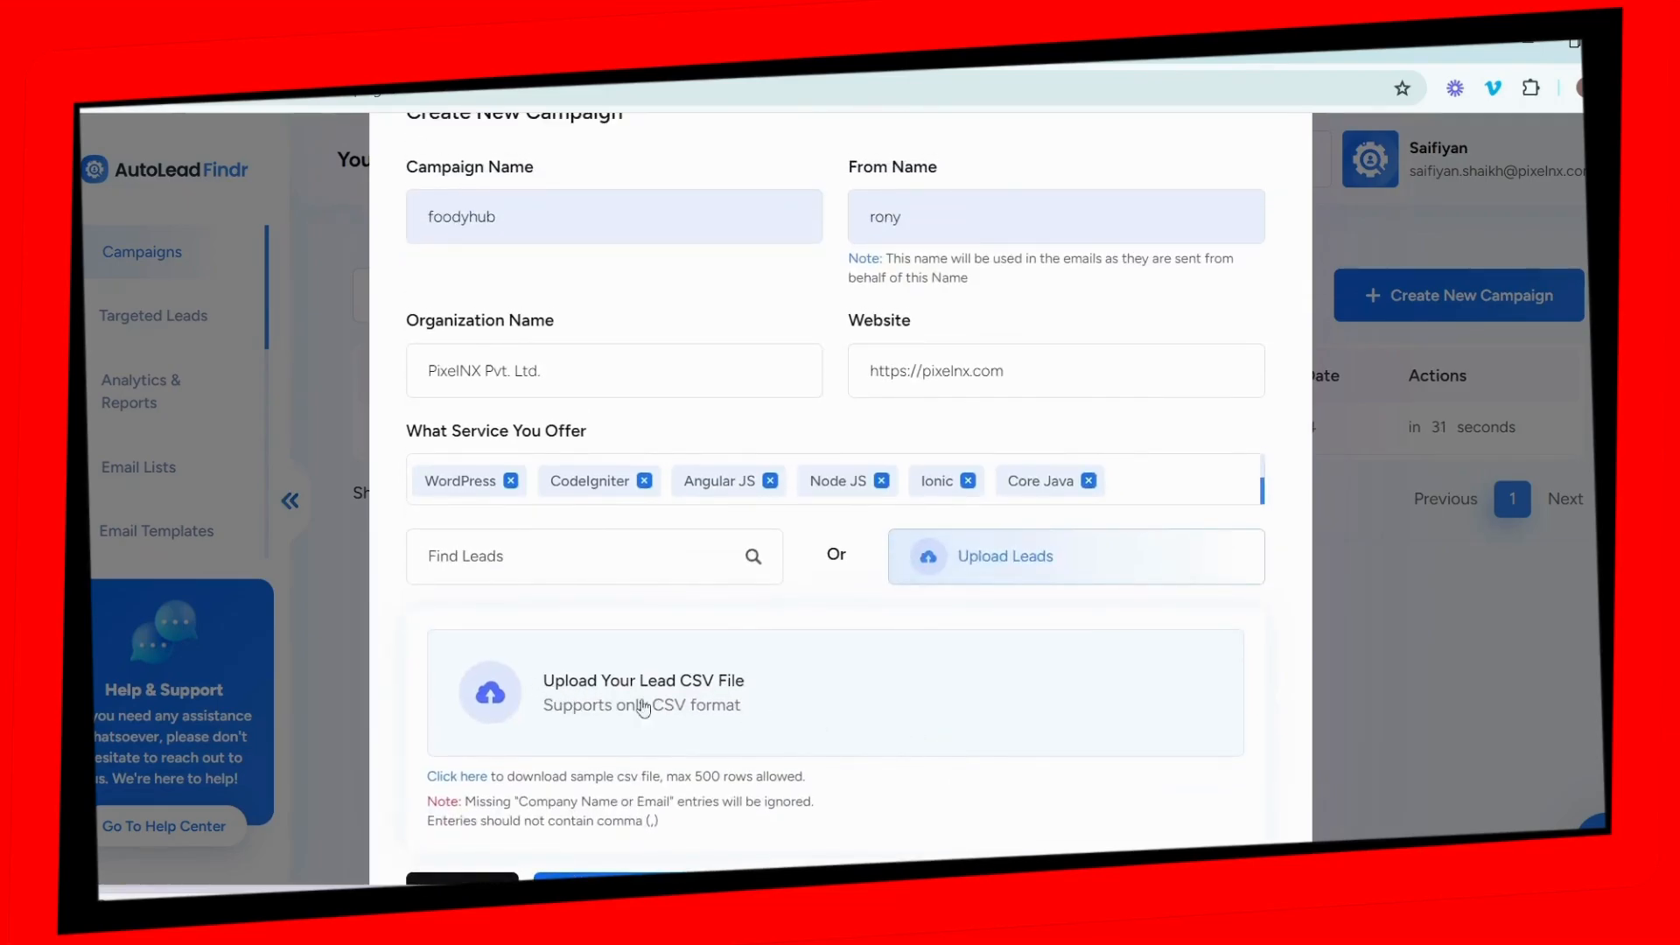
scroll(755, 735, down, 2)
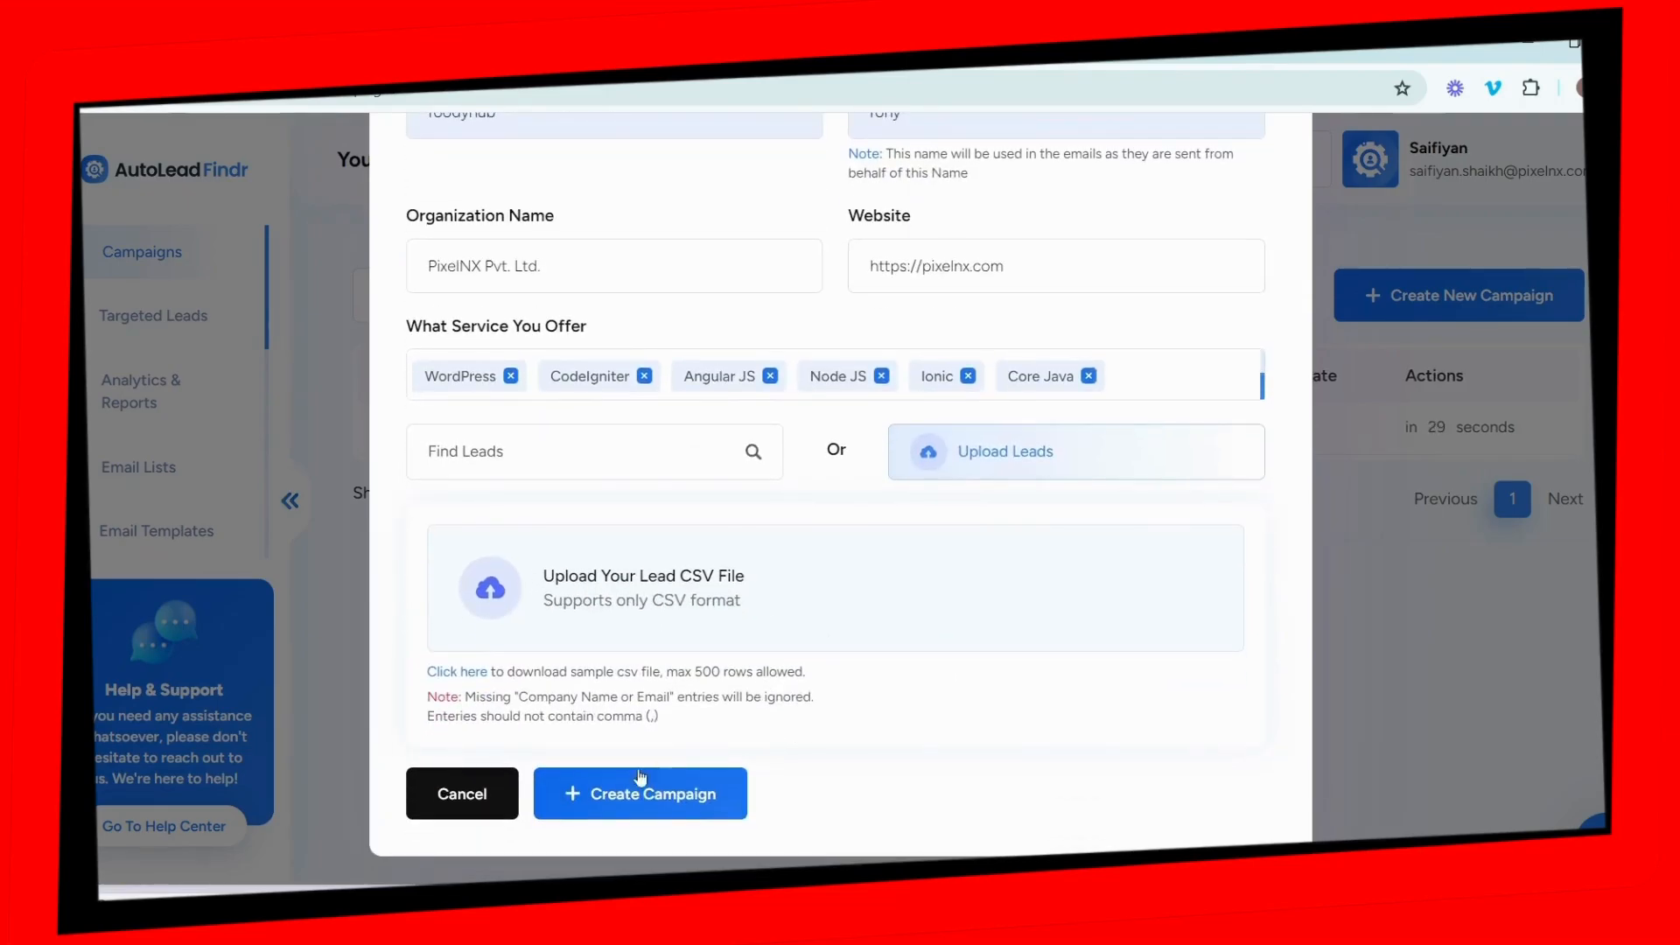
click(735, 454)
click(605, 700)
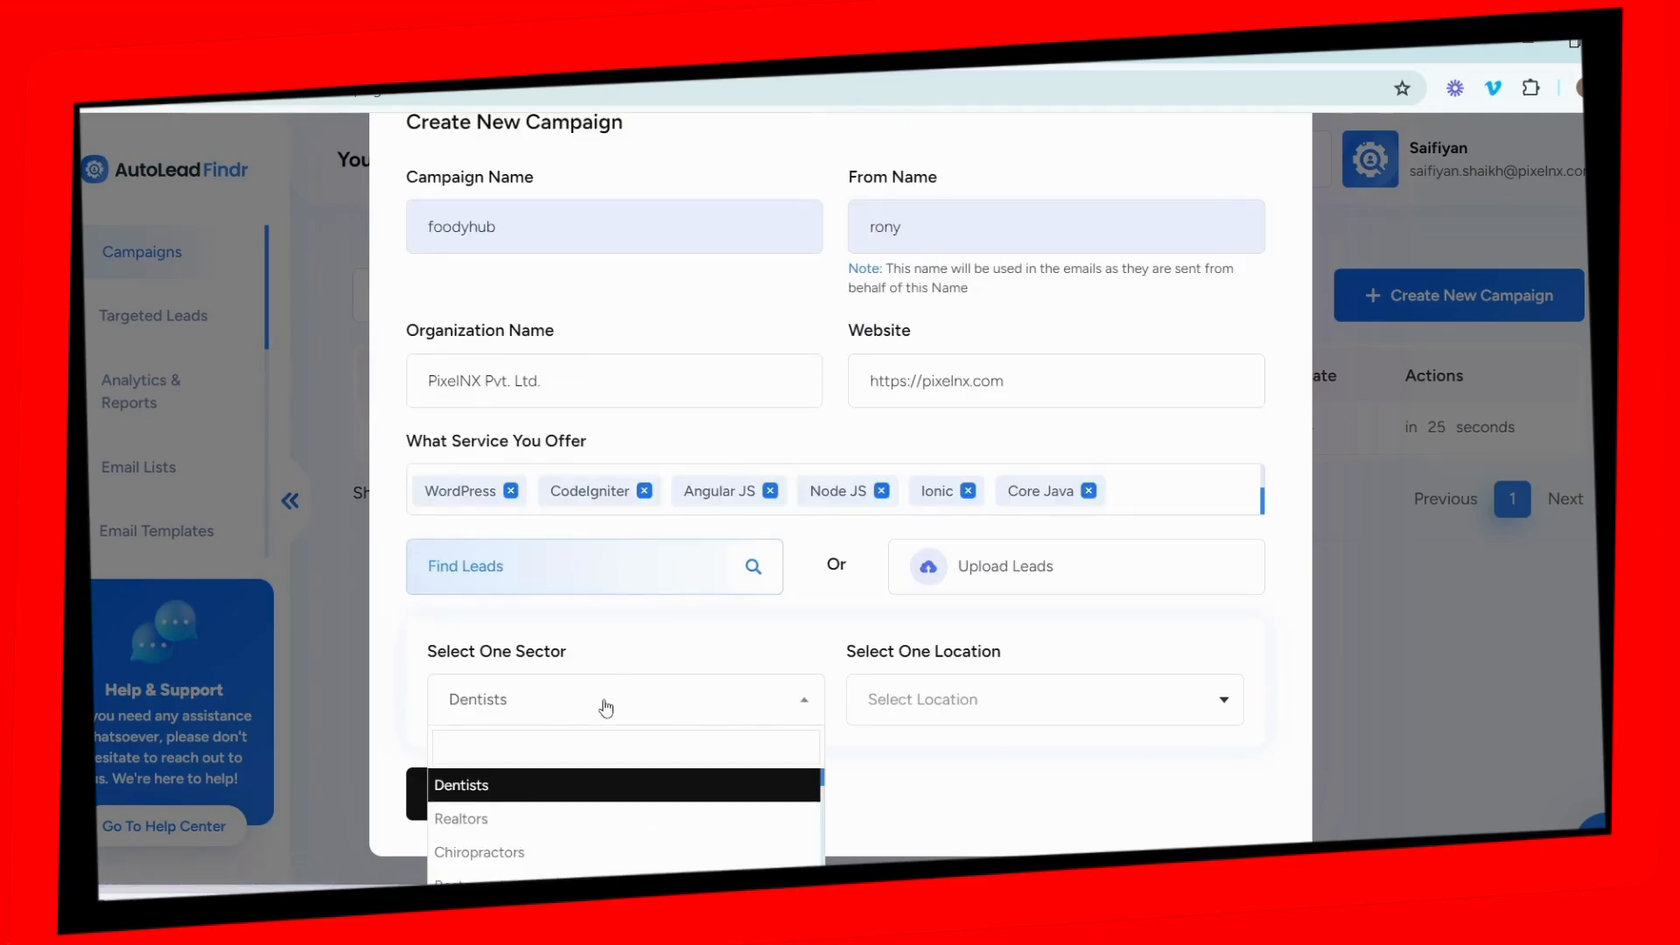
click(511, 821)
click(955, 709)
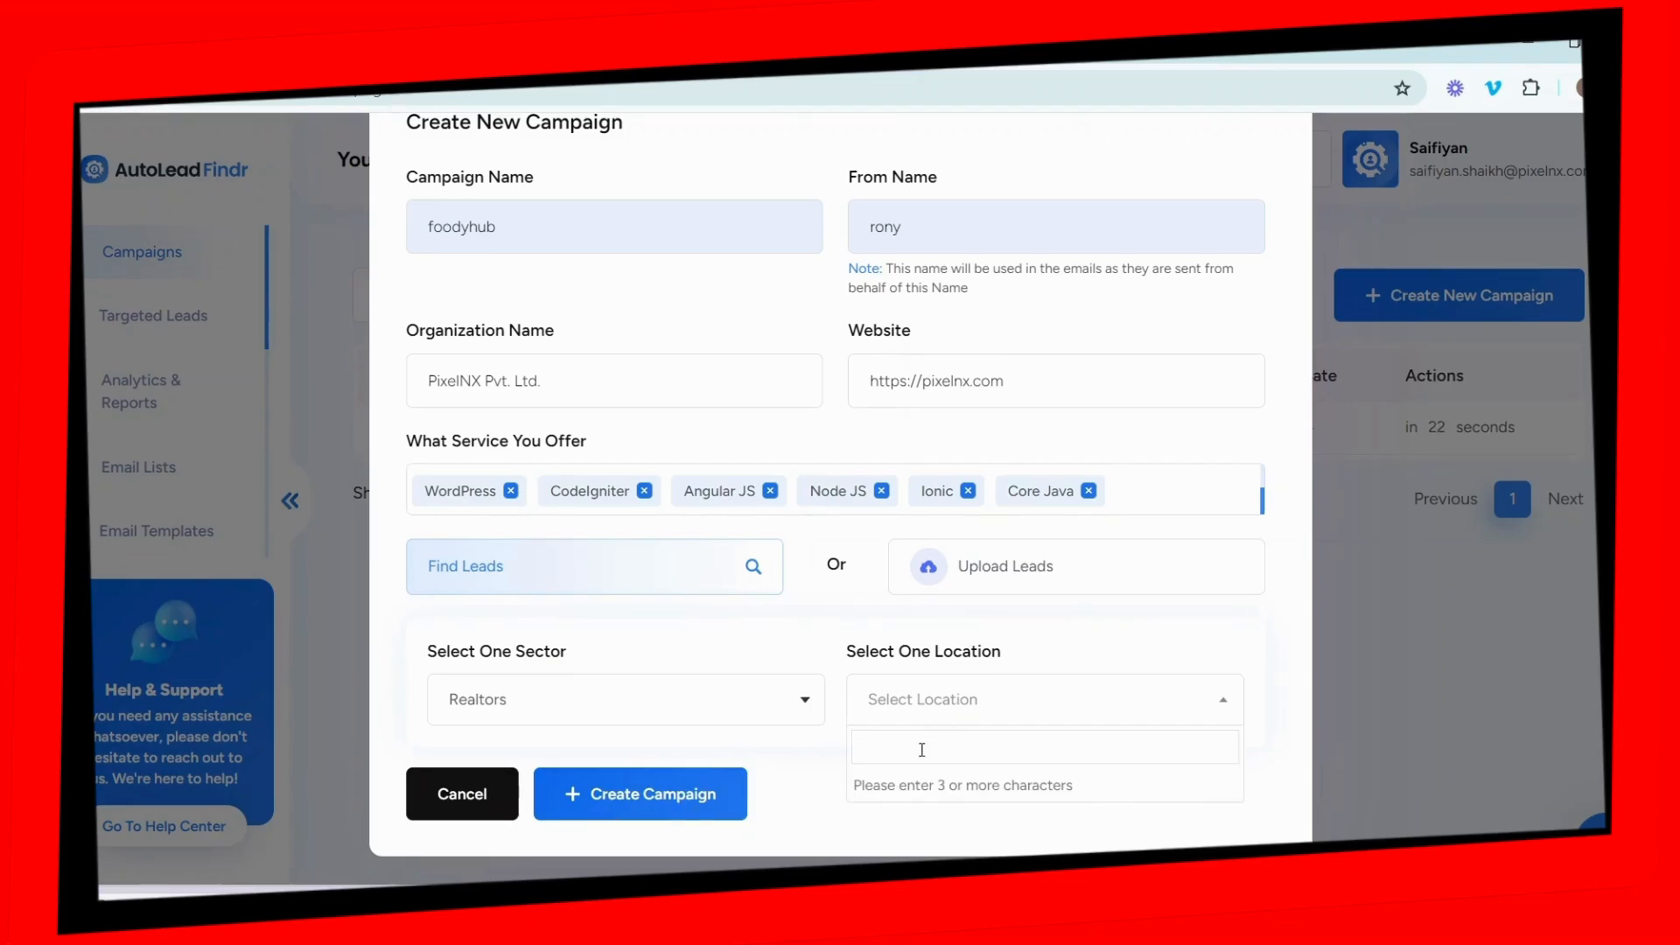
text(usa)
click(994, 553)
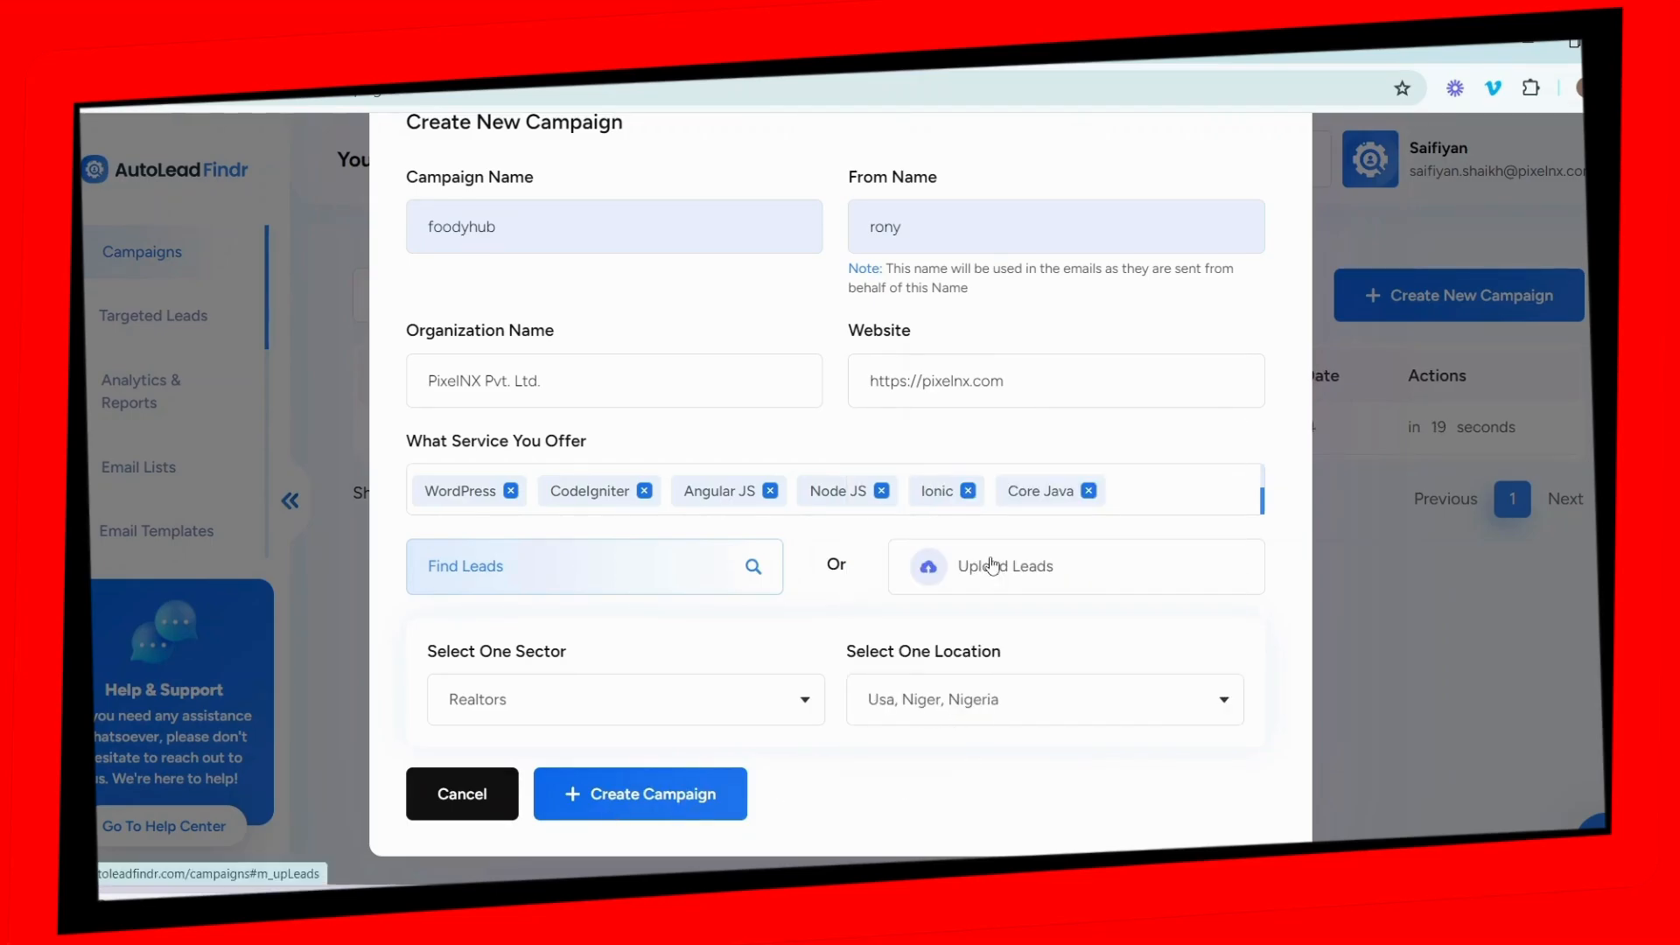
scroll(998, 595, up, 1)
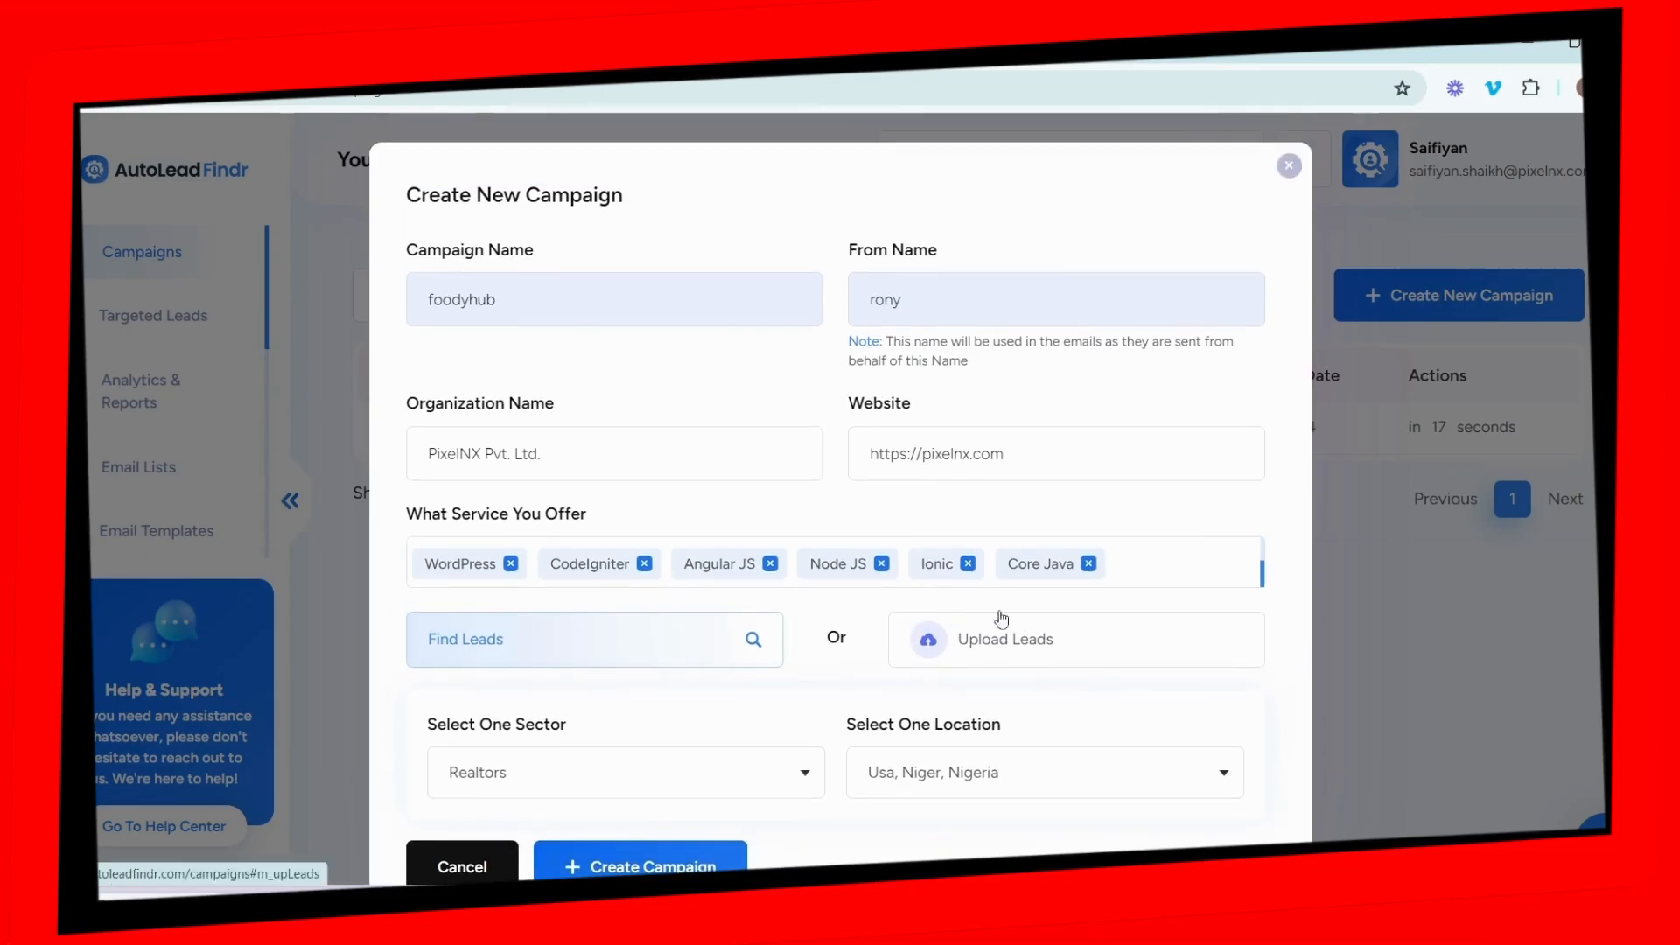
click(1289, 165)
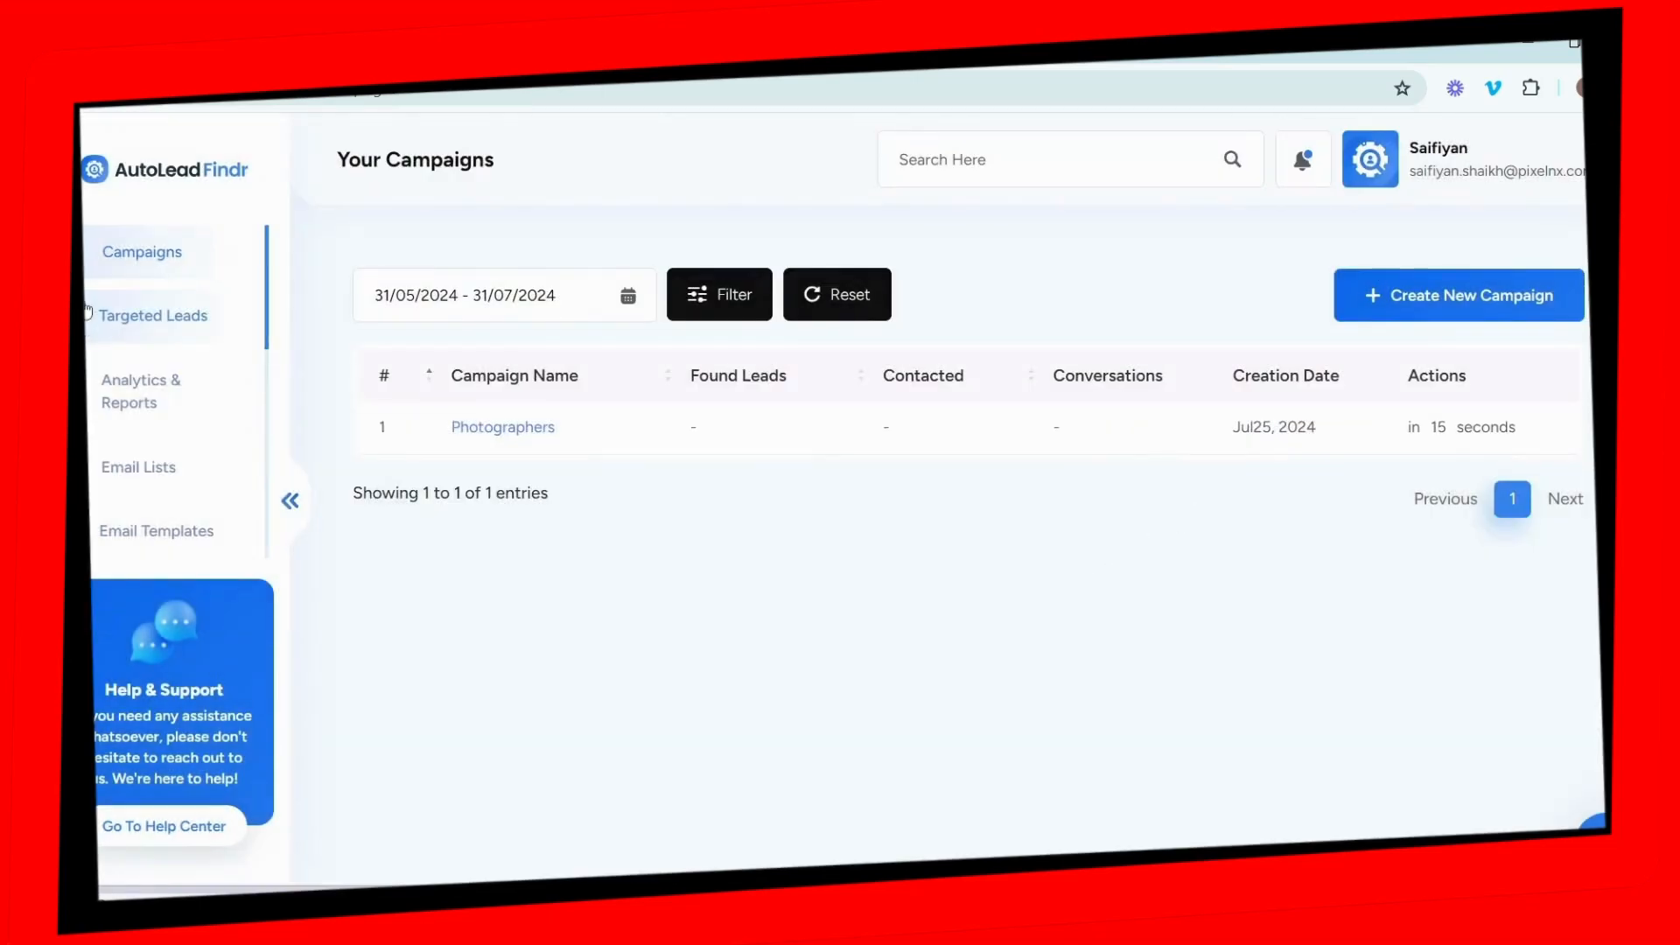
Step: Open the Integrations page and review the Outlook, SMTP, Autoresponders, CRM and Zapier connection options
scroll(144, 473, down, 4)
scroll(179, 416, up, 3)
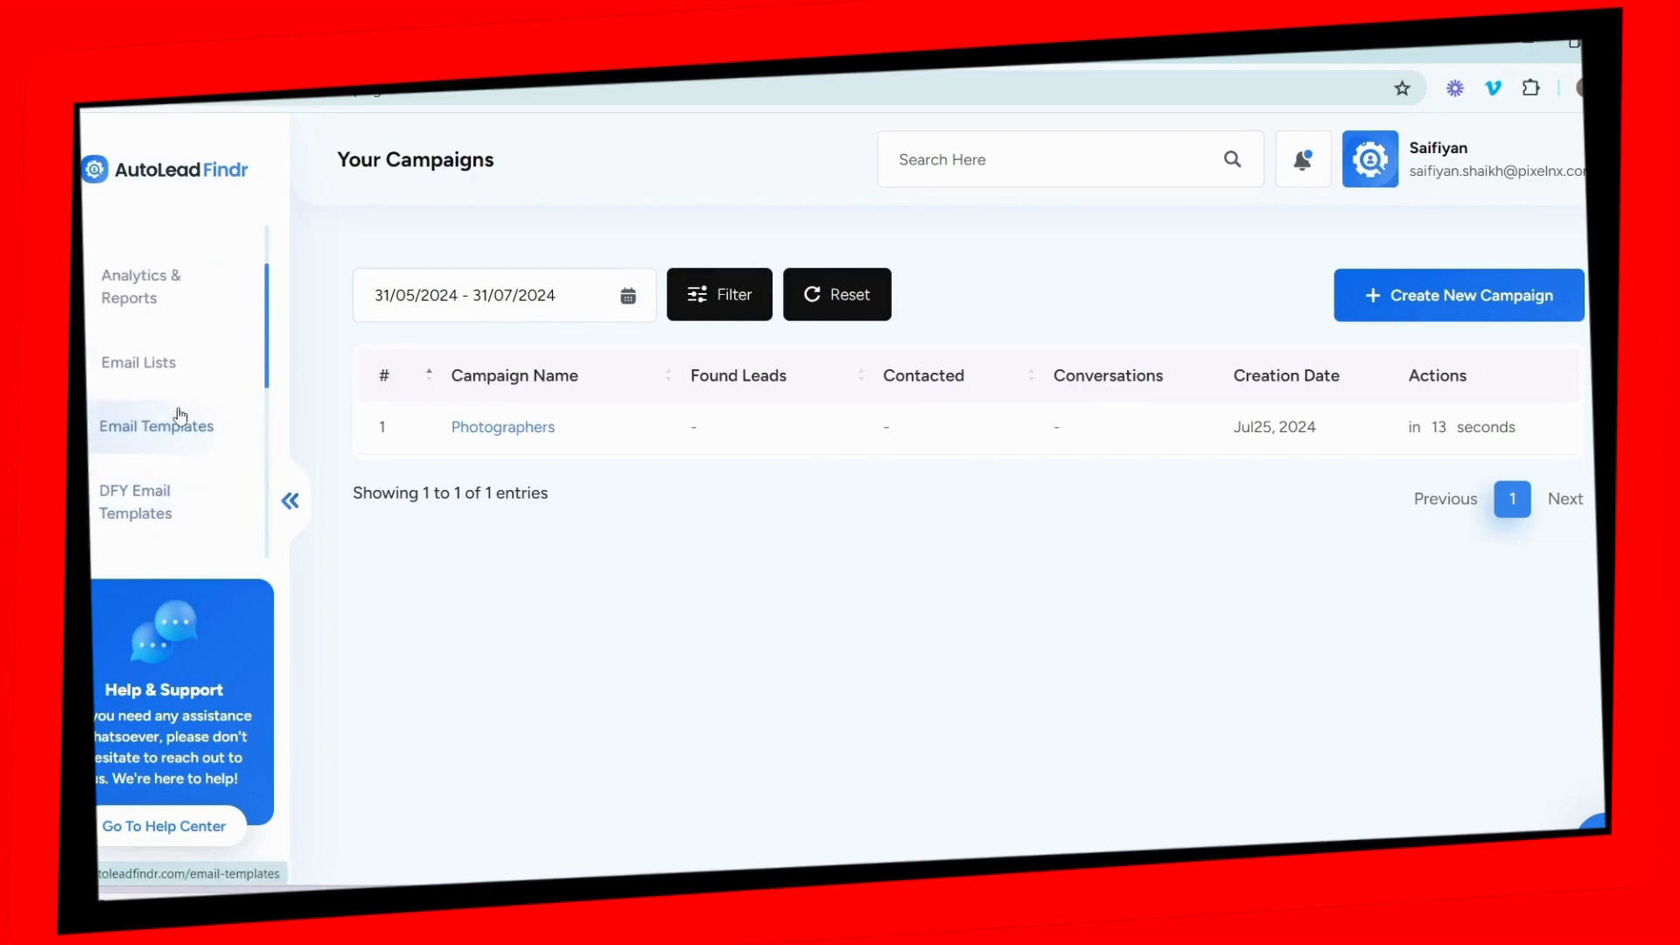
scroll(179, 415, down, 5)
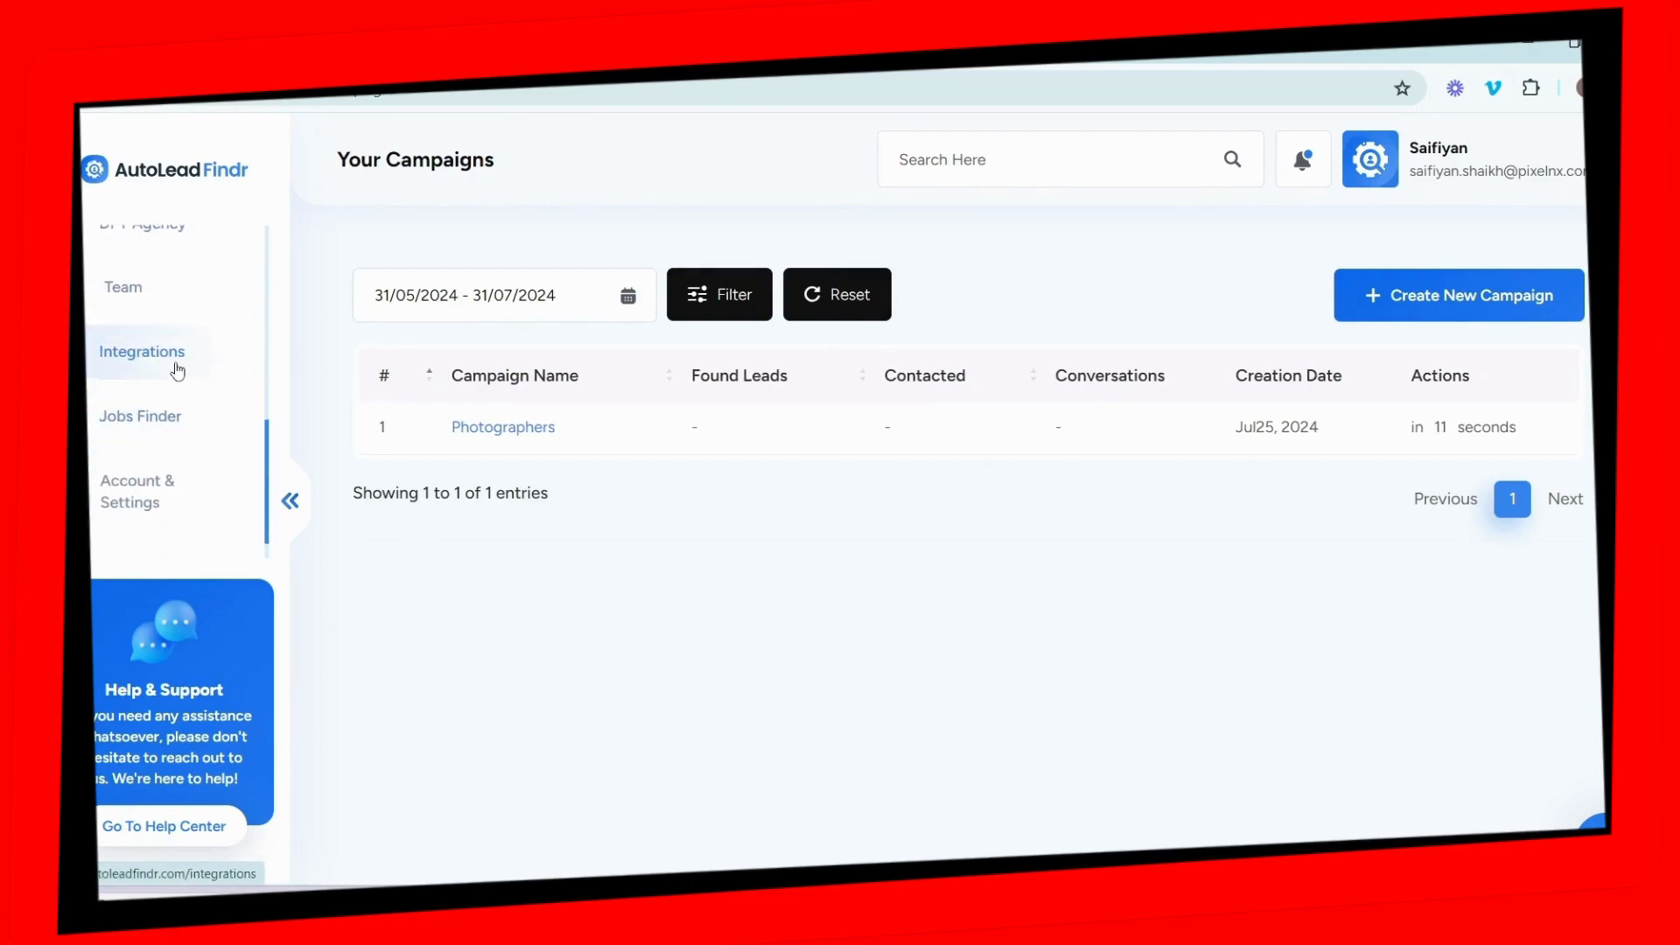
click(178, 366)
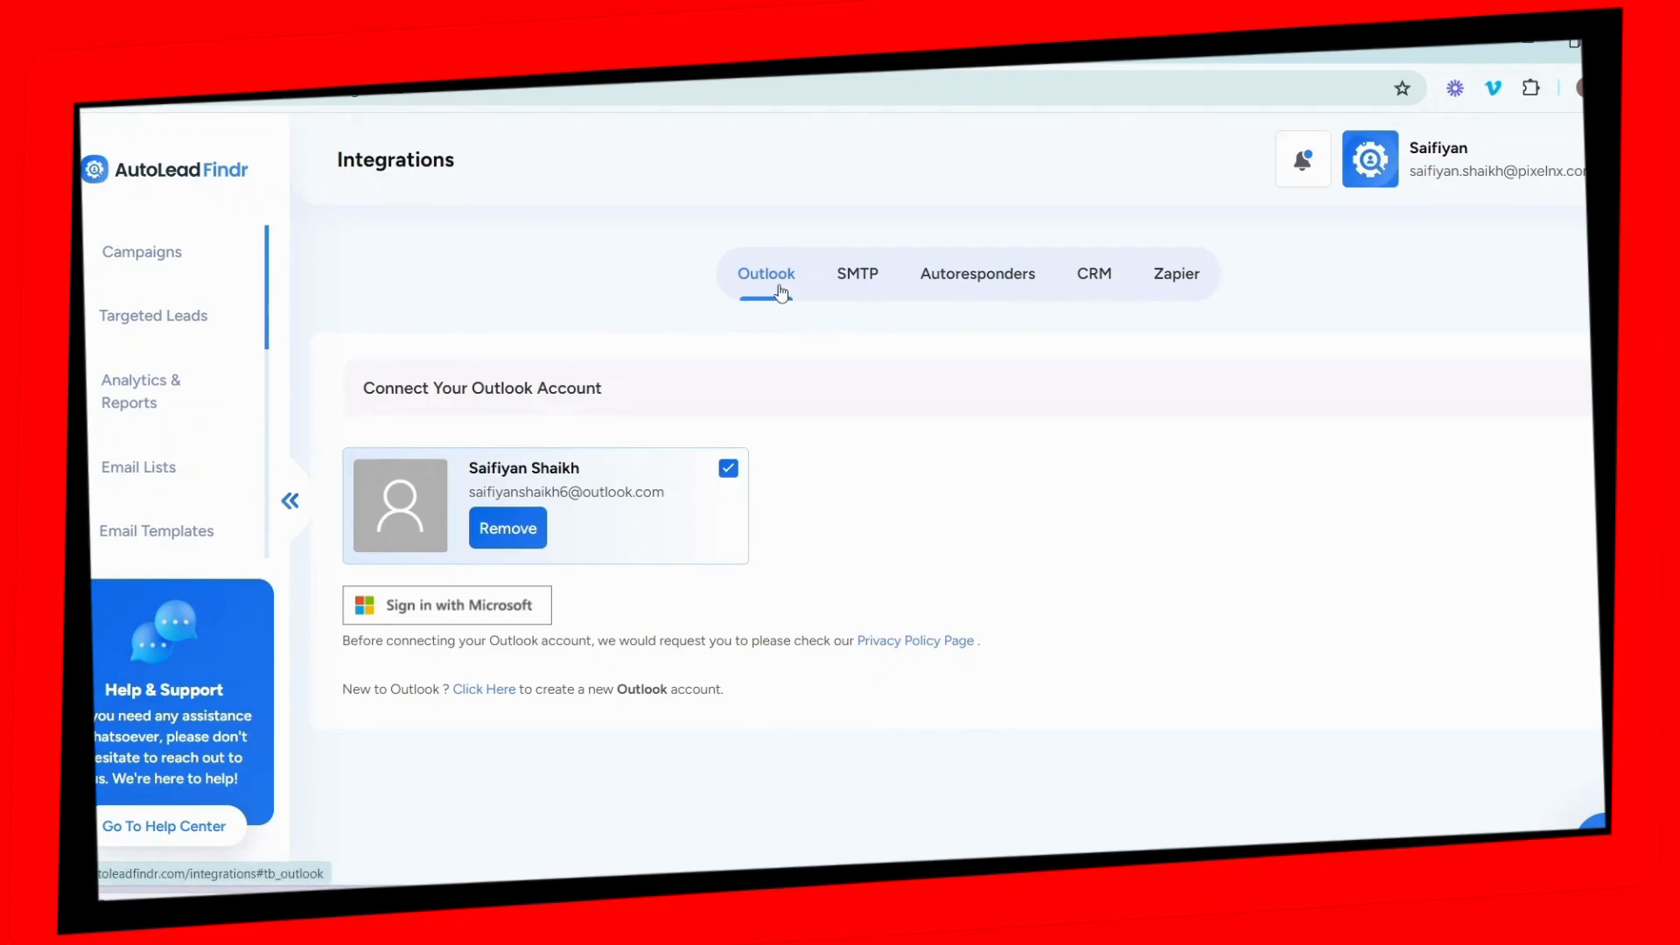
click(856, 290)
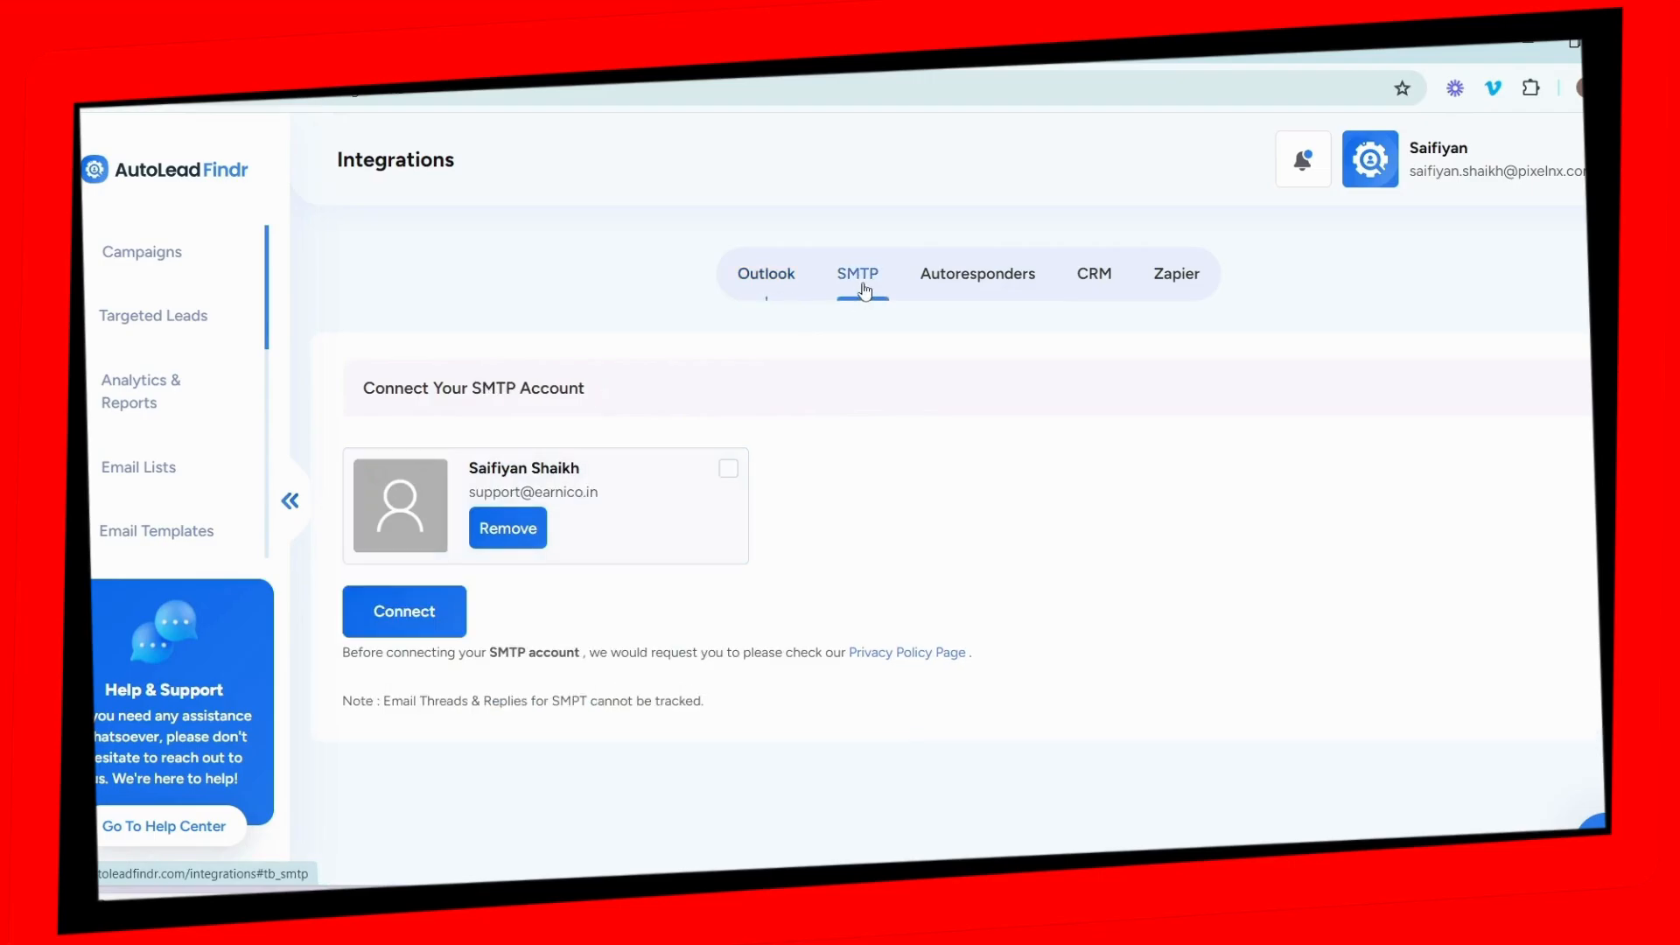
click(972, 287)
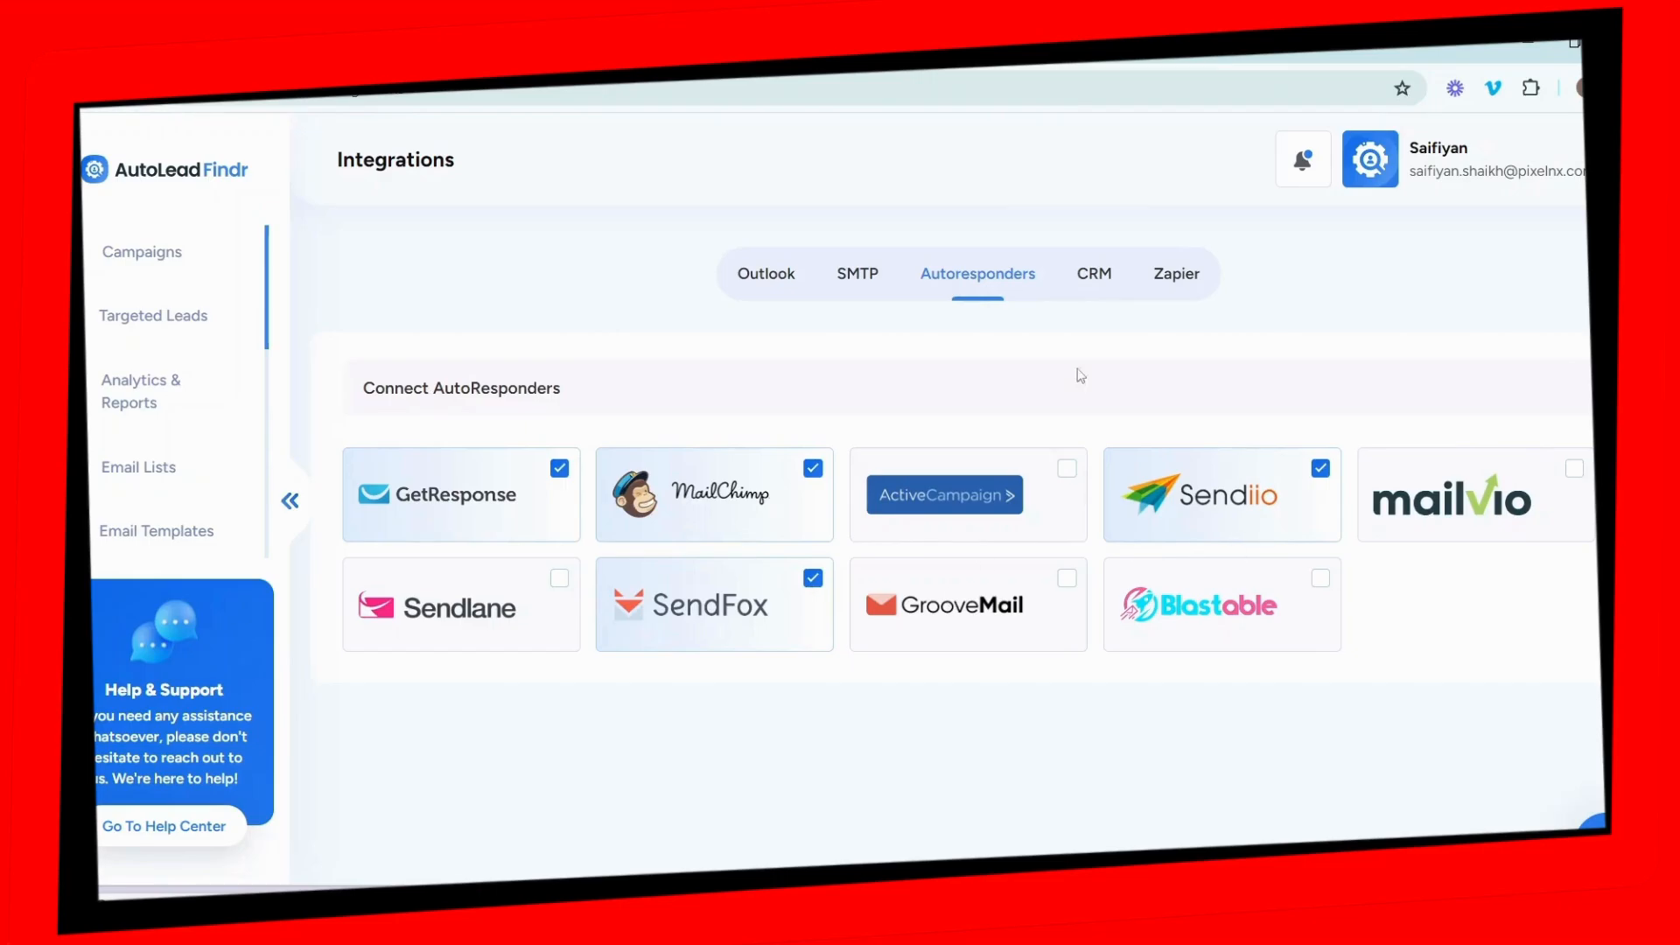
click(1093, 290)
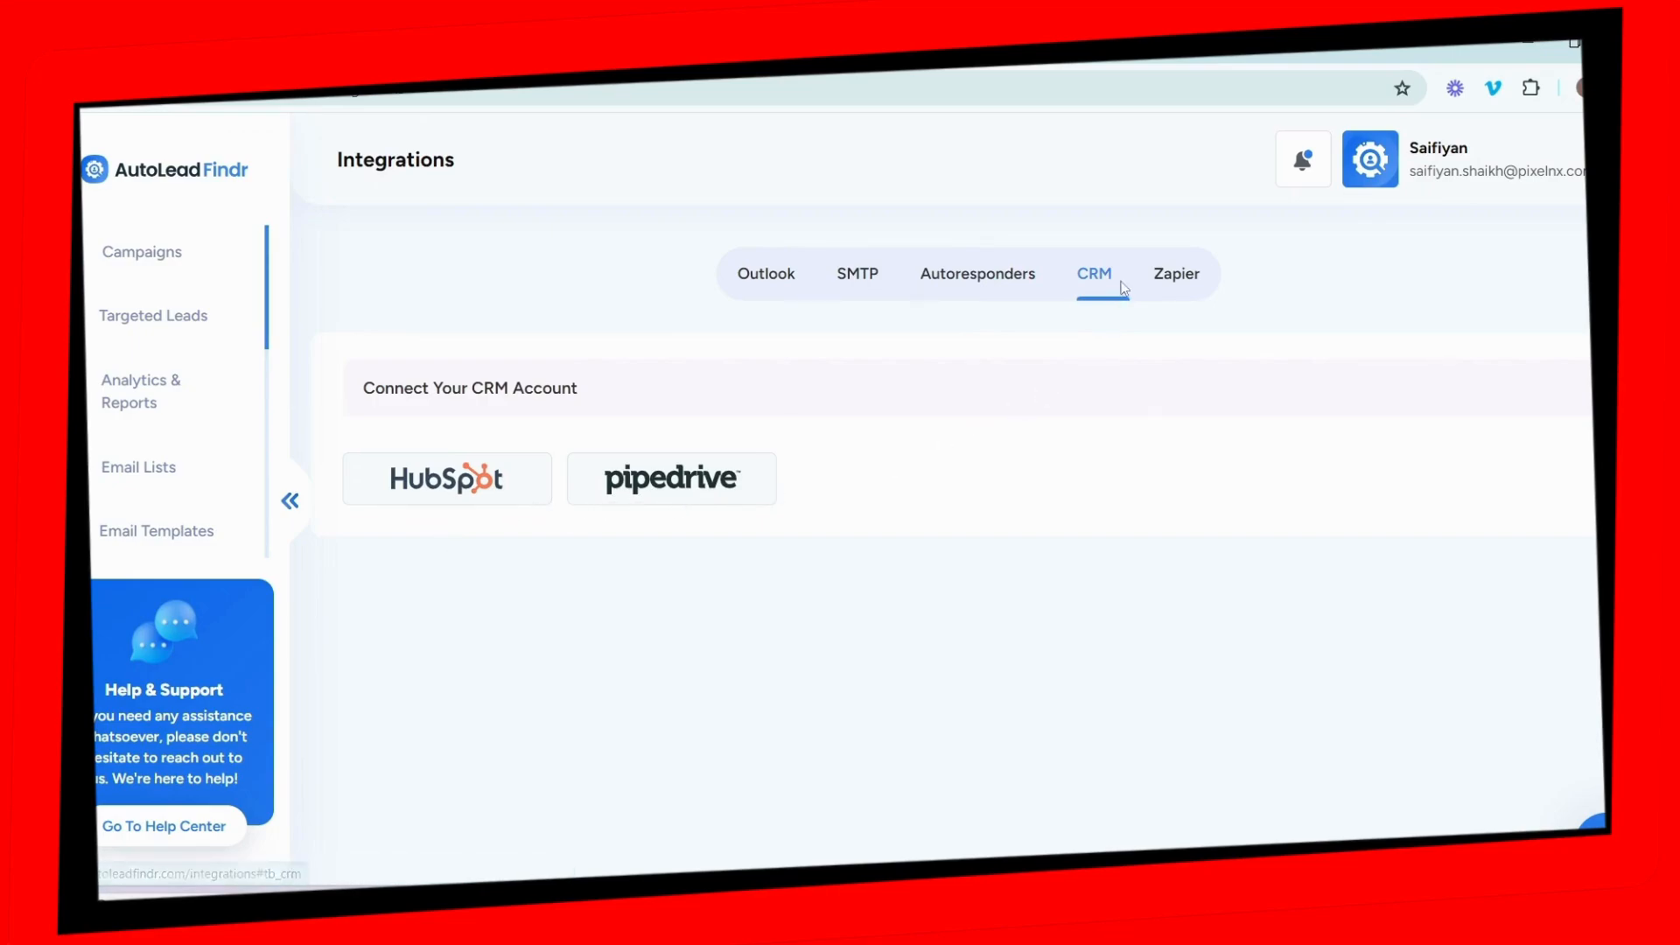
click(1171, 285)
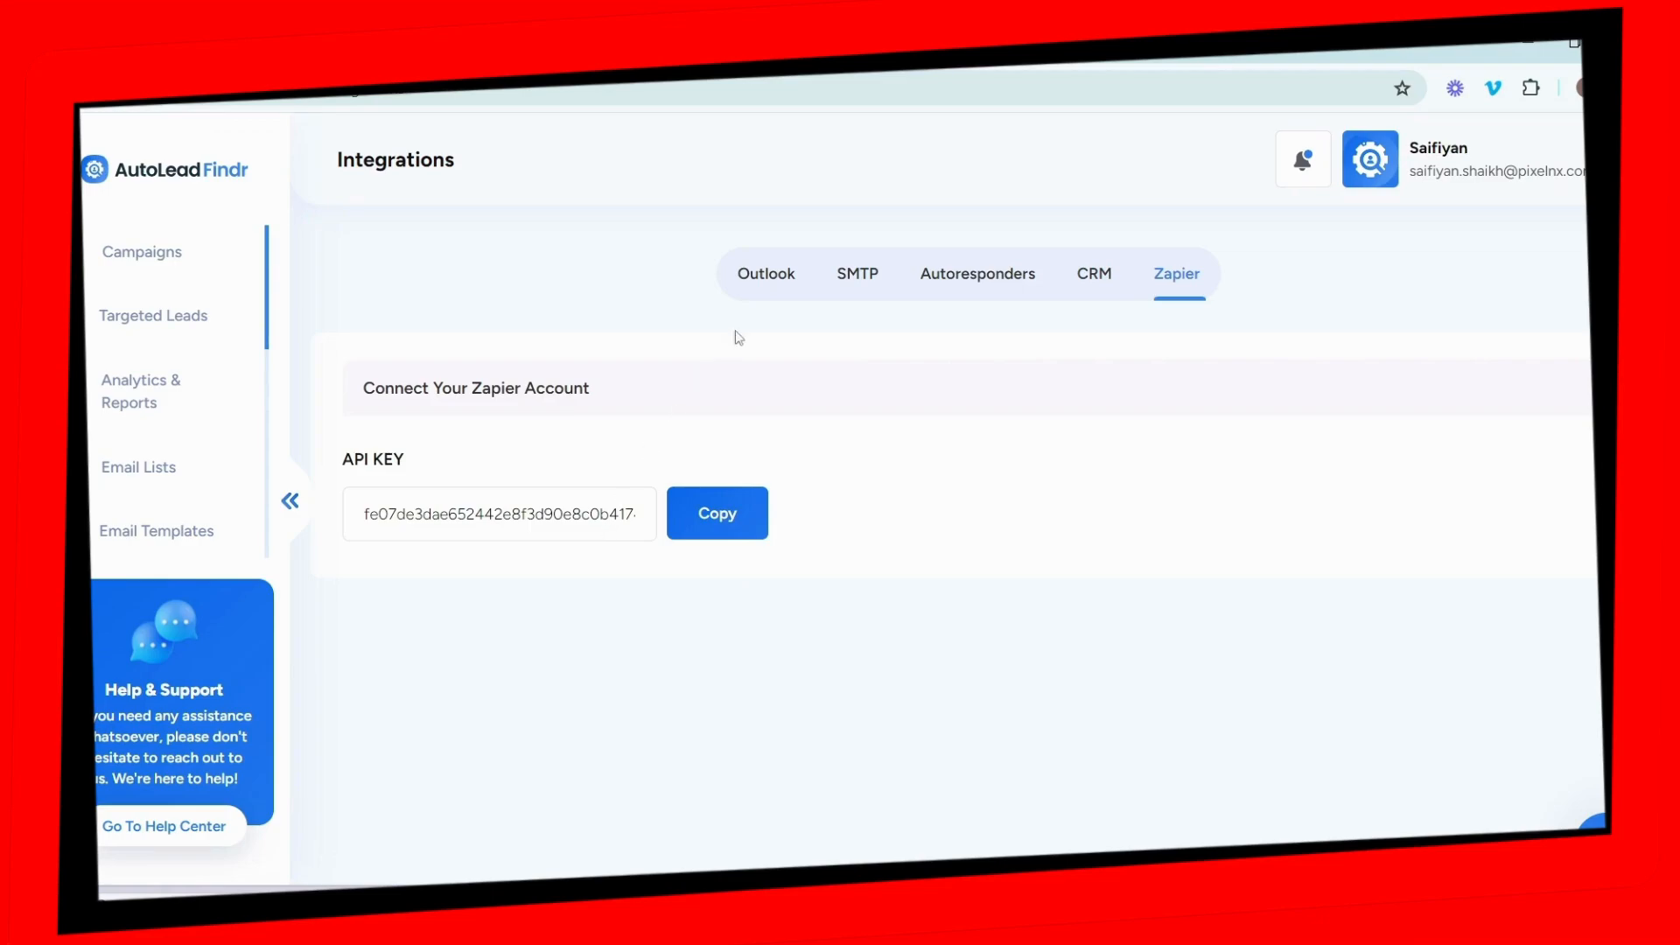
click(753, 287)
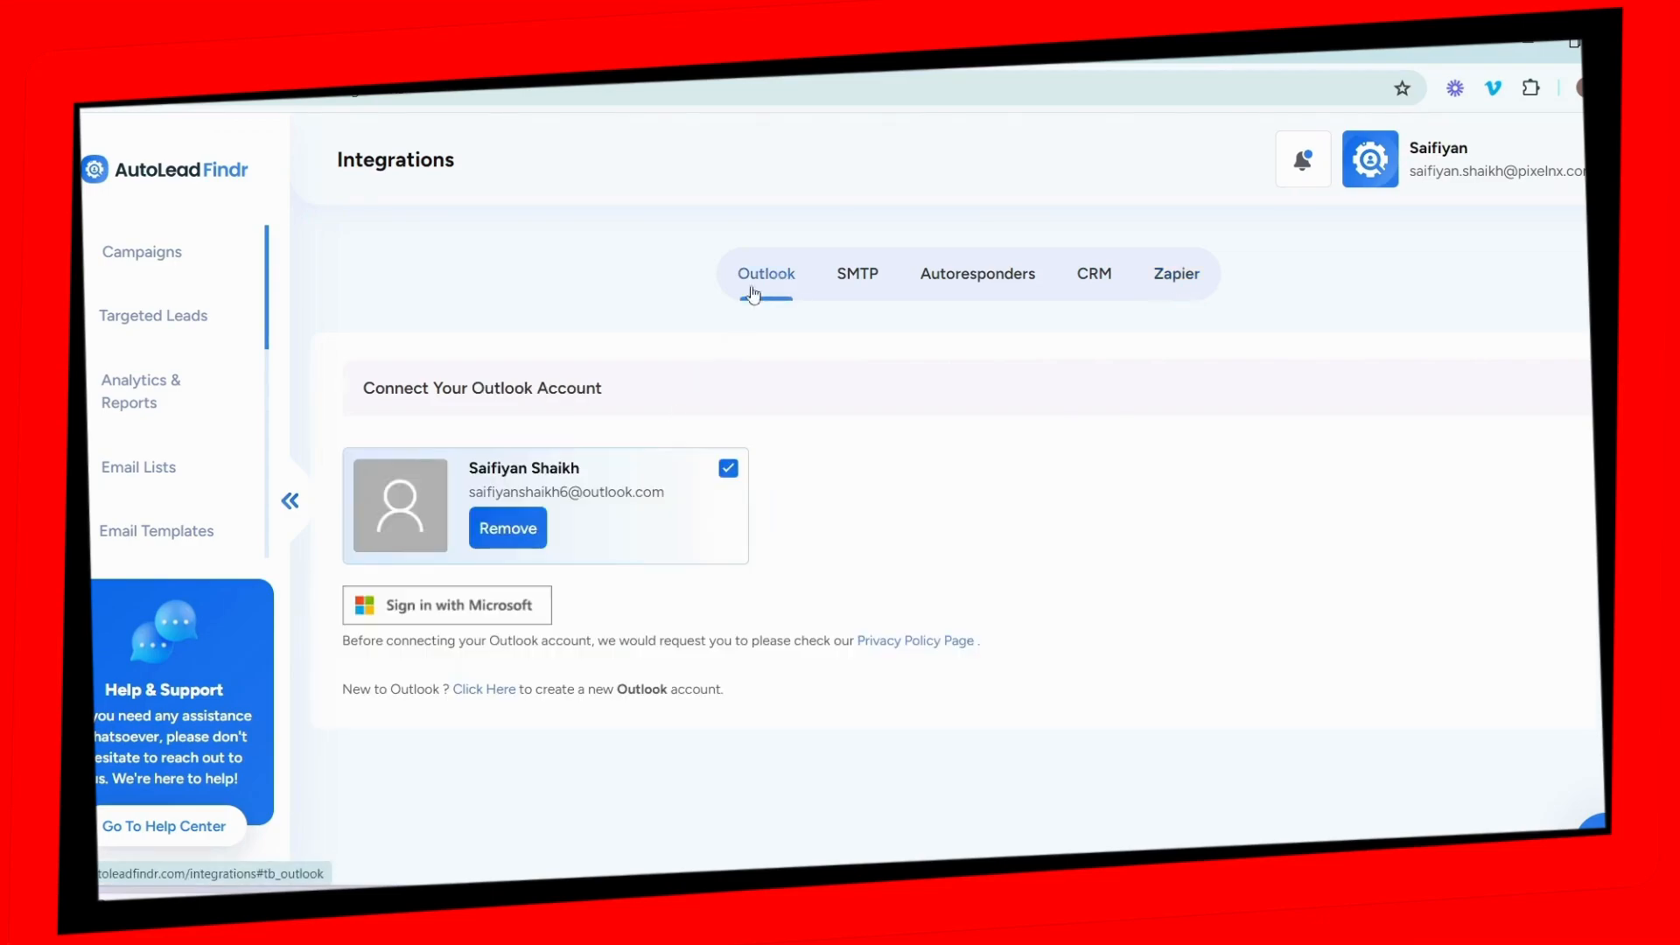
Step: Open the Photographers campaign's leads, inspect the NYC Photographers company details and additional actions, and return to the lead list
click(140, 273)
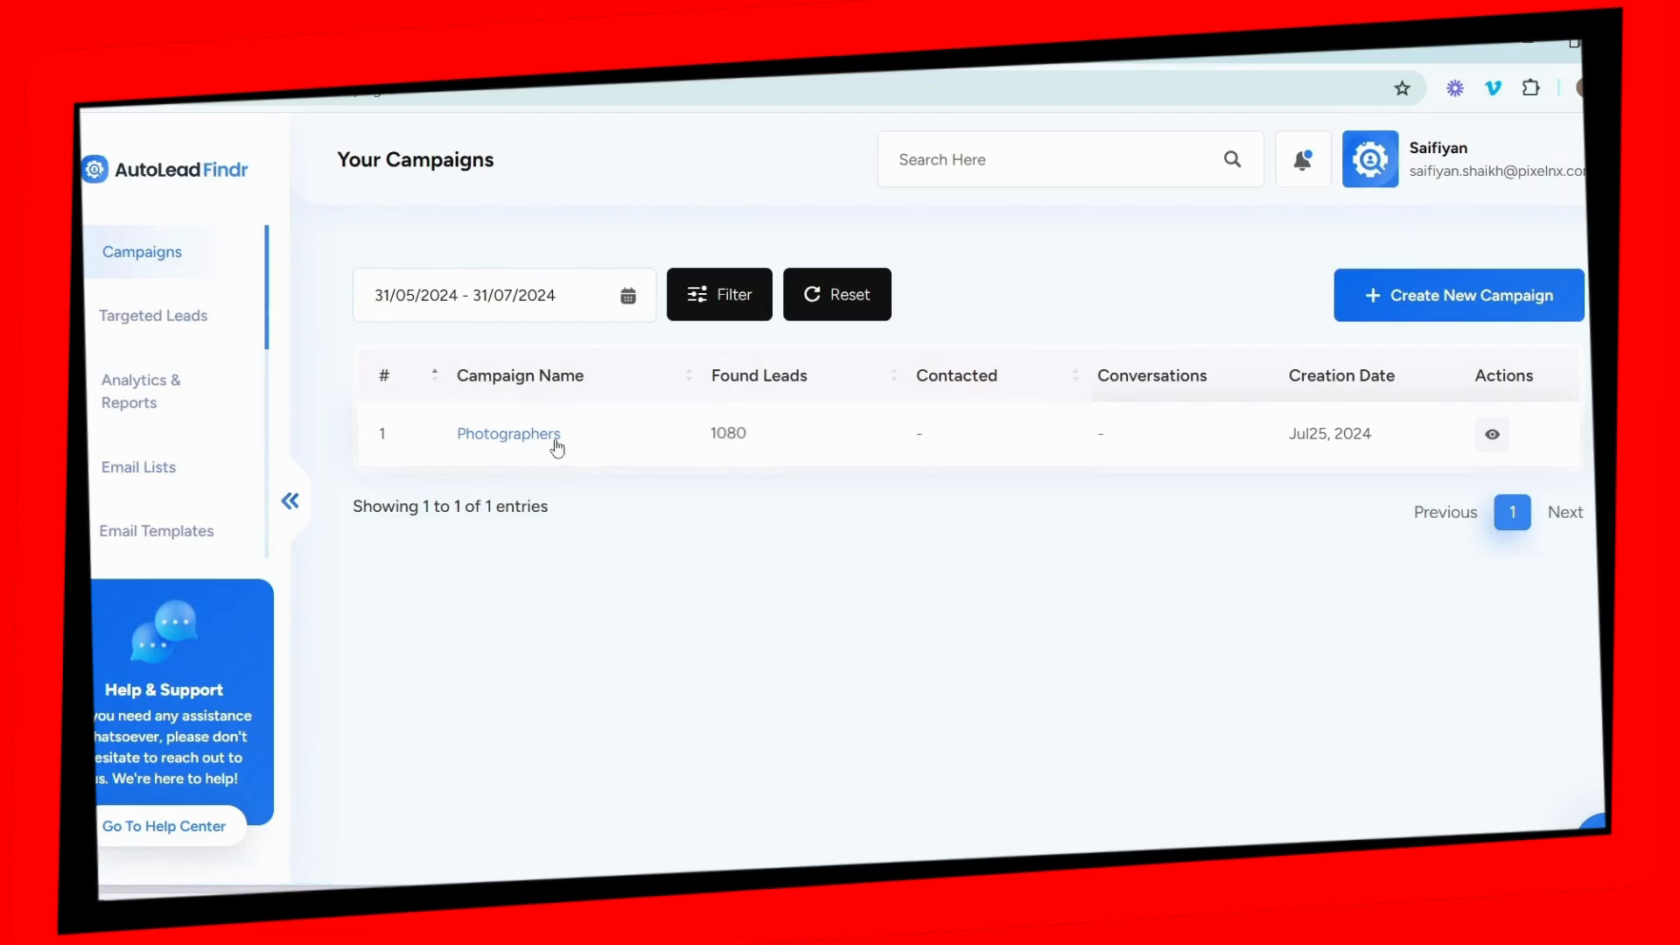
click(1494, 435)
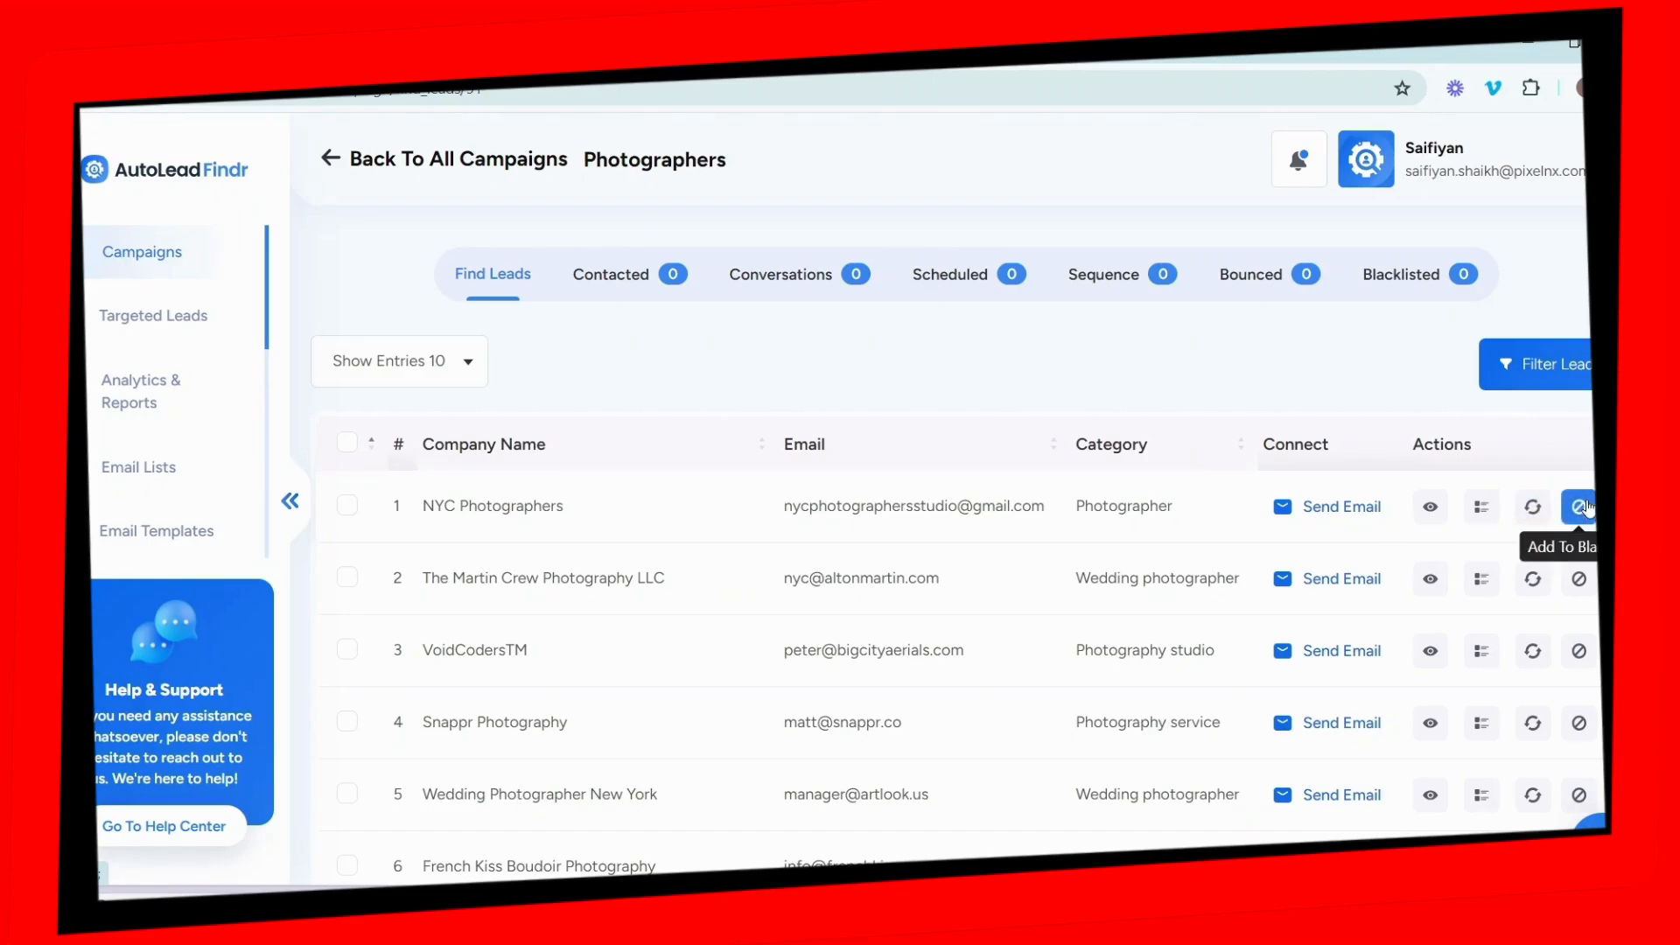
click(1432, 504)
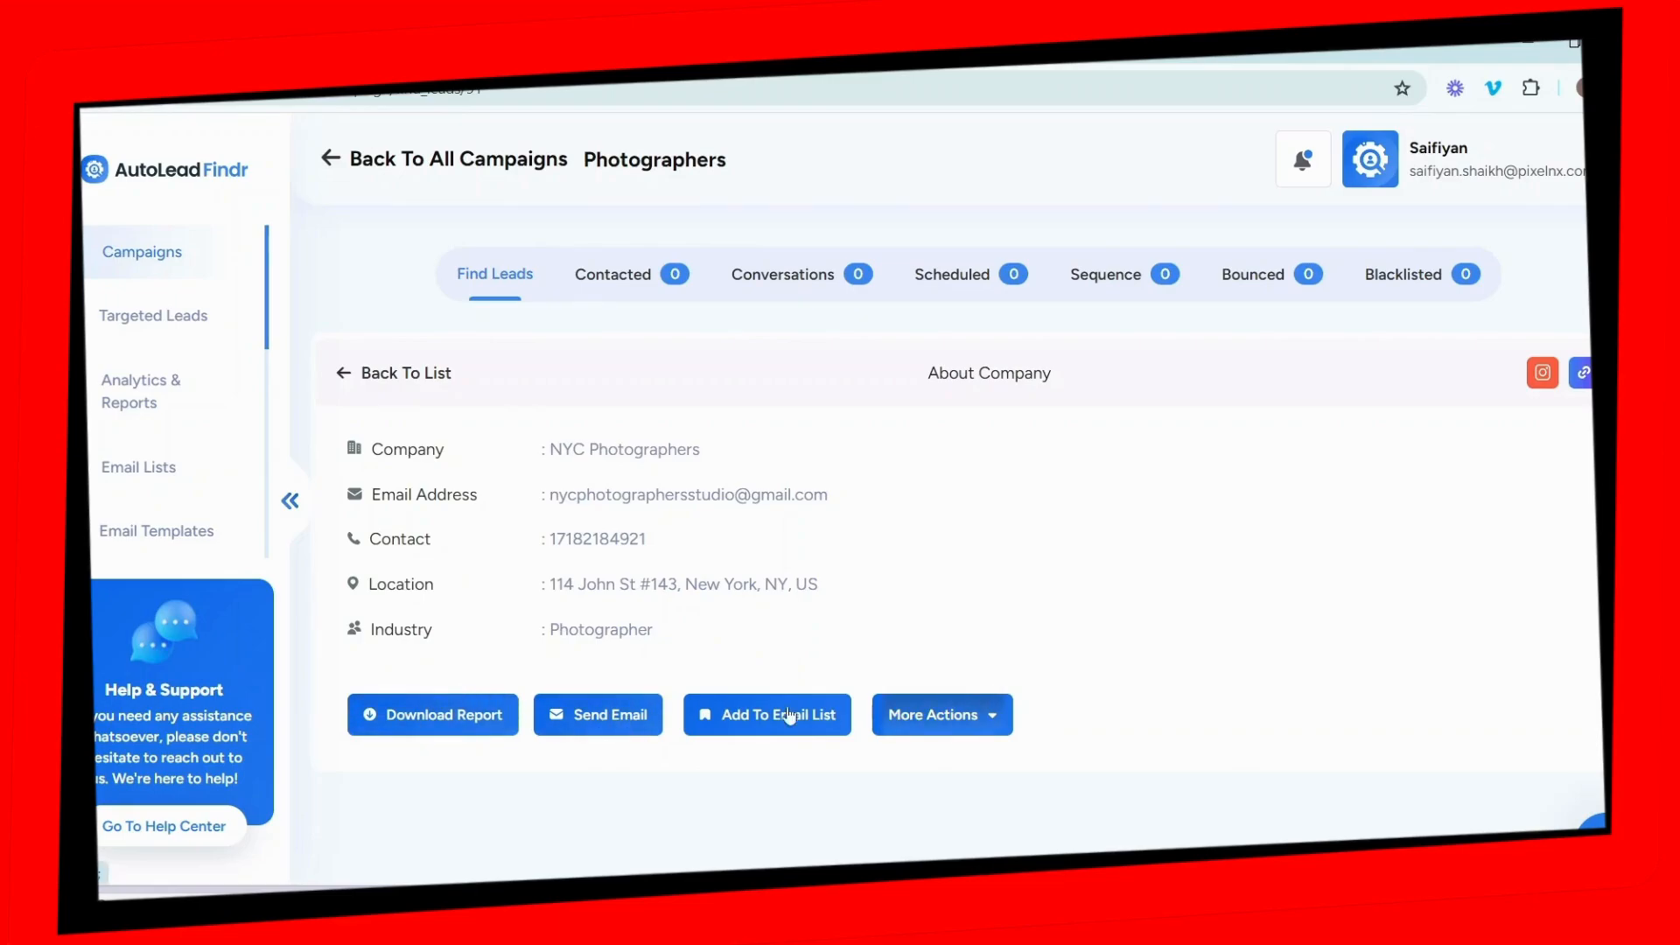
click(967, 727)
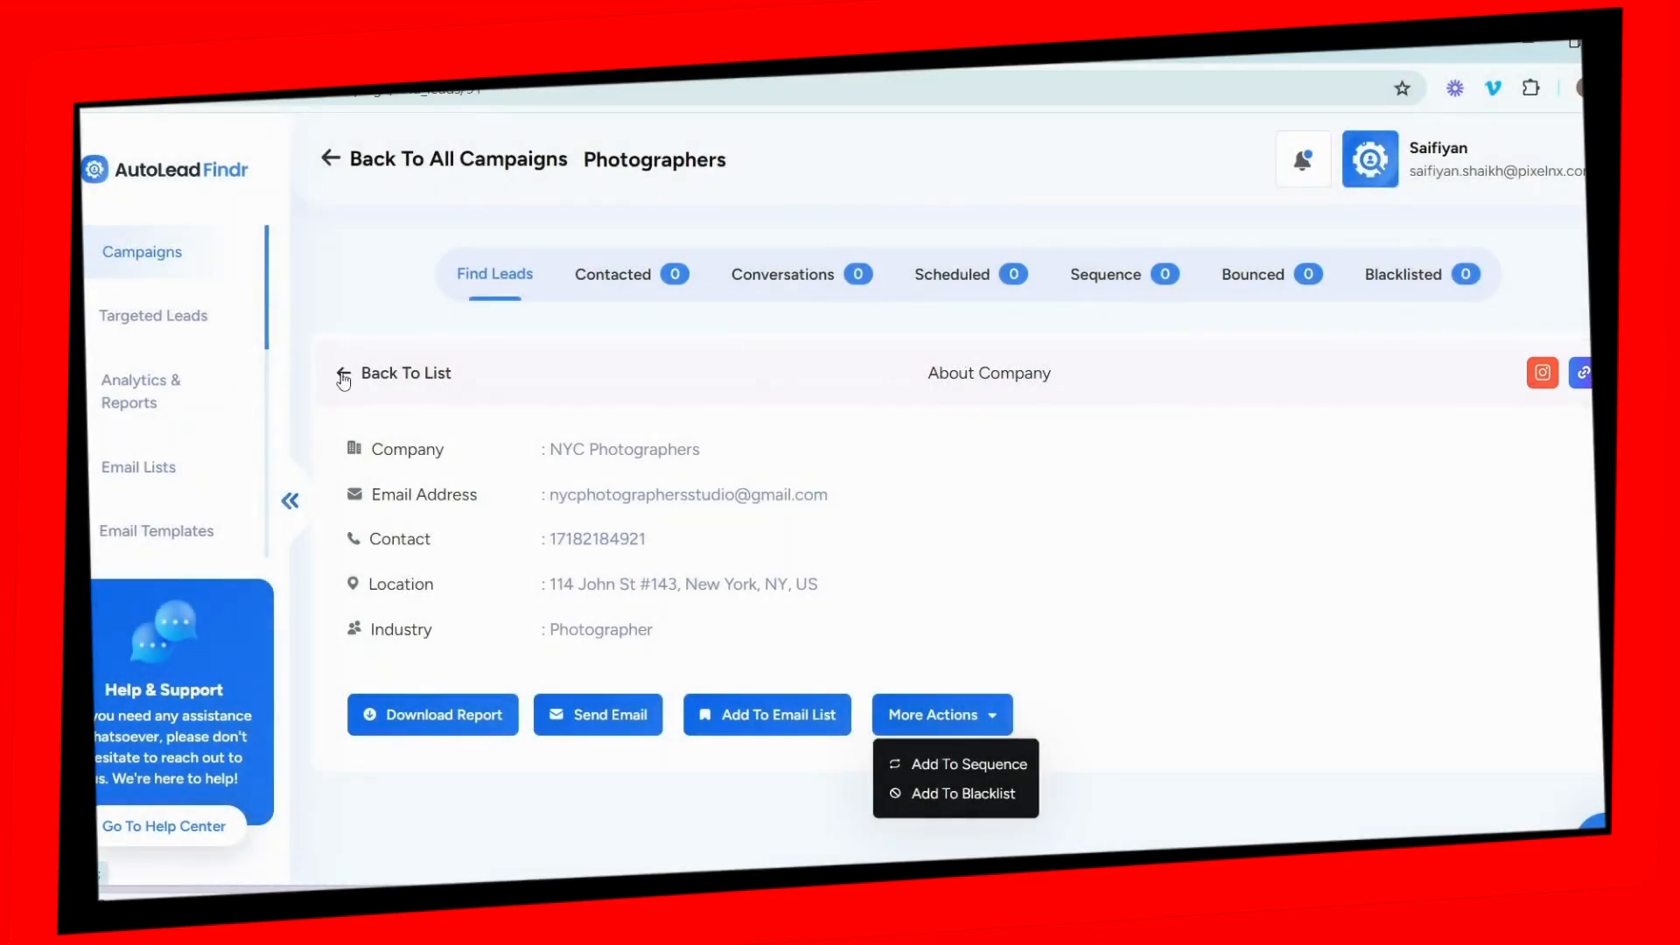
click(344, 379)
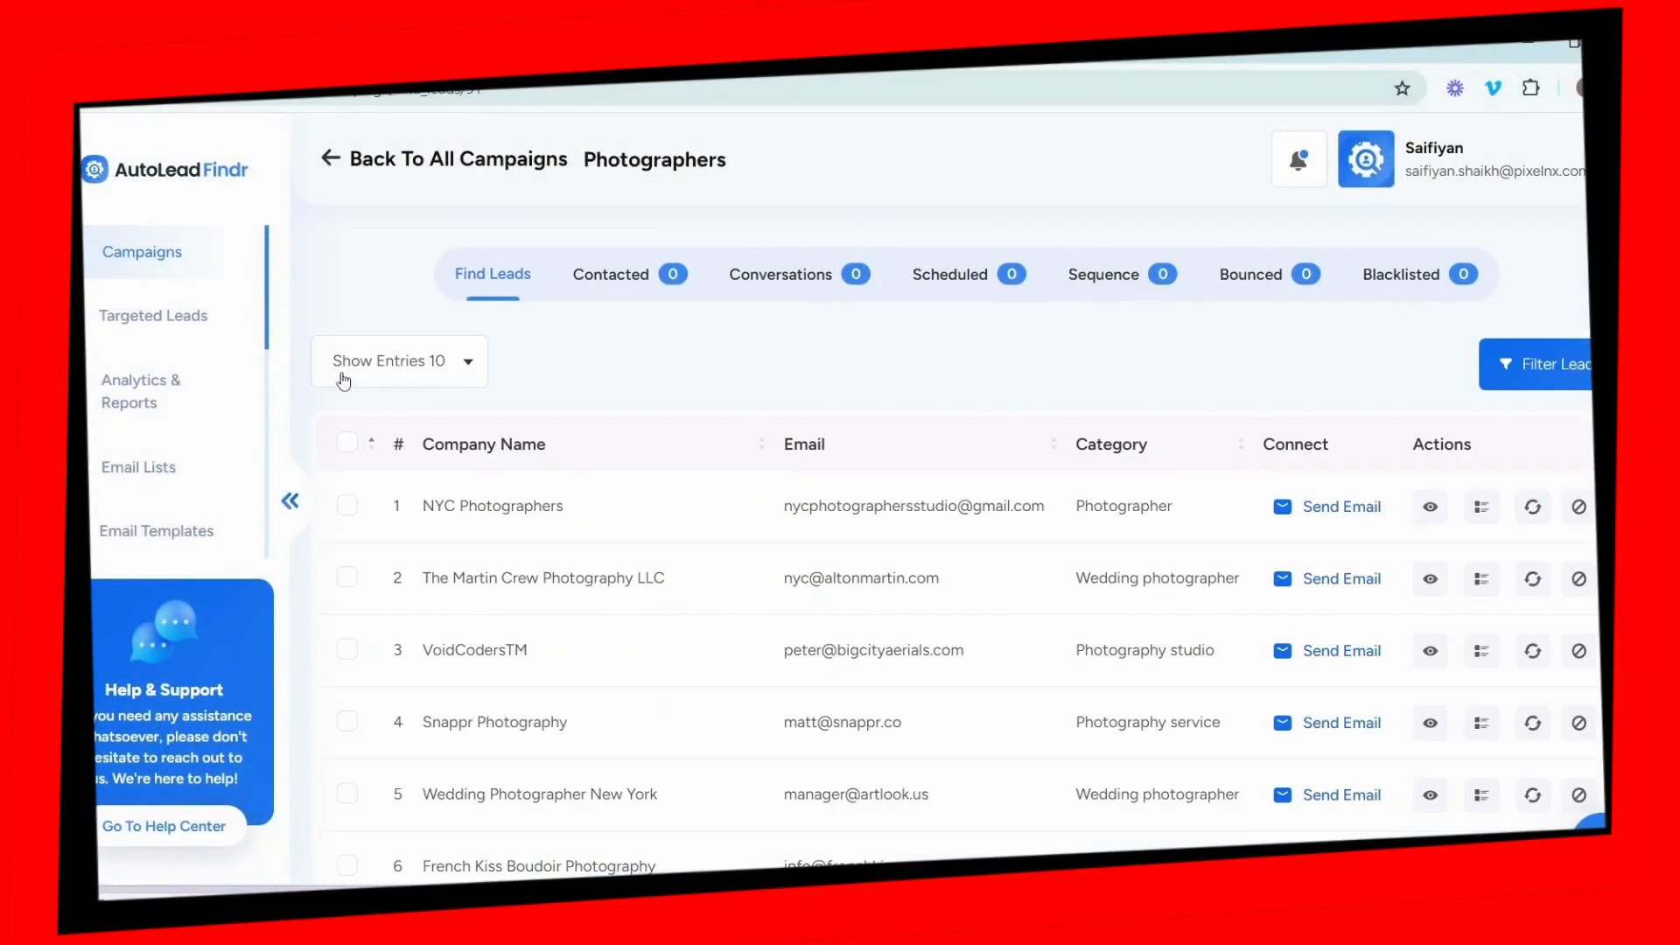
Step: Start an email to the NYC Photographers lead and load the saved template "Meeting request 1"
click(1284, 507)
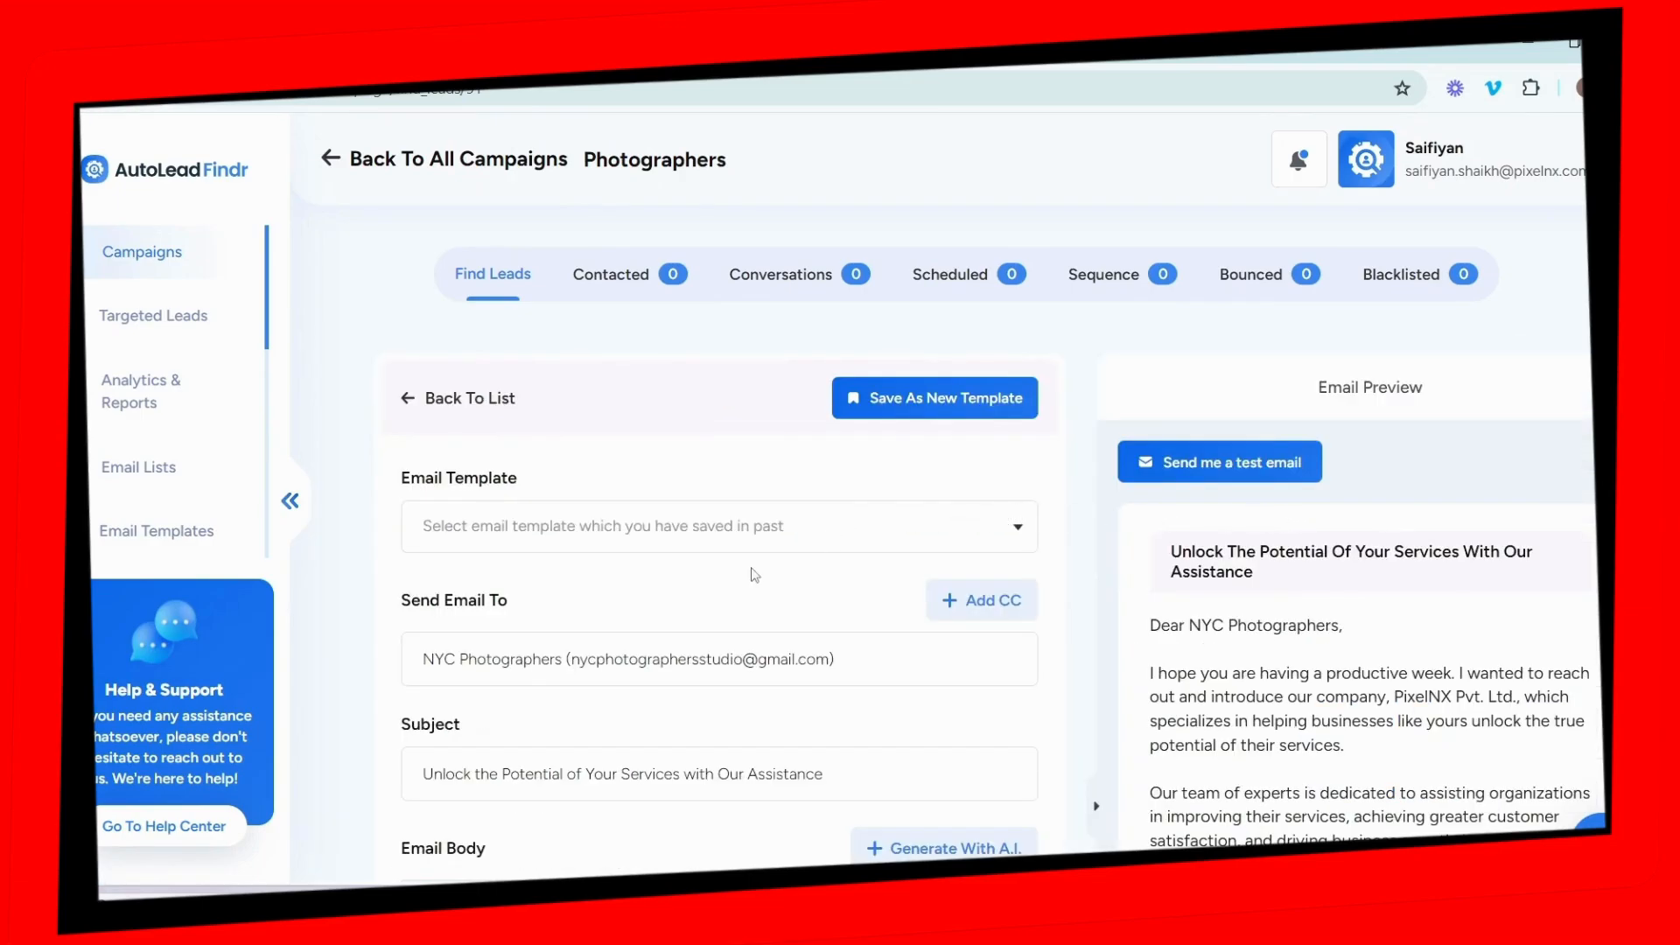
scroll(636, 642, down, 5)
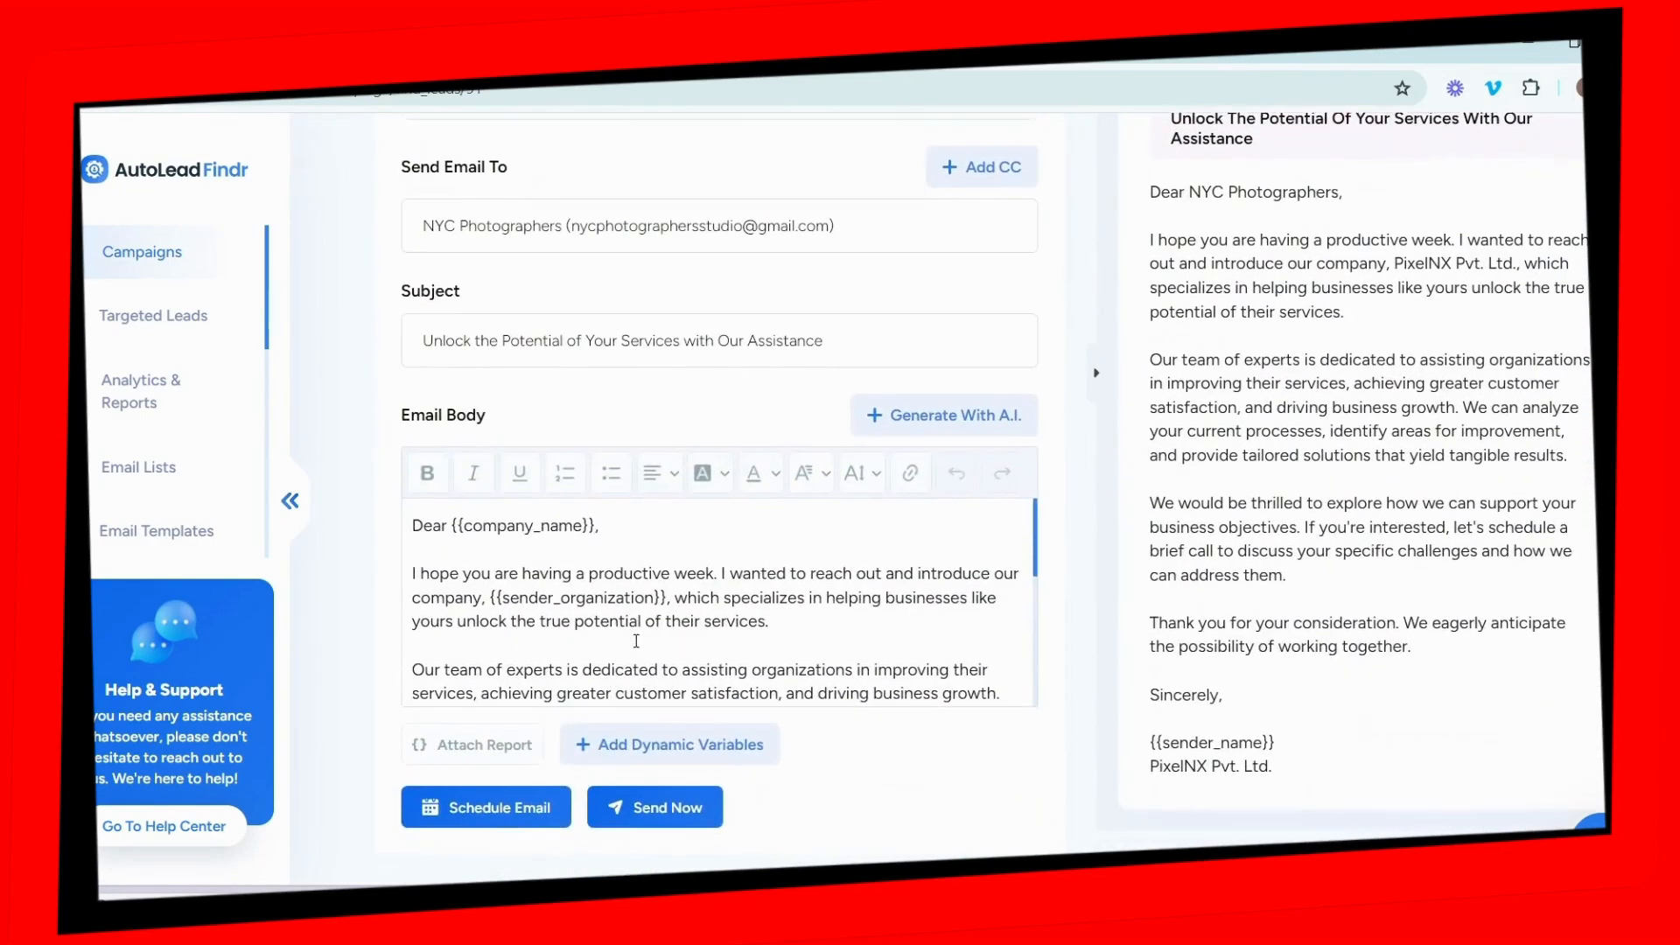
scroll(636, 642, down, 3)
scroll(636, 648, up, 3)
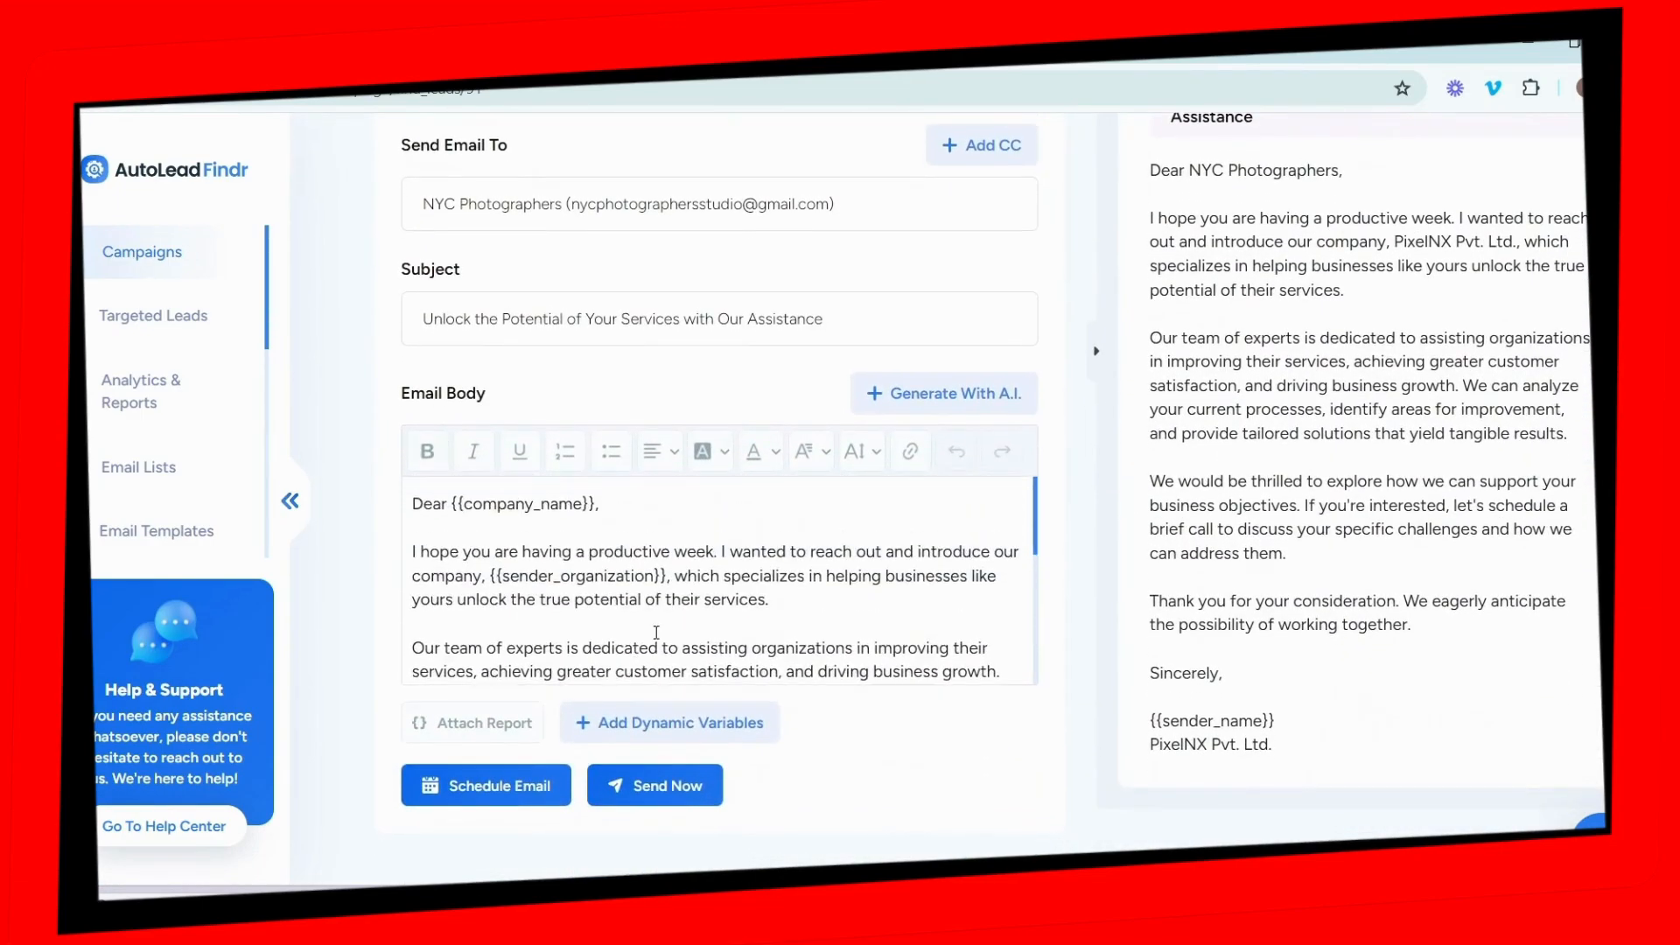
scroll(656, 632, up, 3)
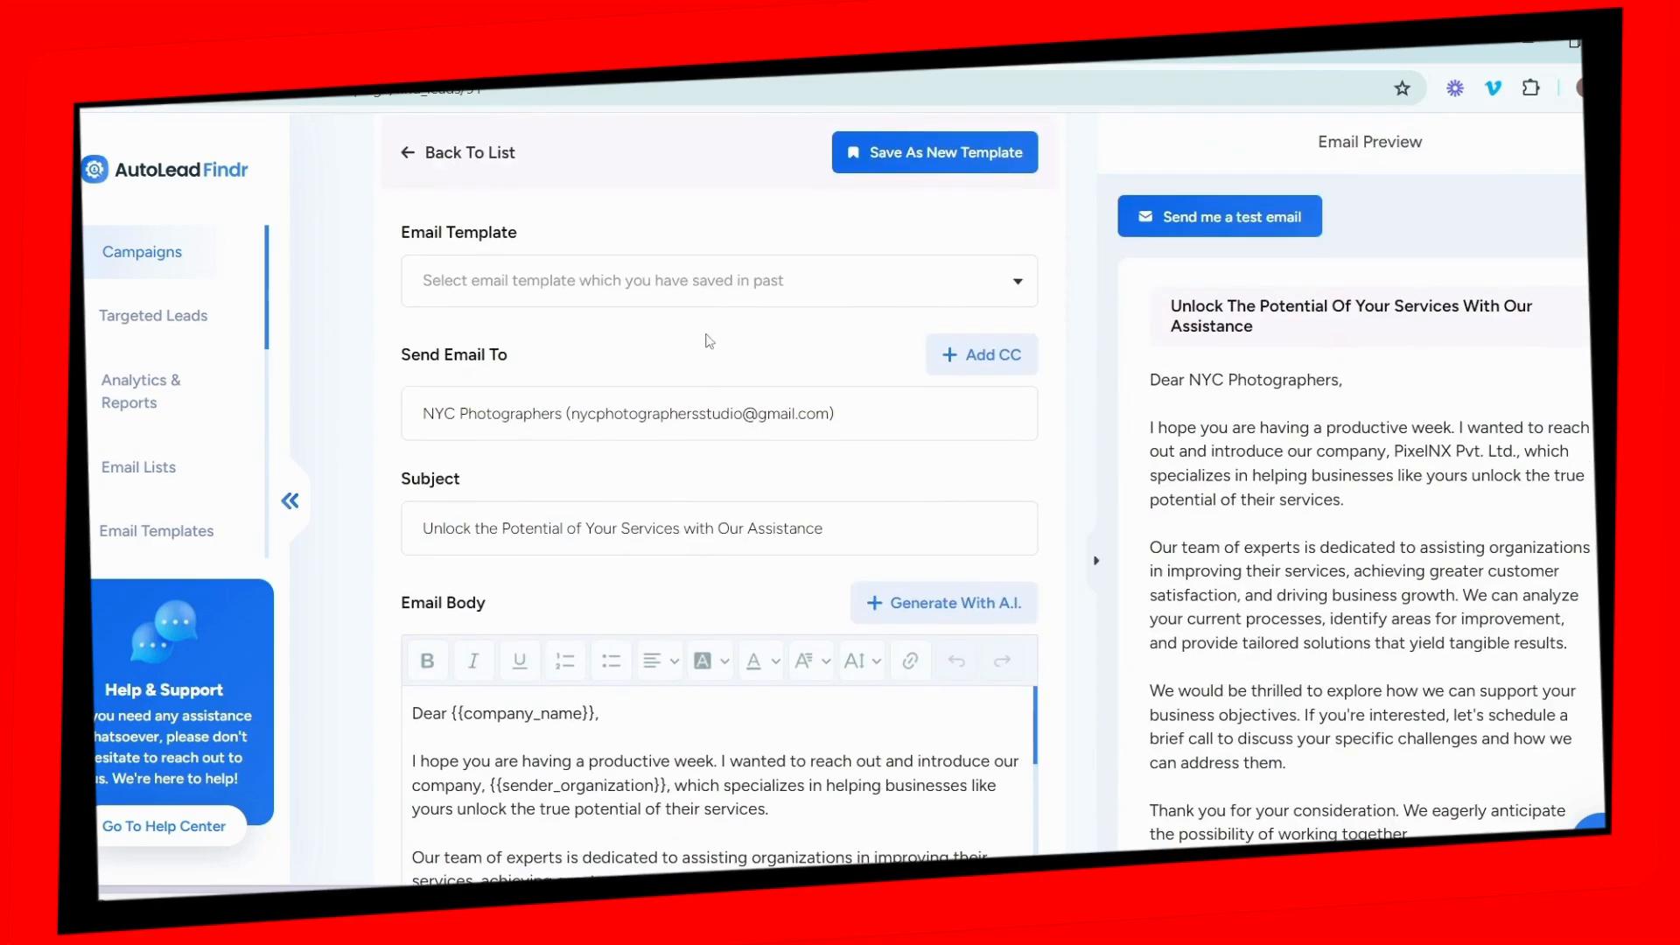
click(726, 284)
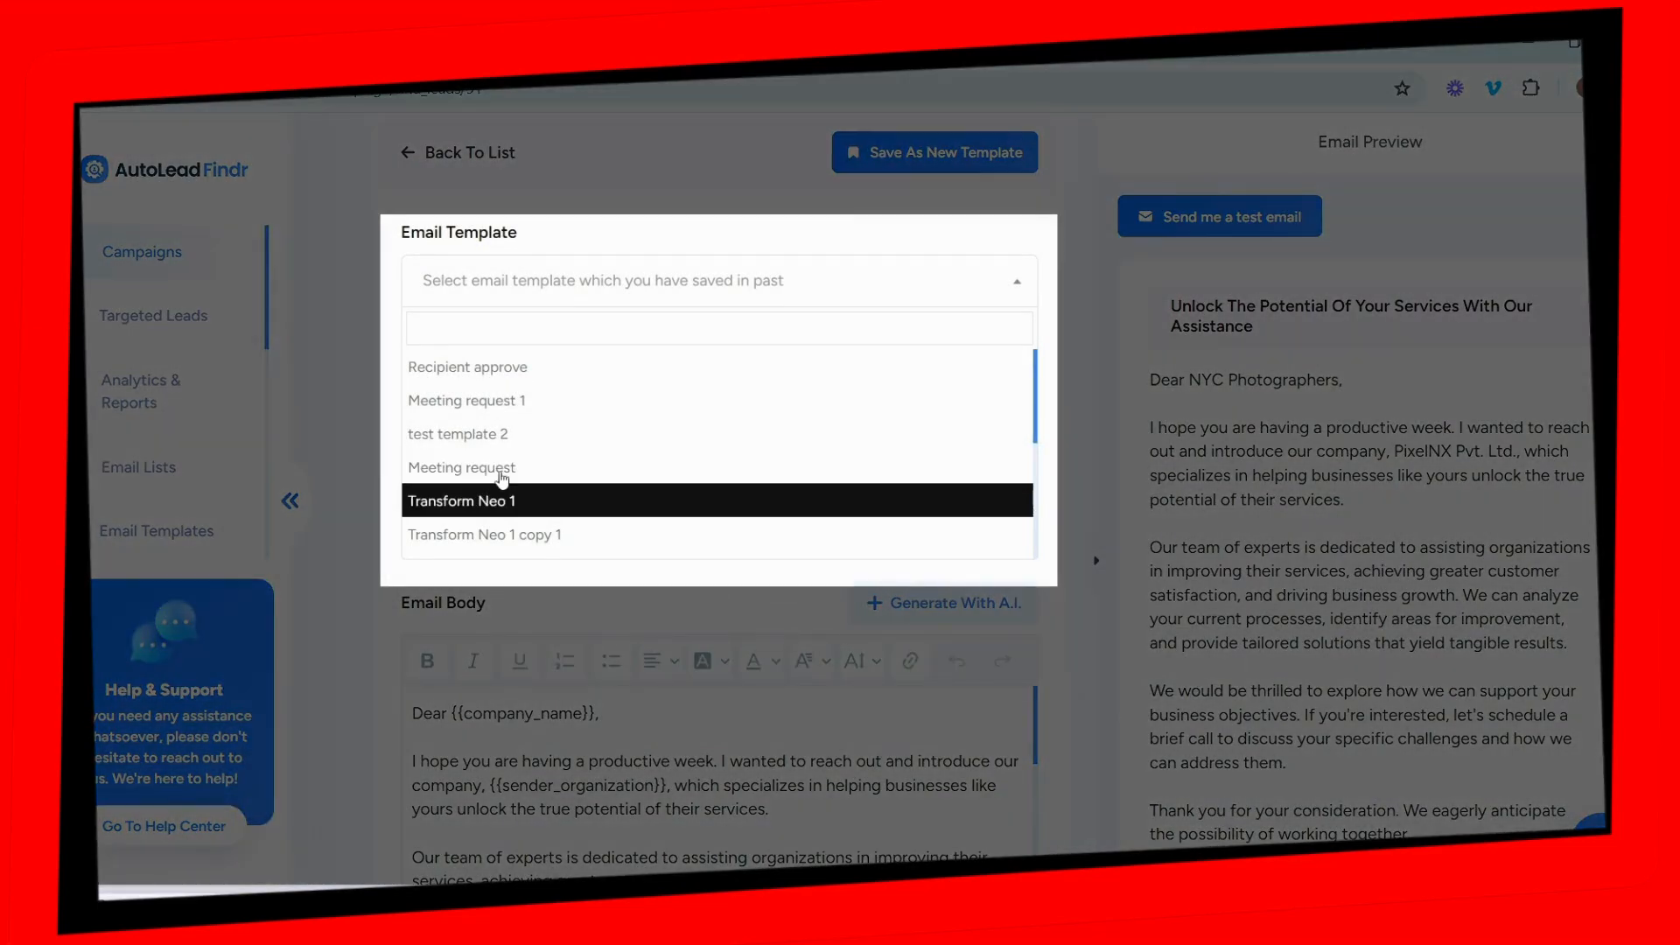
click(522, 403)
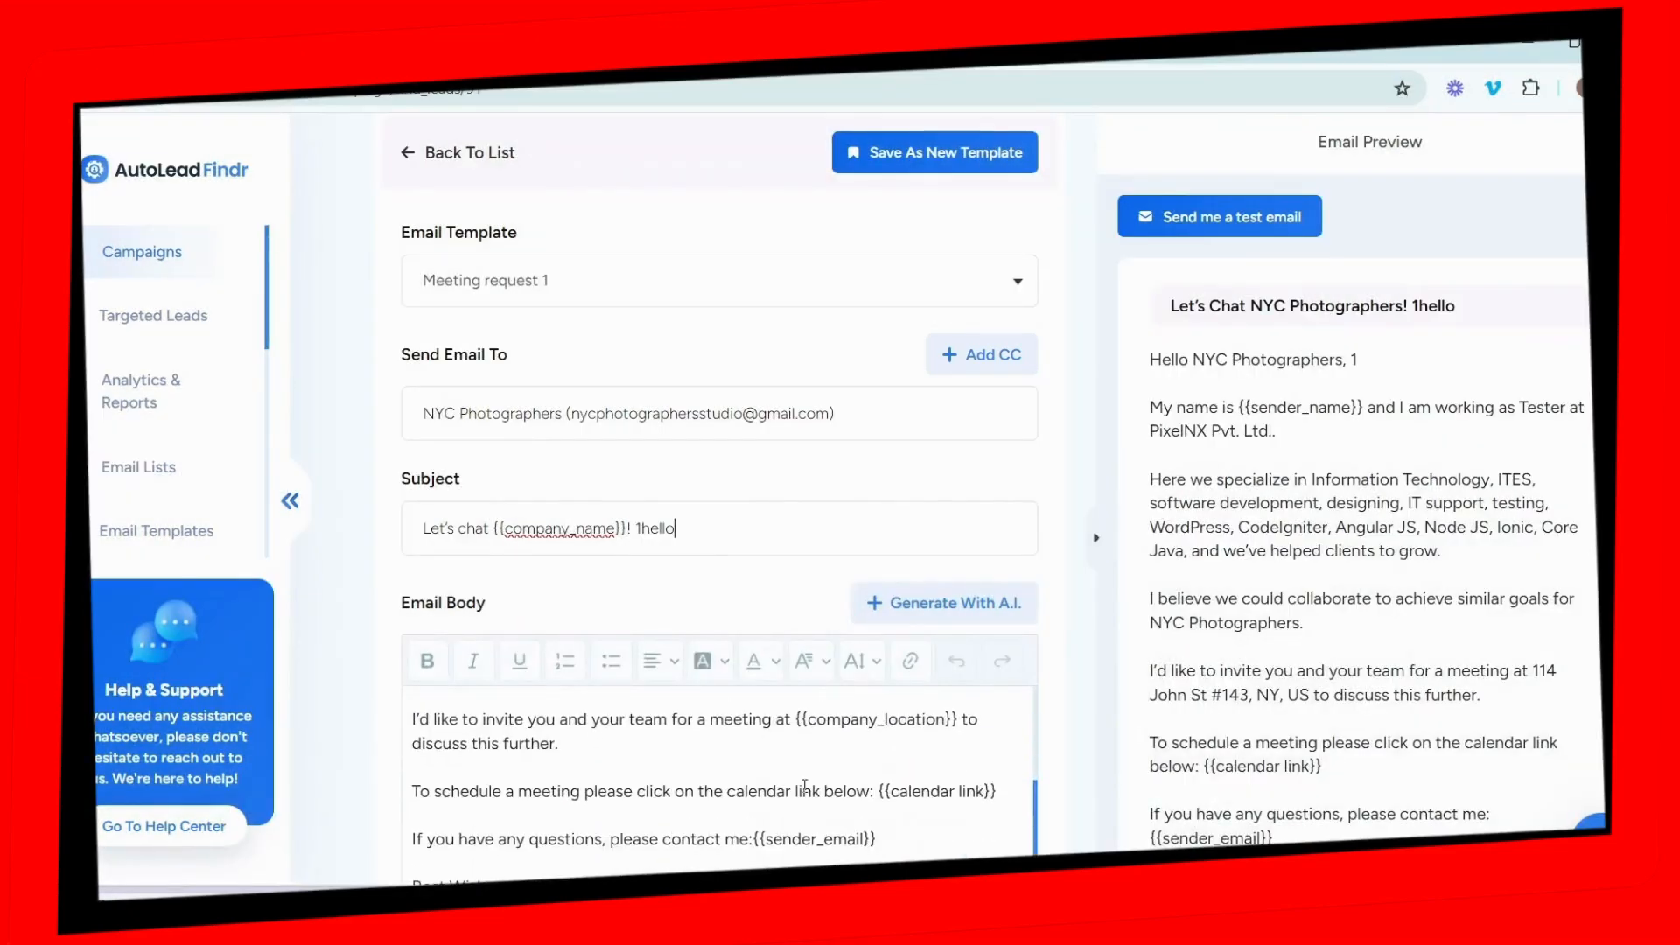
Step: Delete the end of the introduction sentence in the email body, back to "{{sender_org"
scroll(790, 554, down, 3)
scroll(790, 554, up, 3)
click(790, 554)
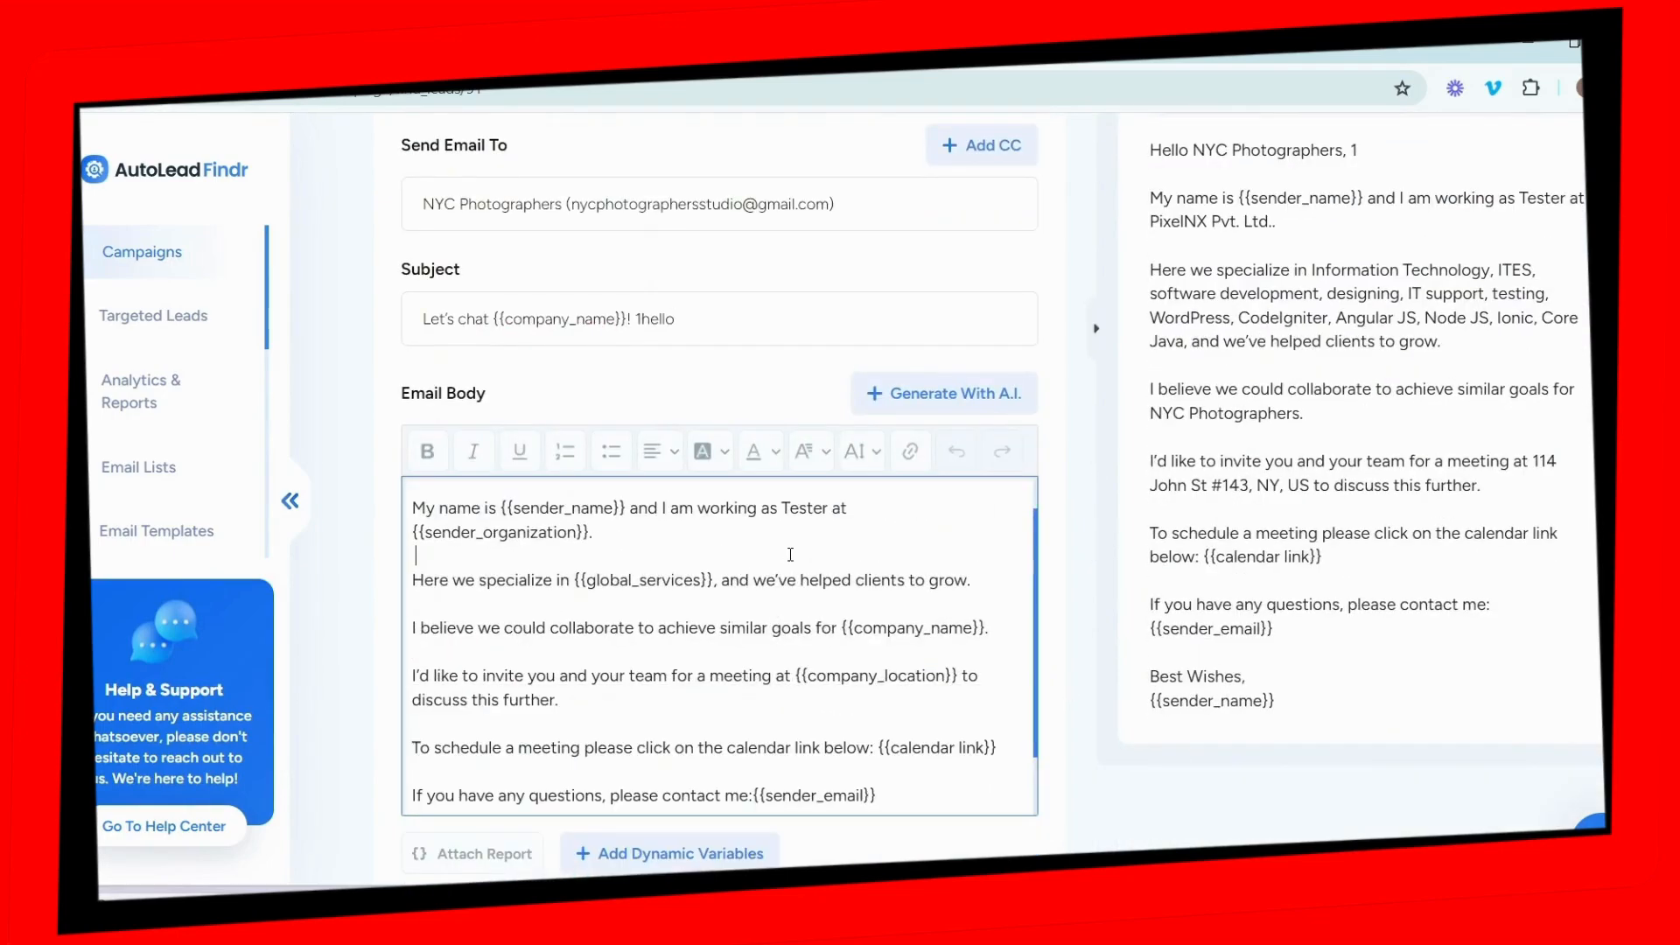
key(BackSpace)
key(BackSpace)
key(BackSpace)
key(BackSpace)
key(BackSpace)
key(BackSpace)
key(BackSpace)
key(BackSpace)
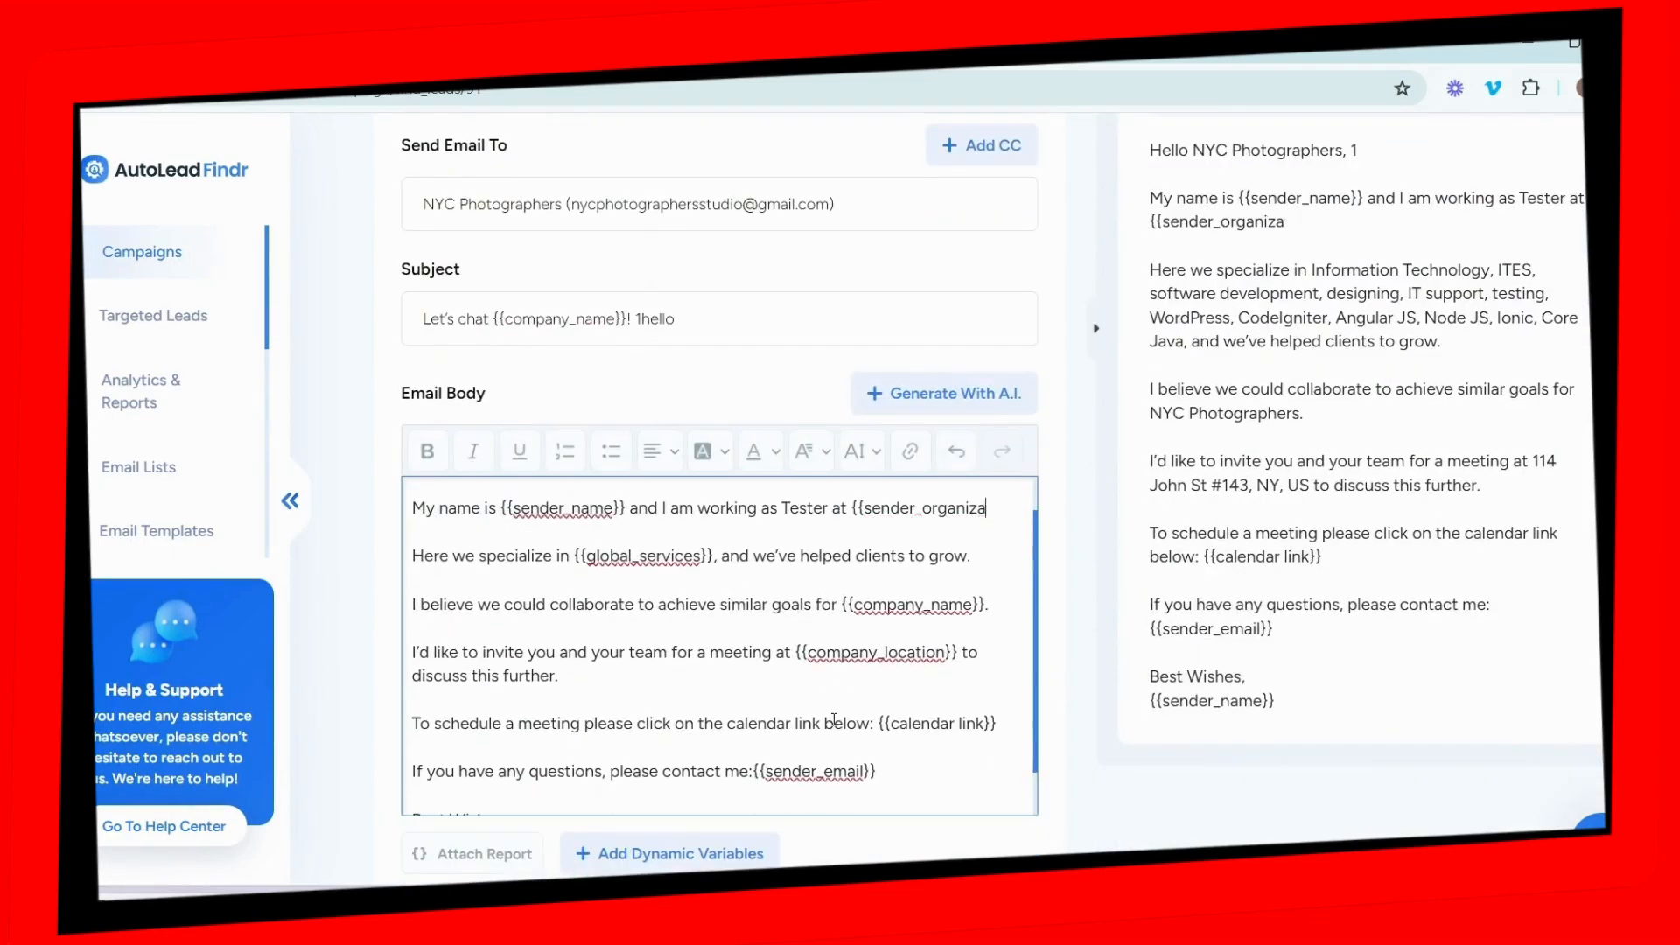
key(BackSpace)
key(BackSpace)
key(BackSpace)
key(BackSpace)
key(BackSpace)
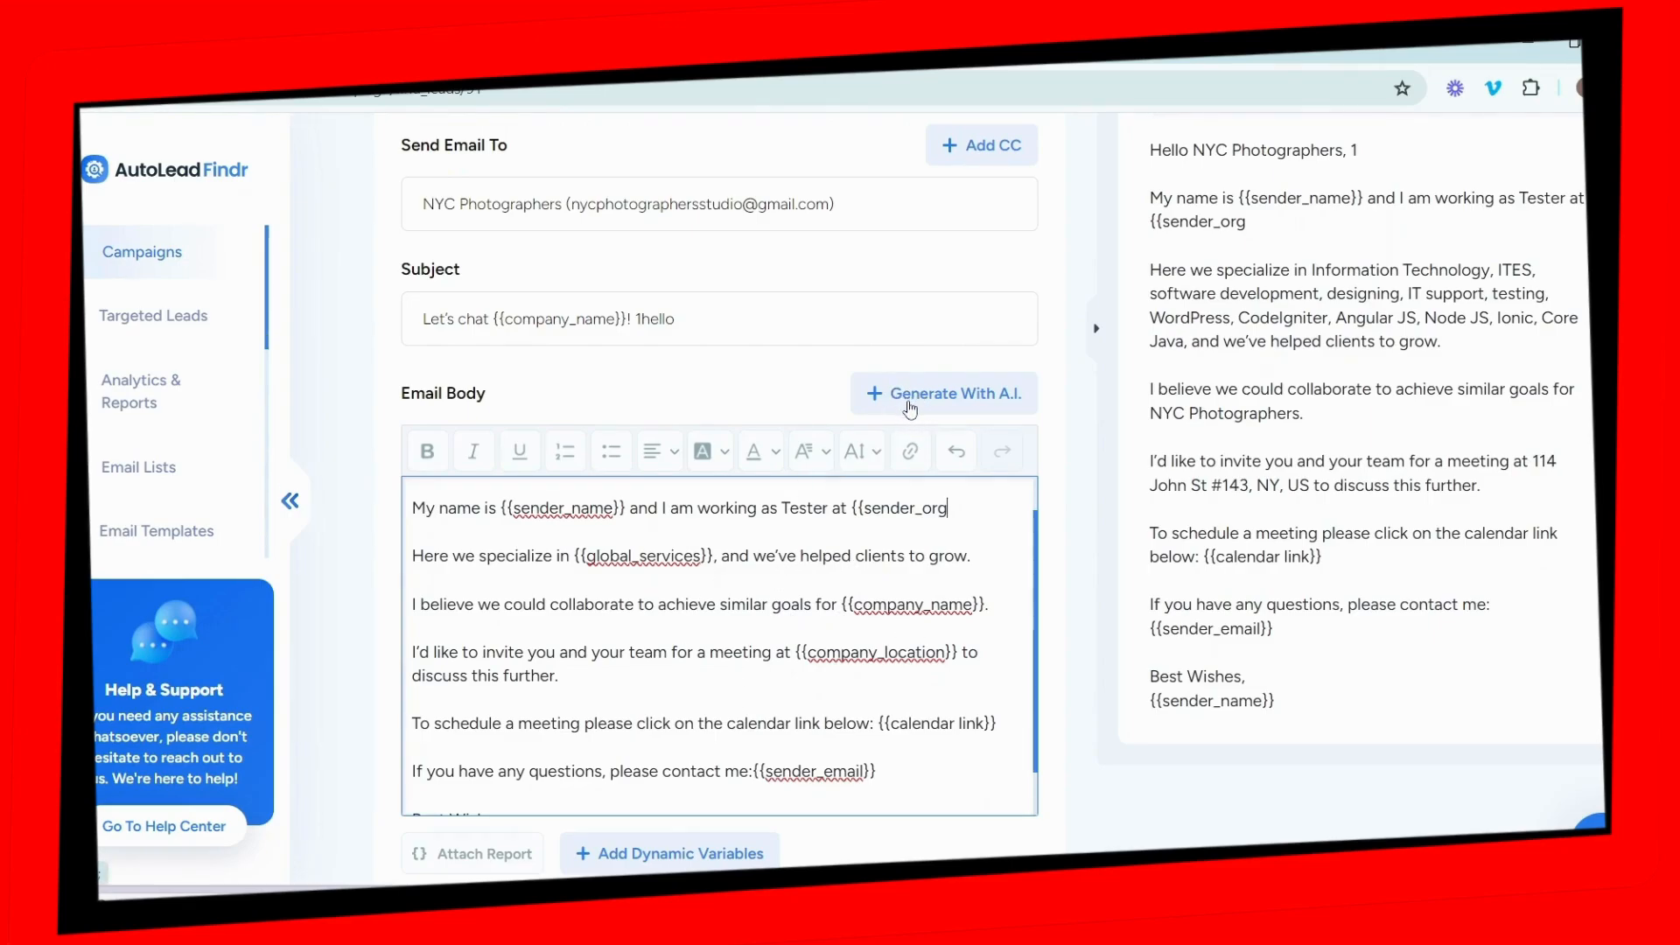
Step: Generate the email body with A.I. and read through the resulting message from greeting to signature
click(908, 396)
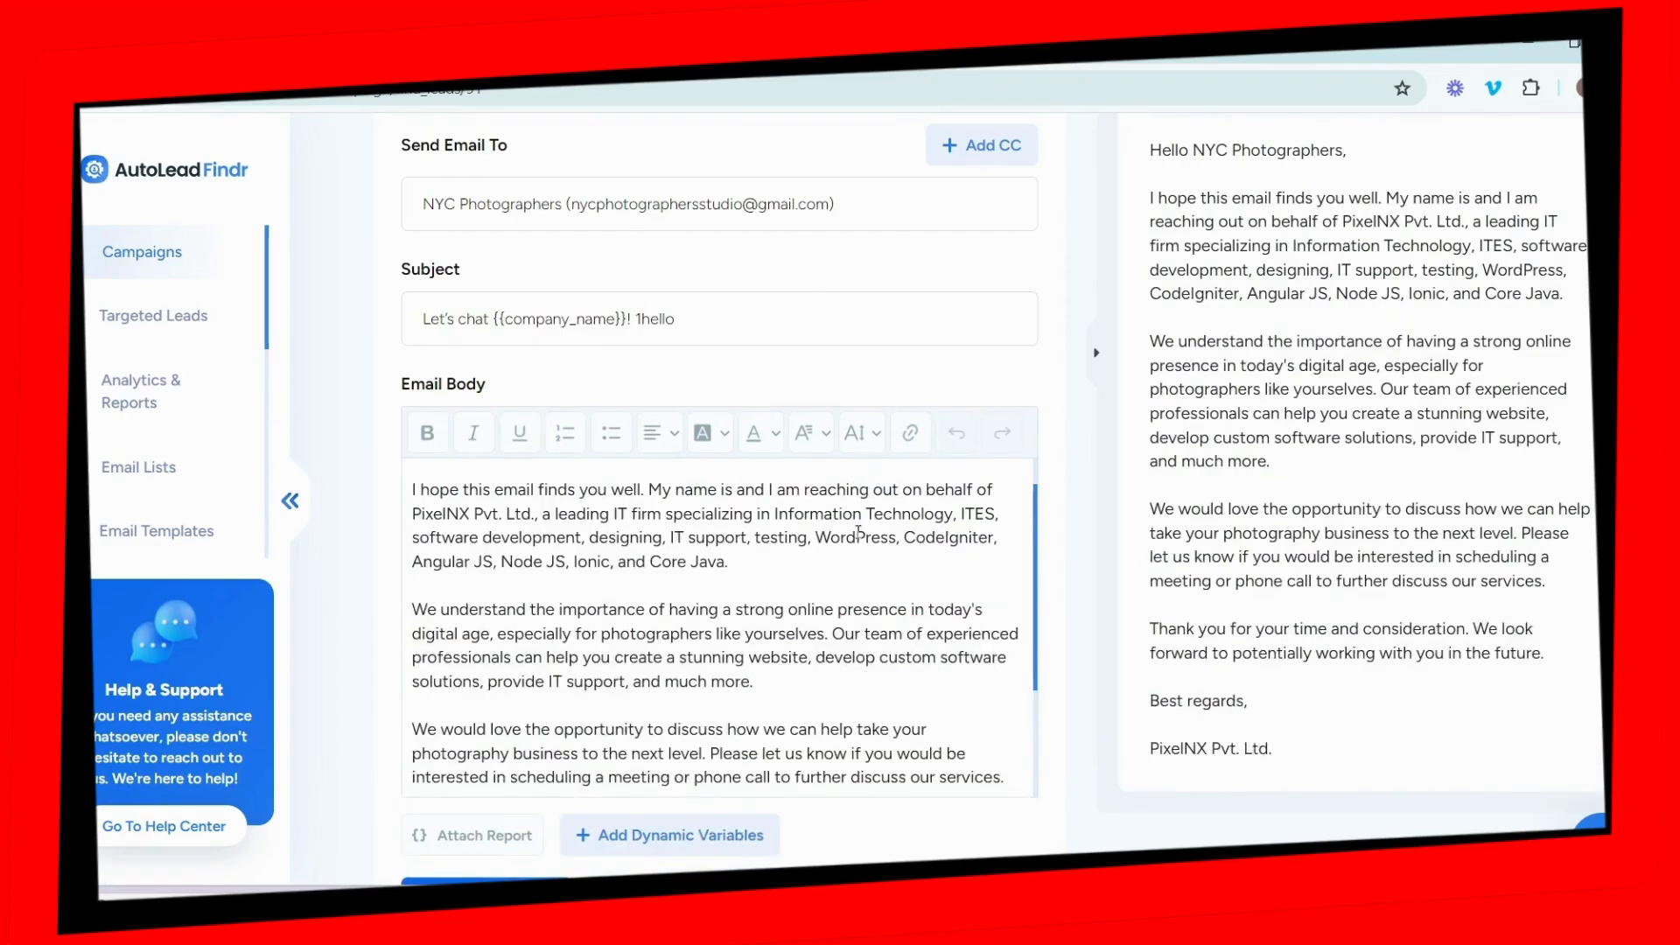
scroll(838, 593, up, 1)
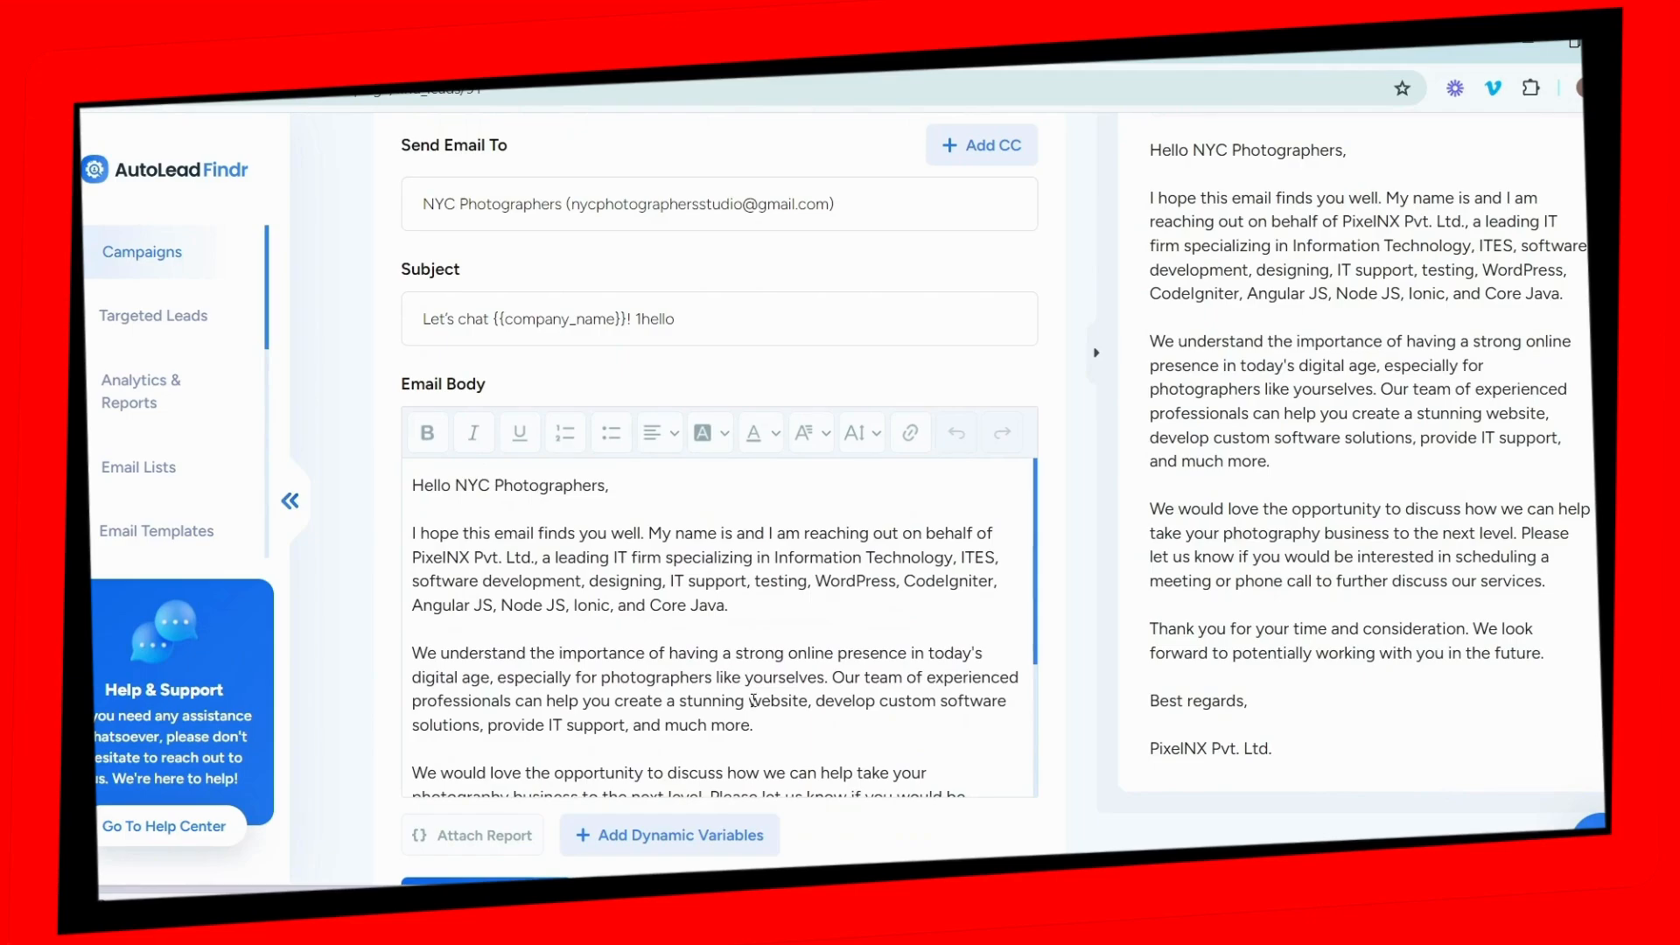
scroll(754, 701, up, 1)
scroll(761, 674, down, 4)
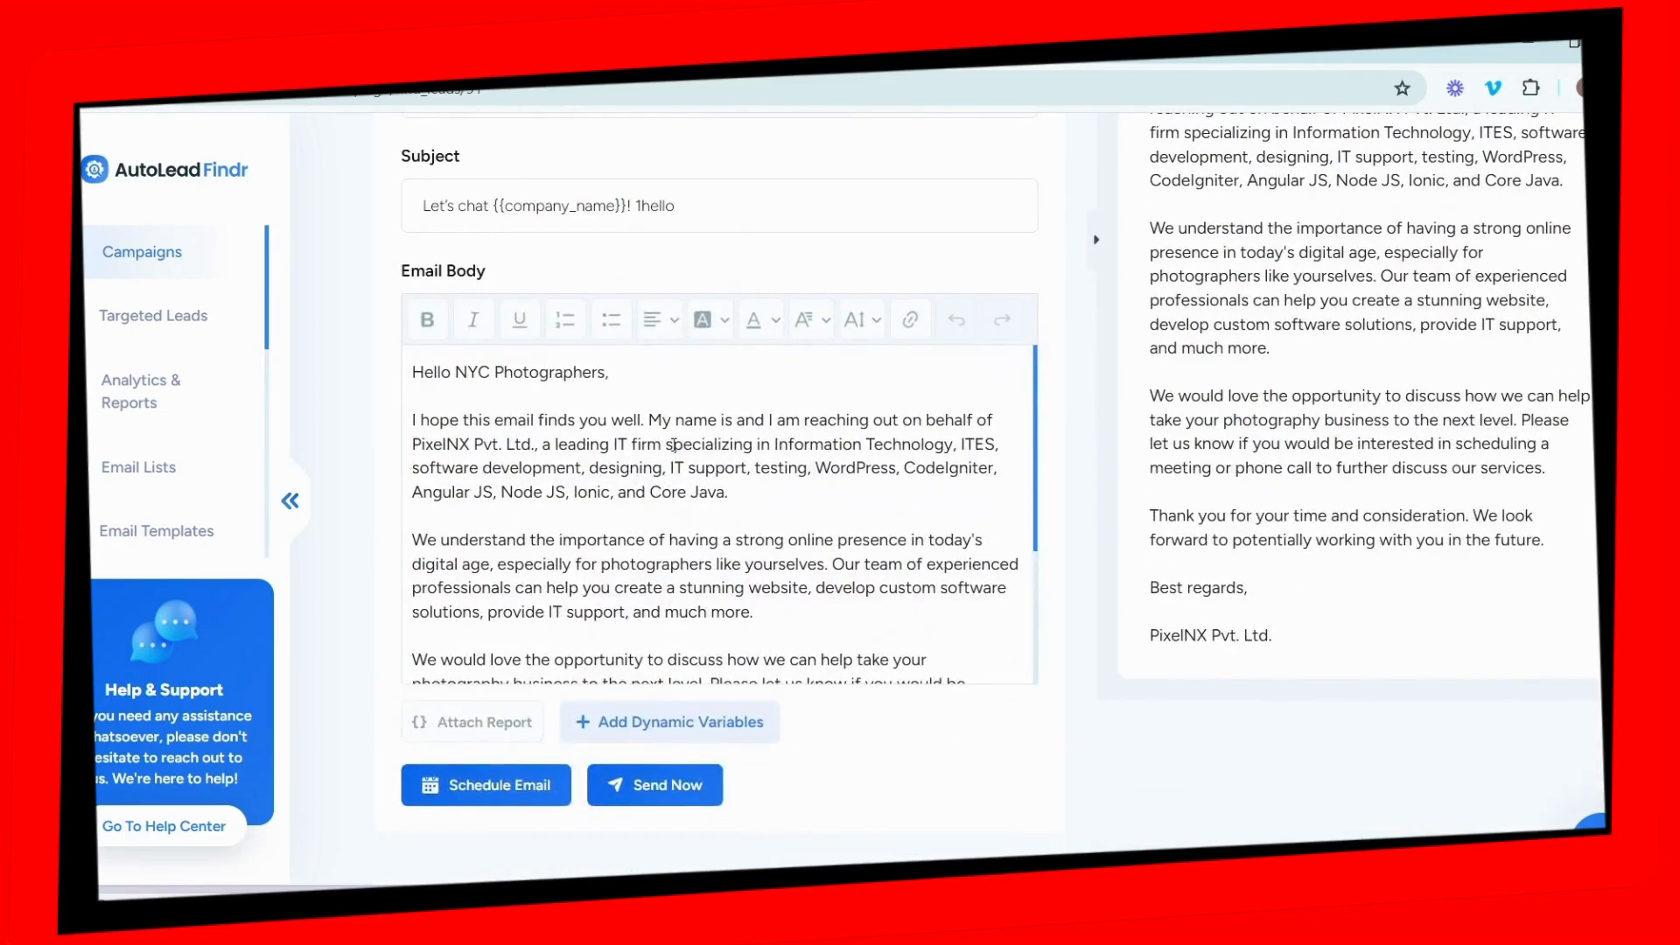
scroll(595, 438, down, 4)
scroll(591, 451, up, 1)
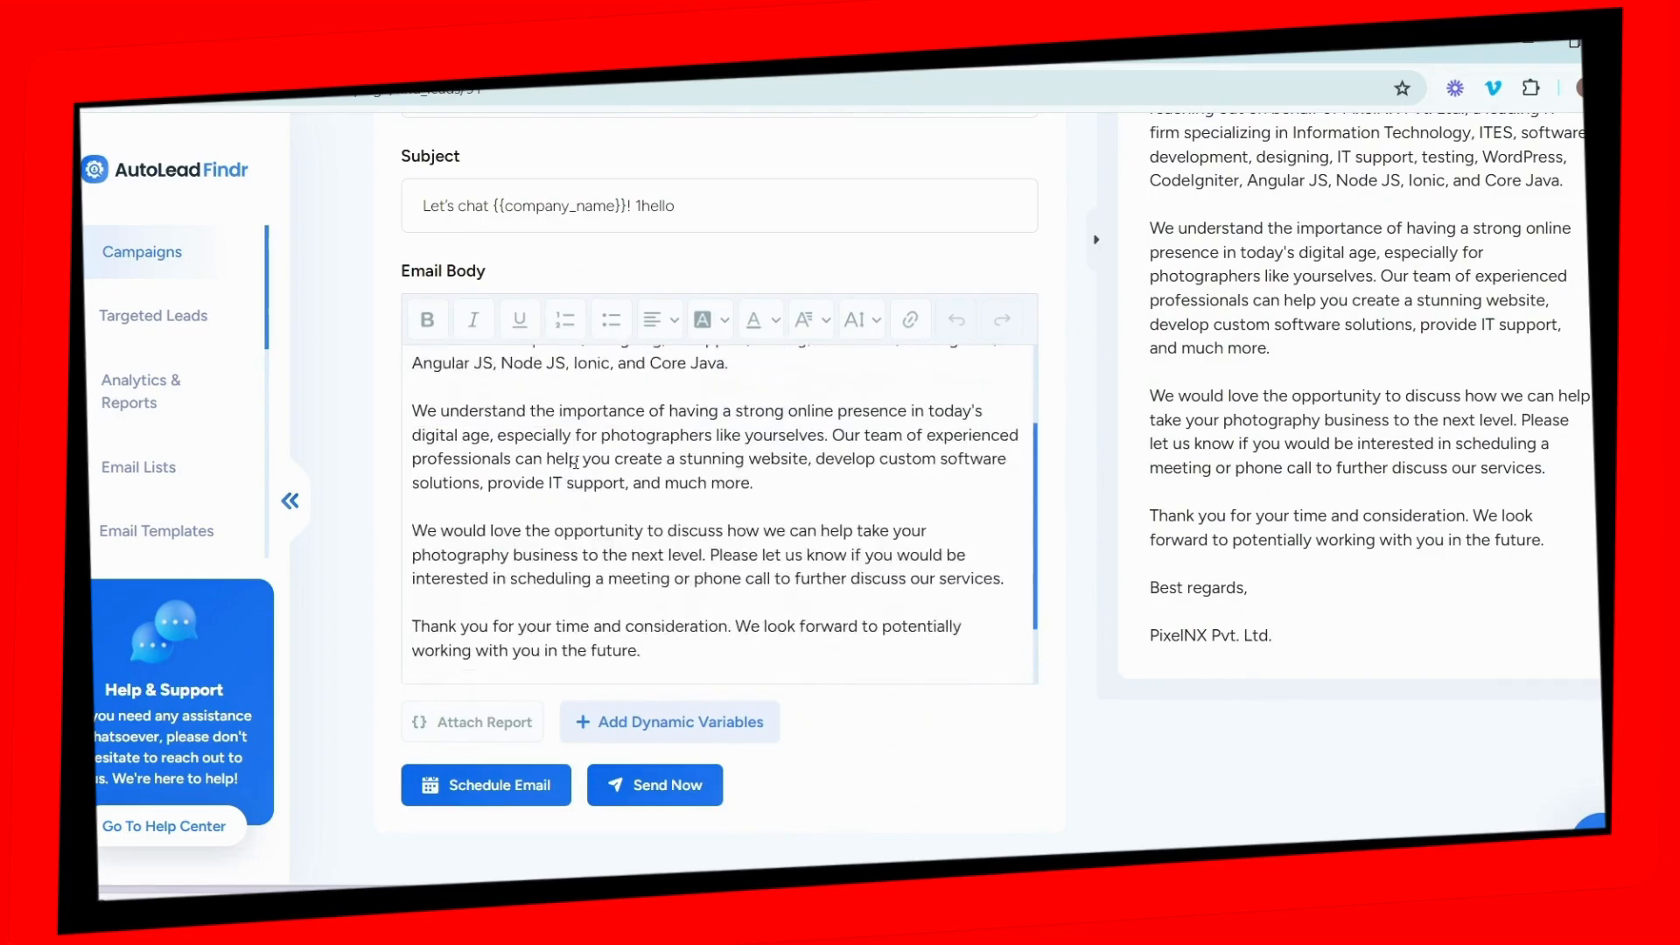
scroll(582, 468, up, 3)
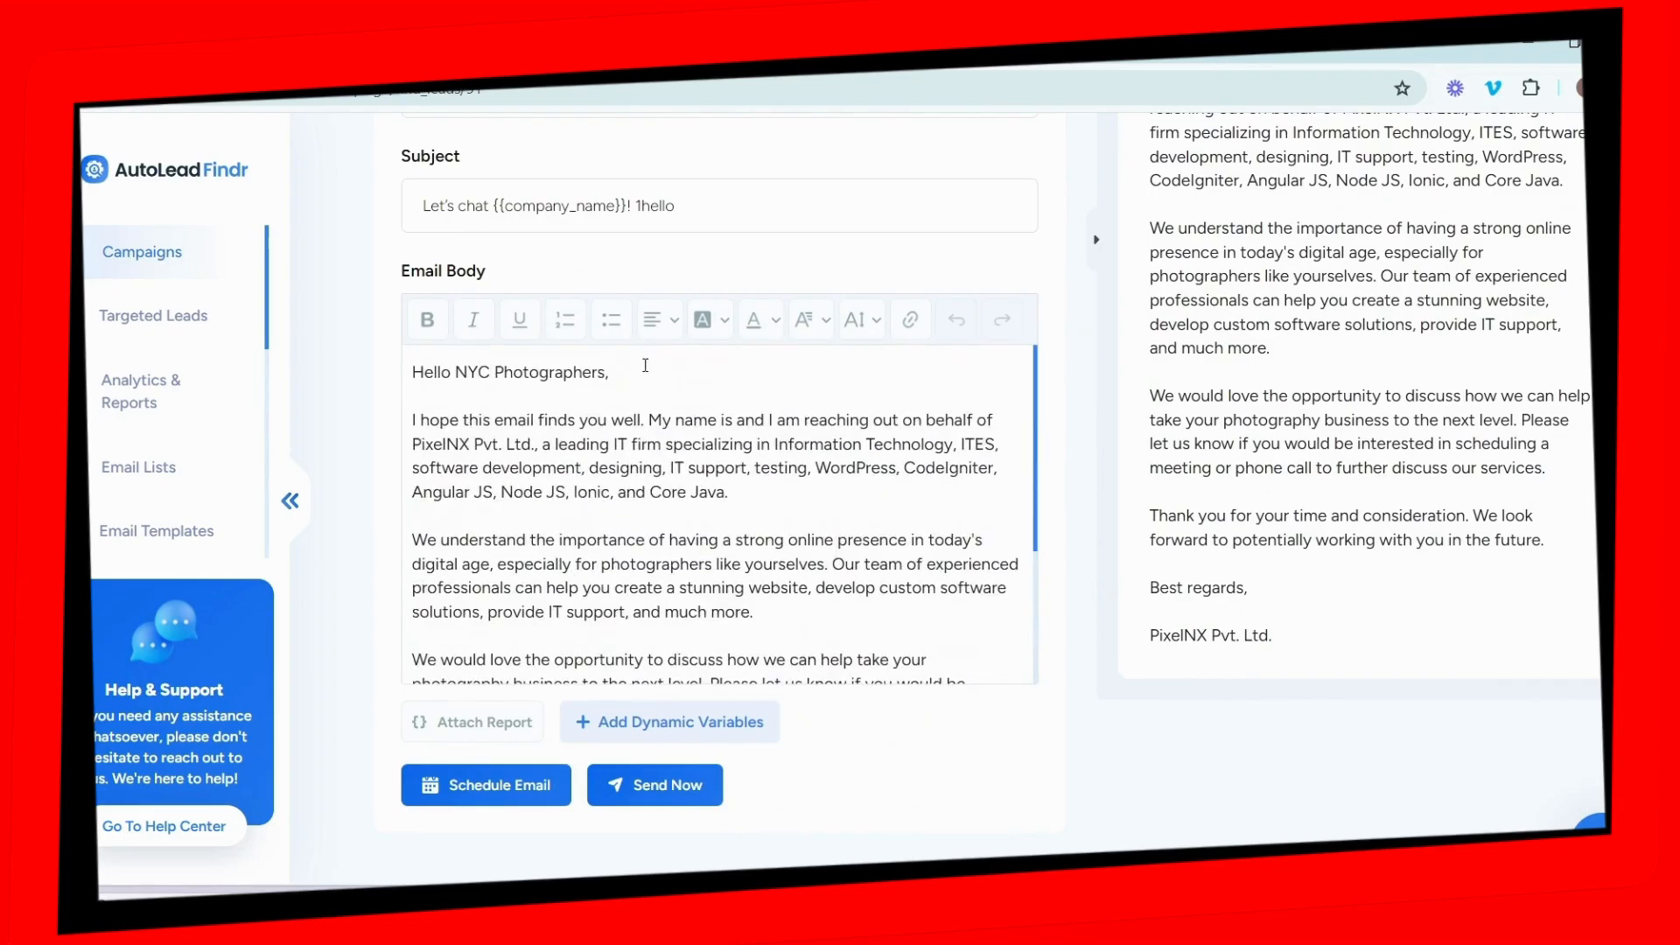
scroll(582, 632, down, 4)
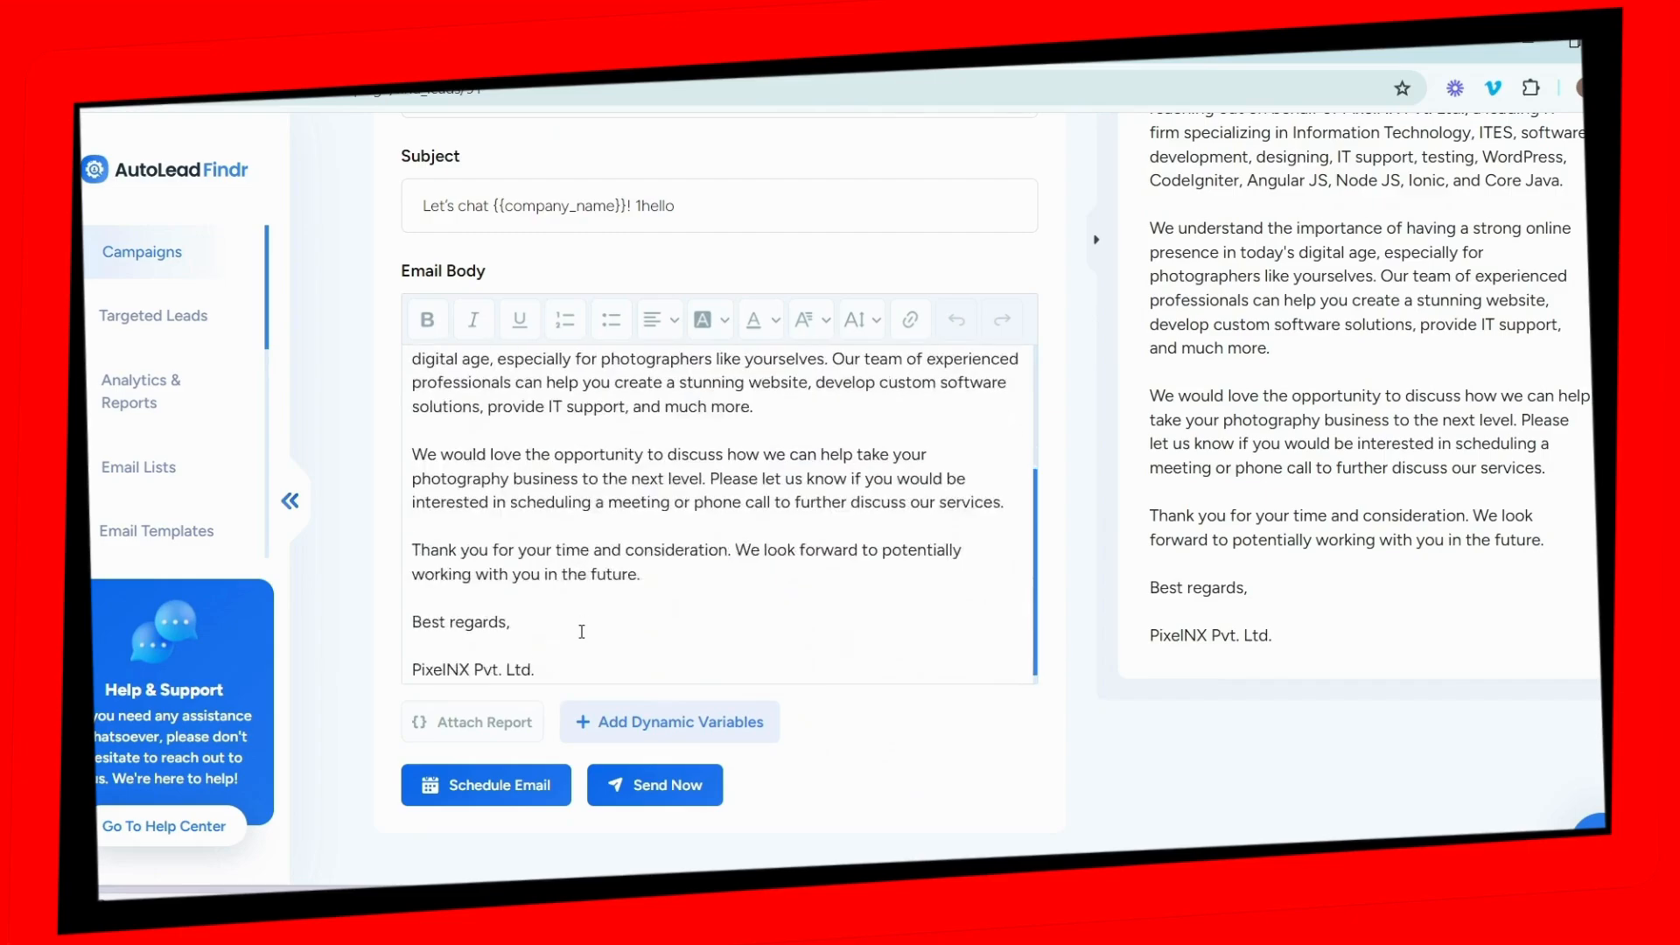
scroll(580, 630, up, 2)
scroll(566, 668, down, 2)
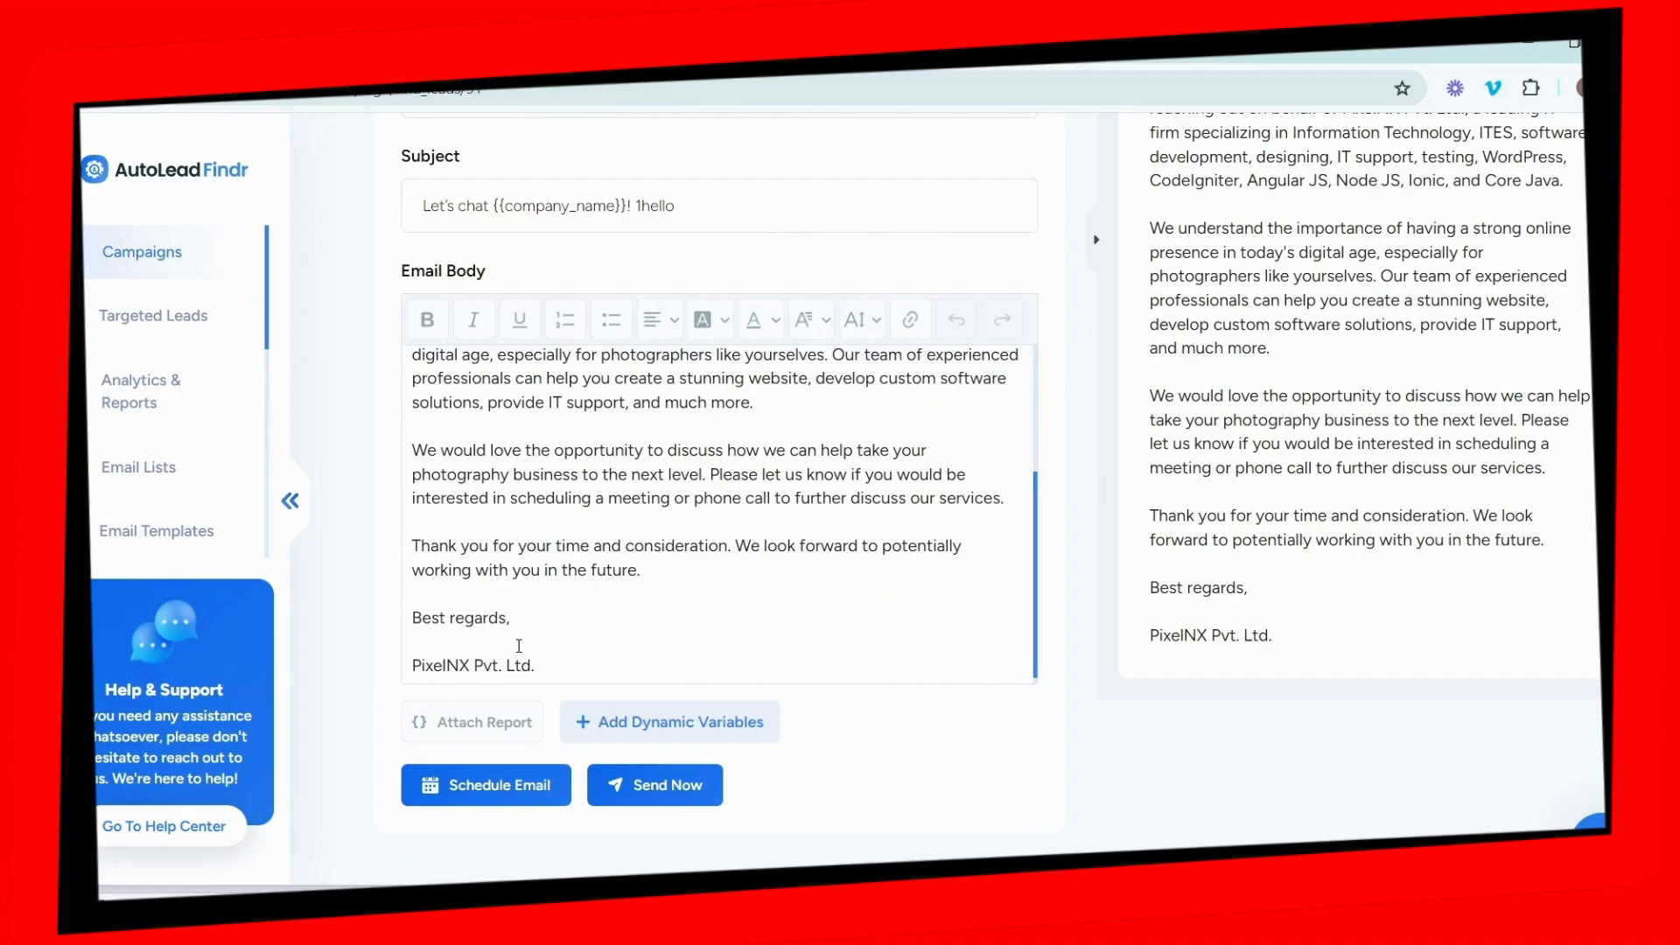
scroll(569, 652, down, 1)
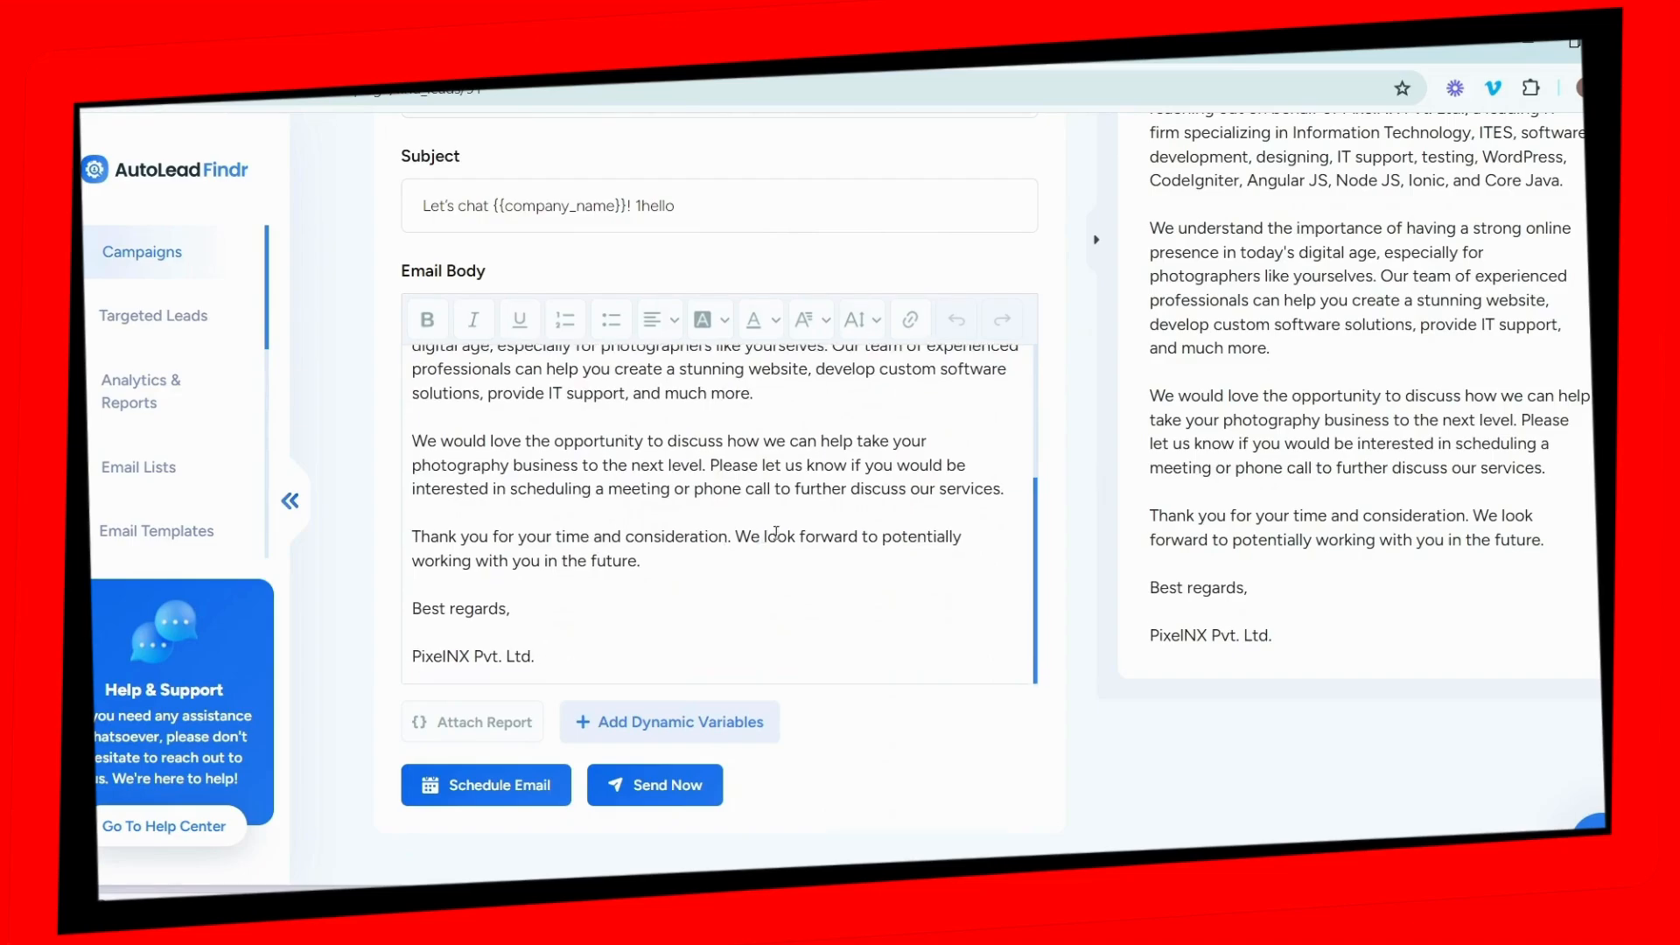
Step: Examine the AutoLeadFindr report and custom file options for attaching a file to the email, and close them
click(482, 719)
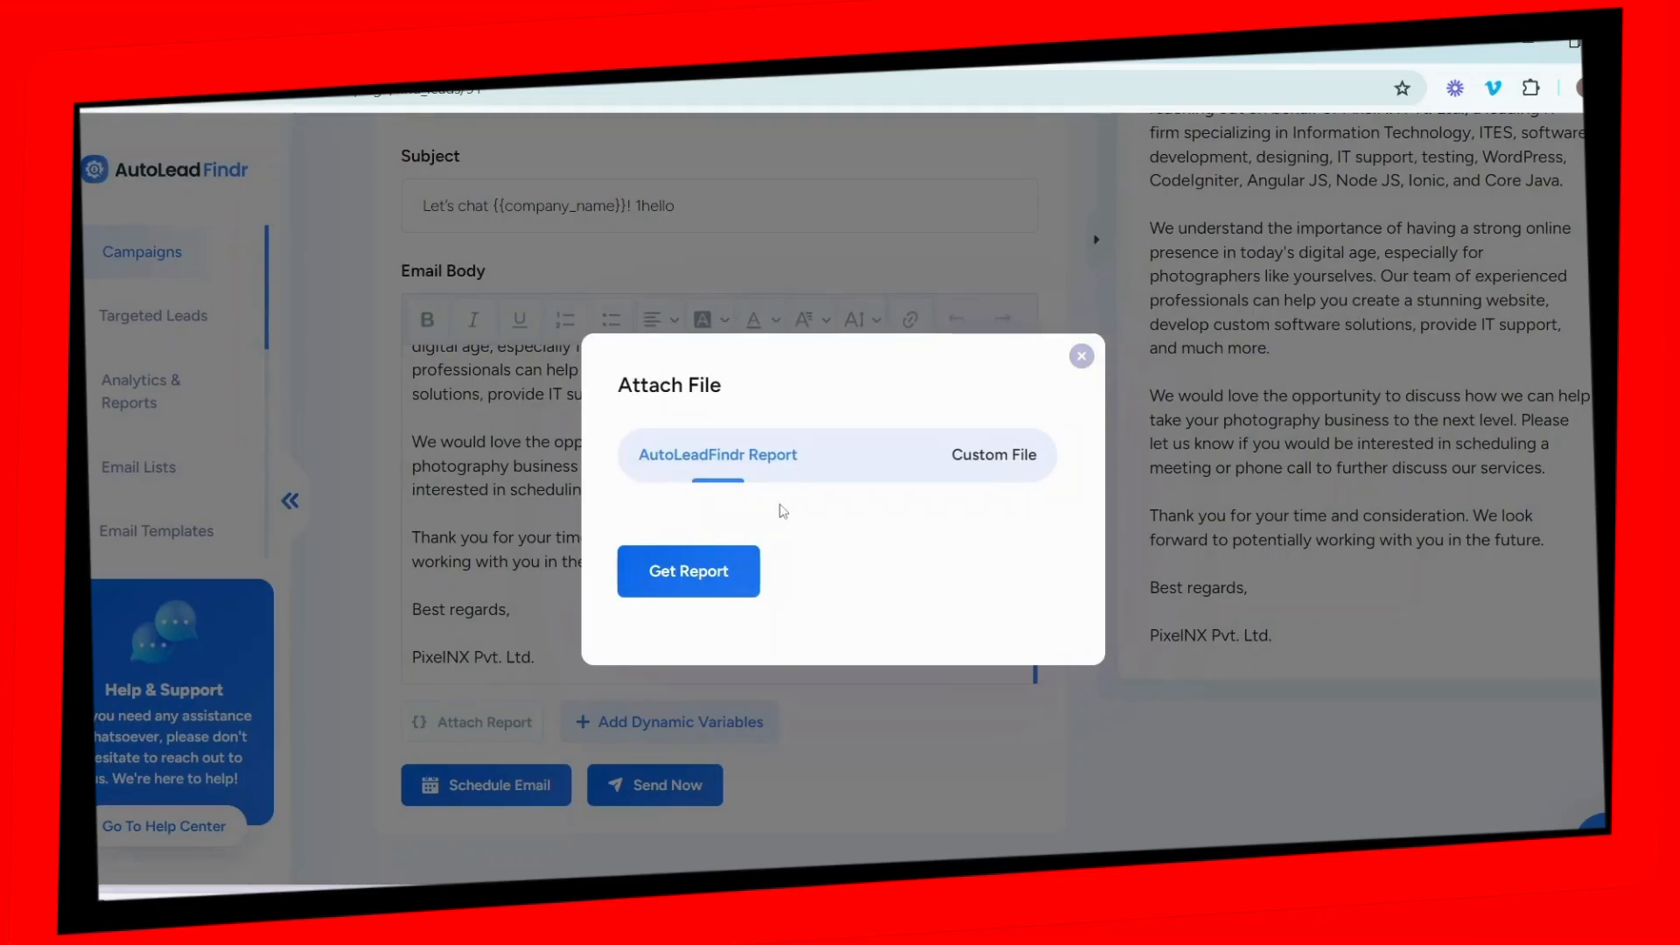
click(962, 460)
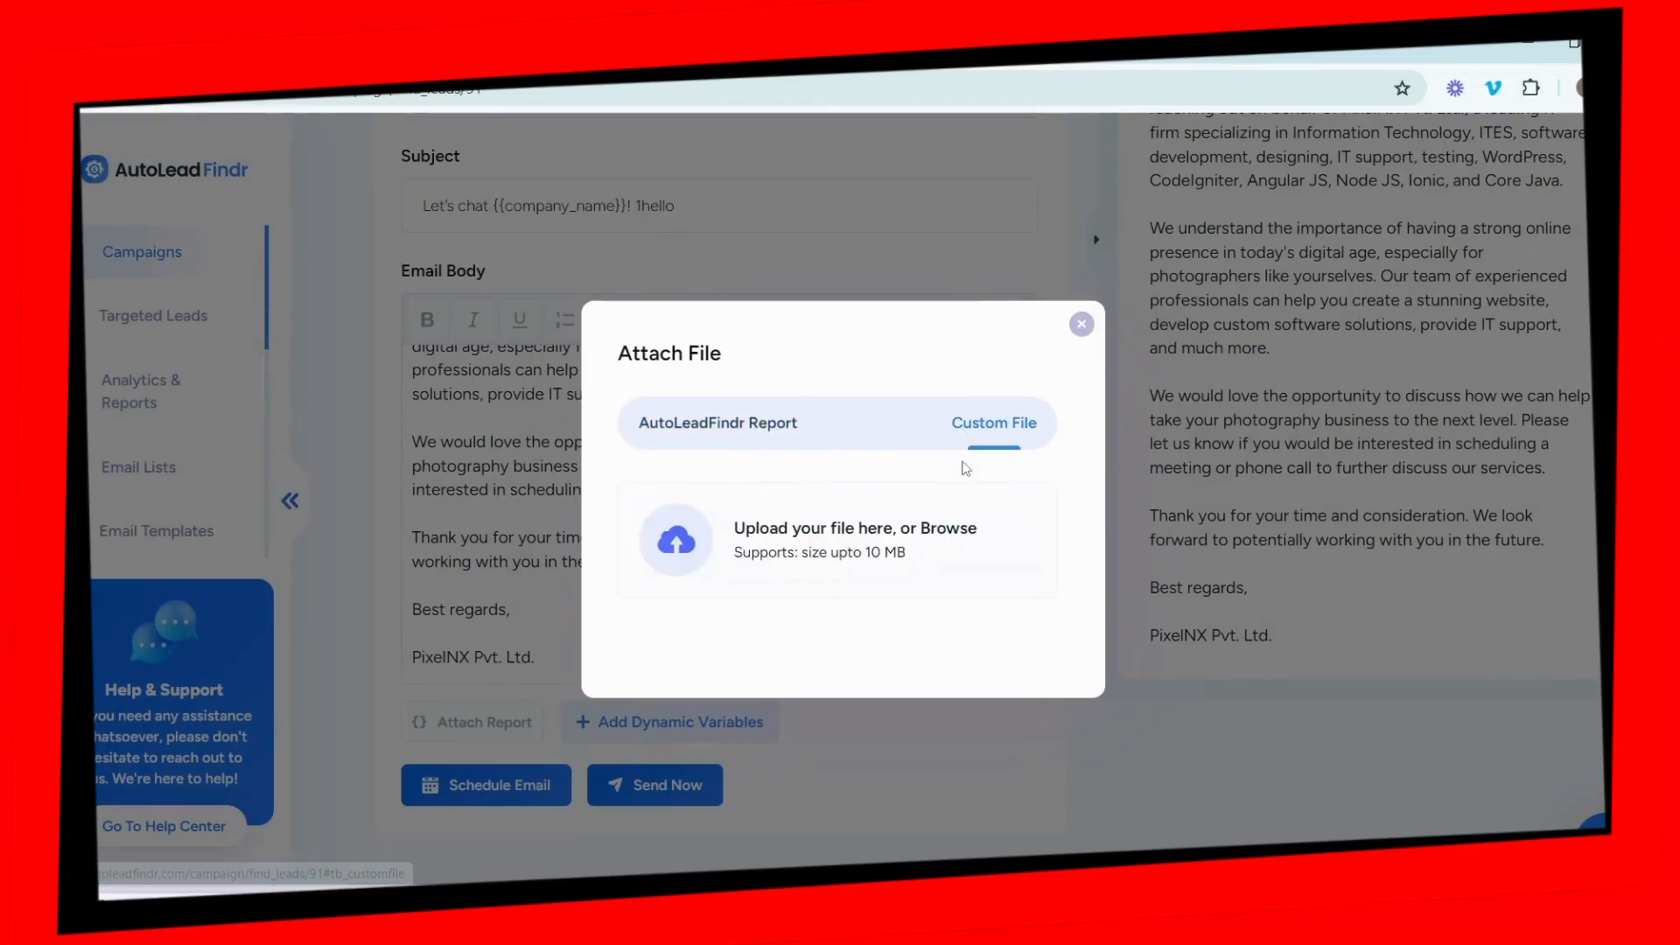
click(1081, 323)
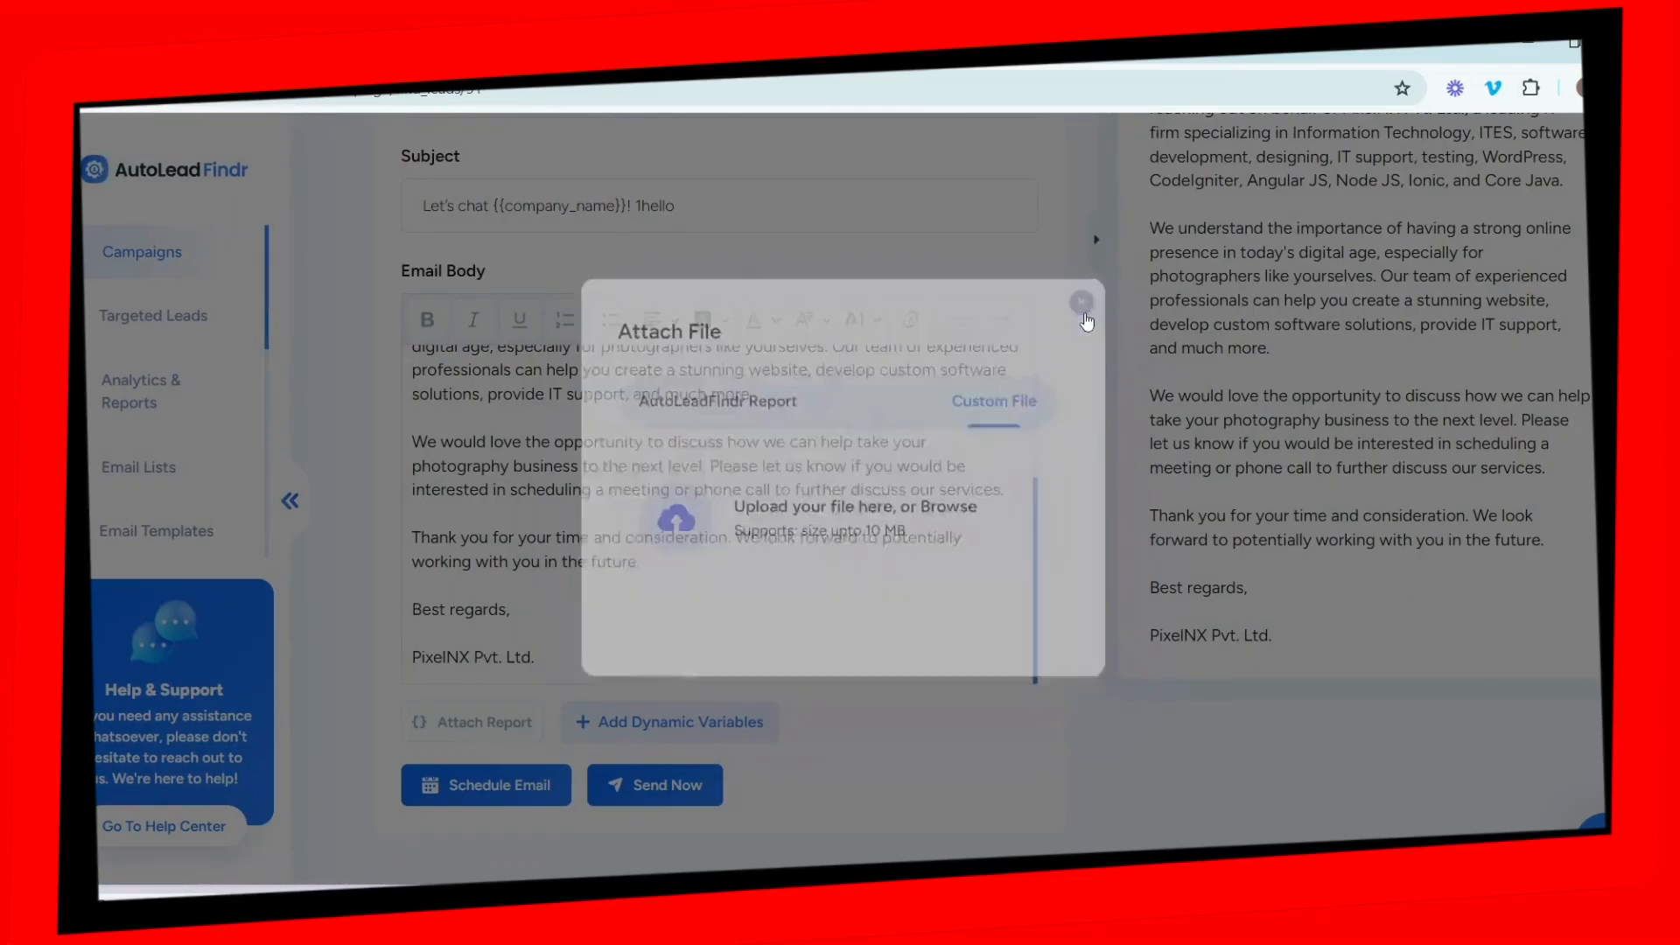
Step: Insert the {{company_name}} dynamic variable into the email body and review the email preview
click(705, 727)
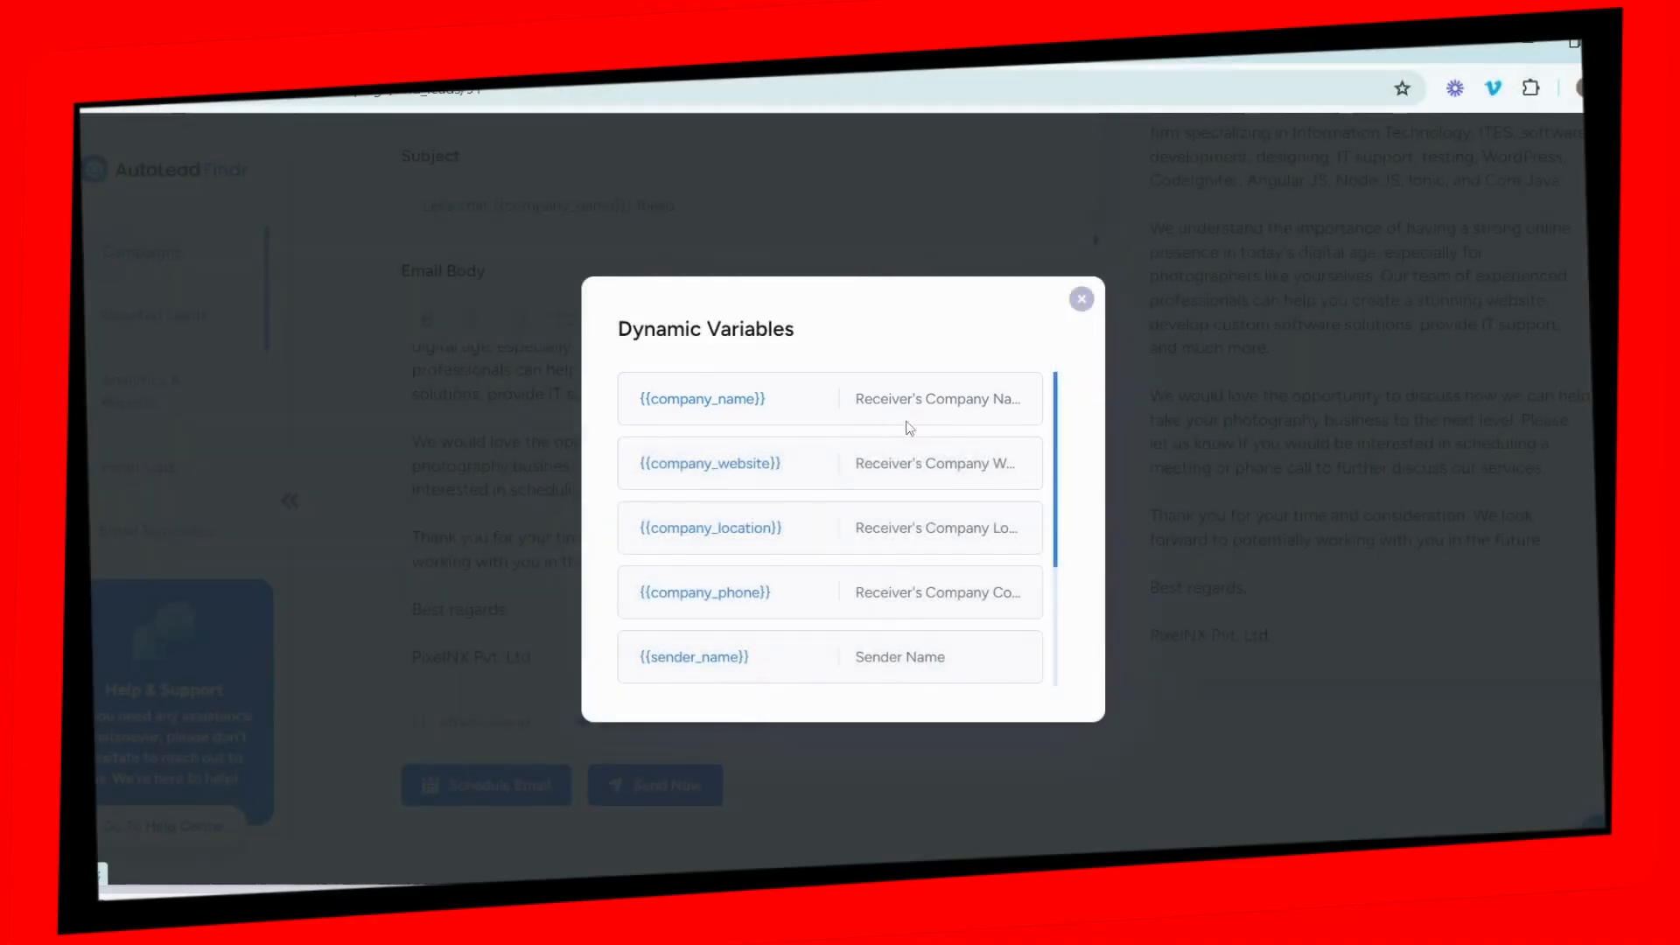
click(840, 405)
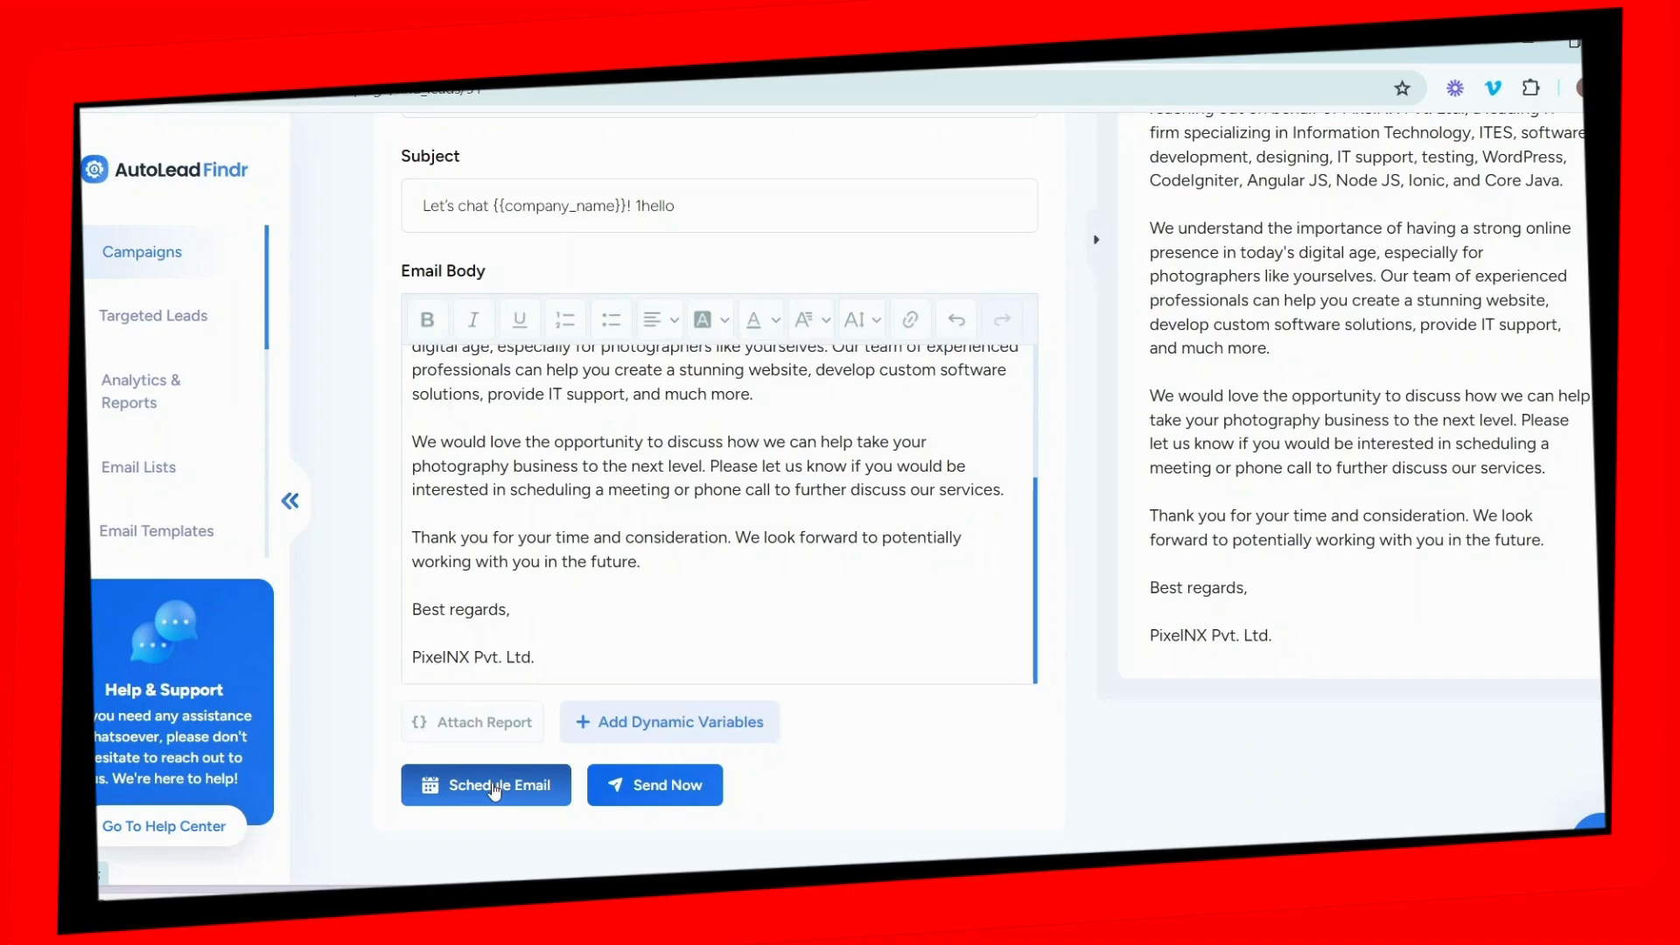
click(666, 785)
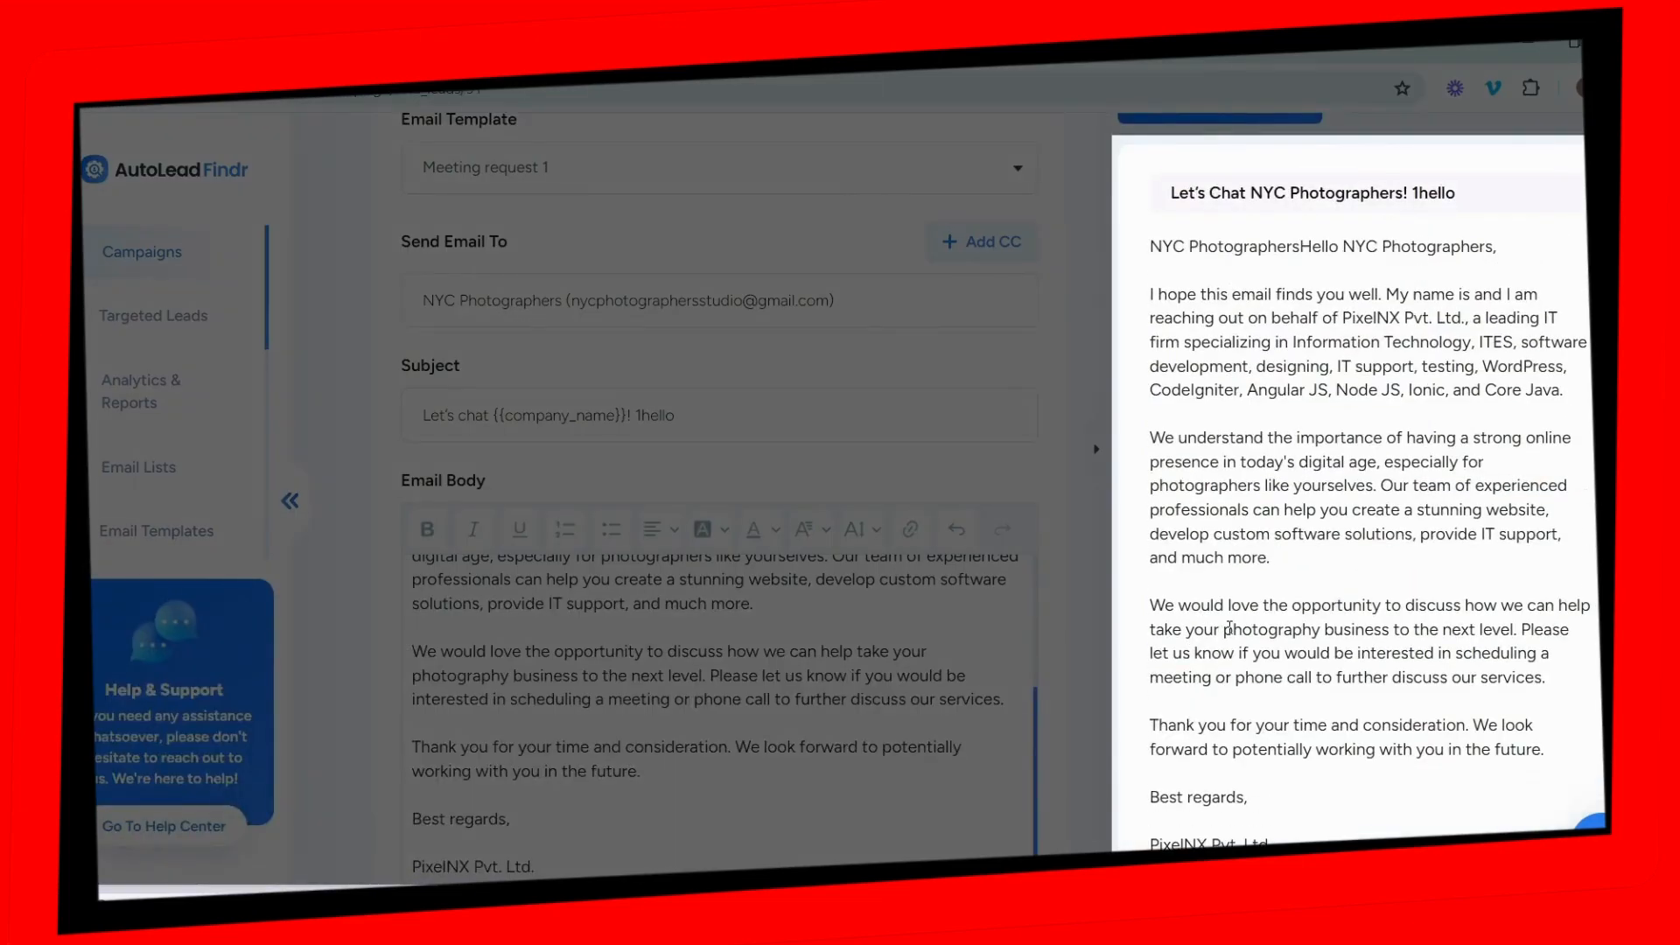
scroll(1276, 670, up, 4)
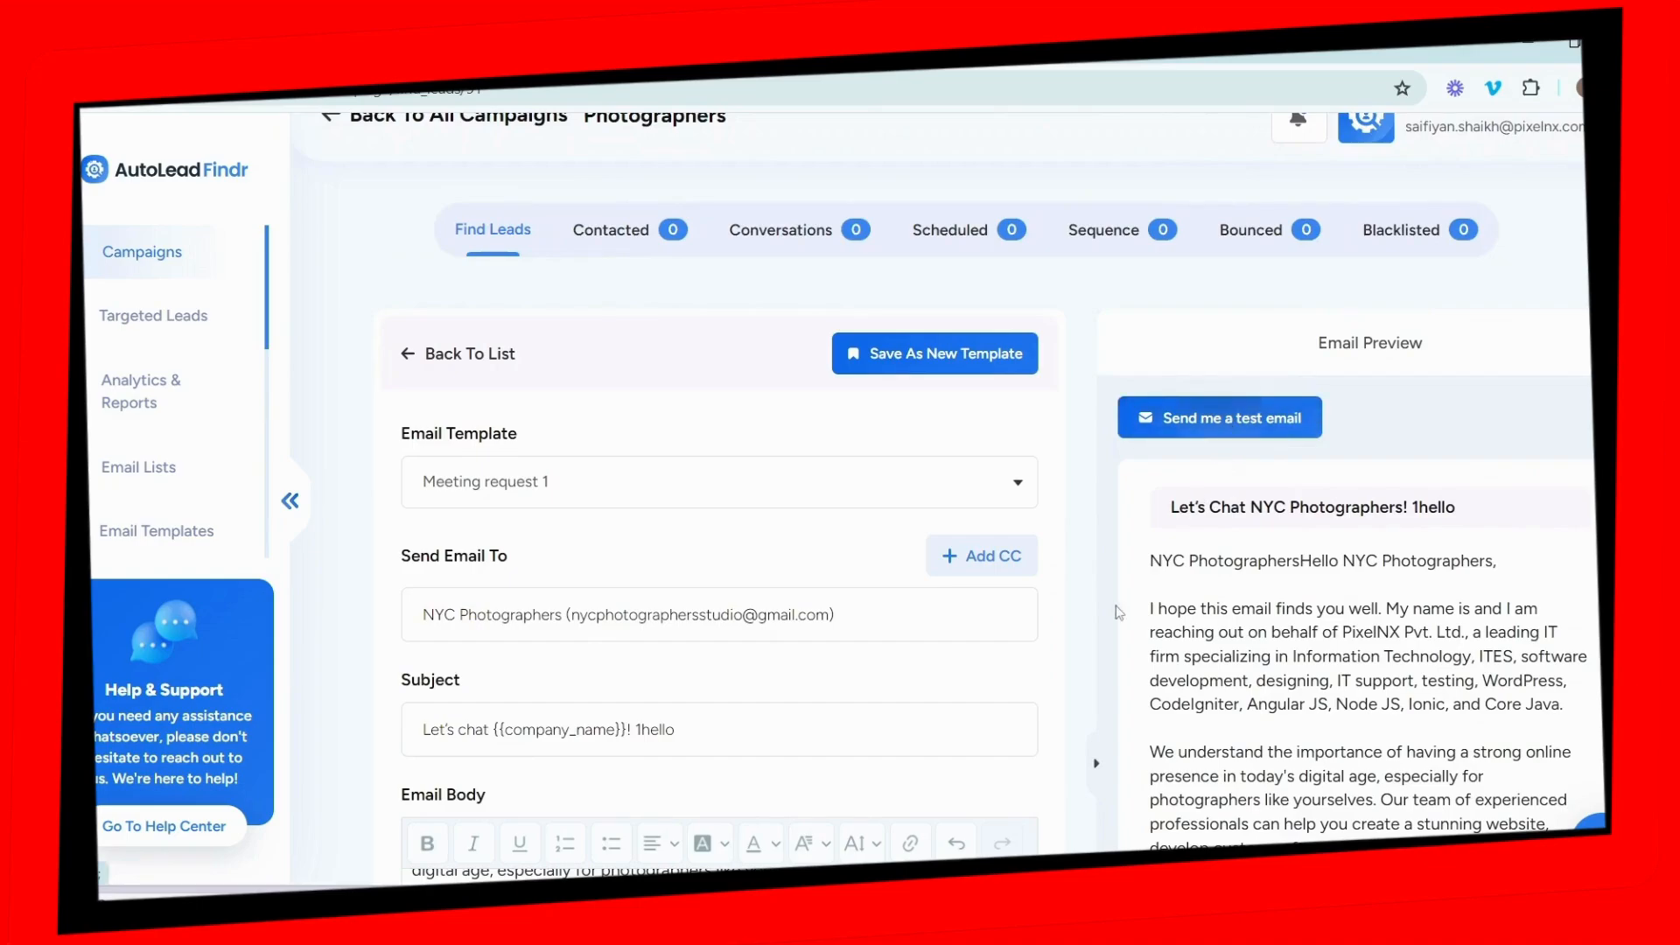
scroll(518, 822, down, 5)
Step: Start scheduling the NYC Photographers email and set the UTC offset to (UTC+05:45) Kathmandu
click(497, 785)
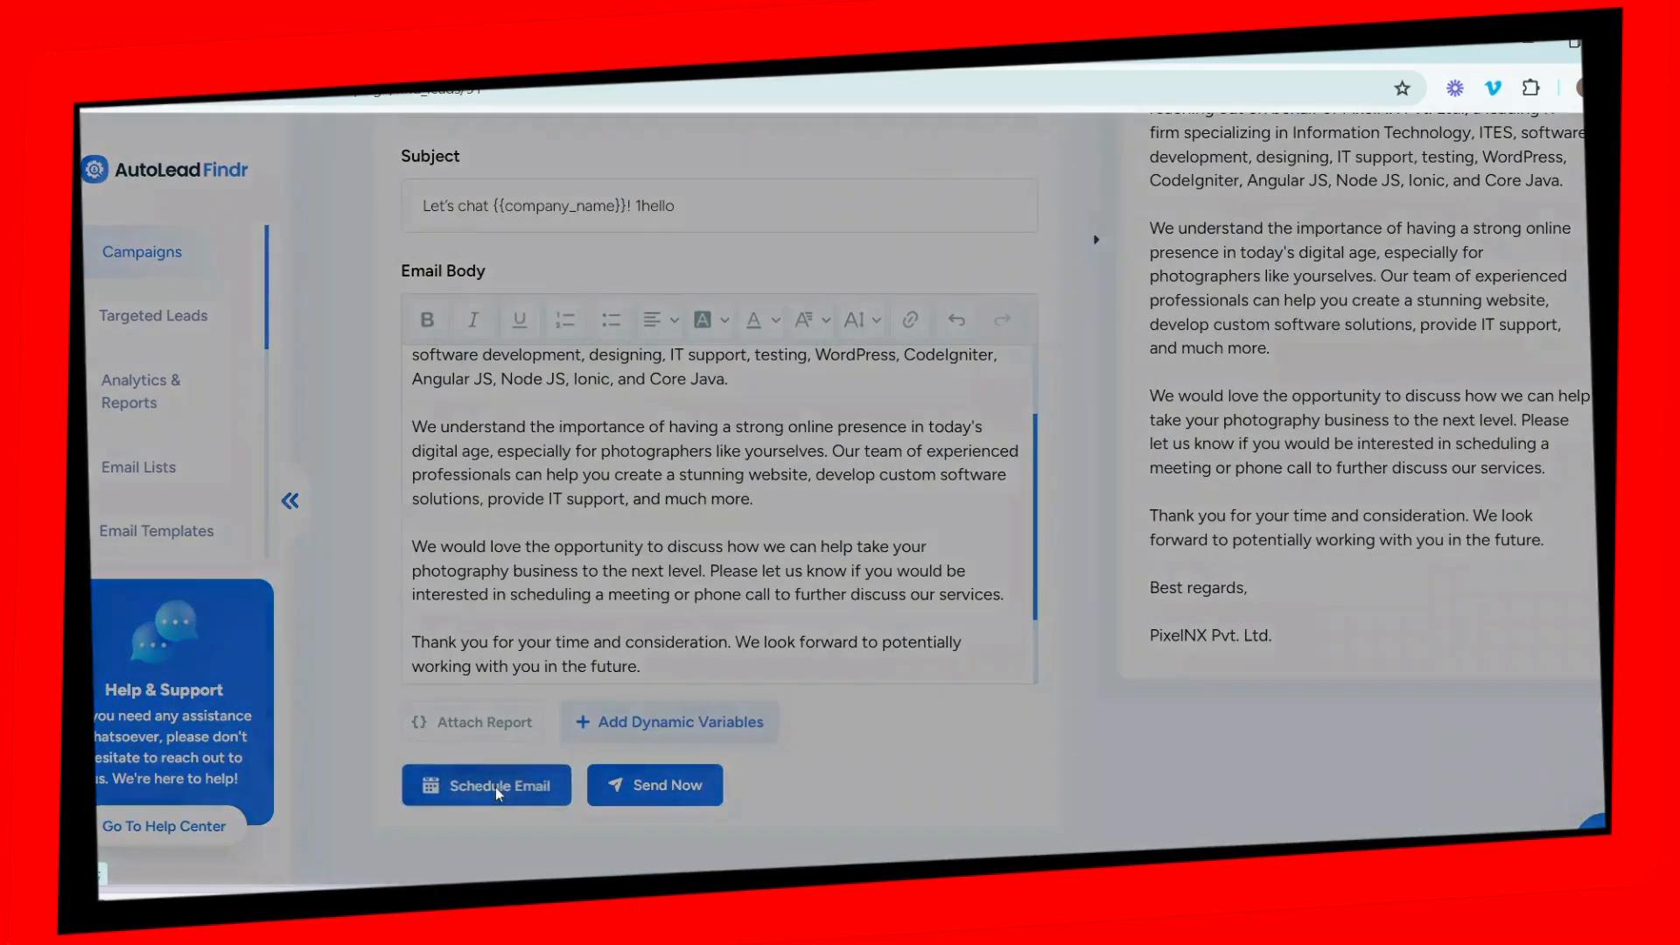
click(764, 442)
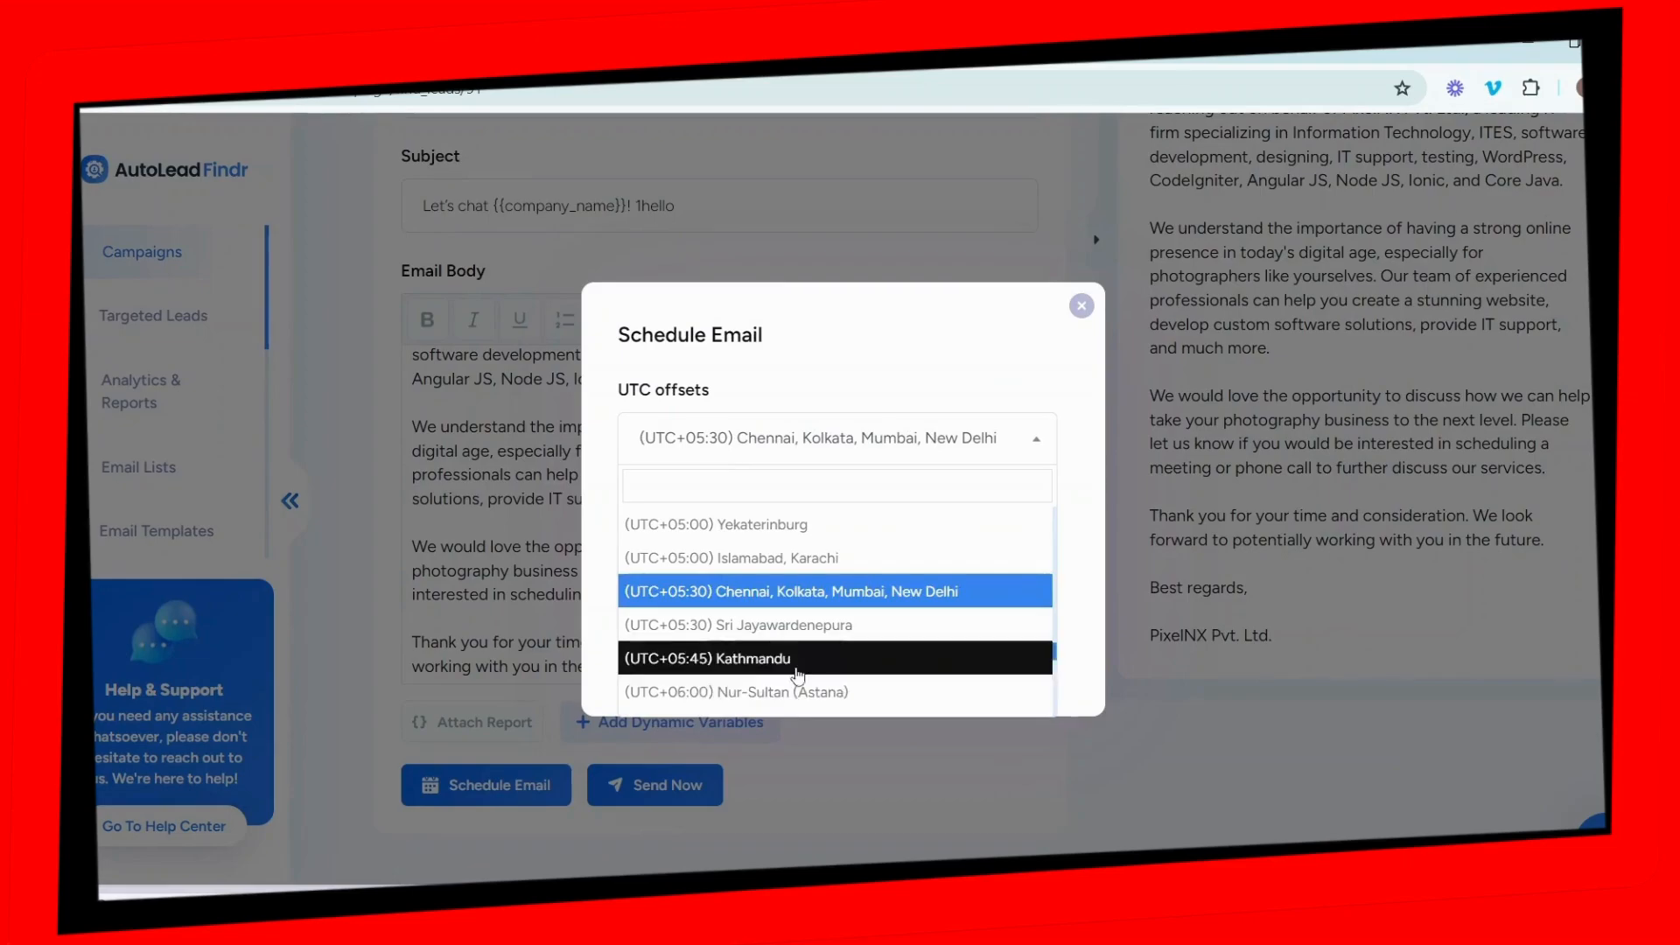
click(753, 658)
Step: Set the email's schedule time to 26/07/2024 08:40 PM and save the schedule
click(715, 550)
click(812, 746)
click(698, 840)
click(679, 748)
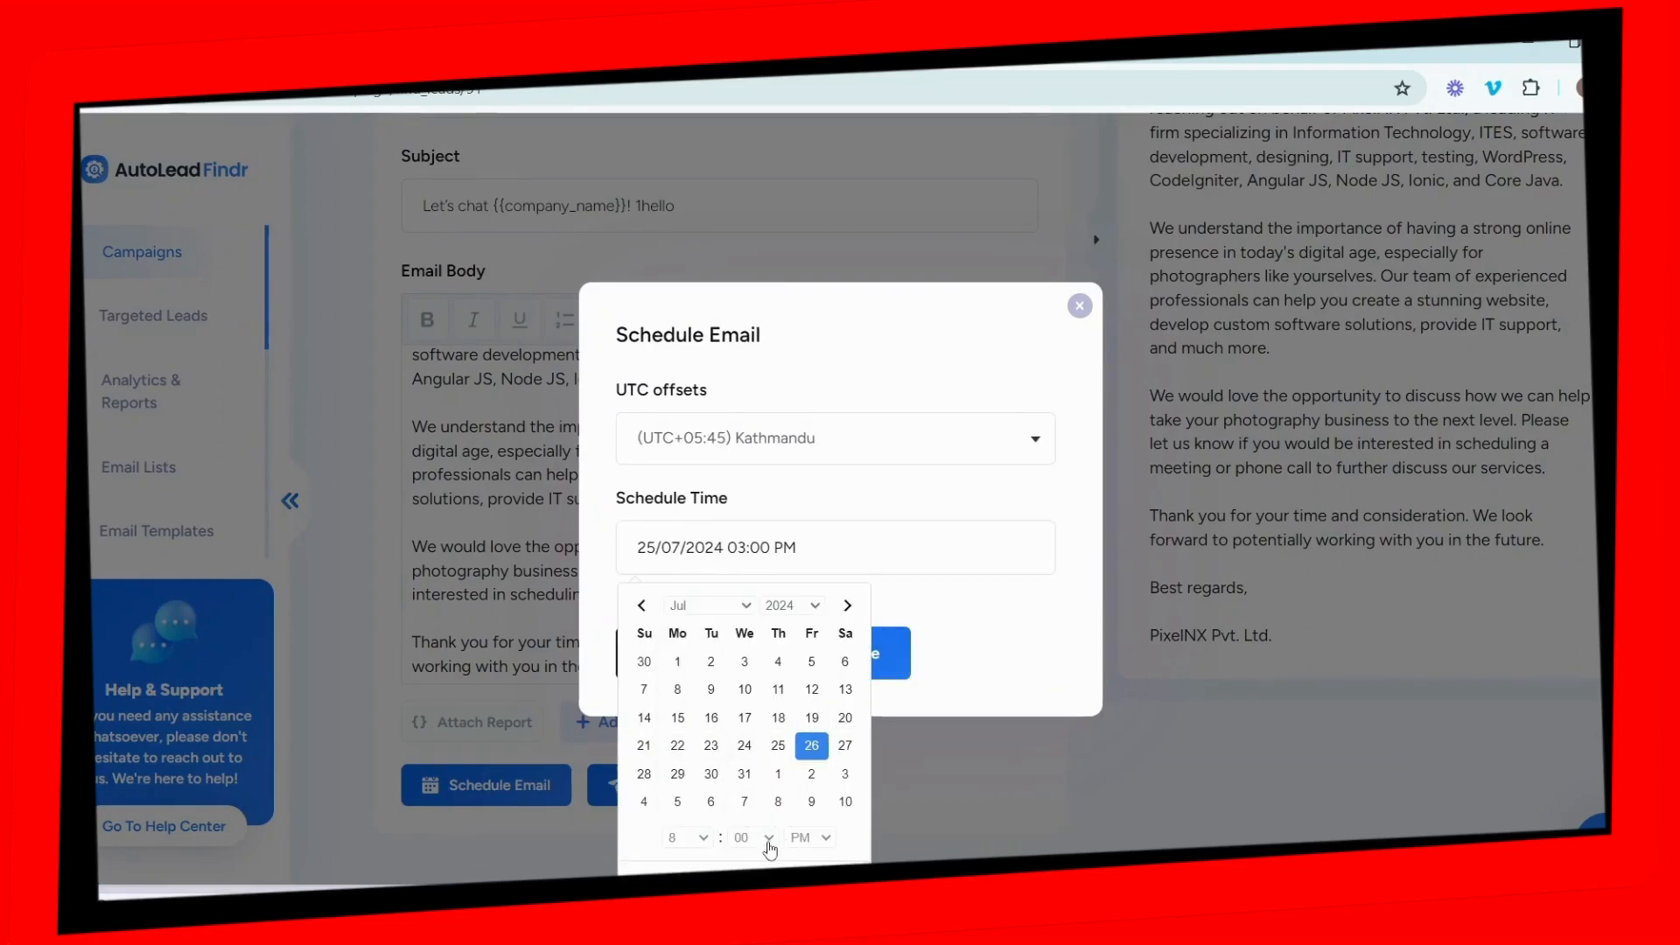
click(767, 840)
click(746, 763)
click(814, 838)
click(810, 871)
scroll(868, 820, down, 1)
click(835, 861)
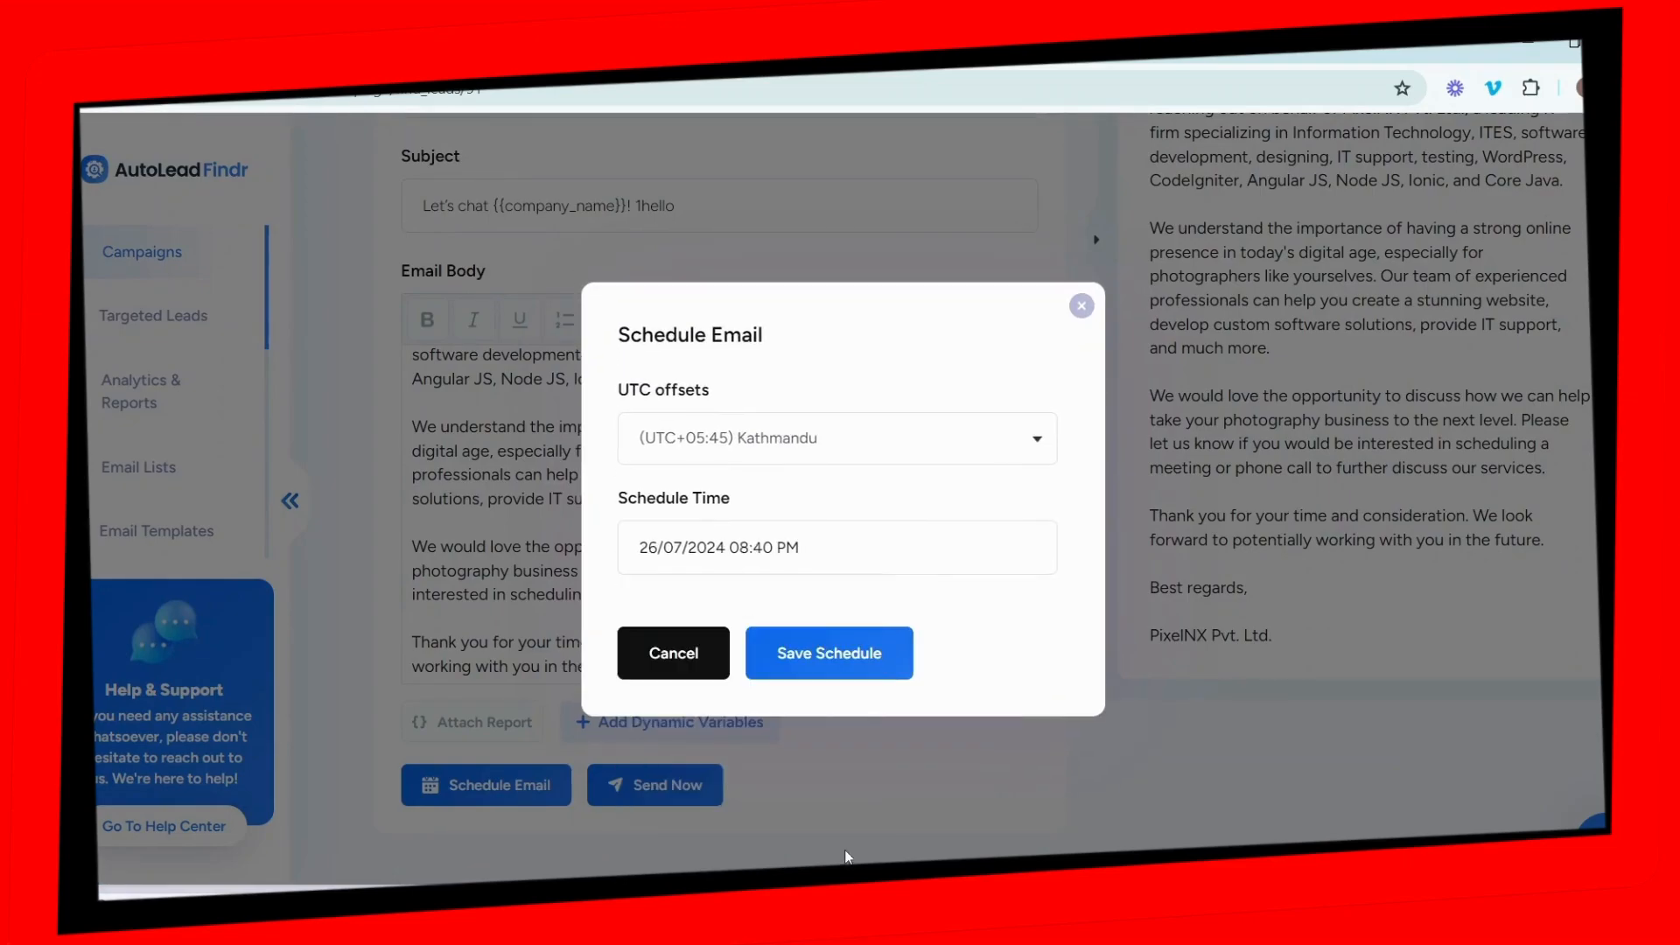
click(814, 658)
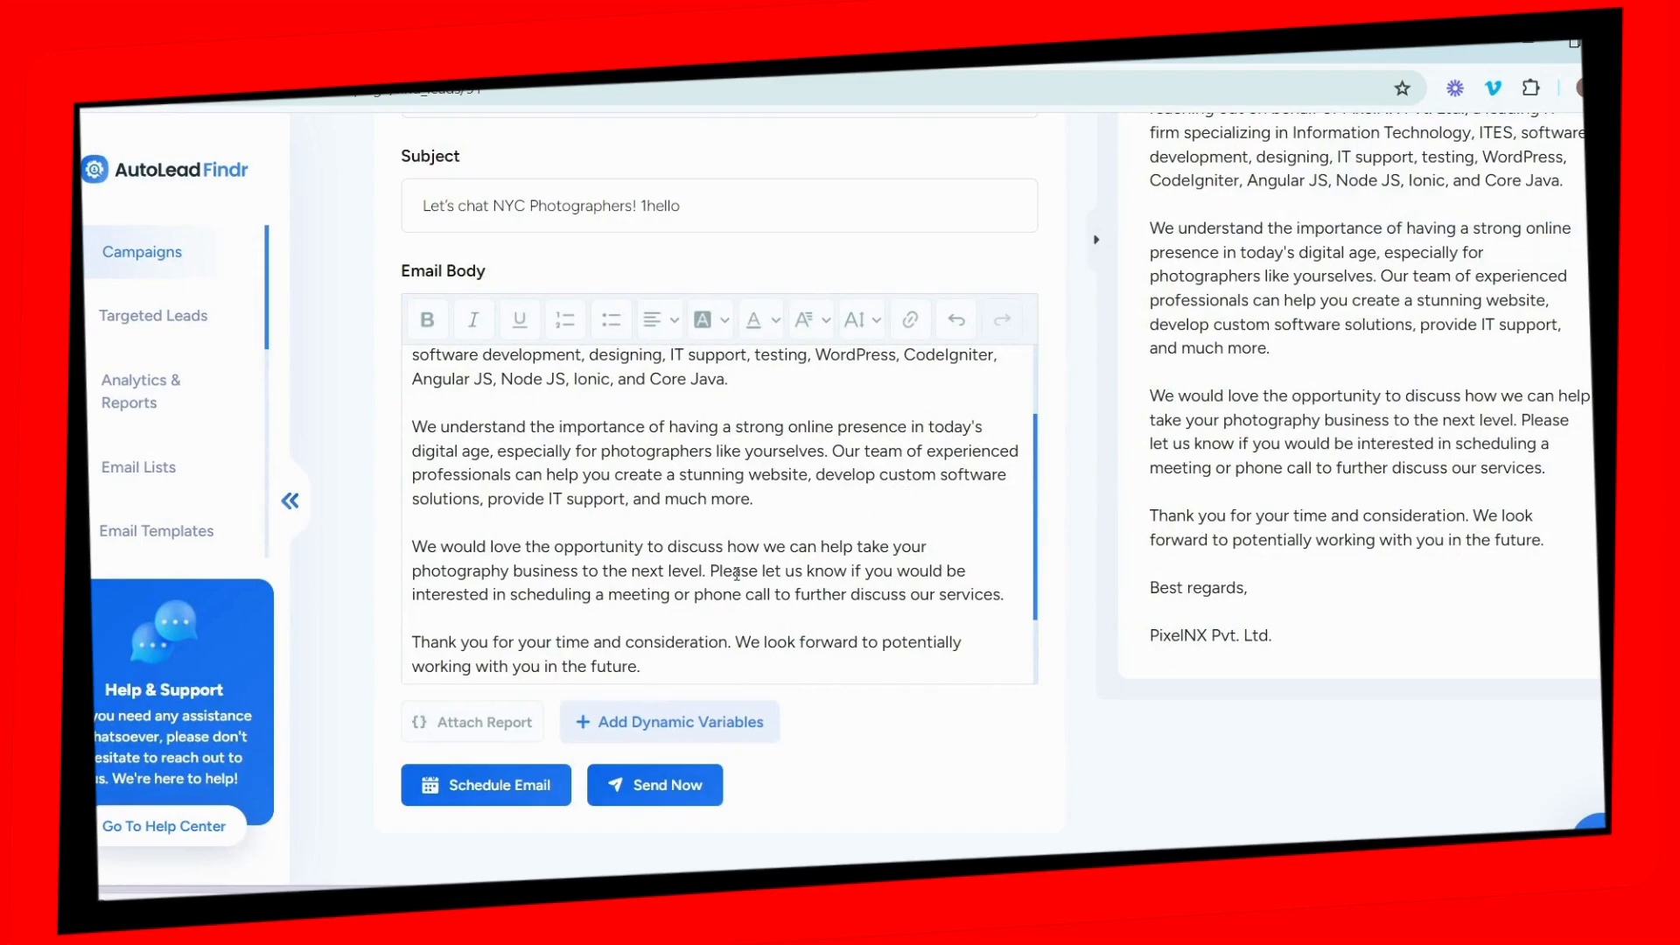
Step: Check the campaign's scheduled count and send the NYC Photographers email immediately as well
scroll(841, 623, up, 2)
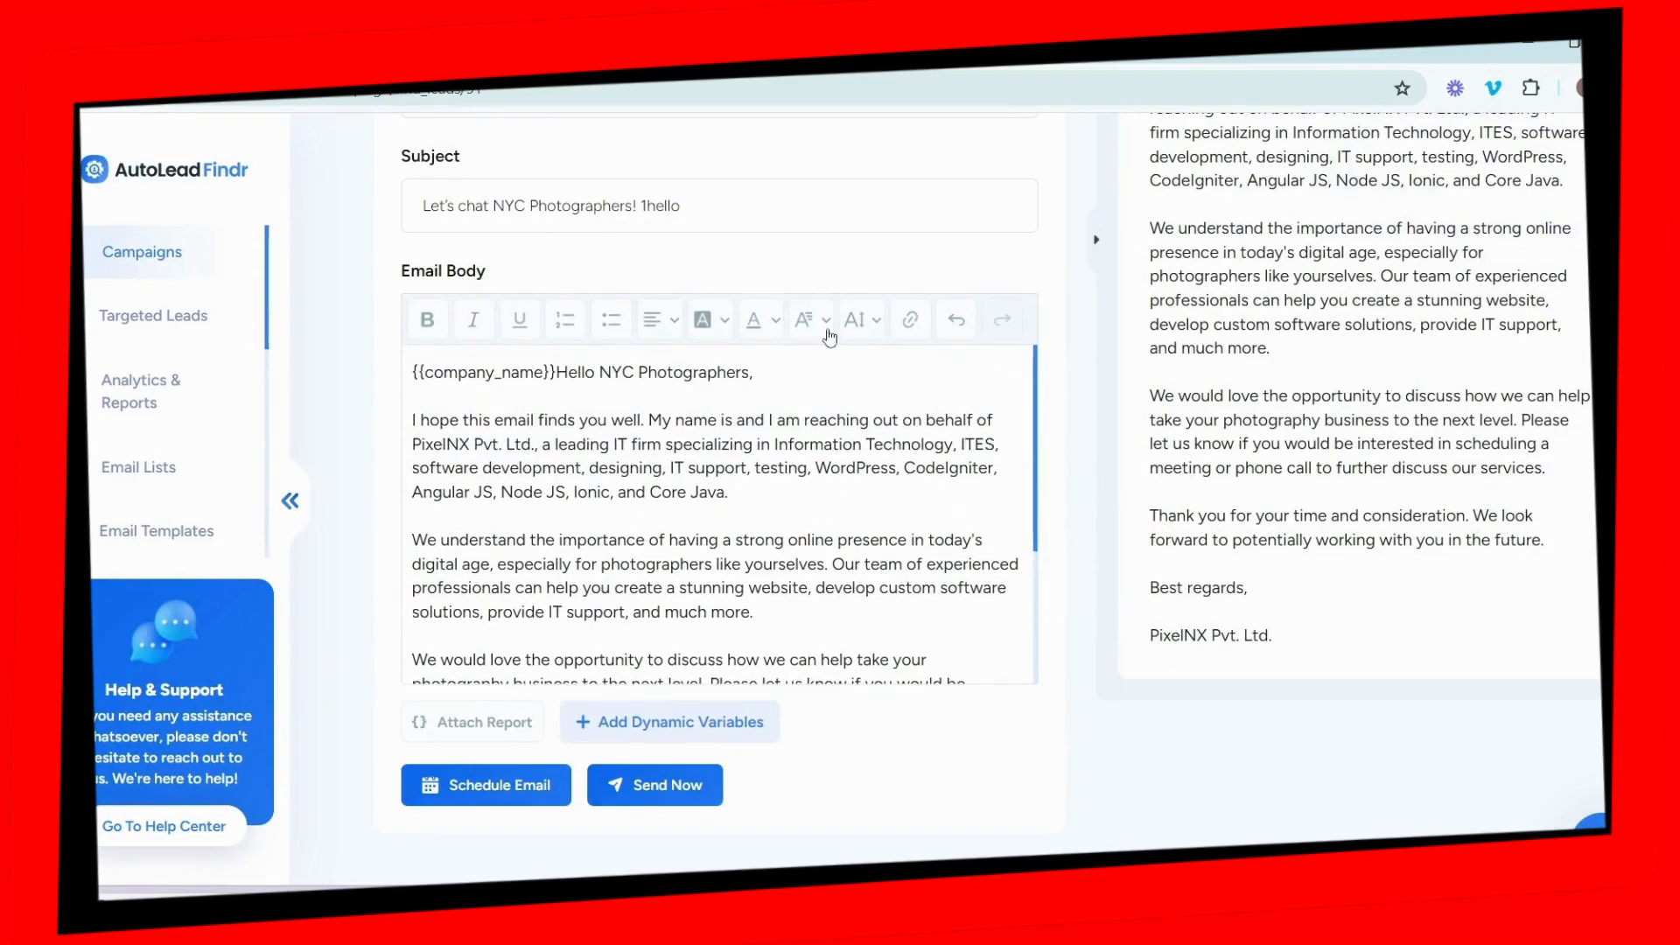
scroll(841, 394, up, 6)
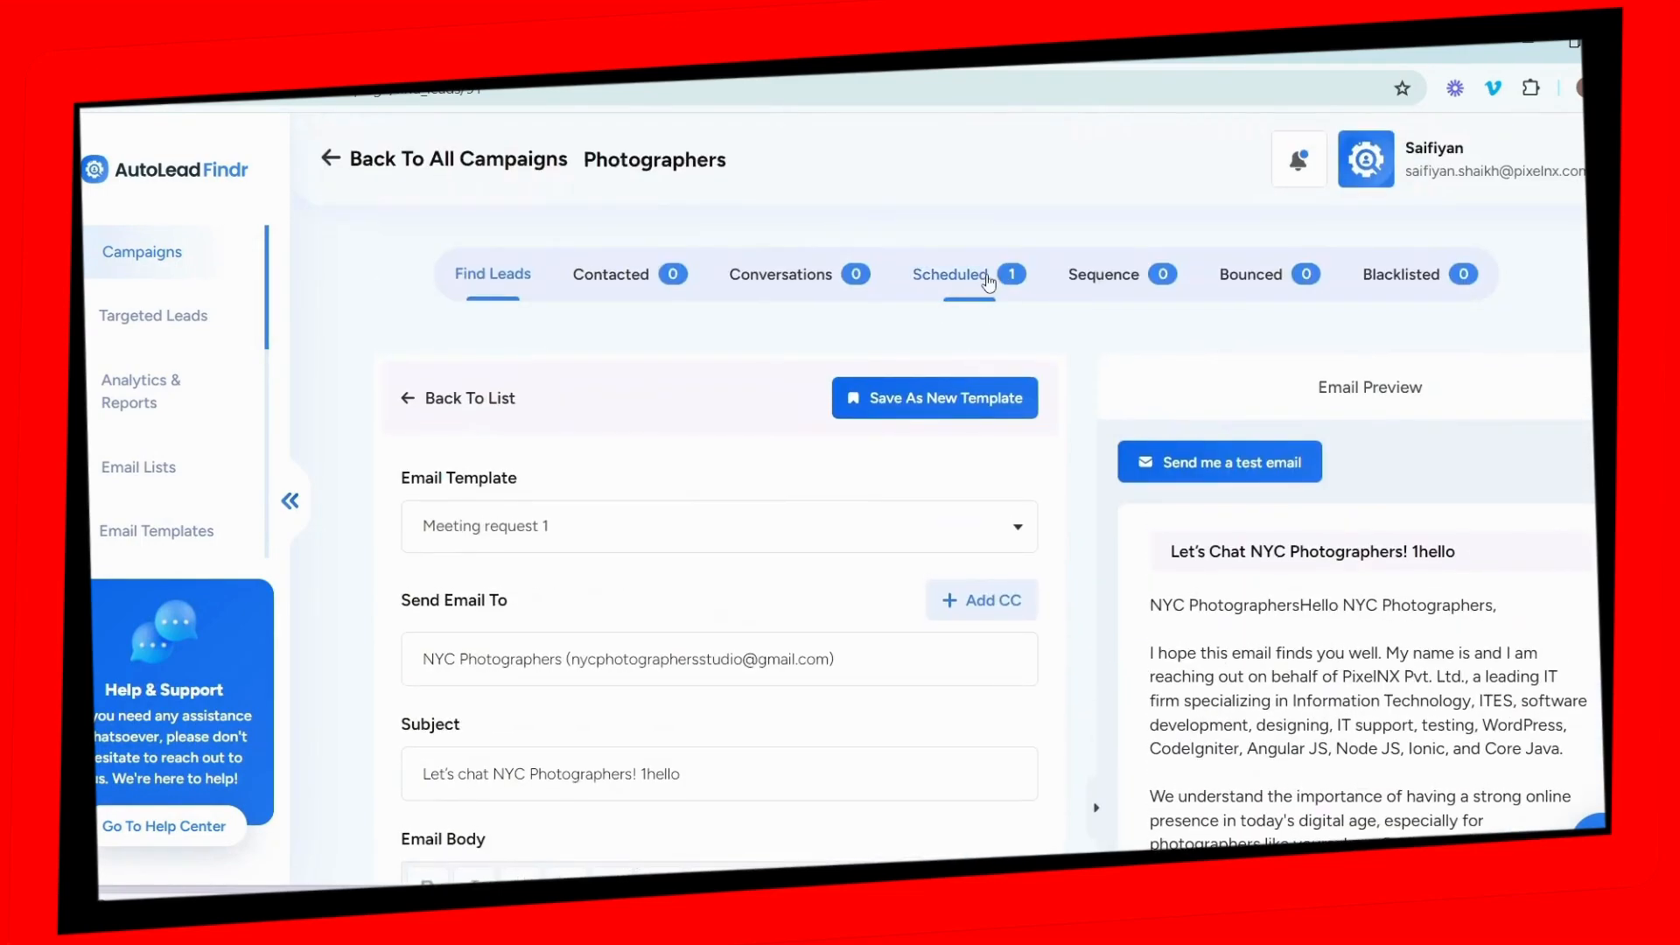
scroll(819, 444, down, 10)
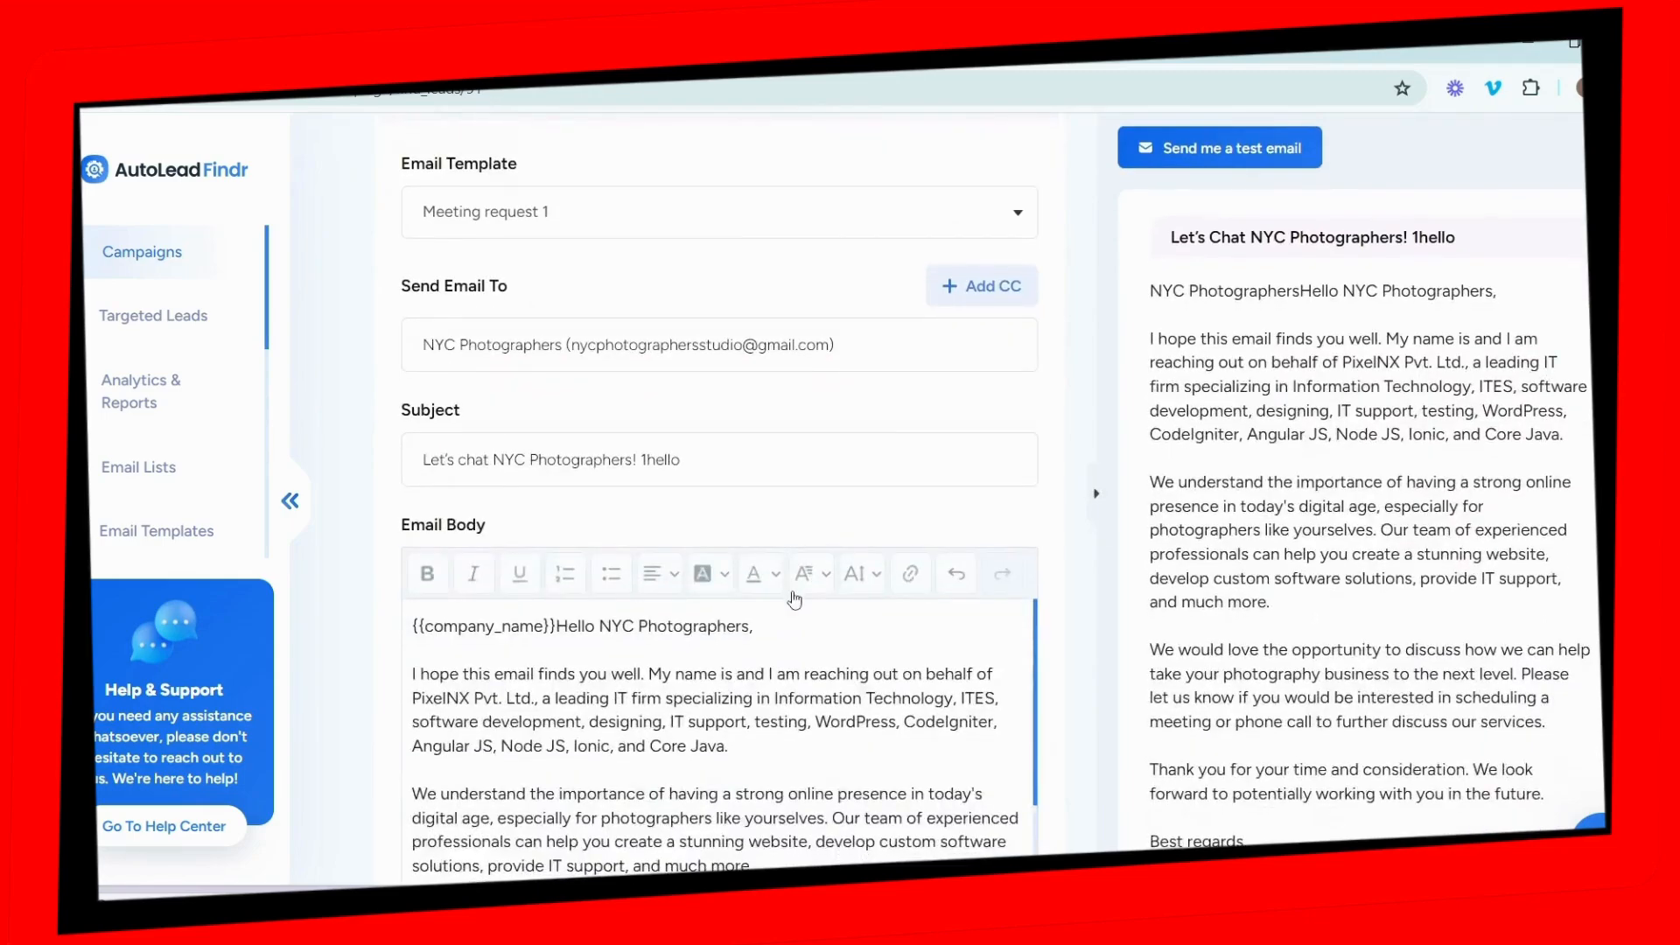
scroll(913, 823, down, 3)
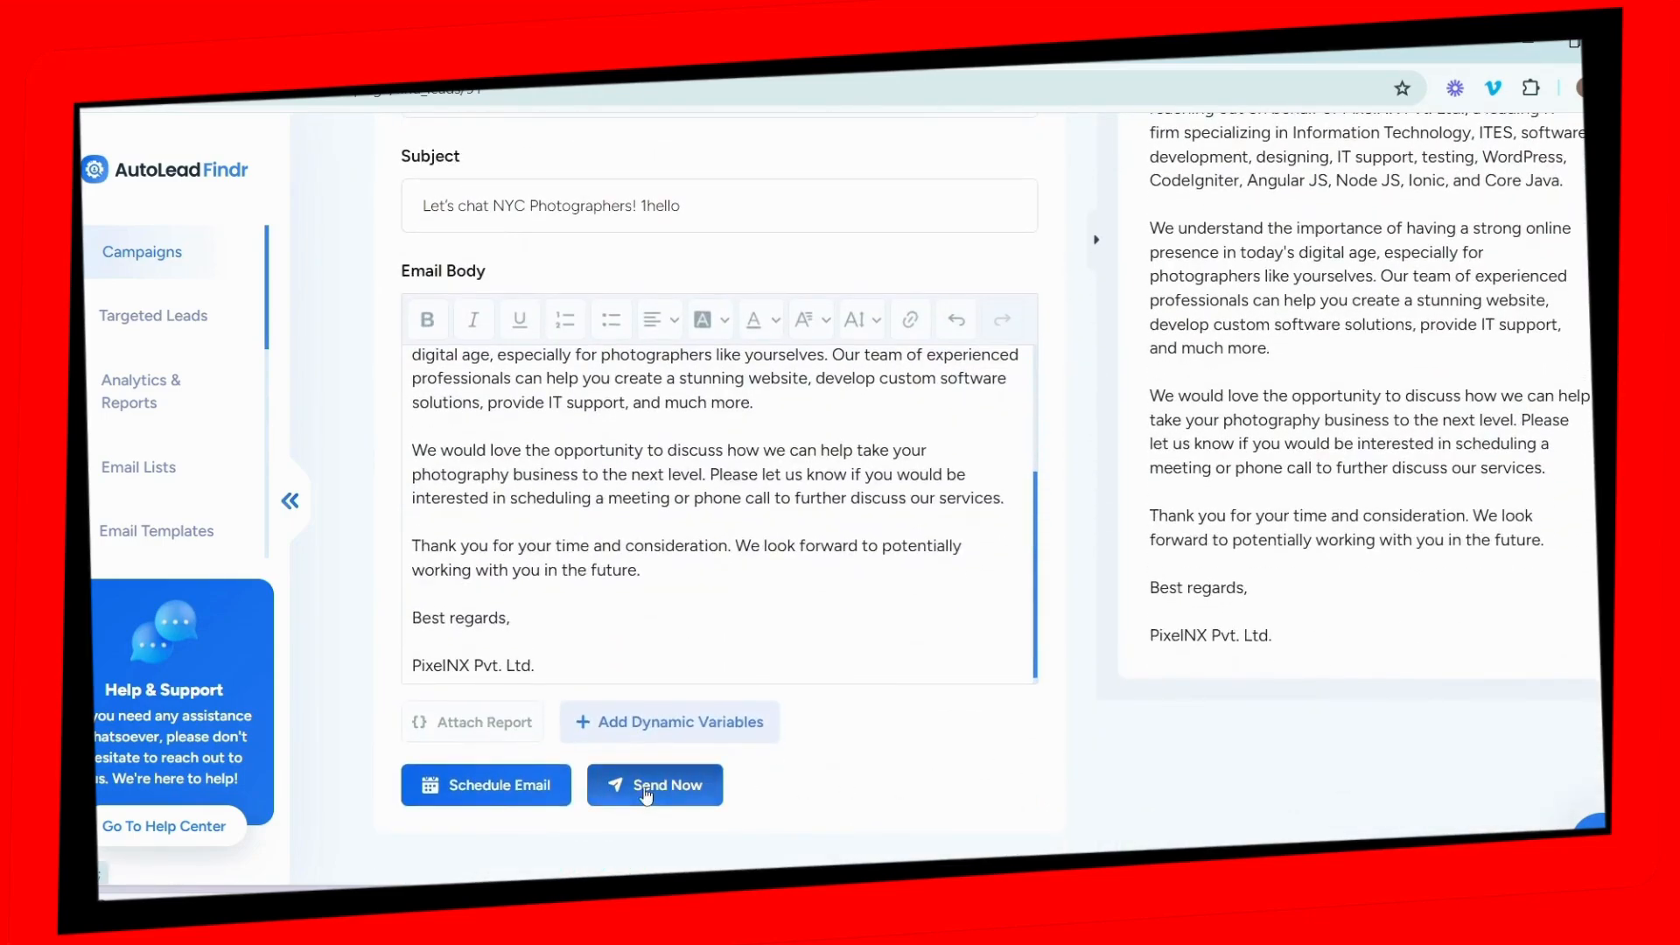
click(647, 793)
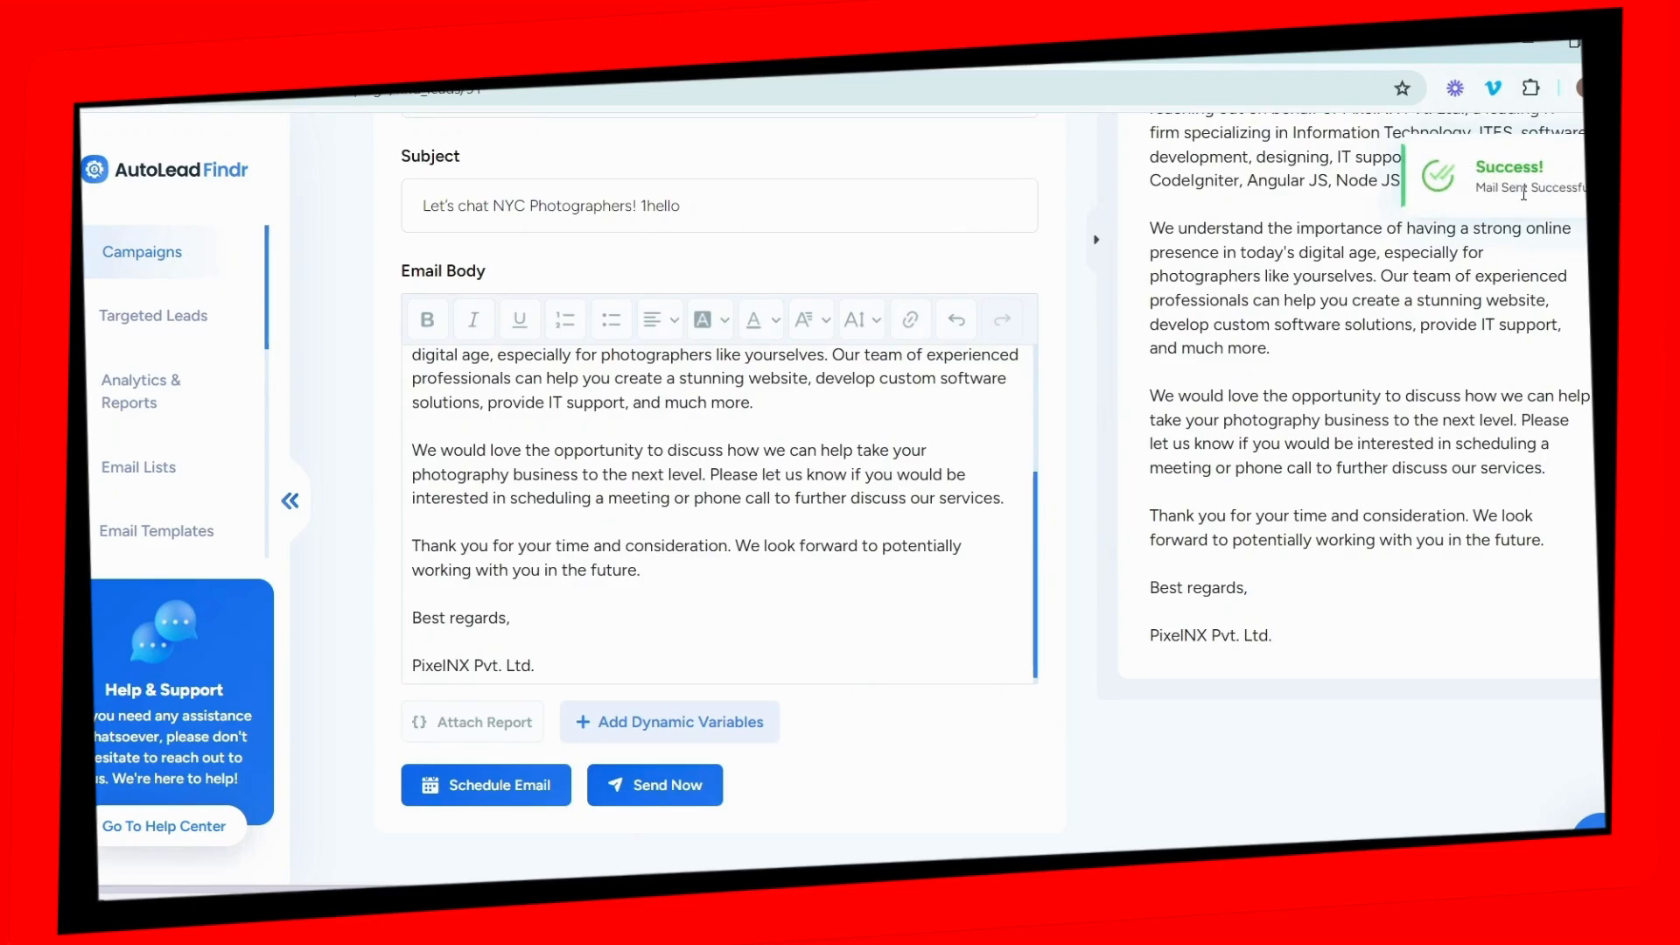
Step: Open the campaign's contacted leads, view the interactions with NYC Photographers, and return to the contacted list
scroll(1040, 515, up, 12)
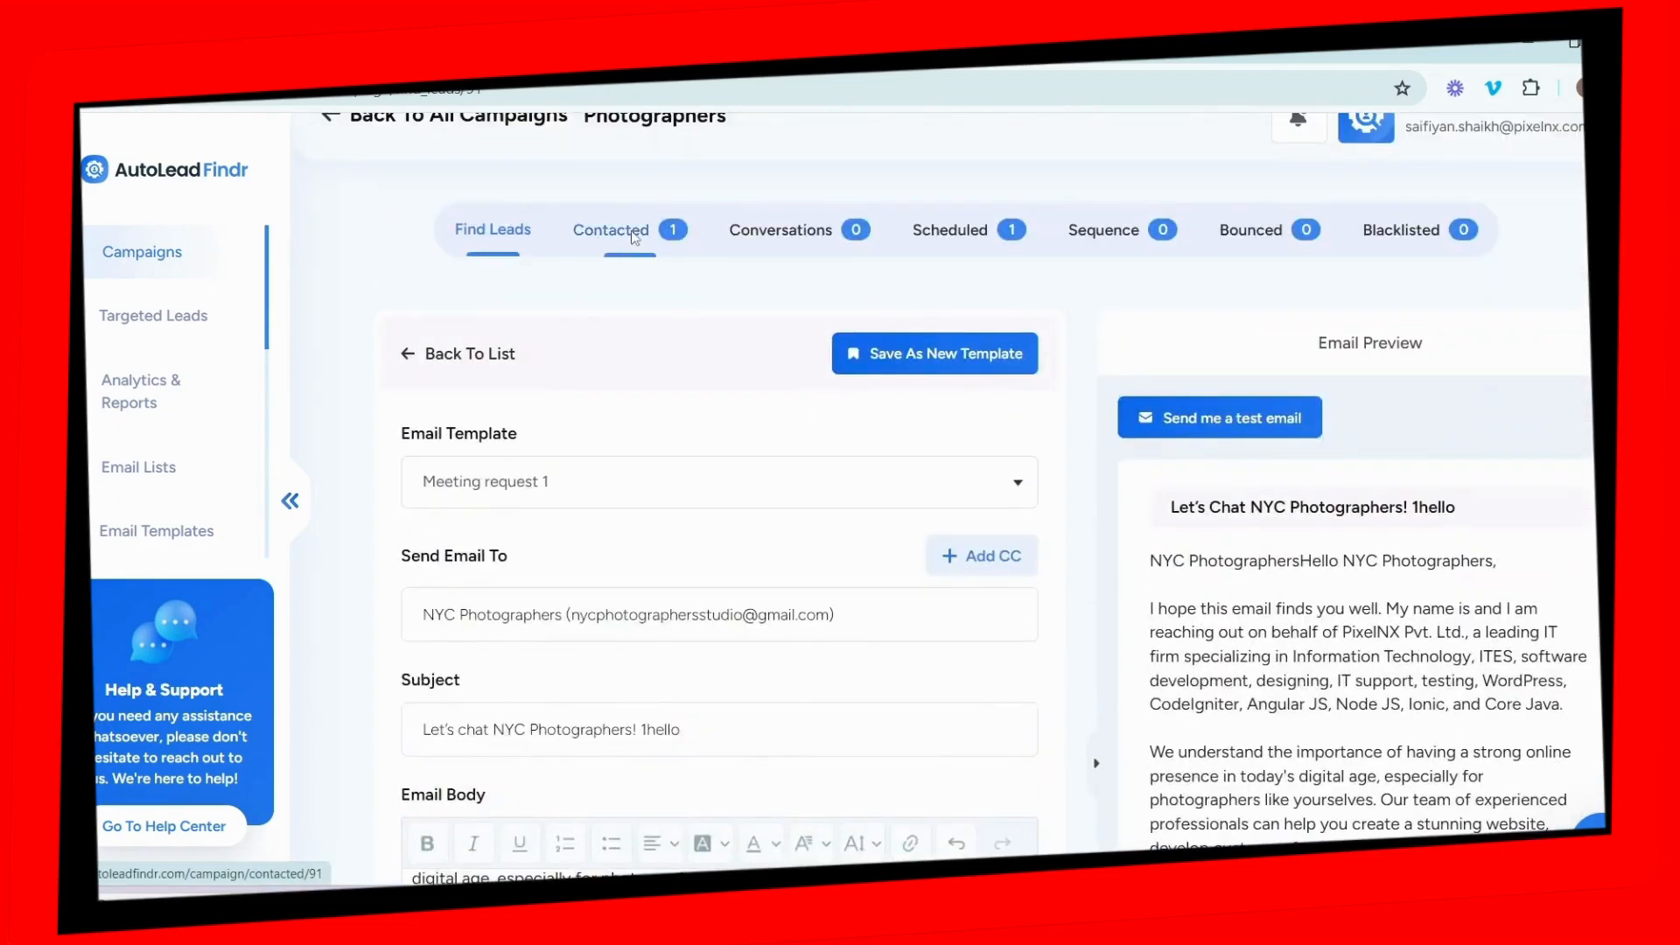
click(616, 277)
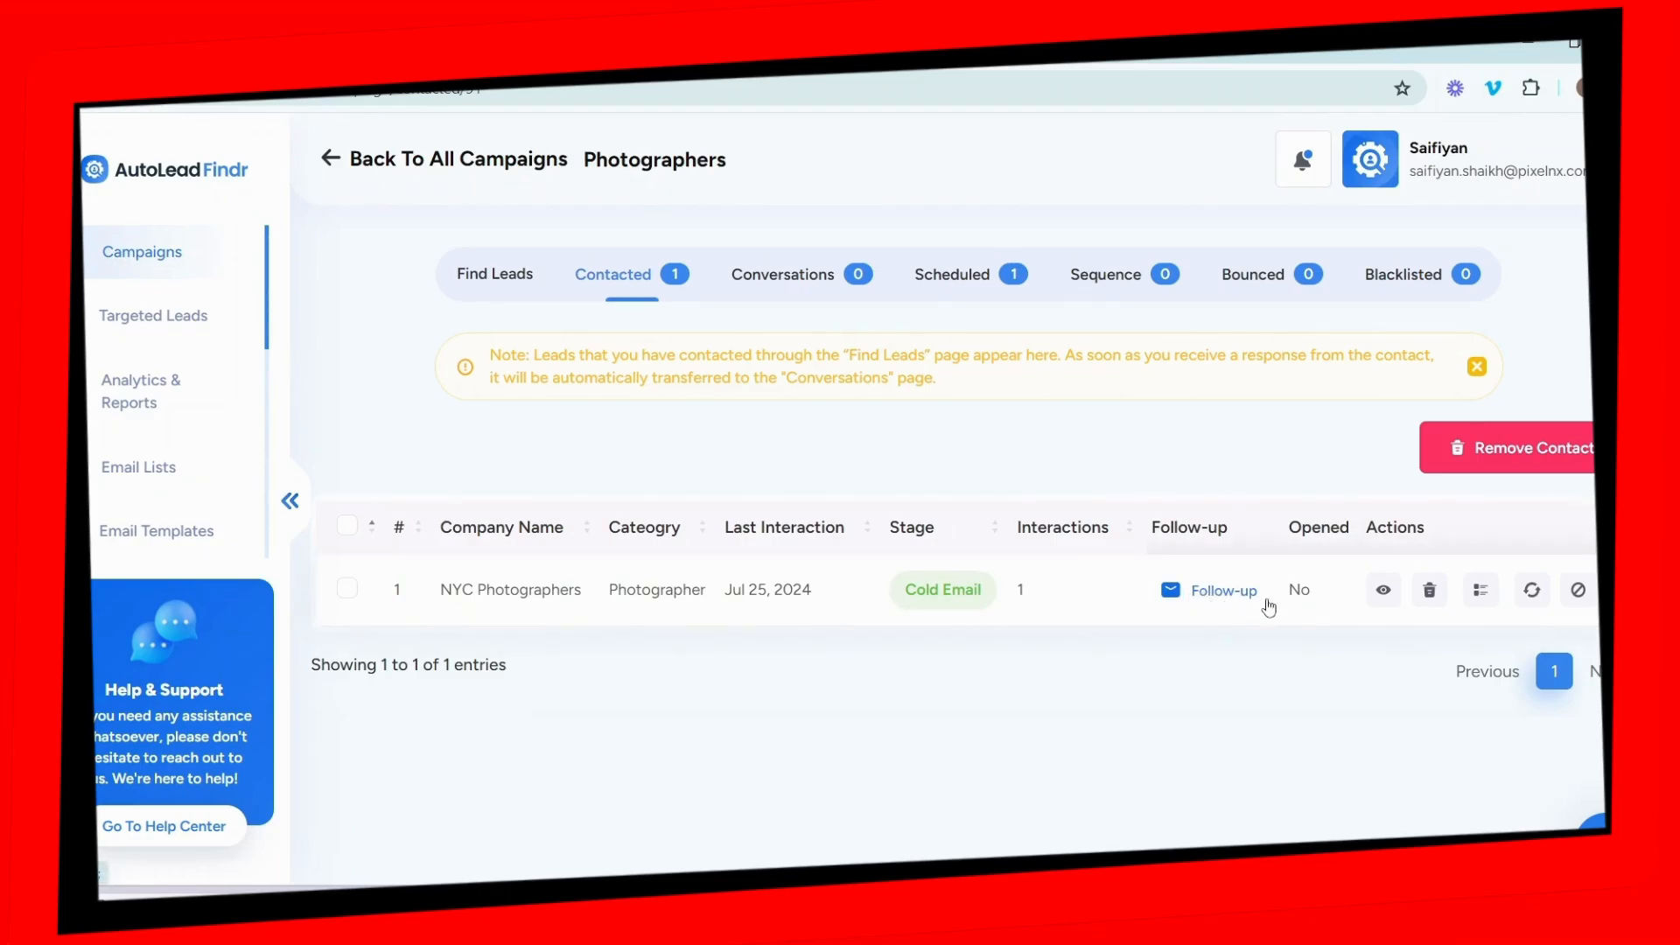
click(1389, 593)
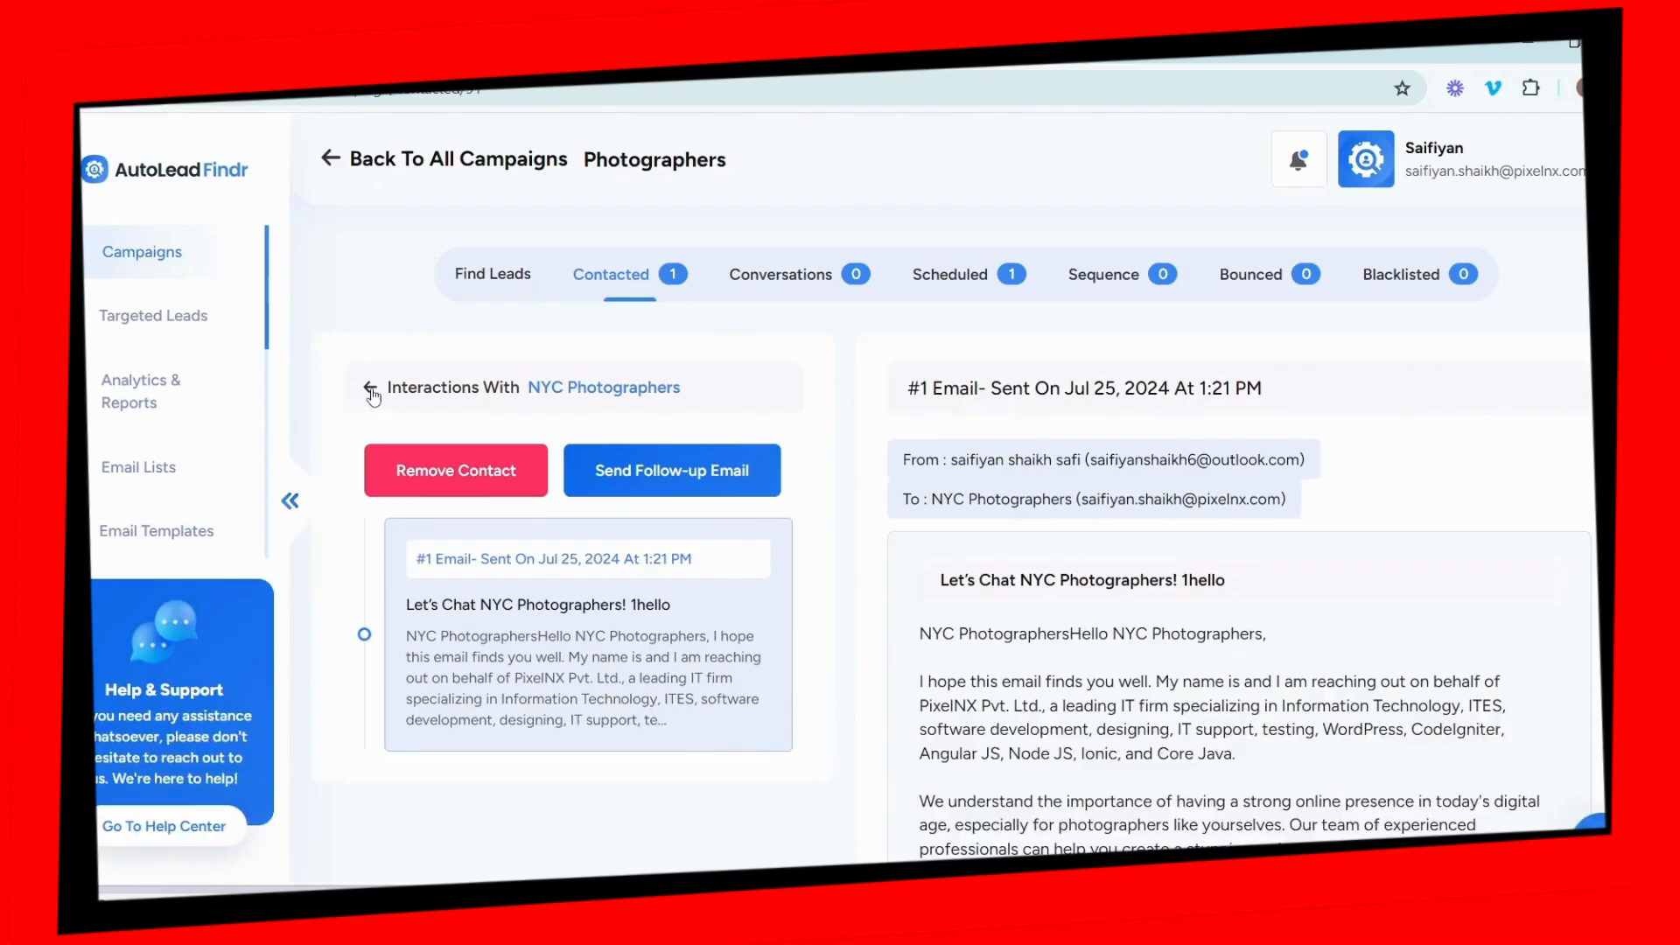
click(372, 390)
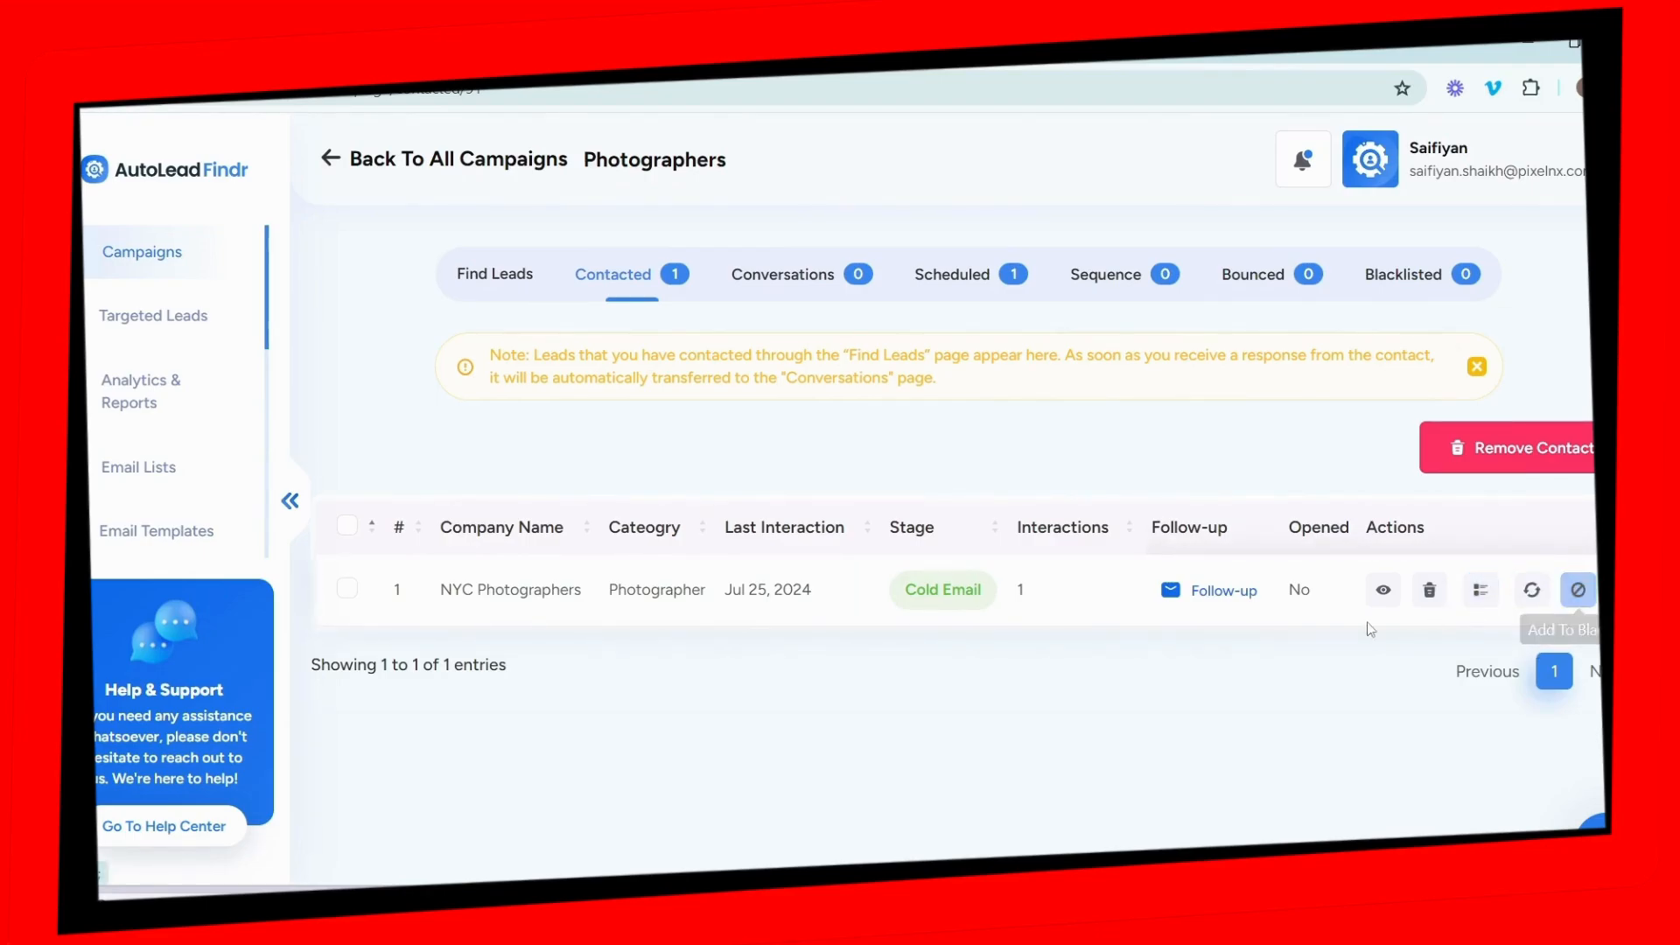
Step: Start a follow-up email to NYC Photographers with the template "carwahing copy 1", sent as a reply to the current thread
click(1172, 600)
click(635, 496)
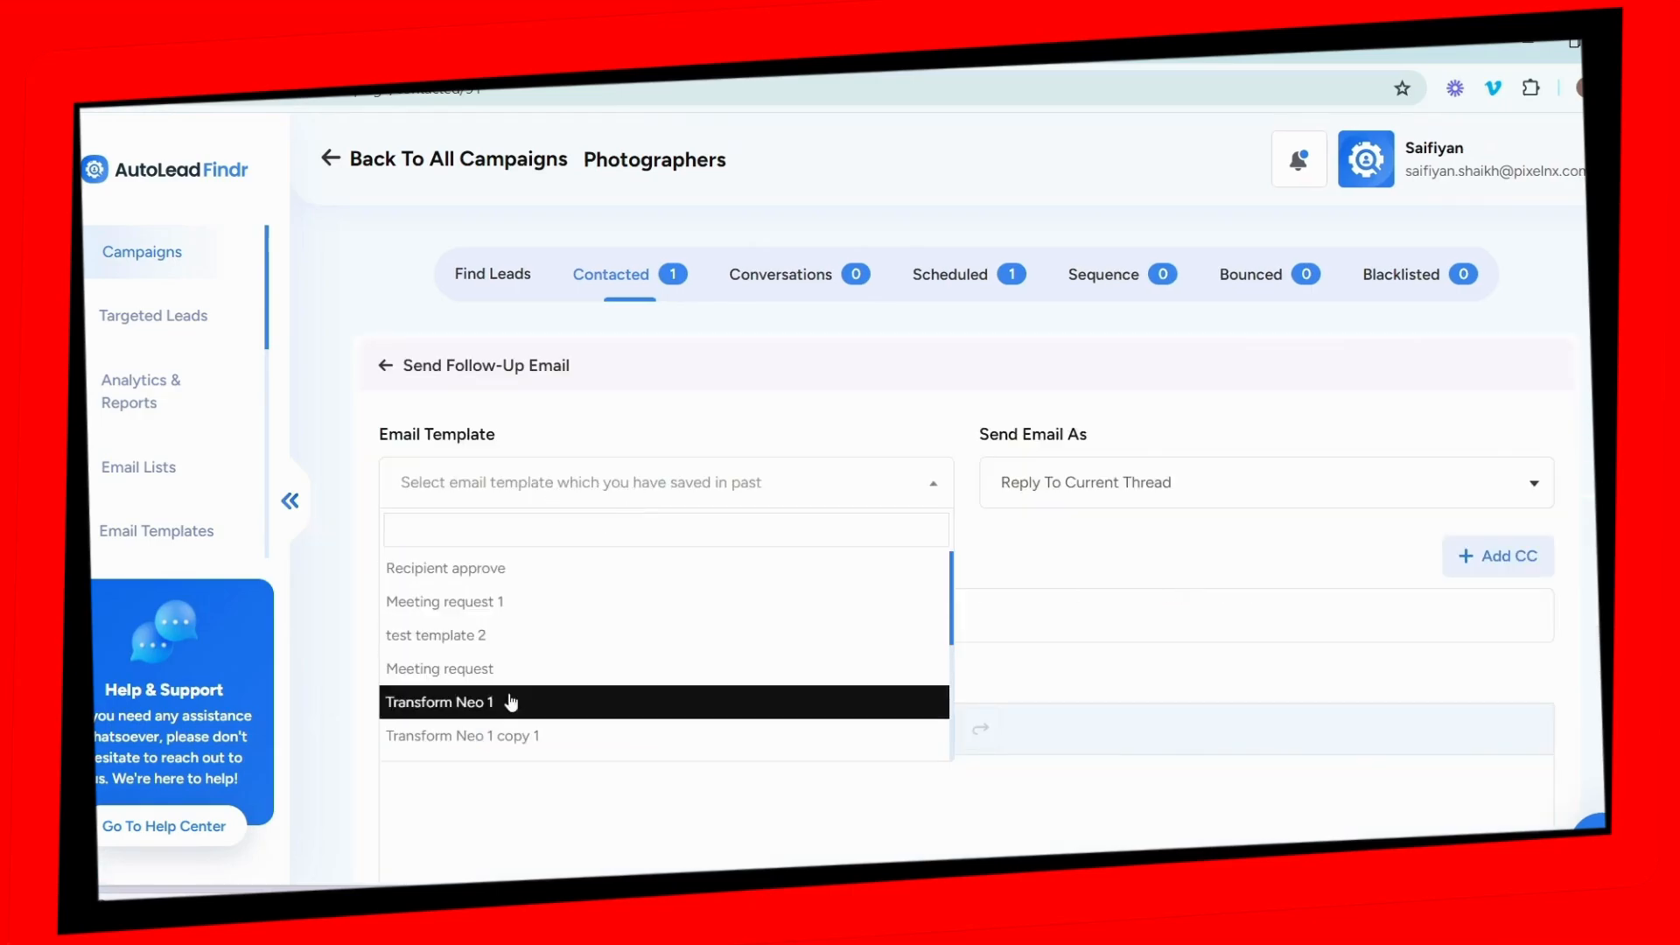
scroll(568, 691, down, 3)
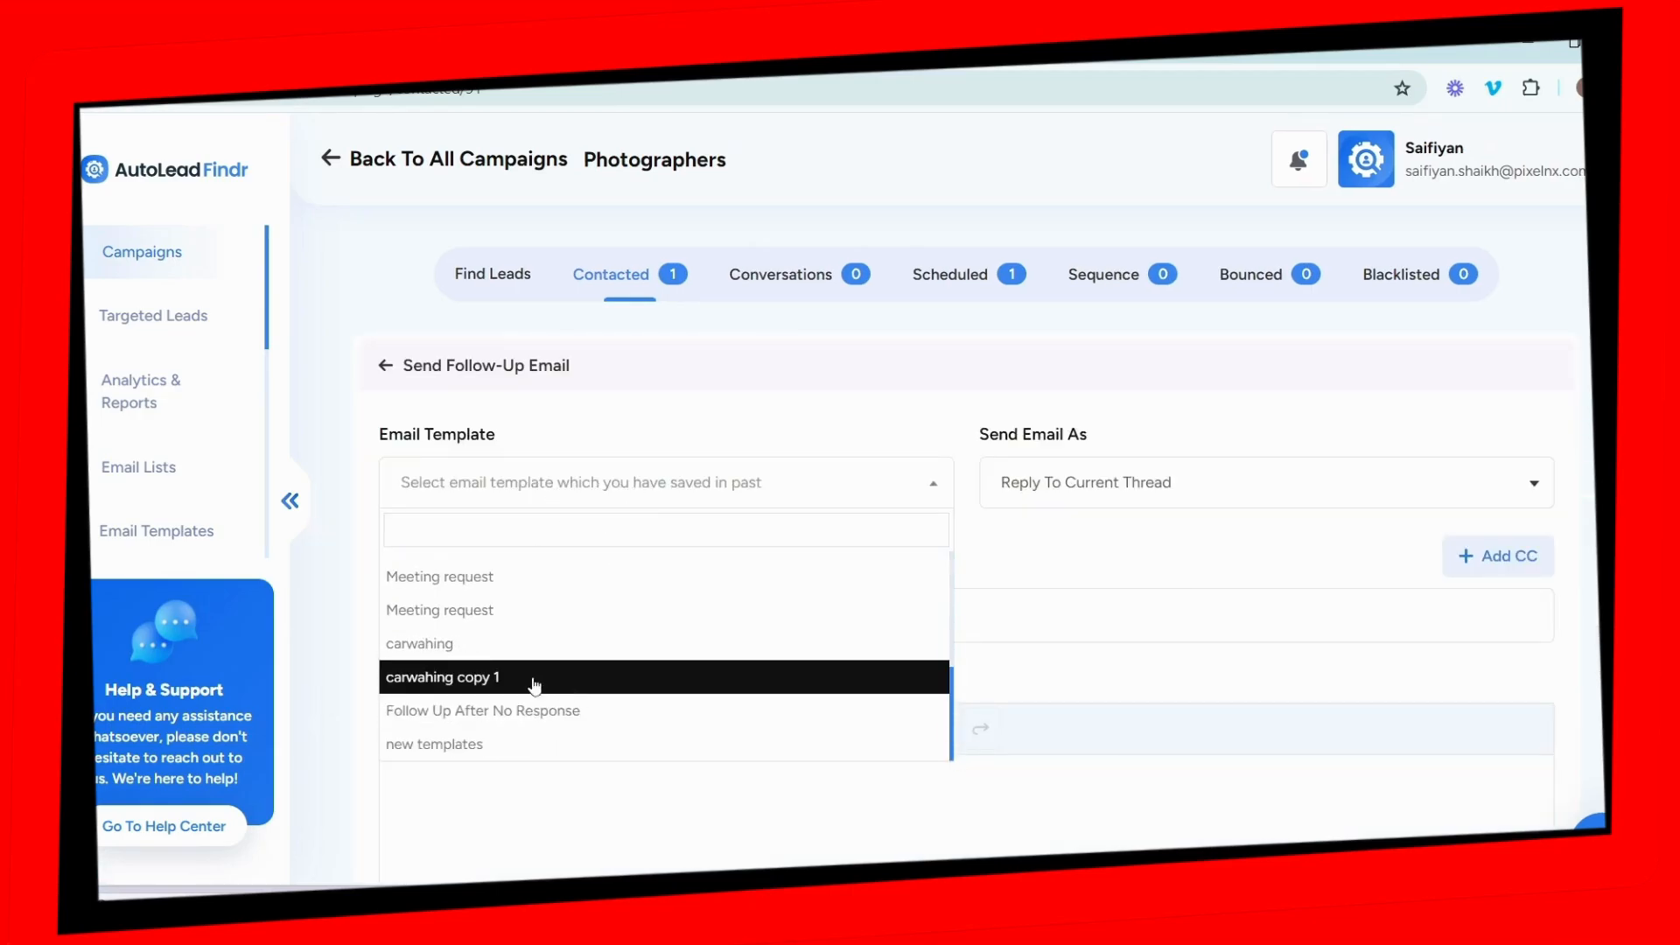
click(506, 679)
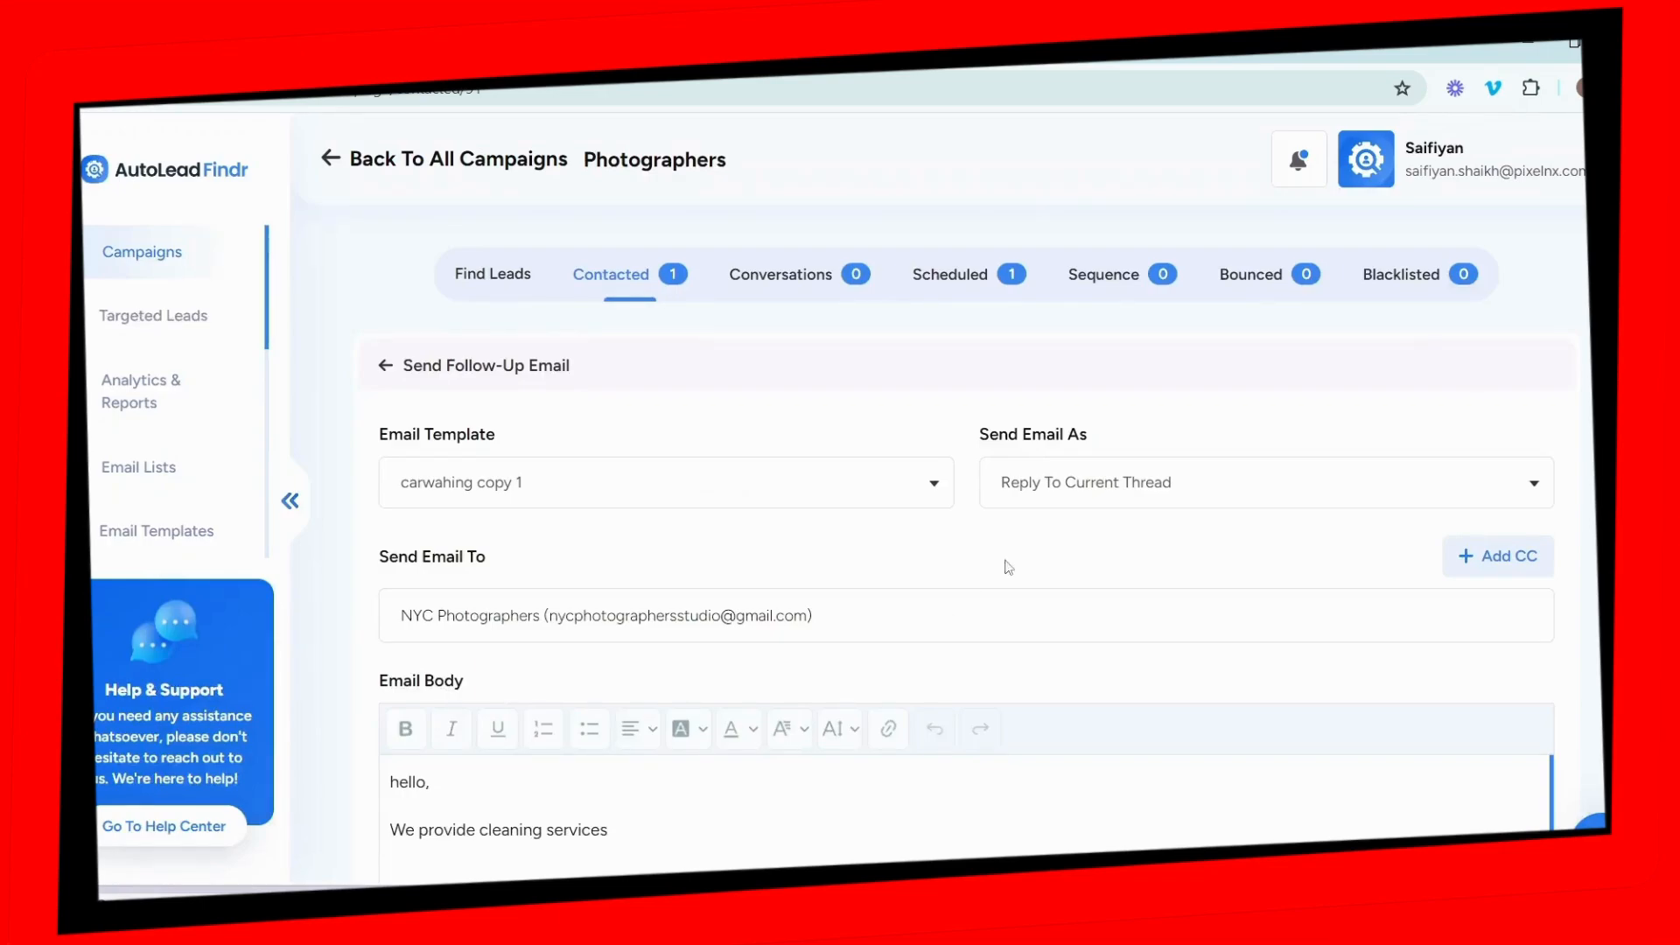
click(1121, 484)
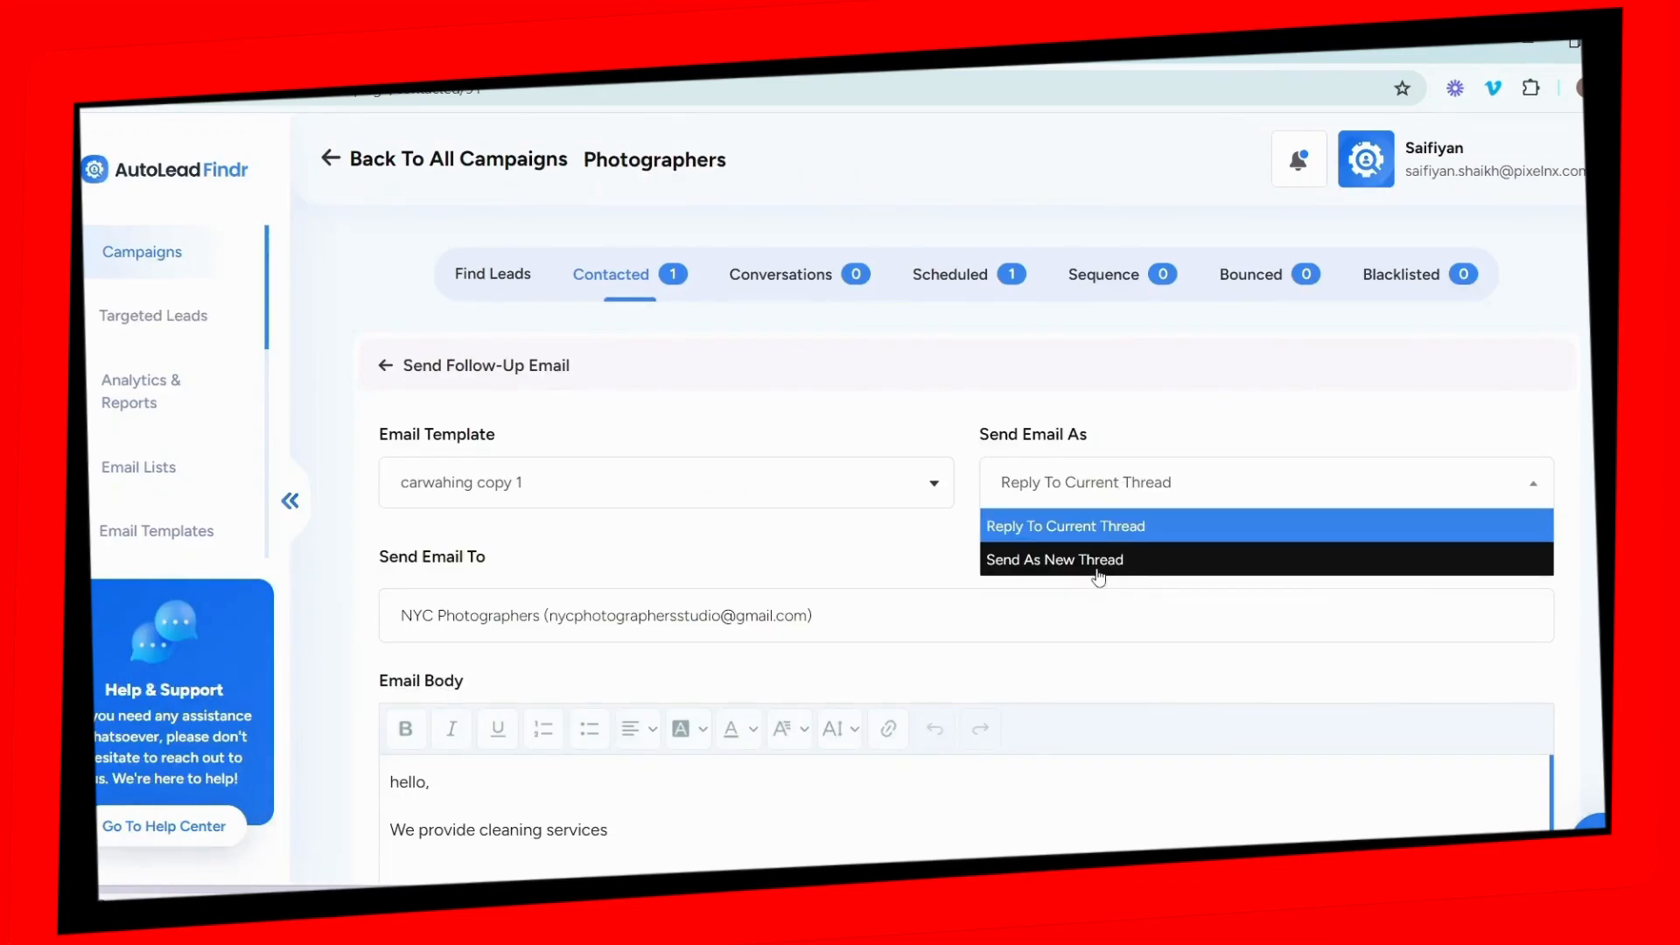
click(1169, 540)
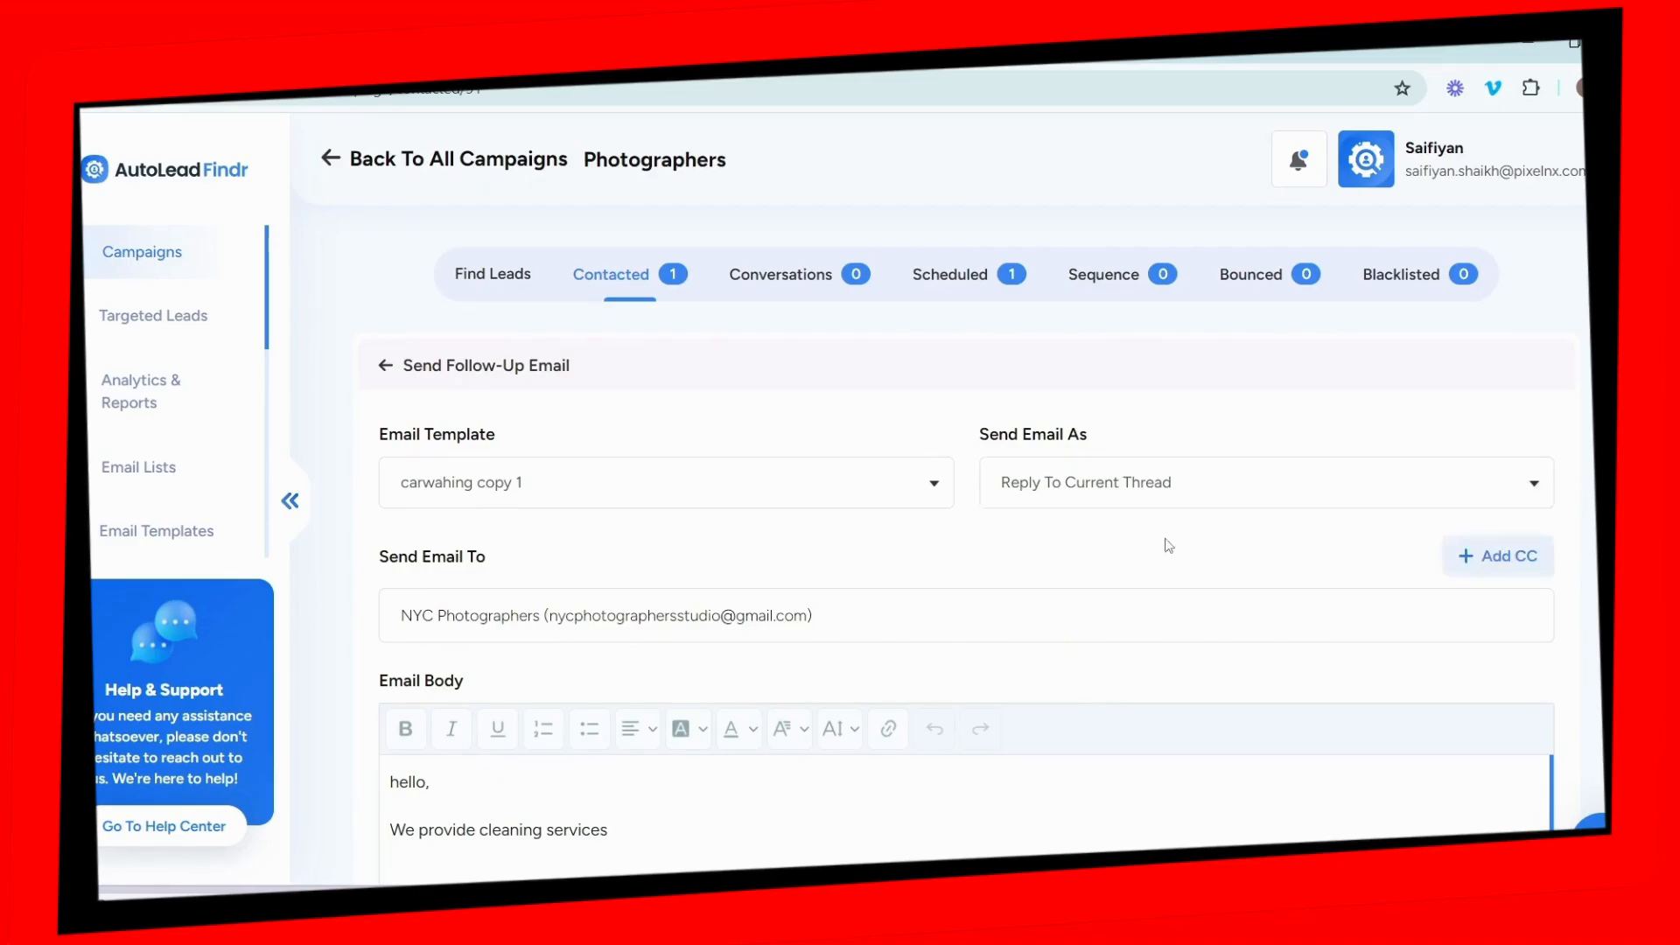
Step: Add the line "good day!" below the cleaning services sentence in the email body and send the follow-up immediately
scroll(1013, 679, down, 3)
click(543, 603)
text(good day!)
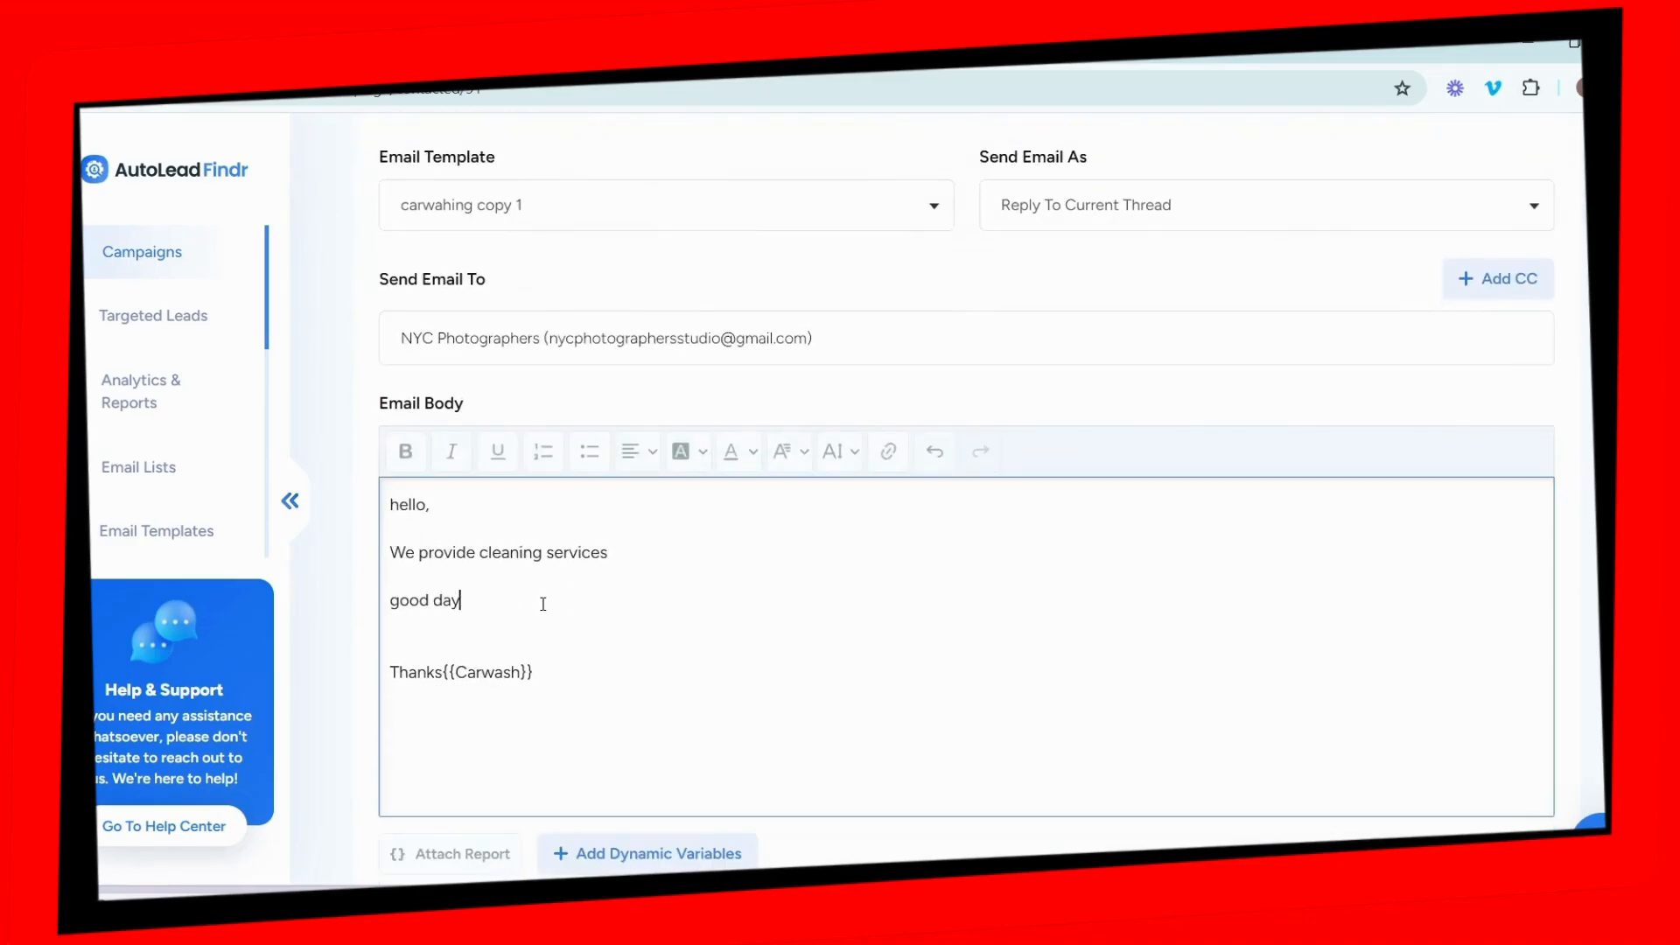
scroll(1287, 717, down, 2)
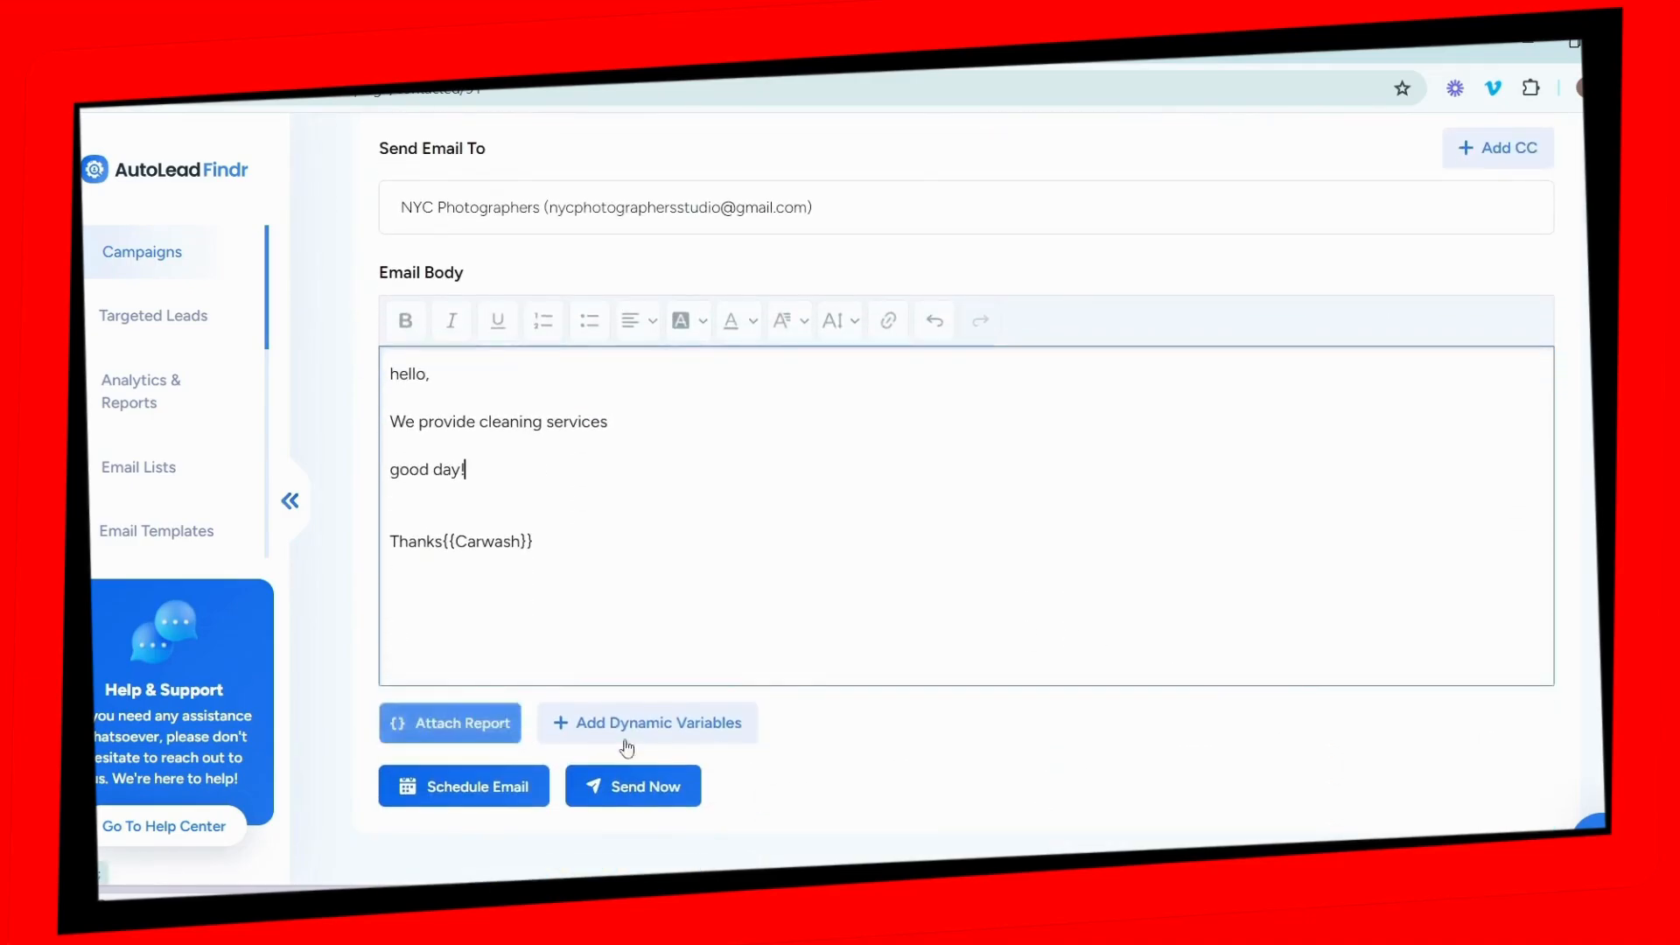
click(652, 787)
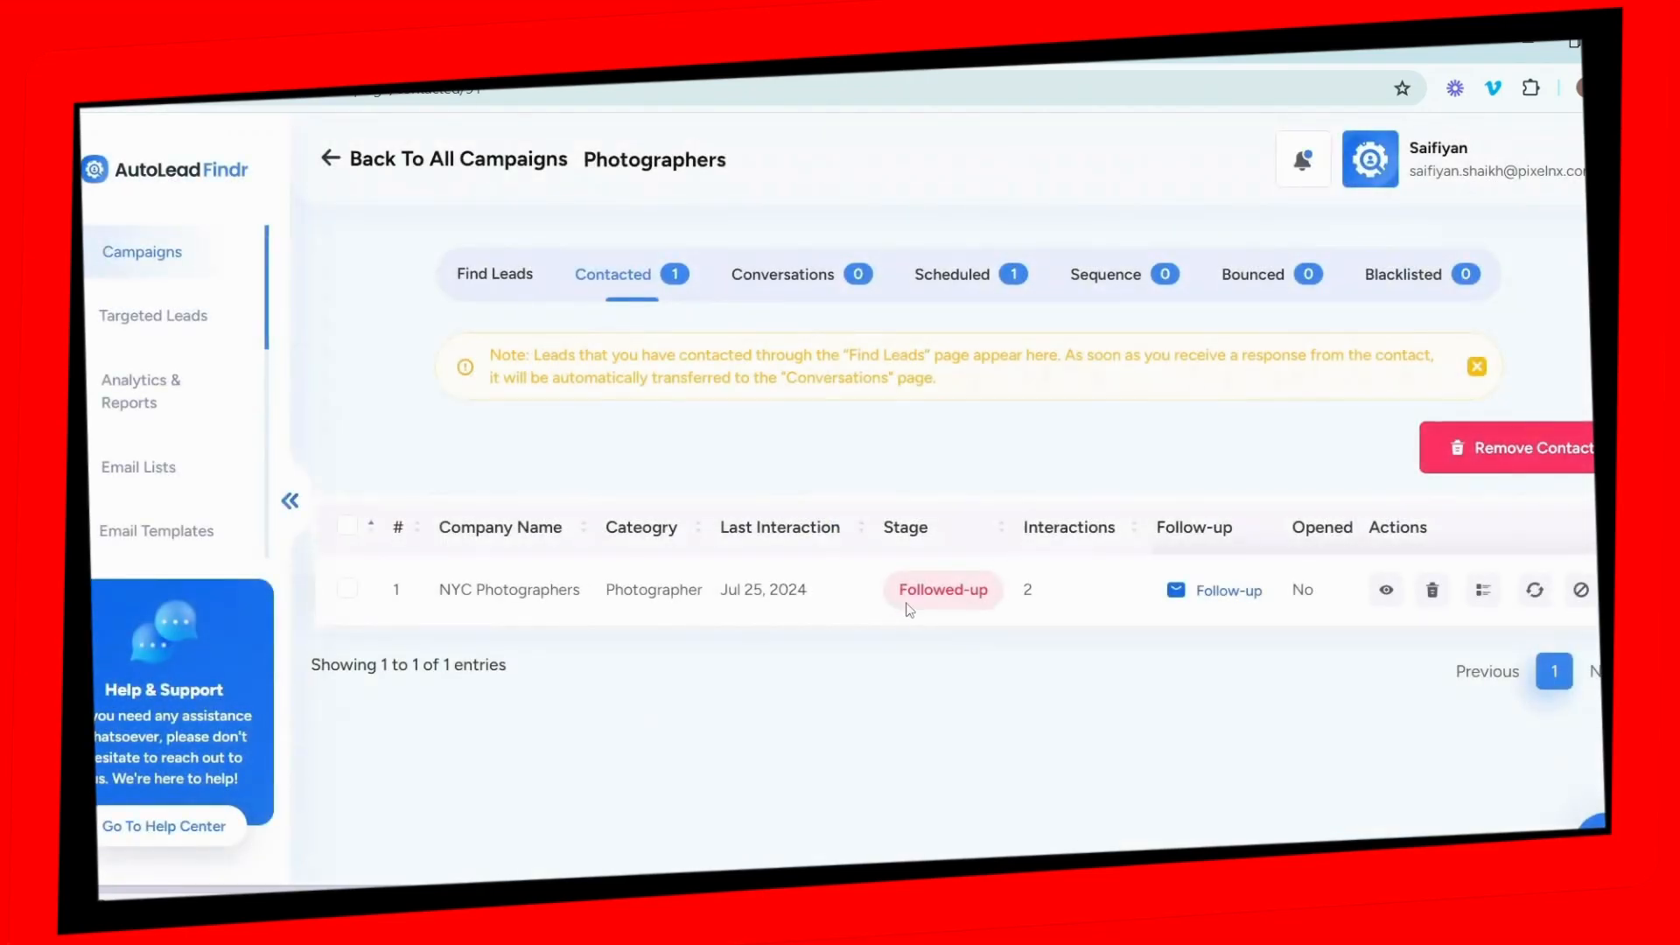
double_click(1027, 592)
click(1048, 595)
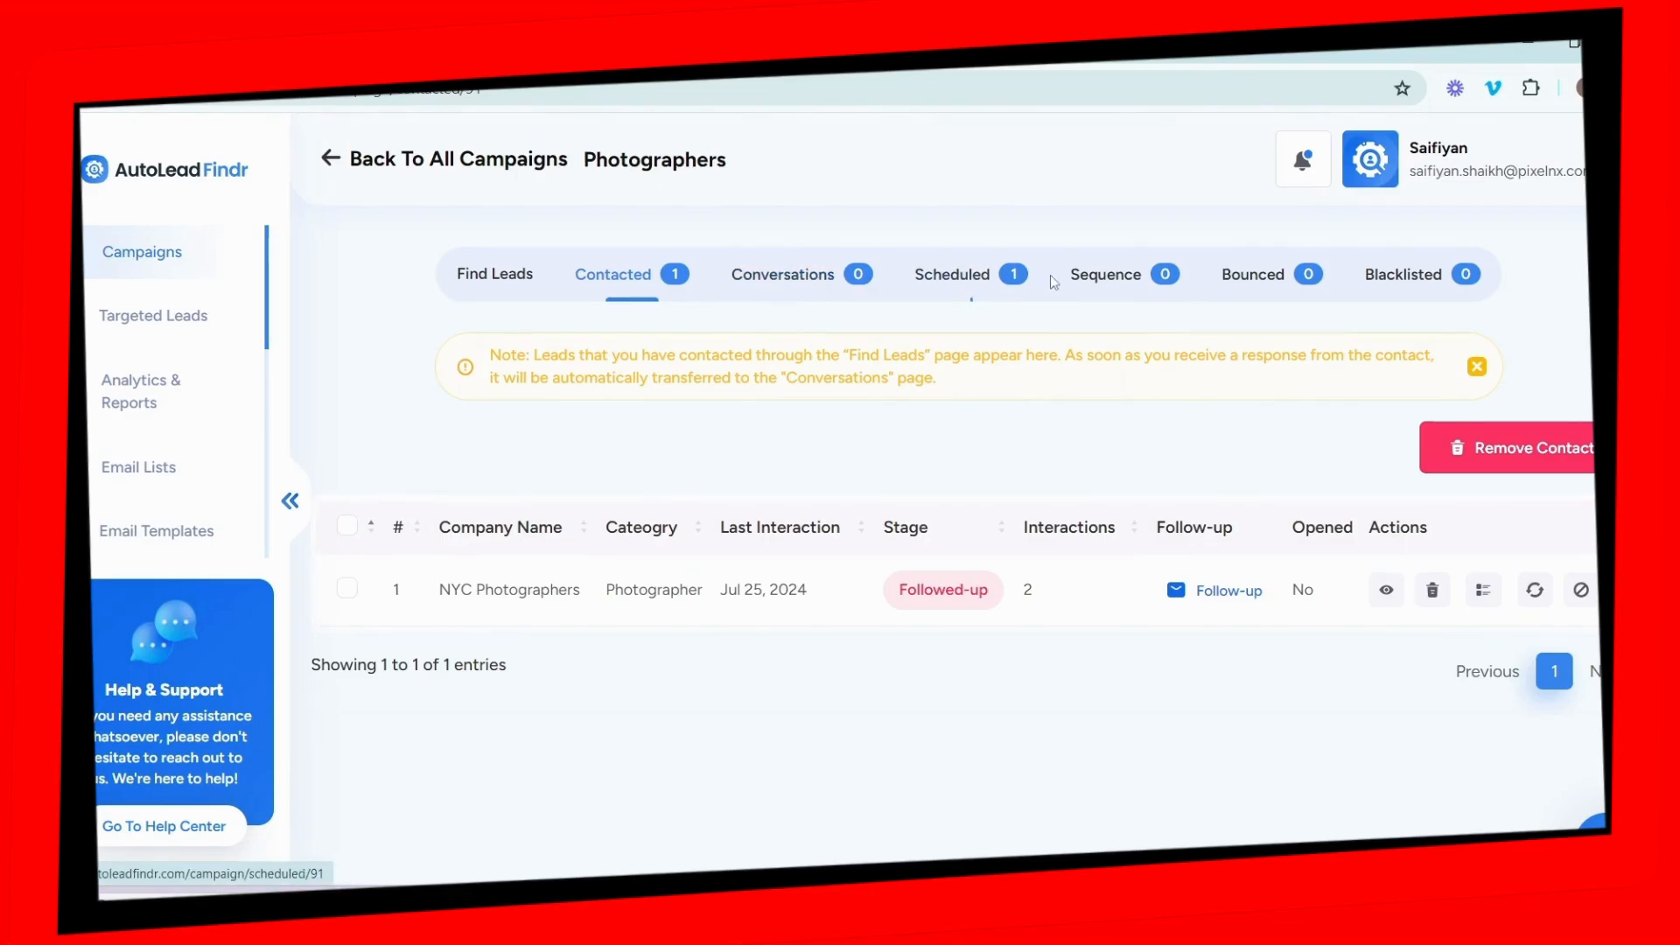
Step: Start a new email sequence named "photos" in the Photographers campaign
click(1130, 281)
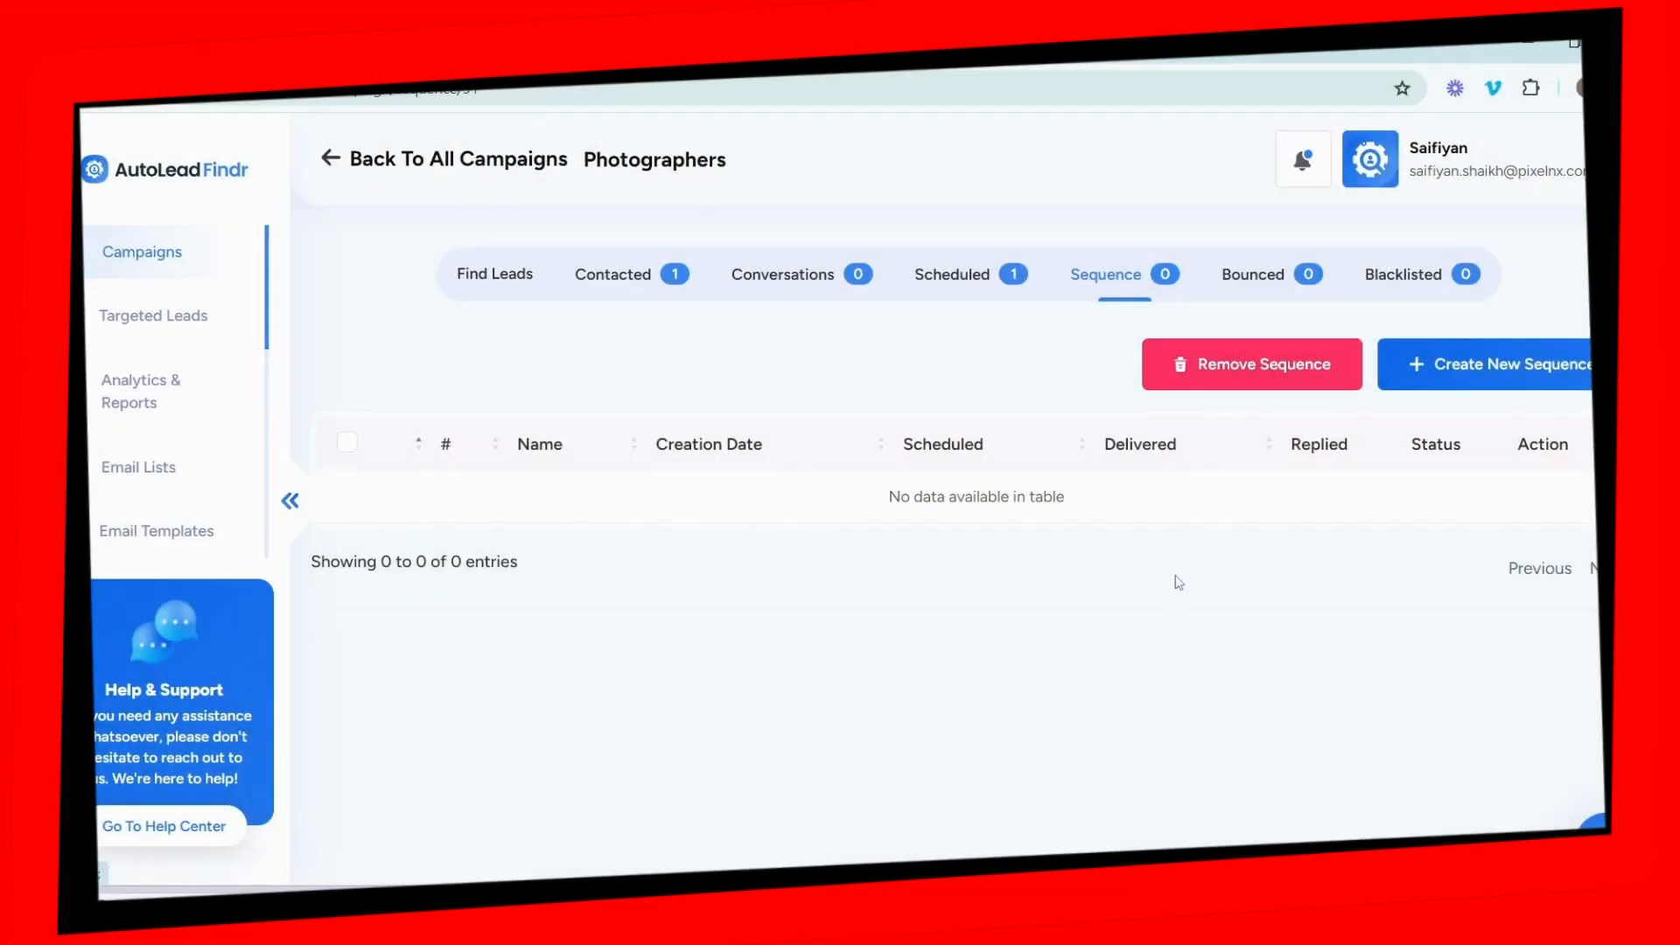
click(1453, 375)
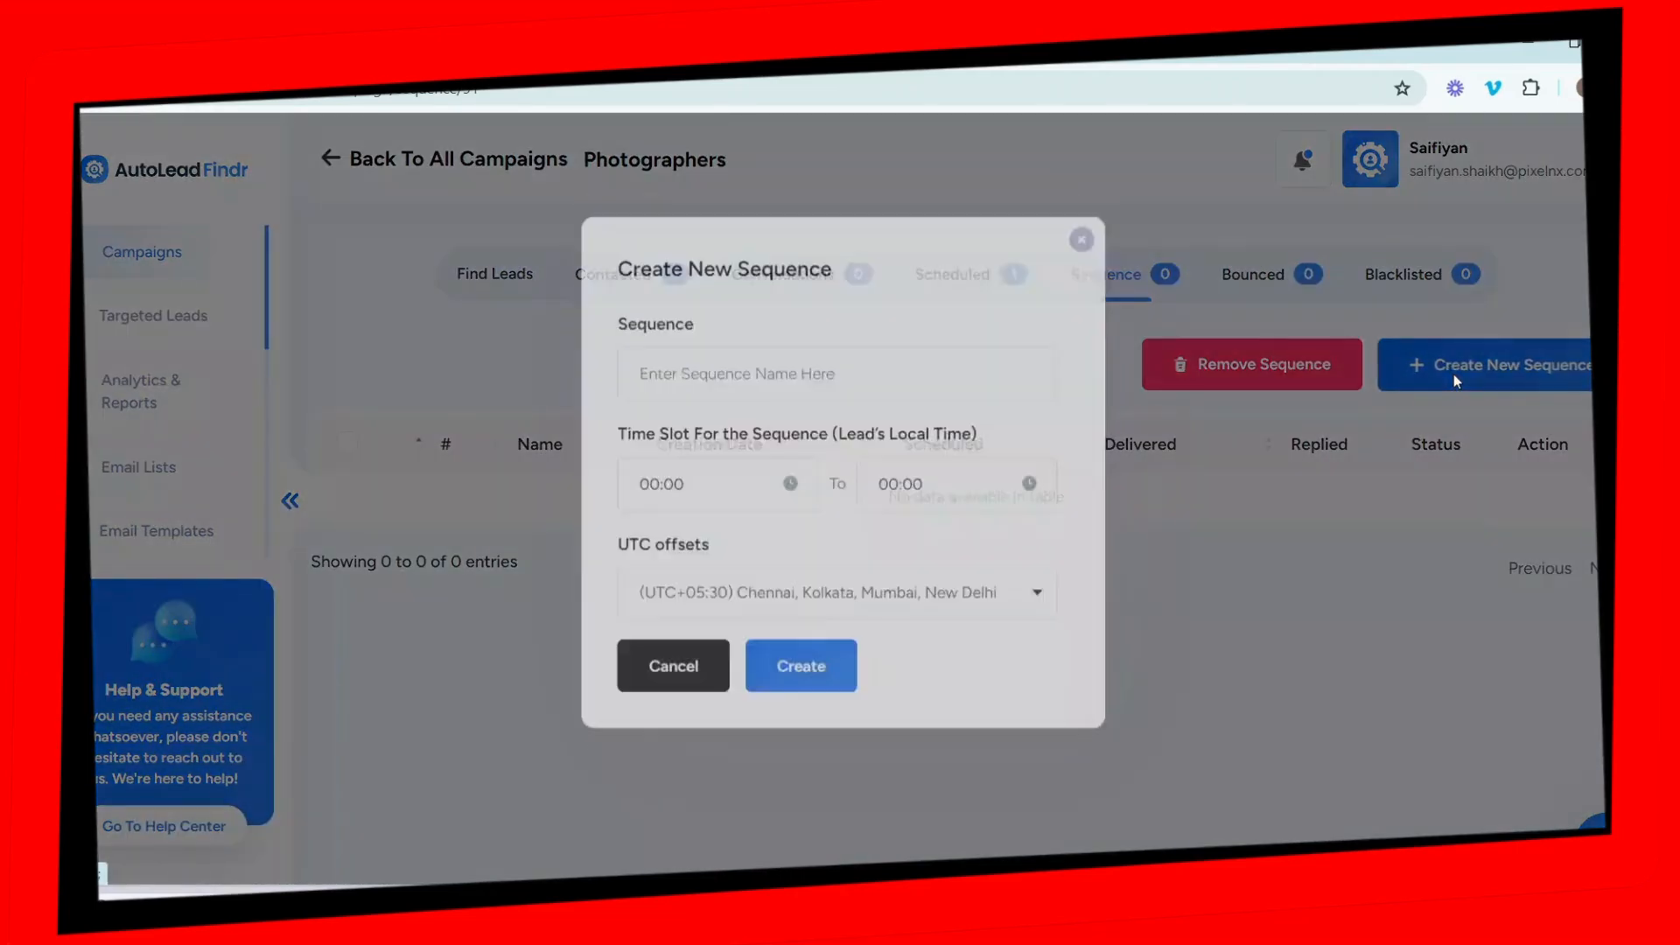
text(photos)
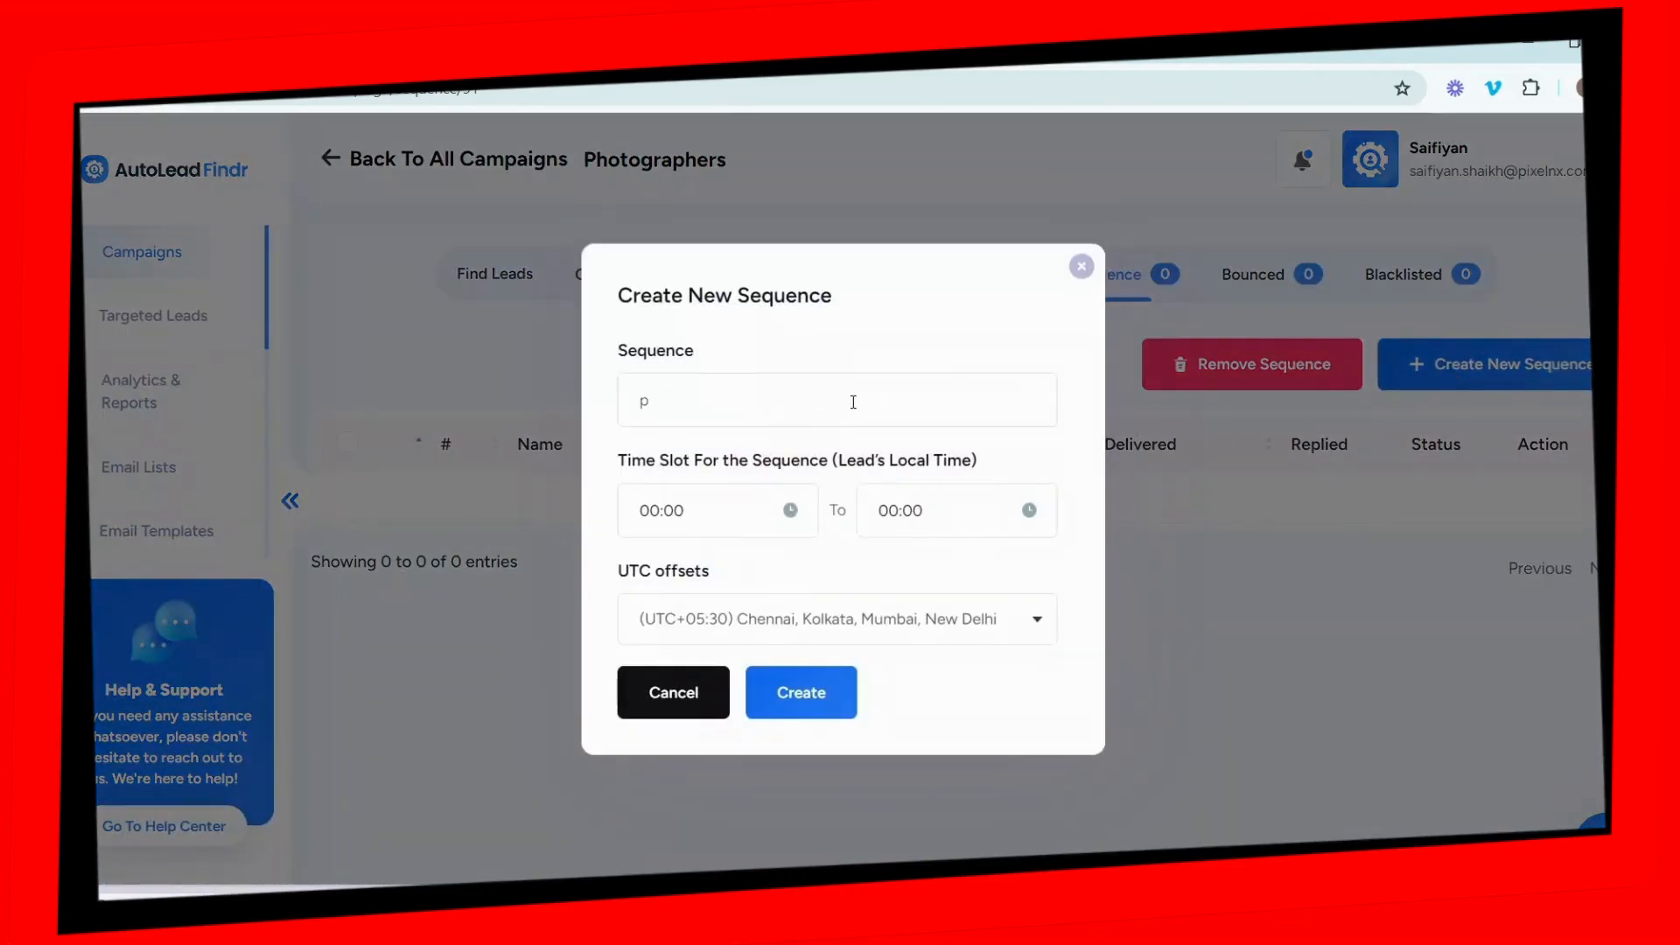
Step: Set the start of the sequence's time slot to 08:16
click(709, 517)
click(655, 575)
click(646, 383)
click(720, 575)
click(717, 513)
click(722, 626)
Step: Set the end of the sequence's time slot to 13:18, keep the UTC+05:30 offset, and create the sequence
click(919, 515)
click(894, 575)
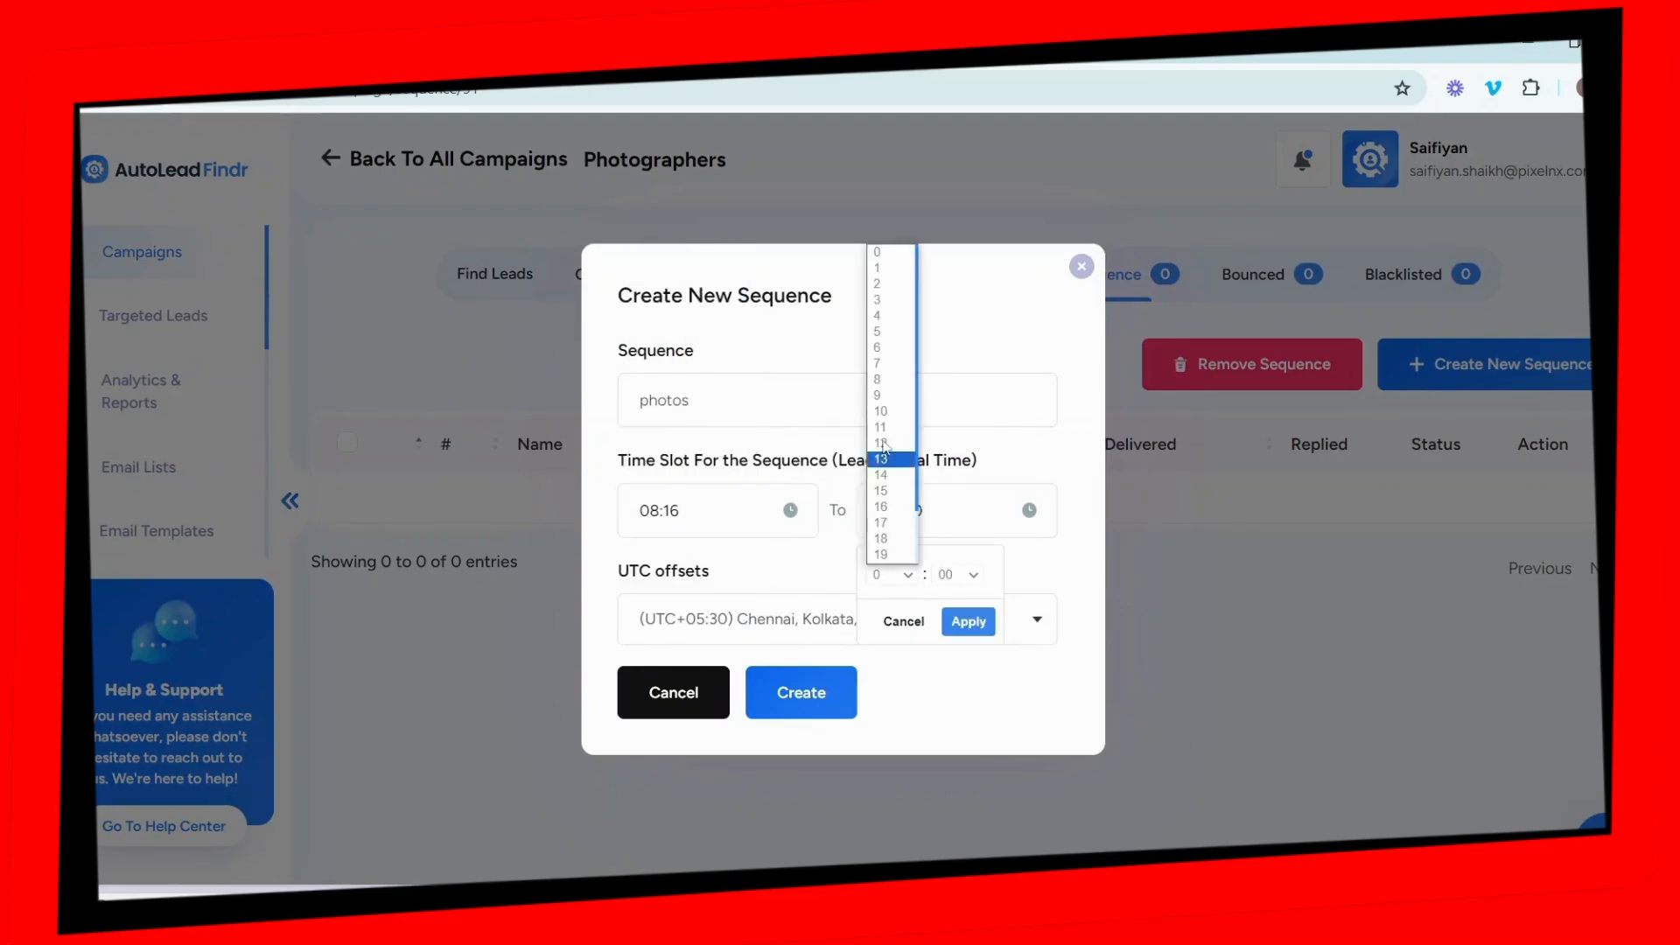
click(889, 462)
click(950, 577)
click(951, 544)
click(978, 623)
click(862, 630)
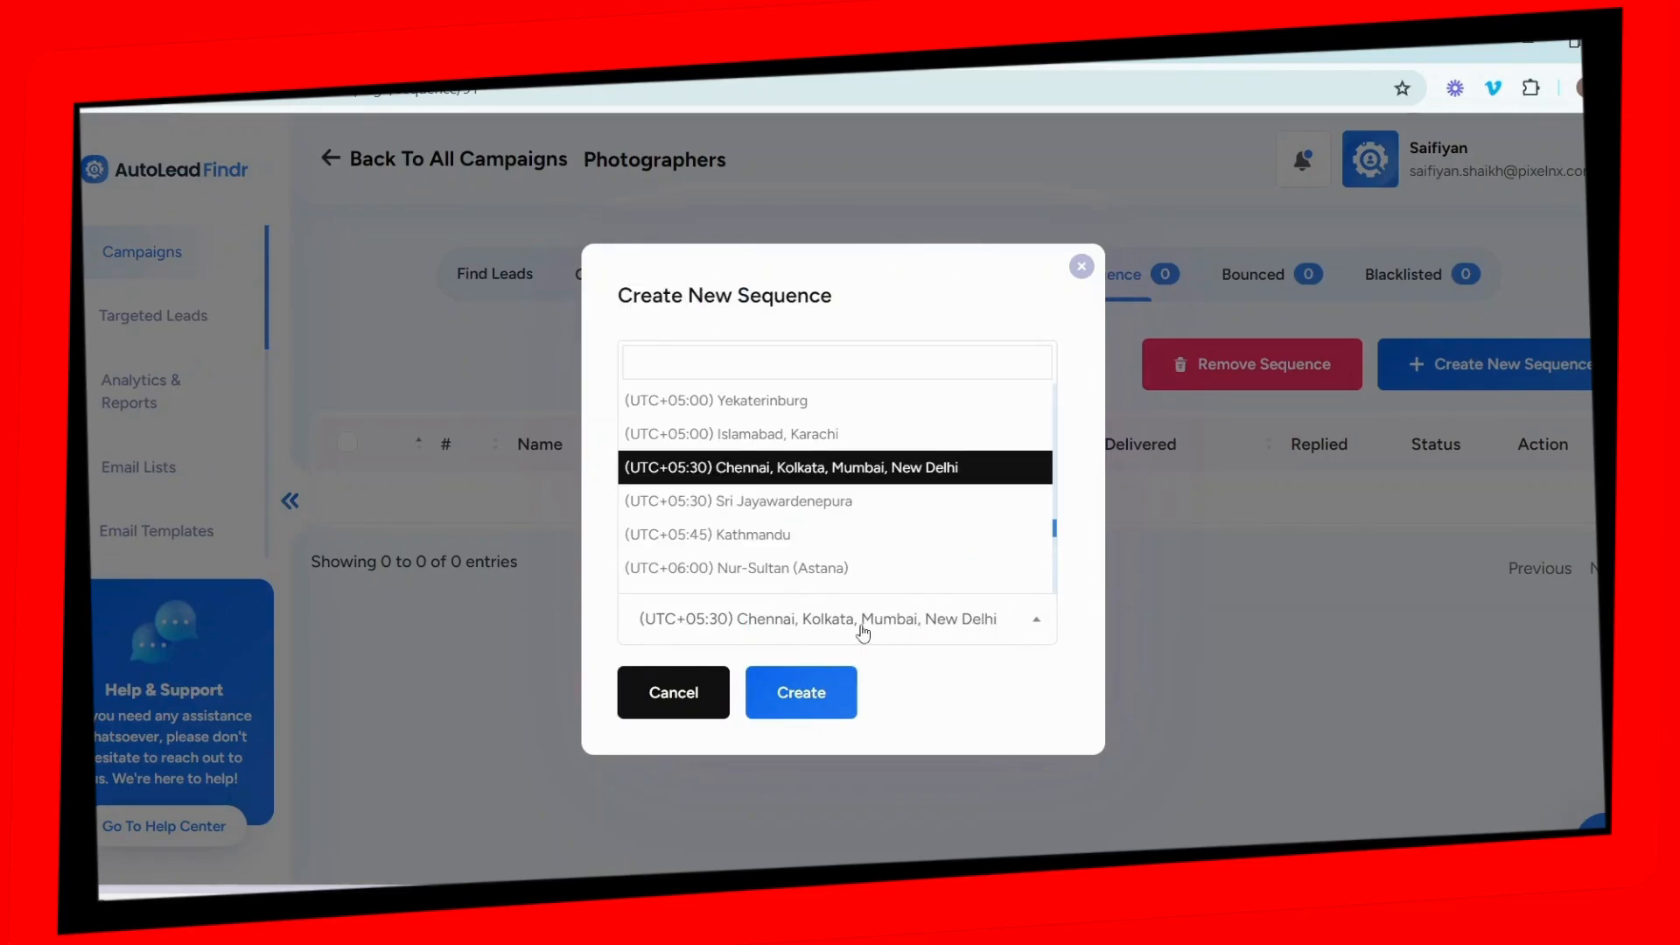
click(863, 631)
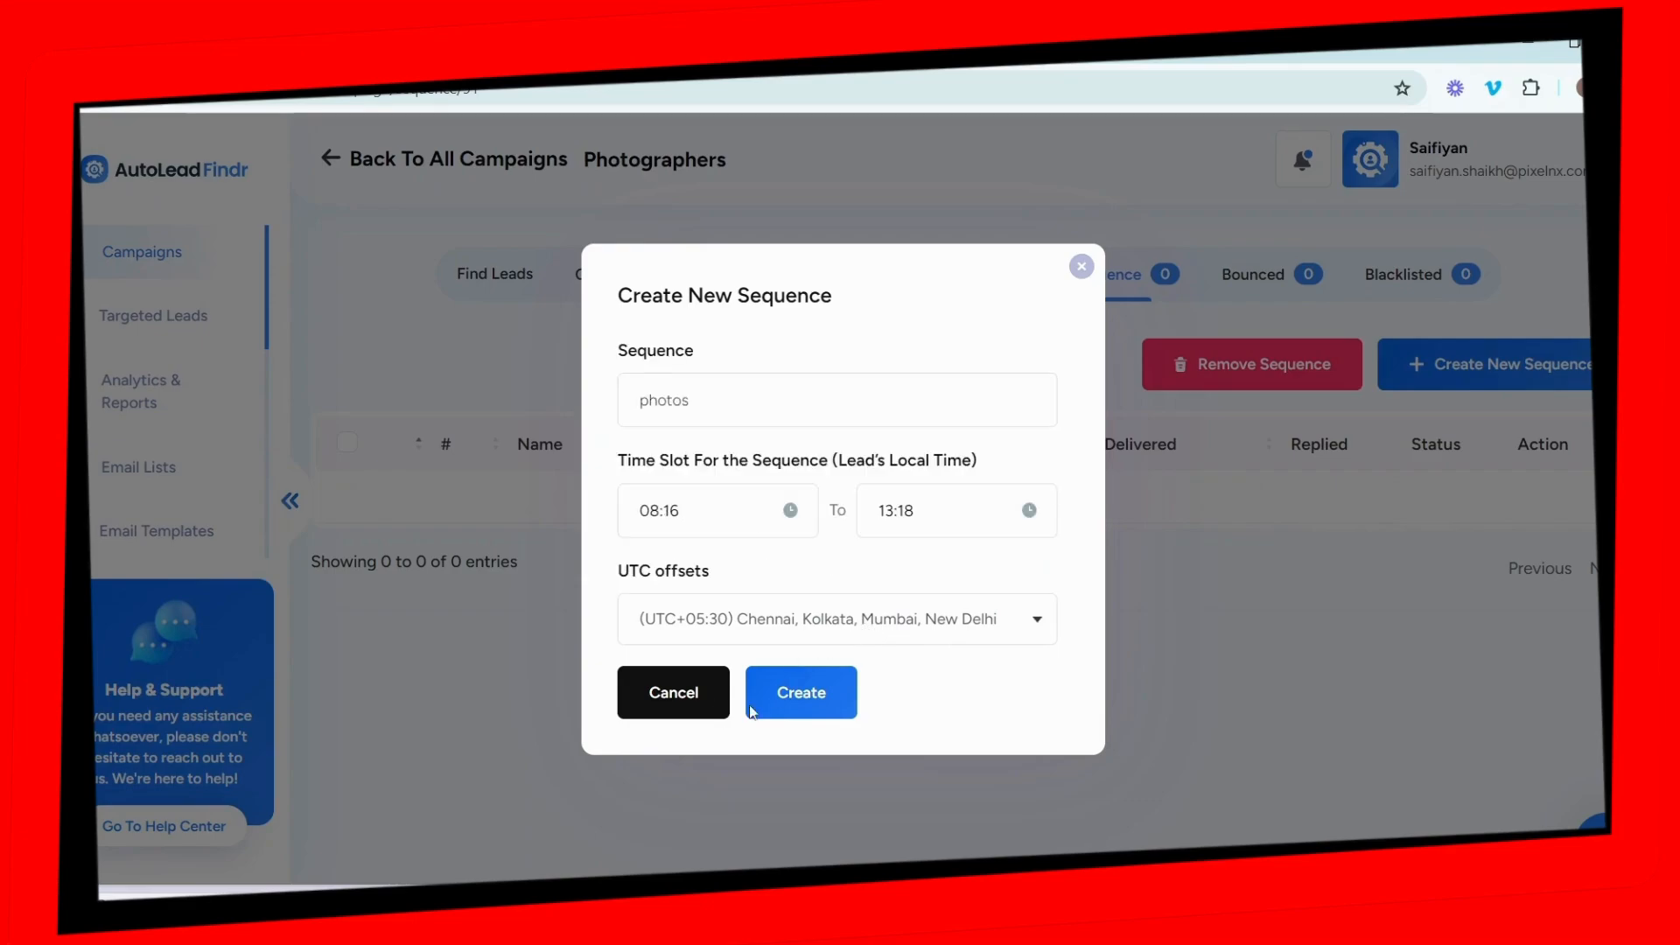
click(800, 696)
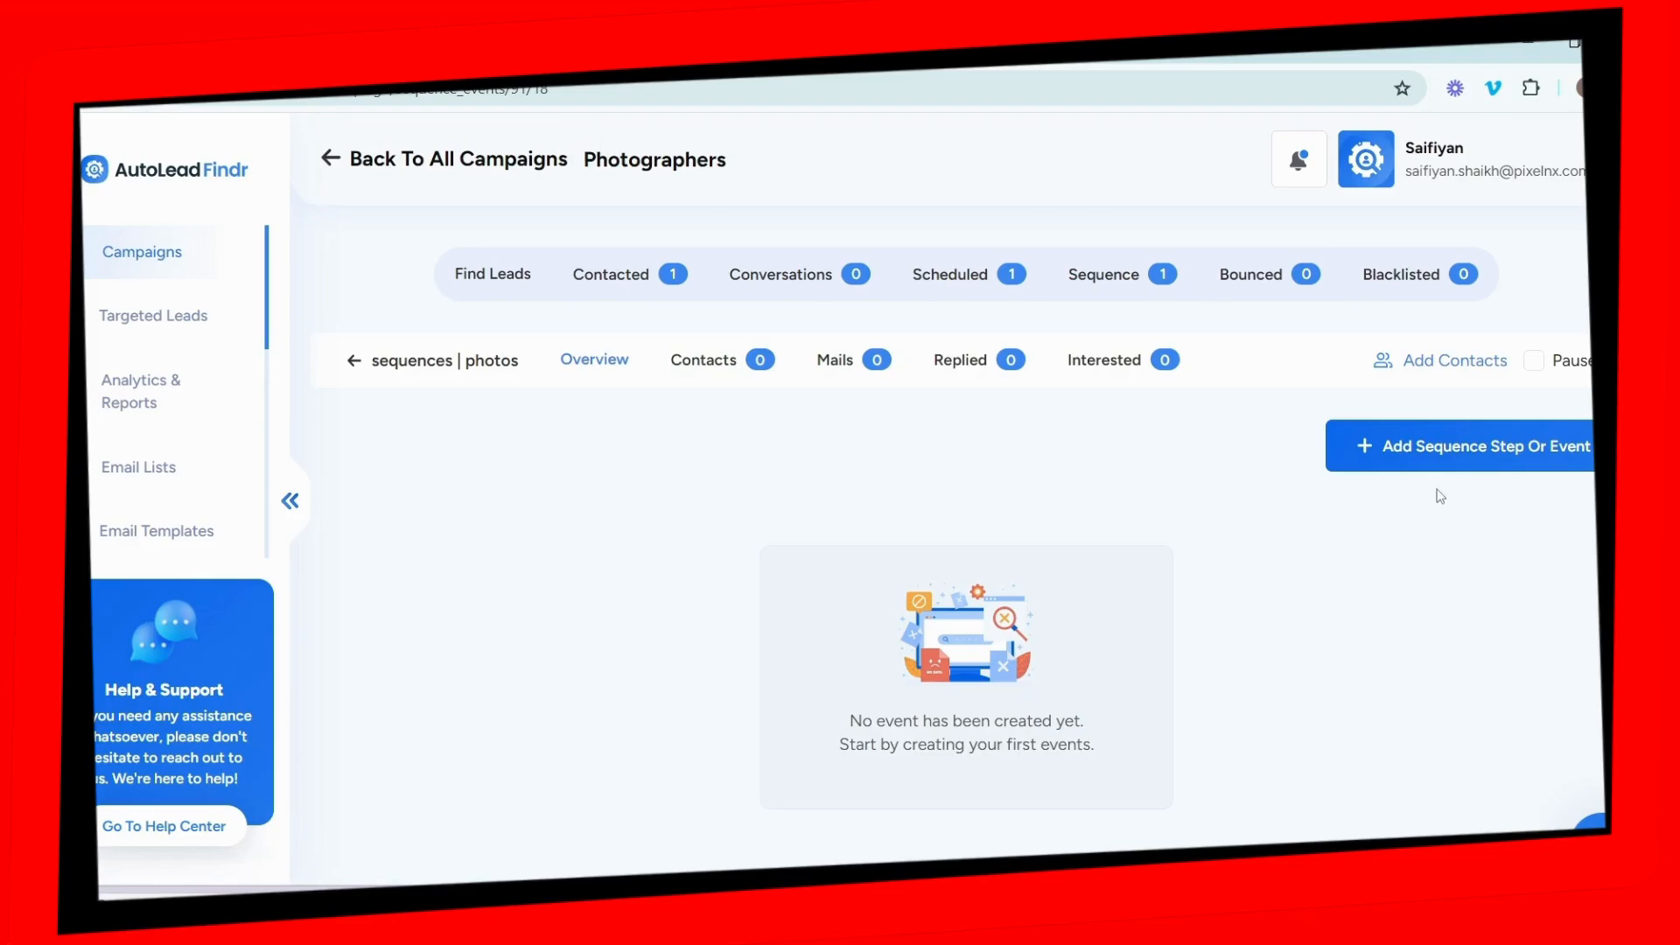
Step: Start a new step in the photos sequence titled "event1" with the event type Send Email
click(1417, 448)
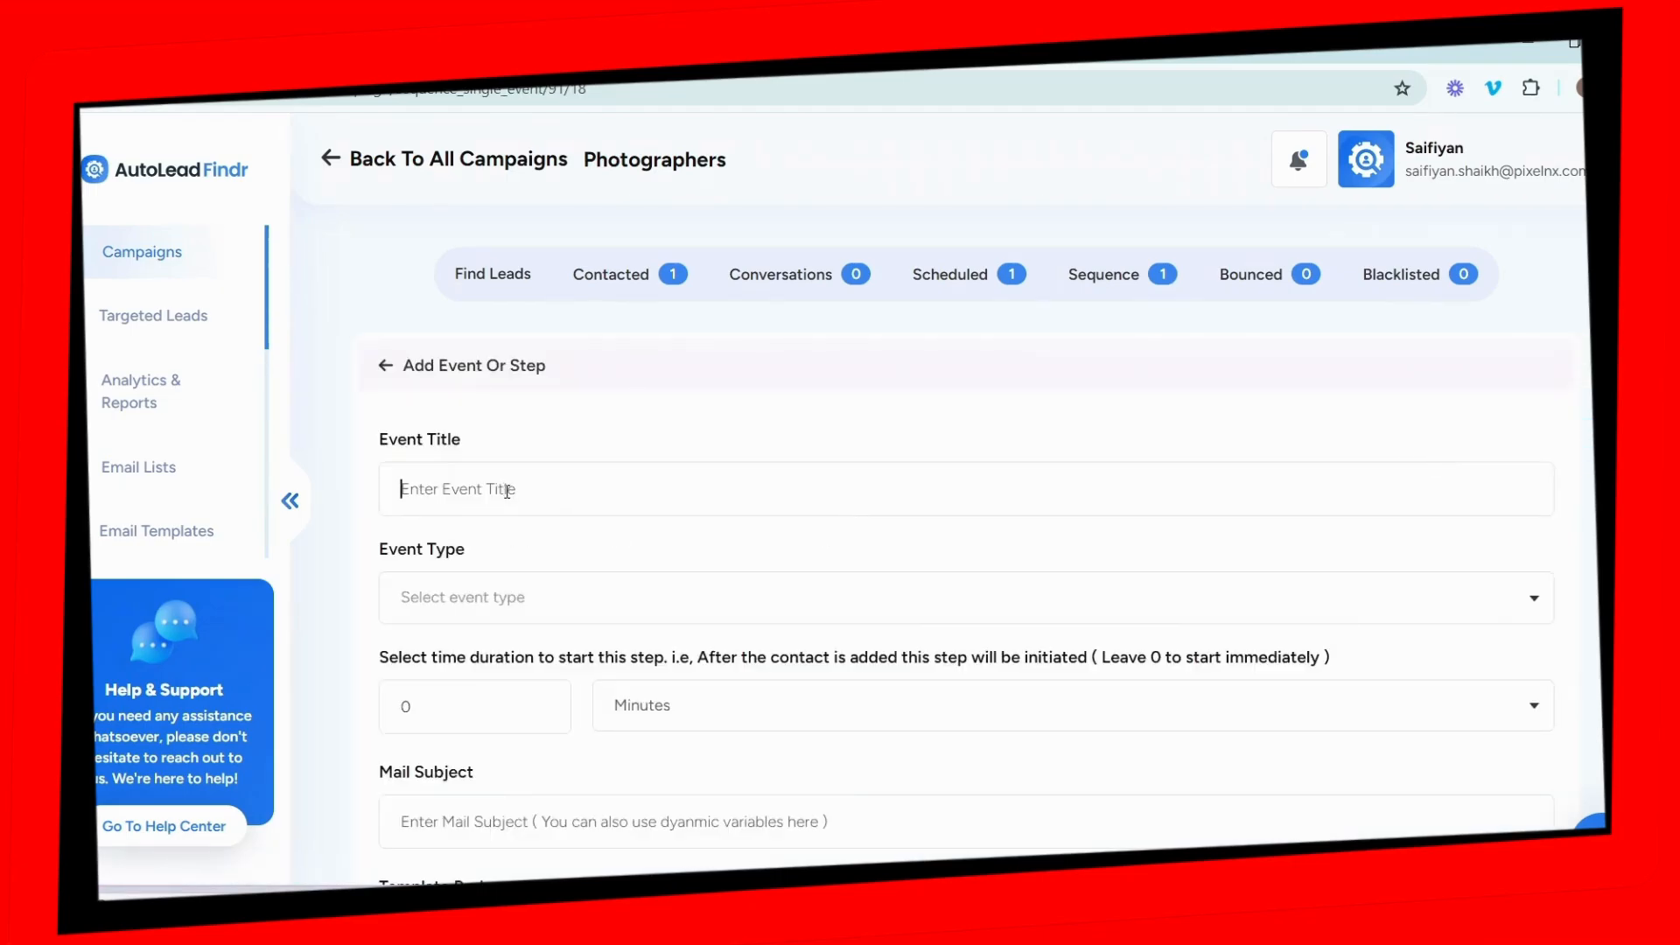
text(event1)
click(502, 602)
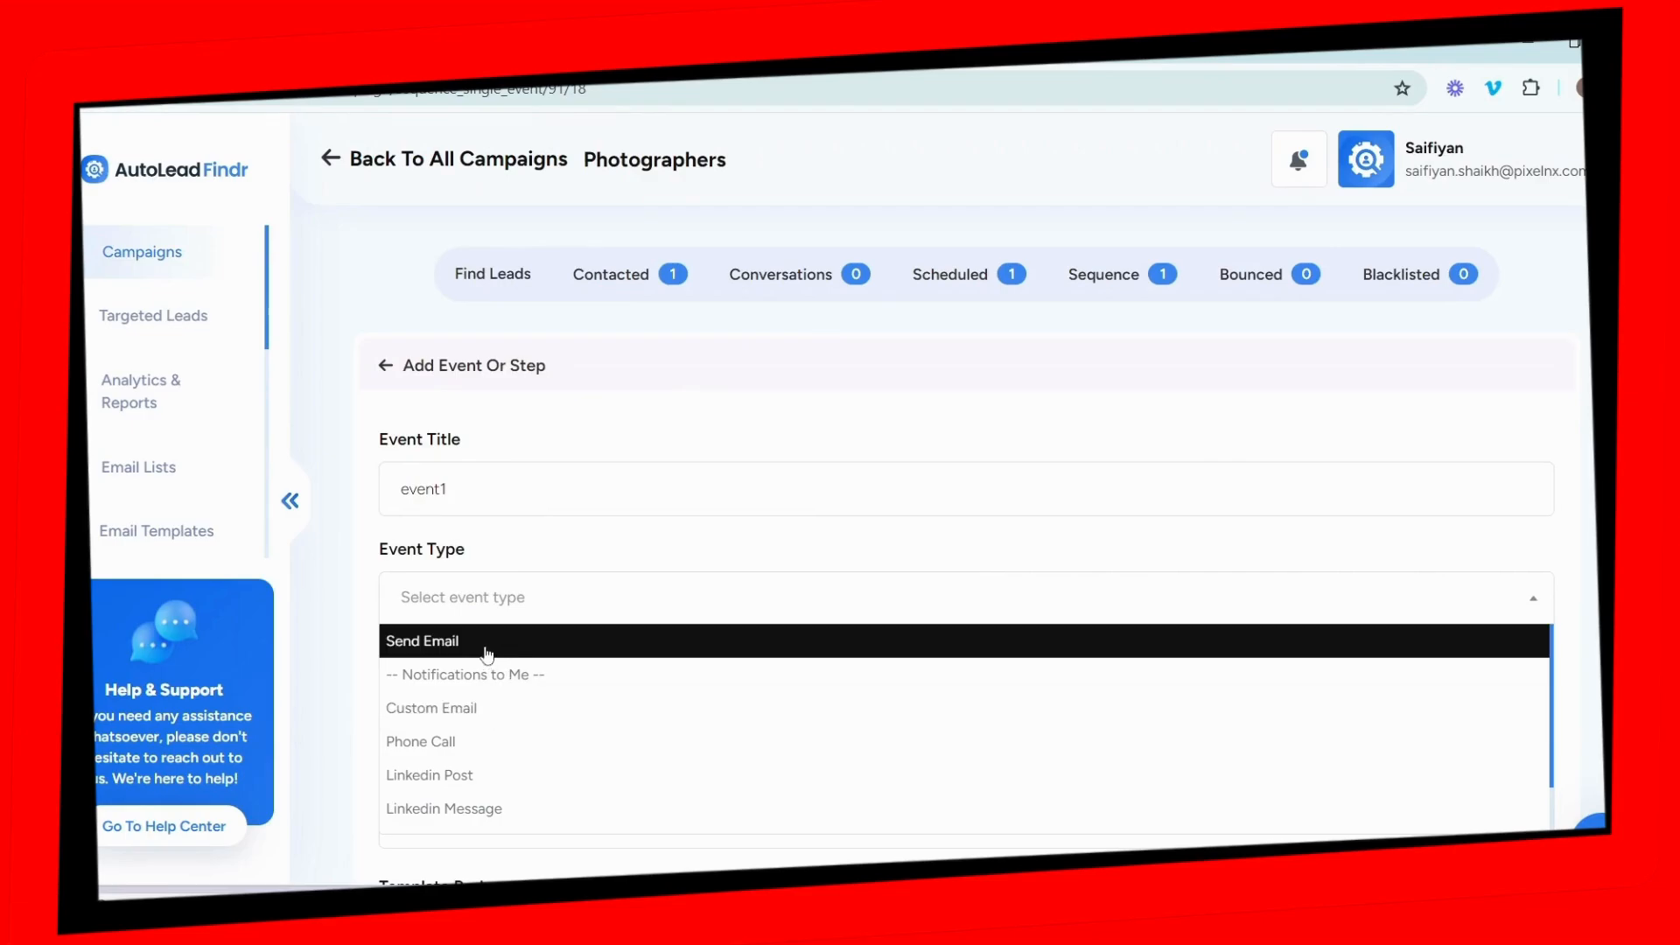
scroll(487, 655, down, 2)
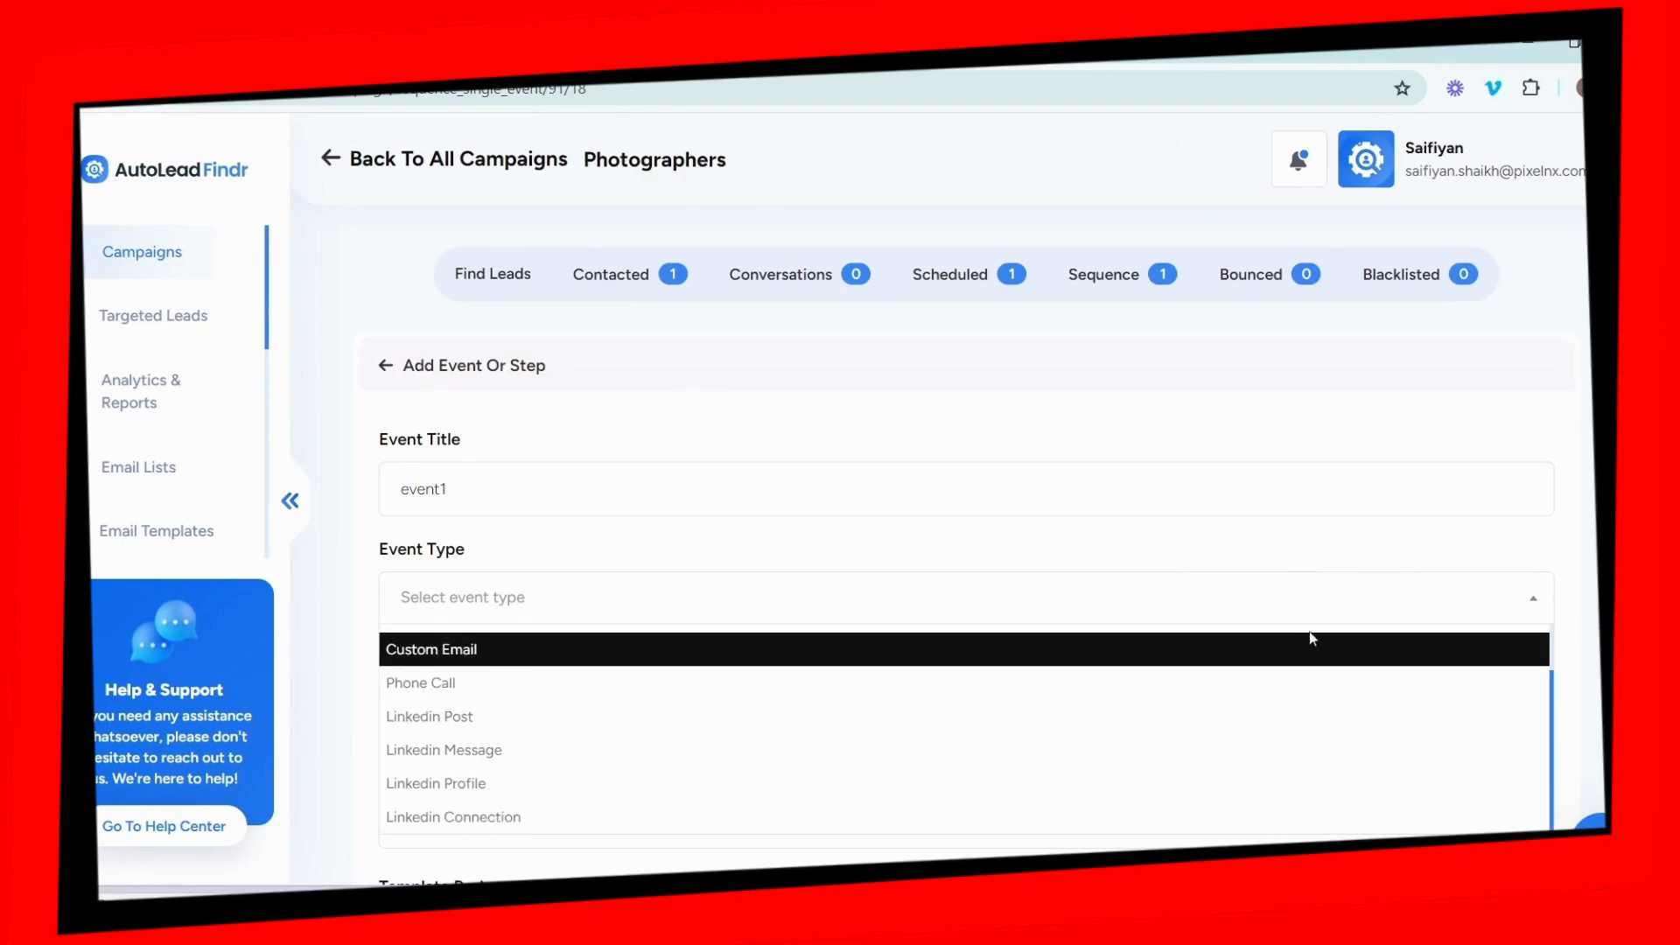
scroll(1584, 573, down, 3)
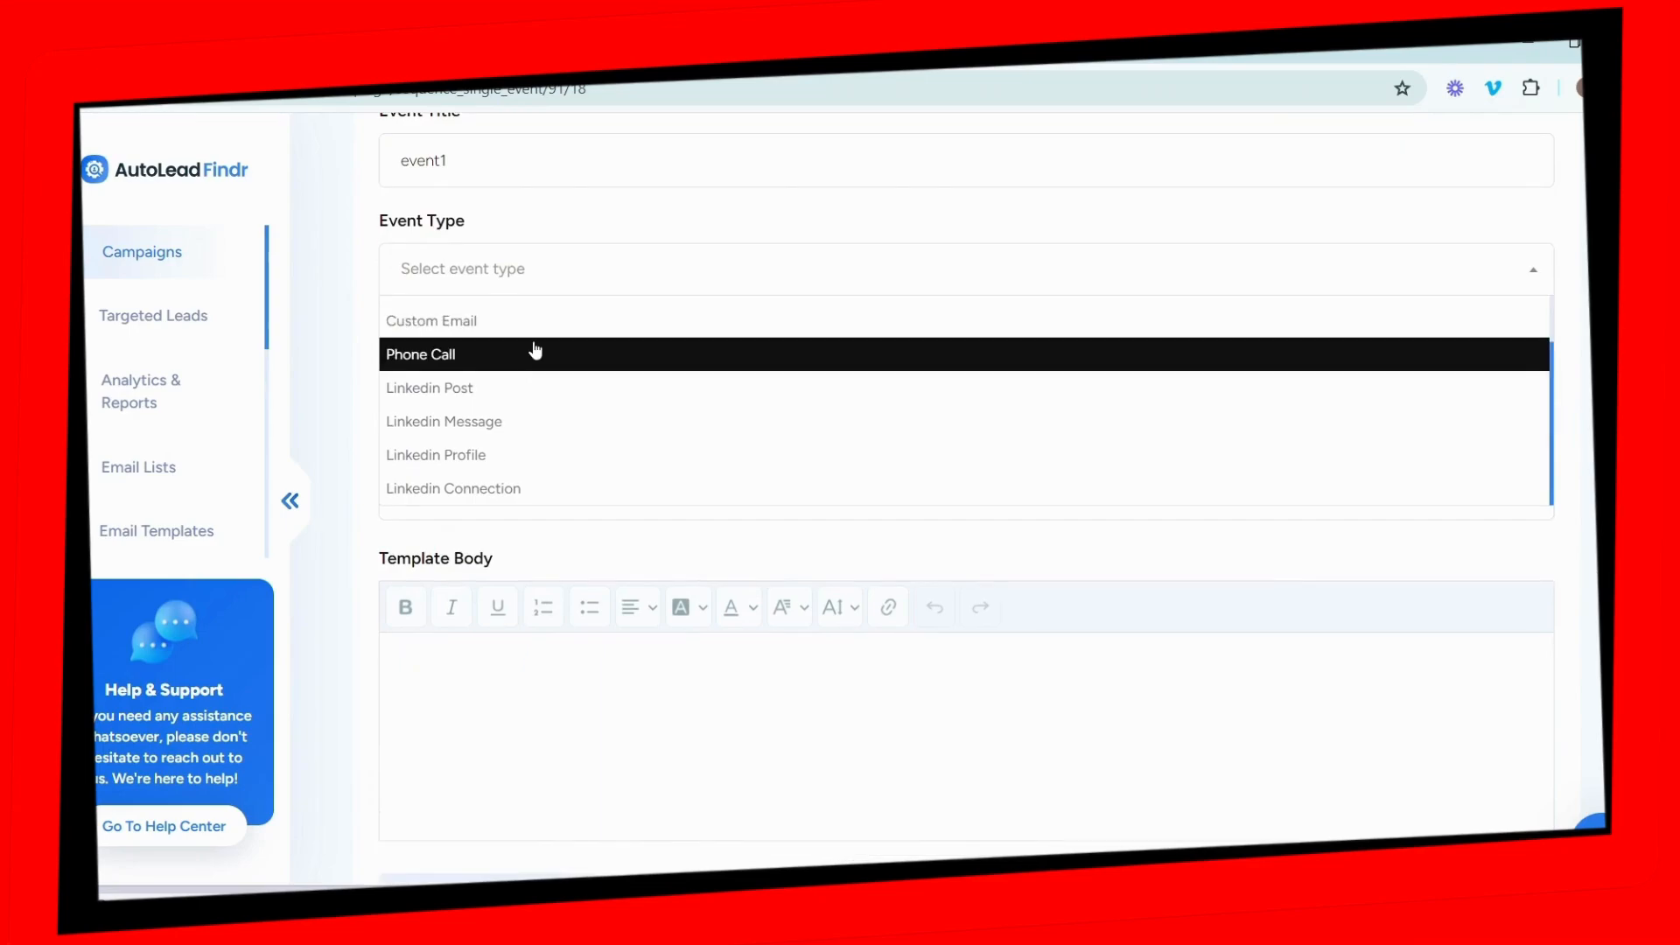
scroll(535, 351, down, 1)
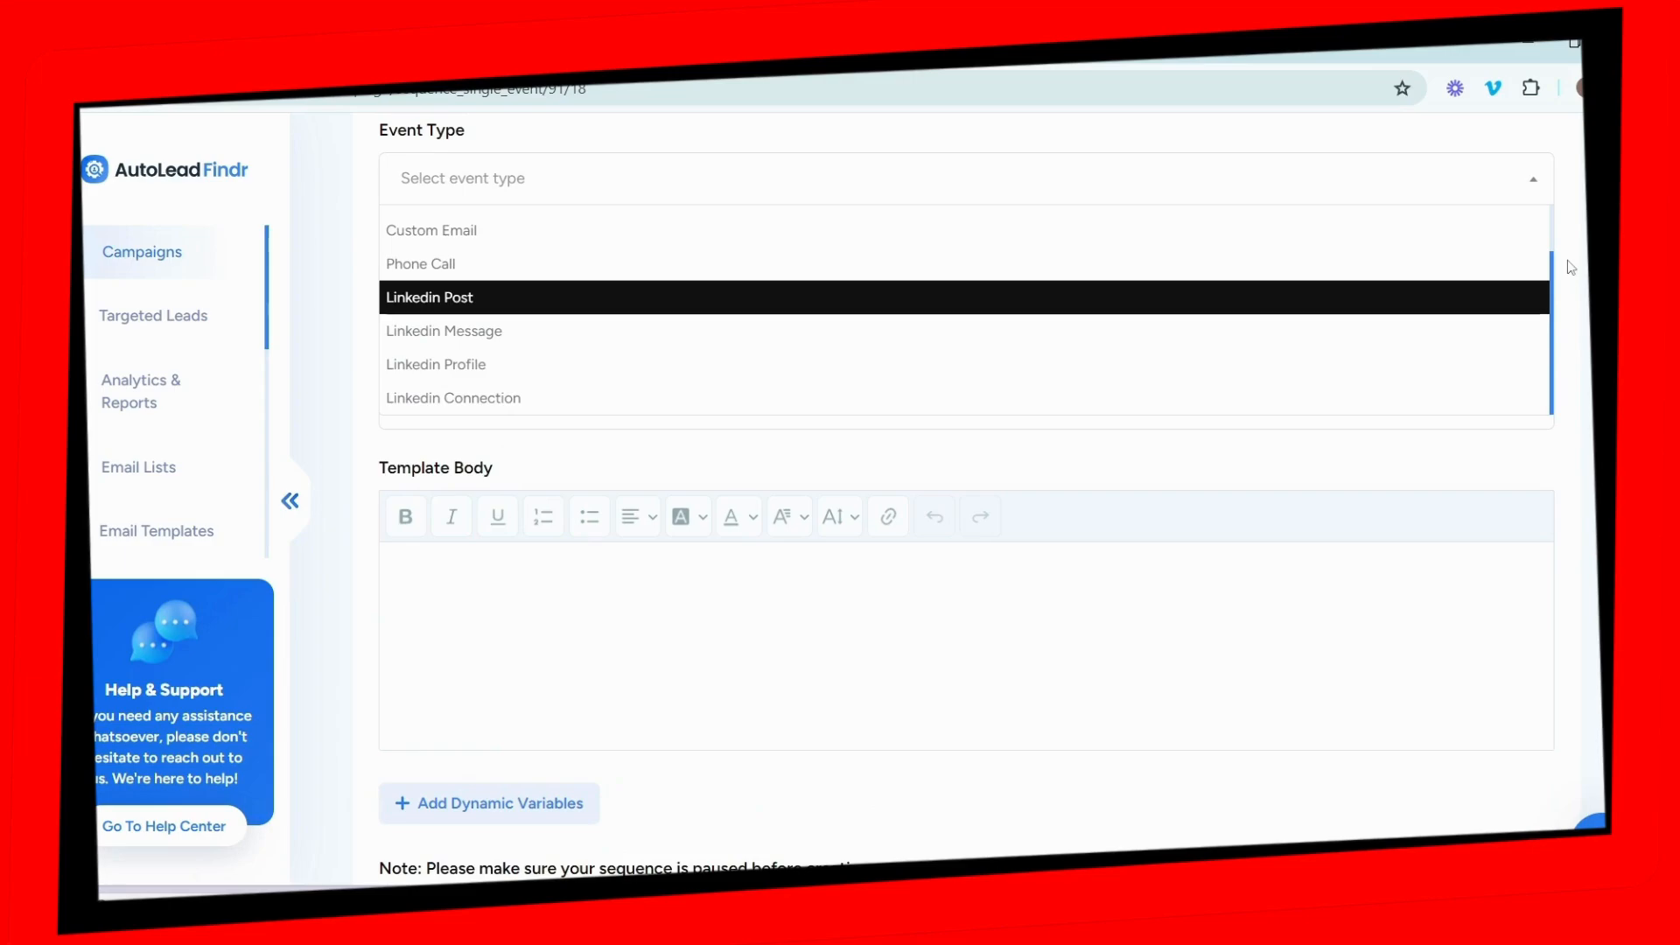
scroll(1549, 236, up, 1)
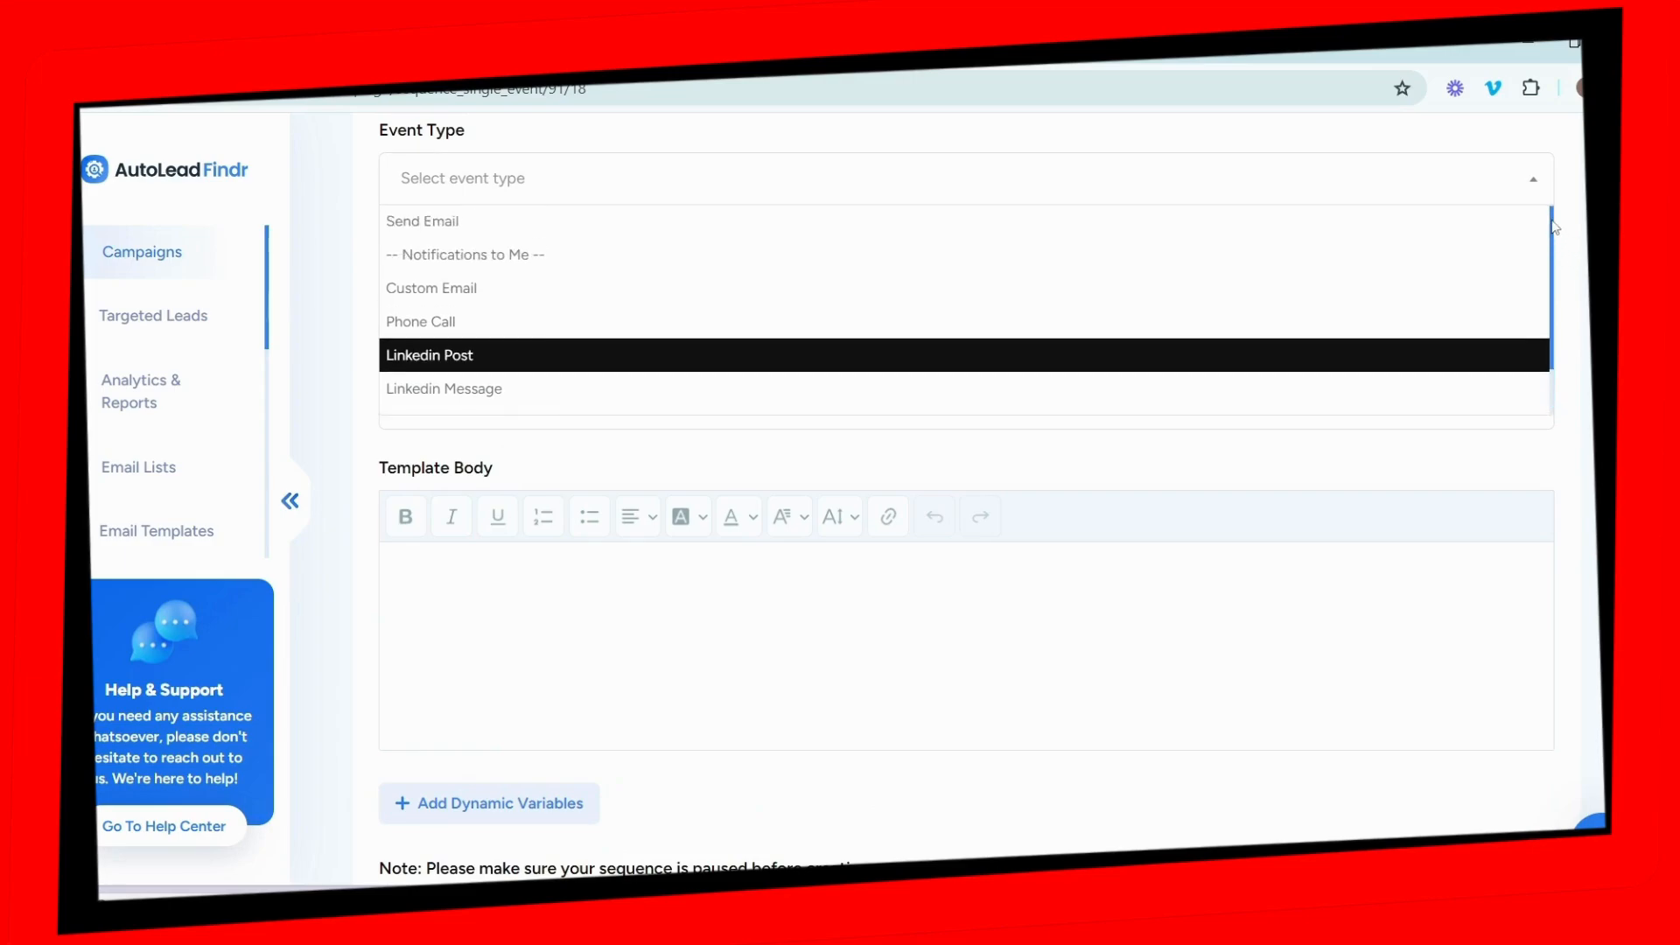
click(1271, 230)
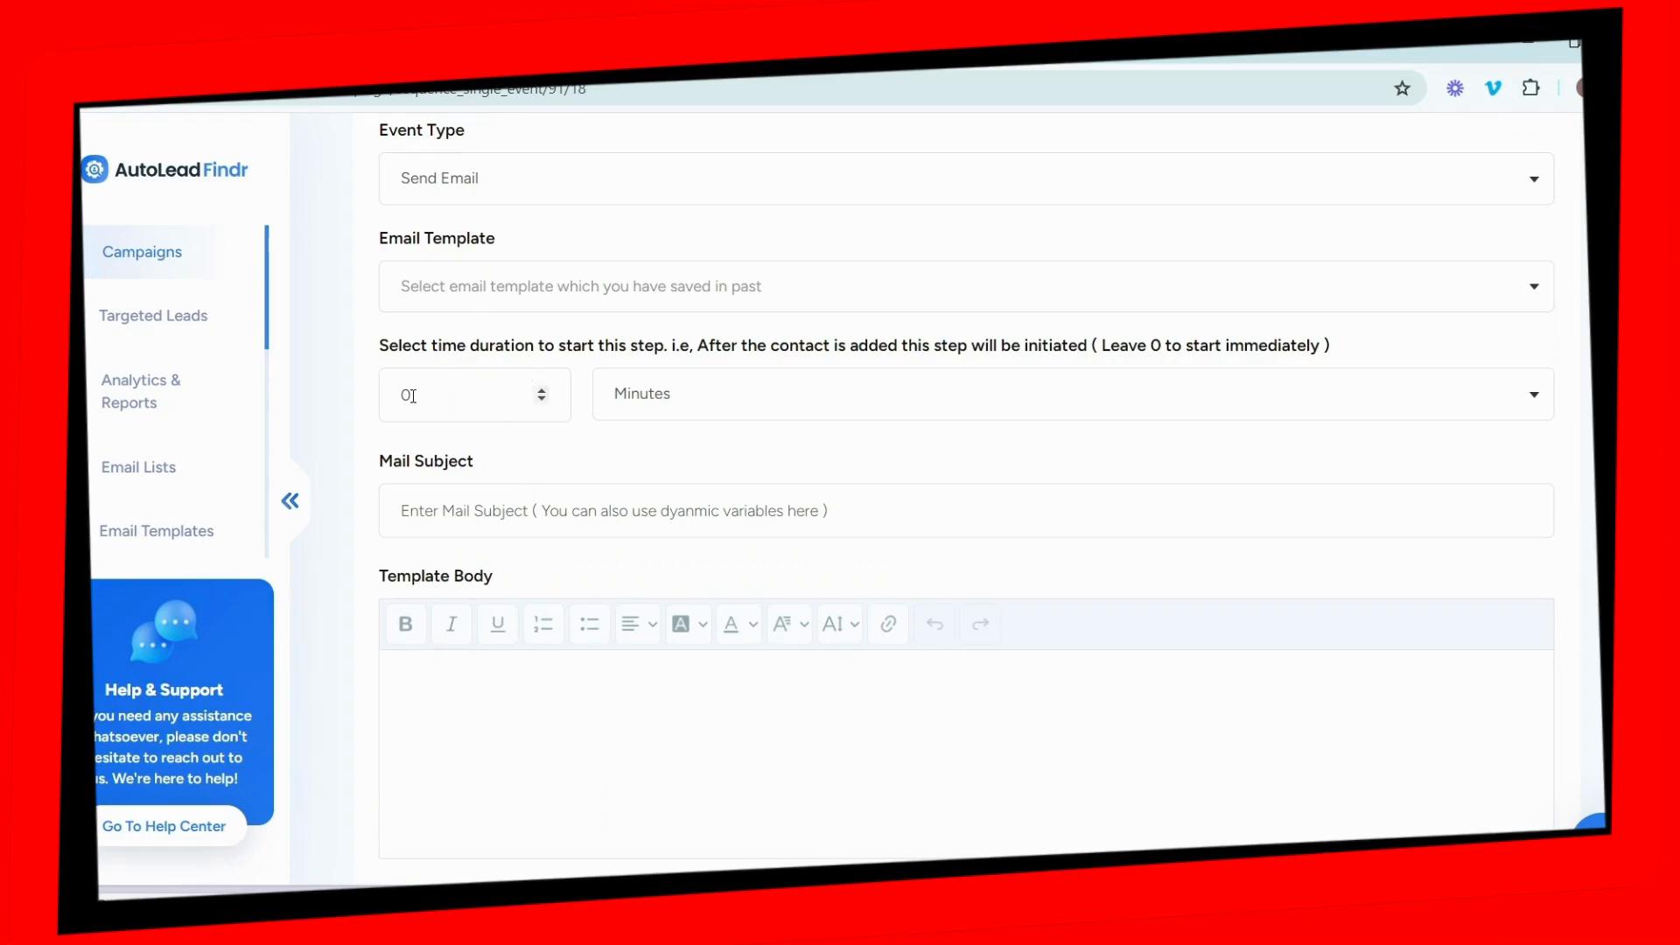
Step: Try a start delay of 5 minutes for the event and reset it to 0 minutes
drag(412, 396, 401, 393)
click(704, 403)
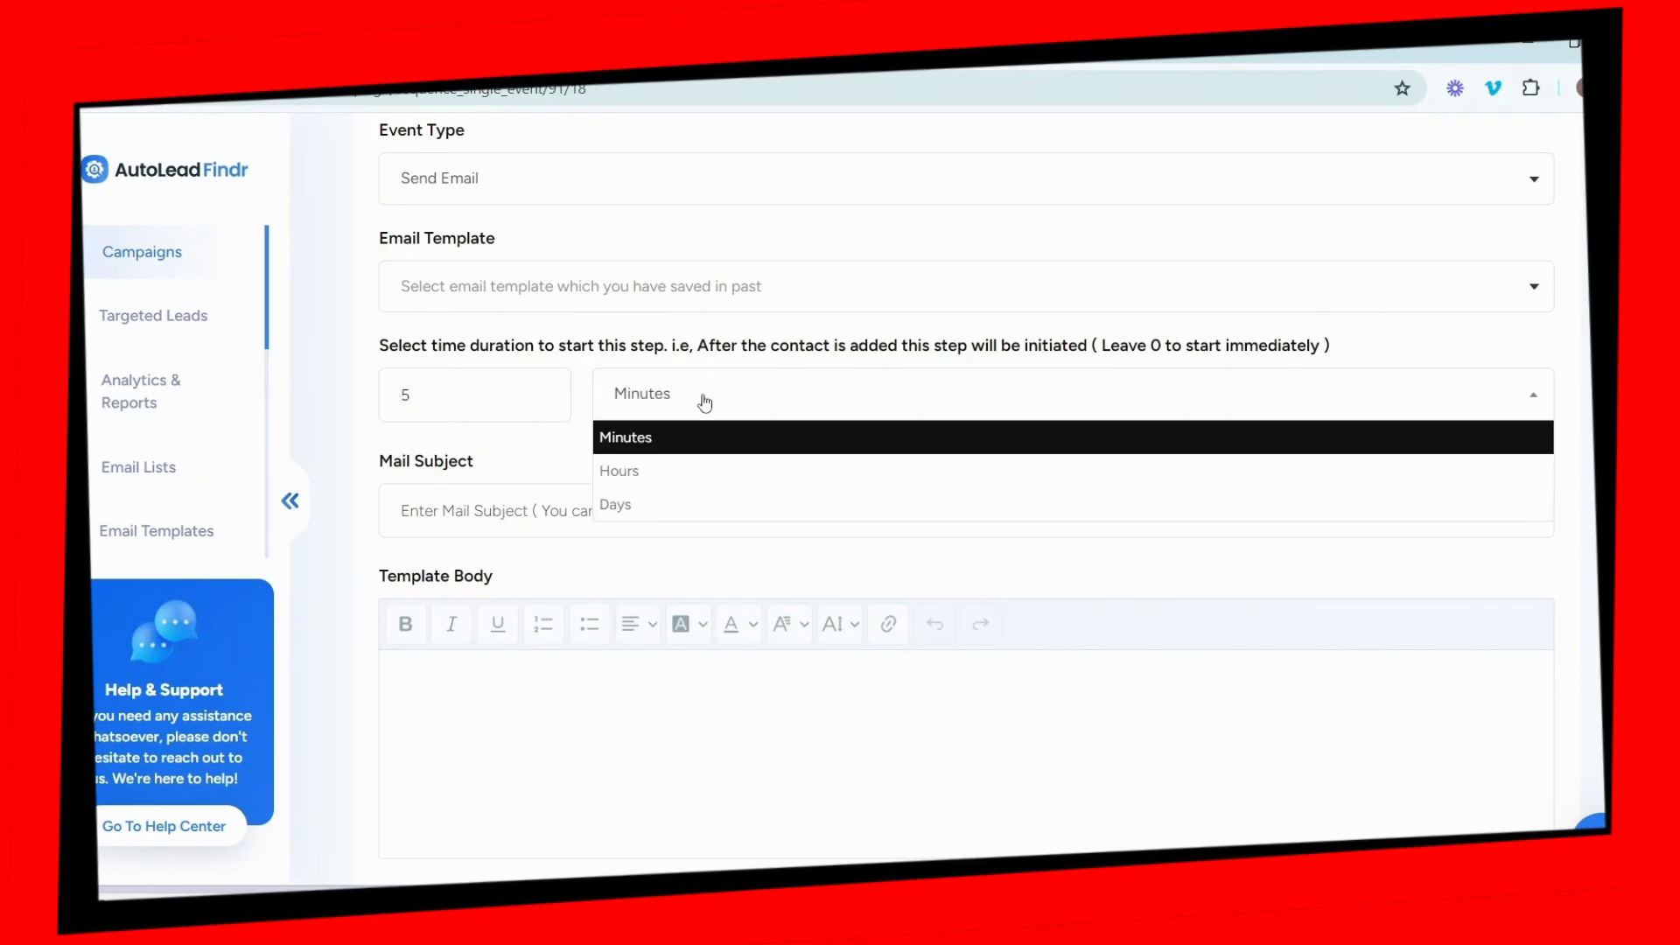
click(670, 440)
drag(473, 397, 389, 387)
text(0)
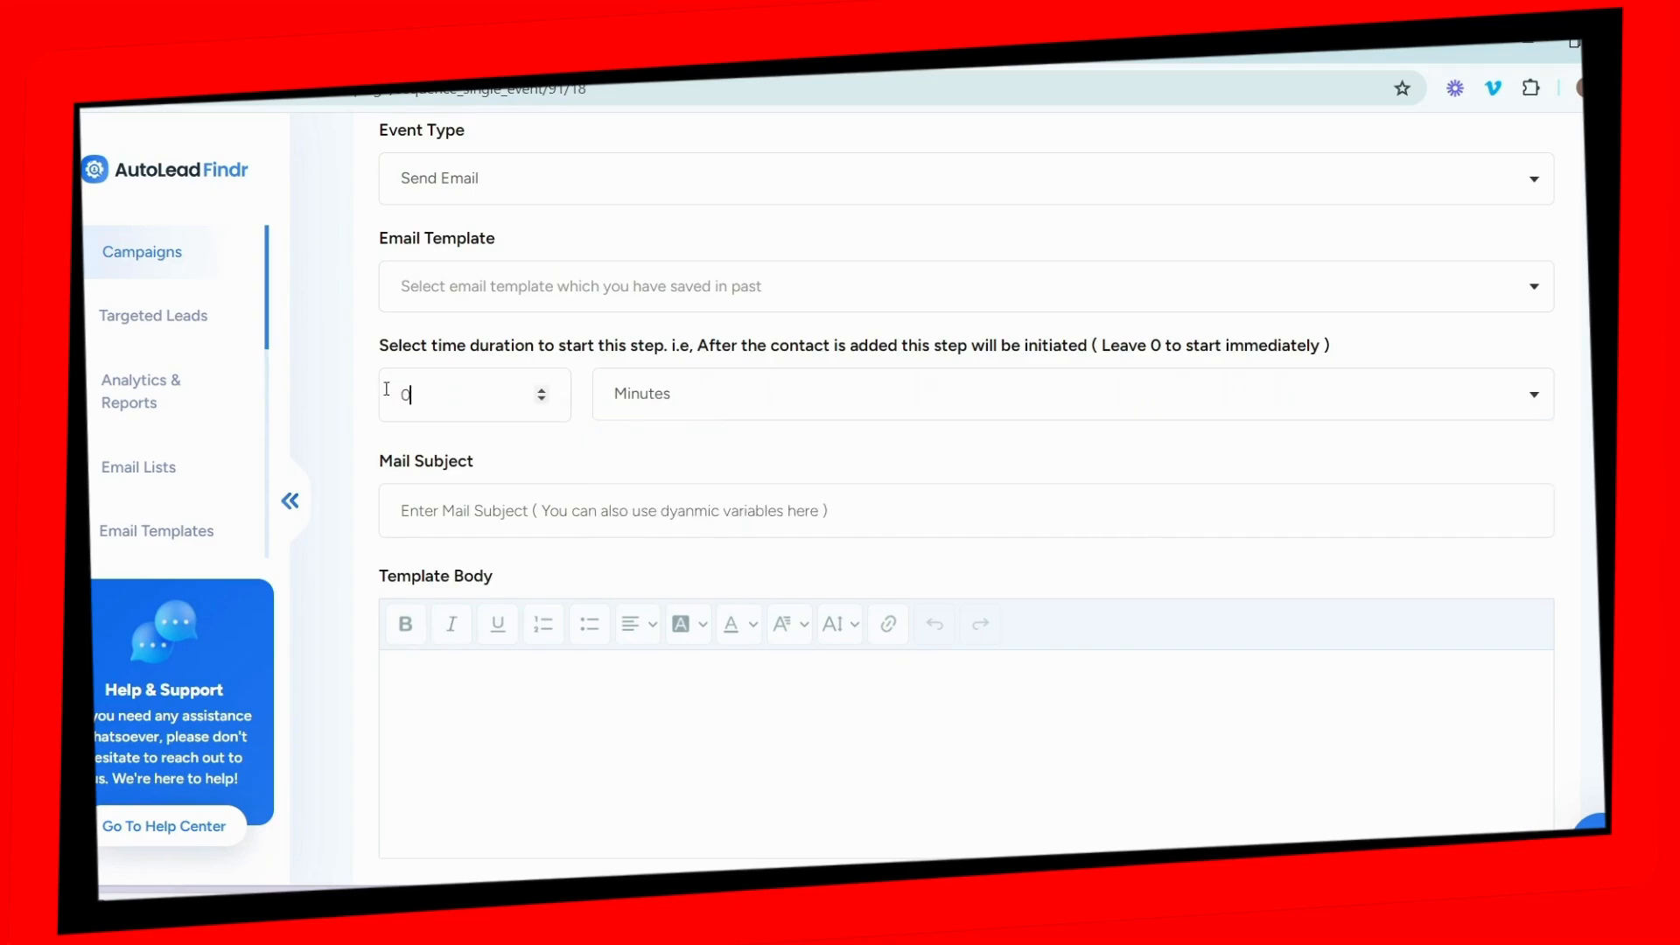
Step: Enter "event1" as the mail subject and write "hello ," and "see you soon!" on separate lines of the template body
click(891, 509)
text(event1)
scroll(879, 517, down, 2)
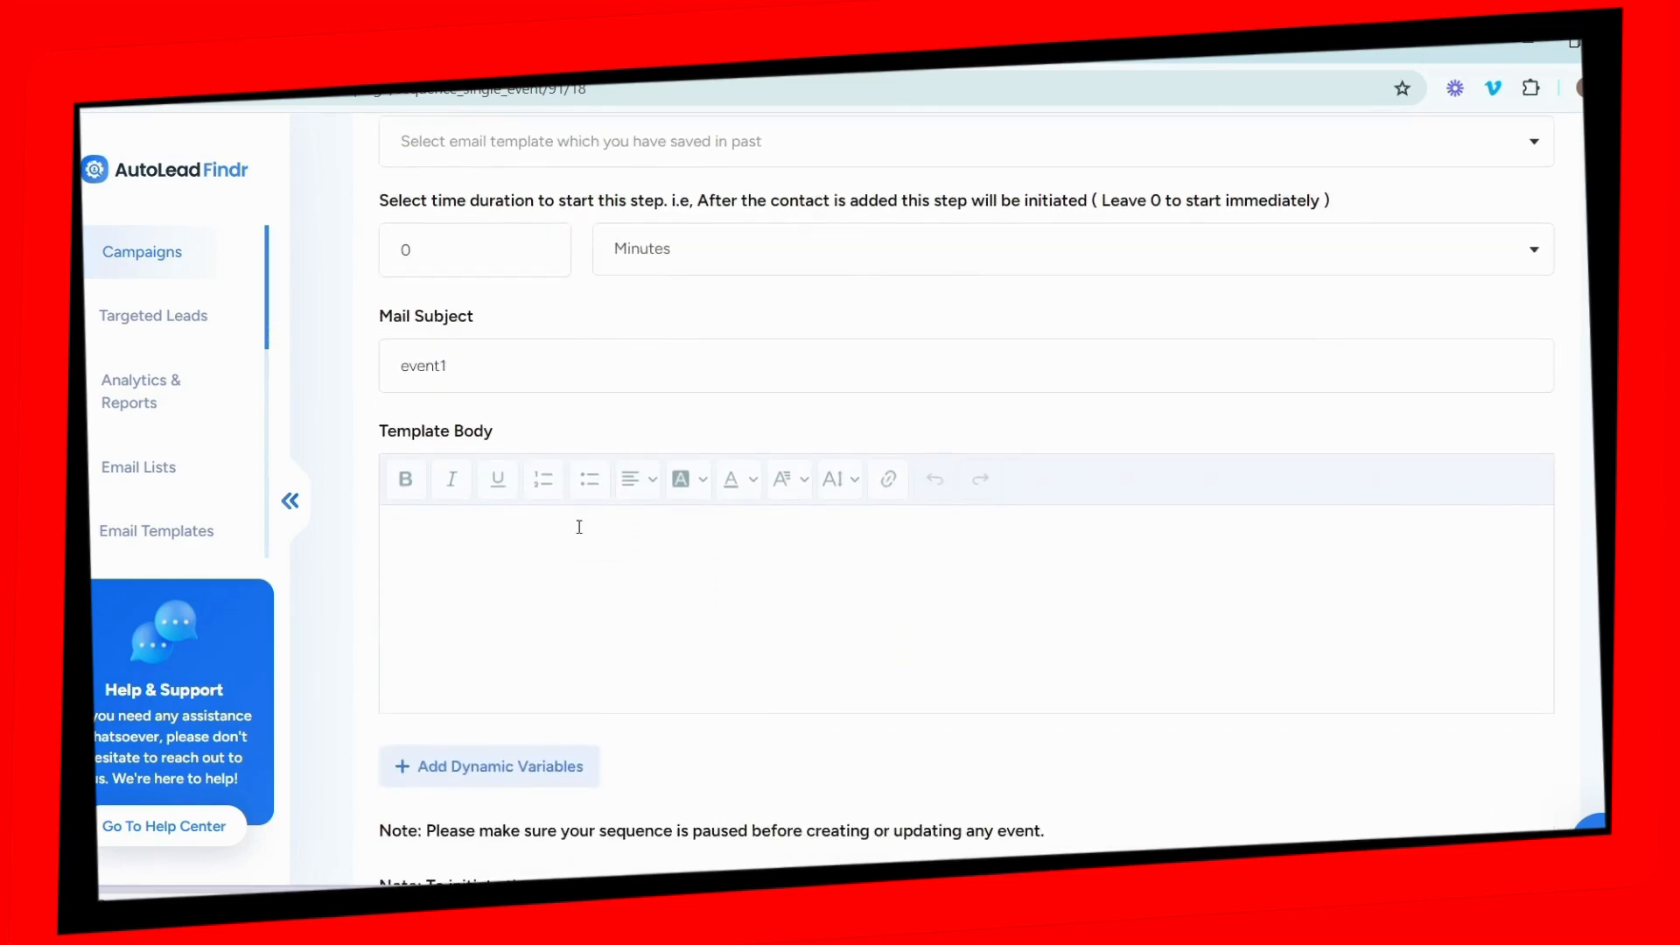
click(488, 562)
text(hello ,)
key(Return)
text(see you soon!)
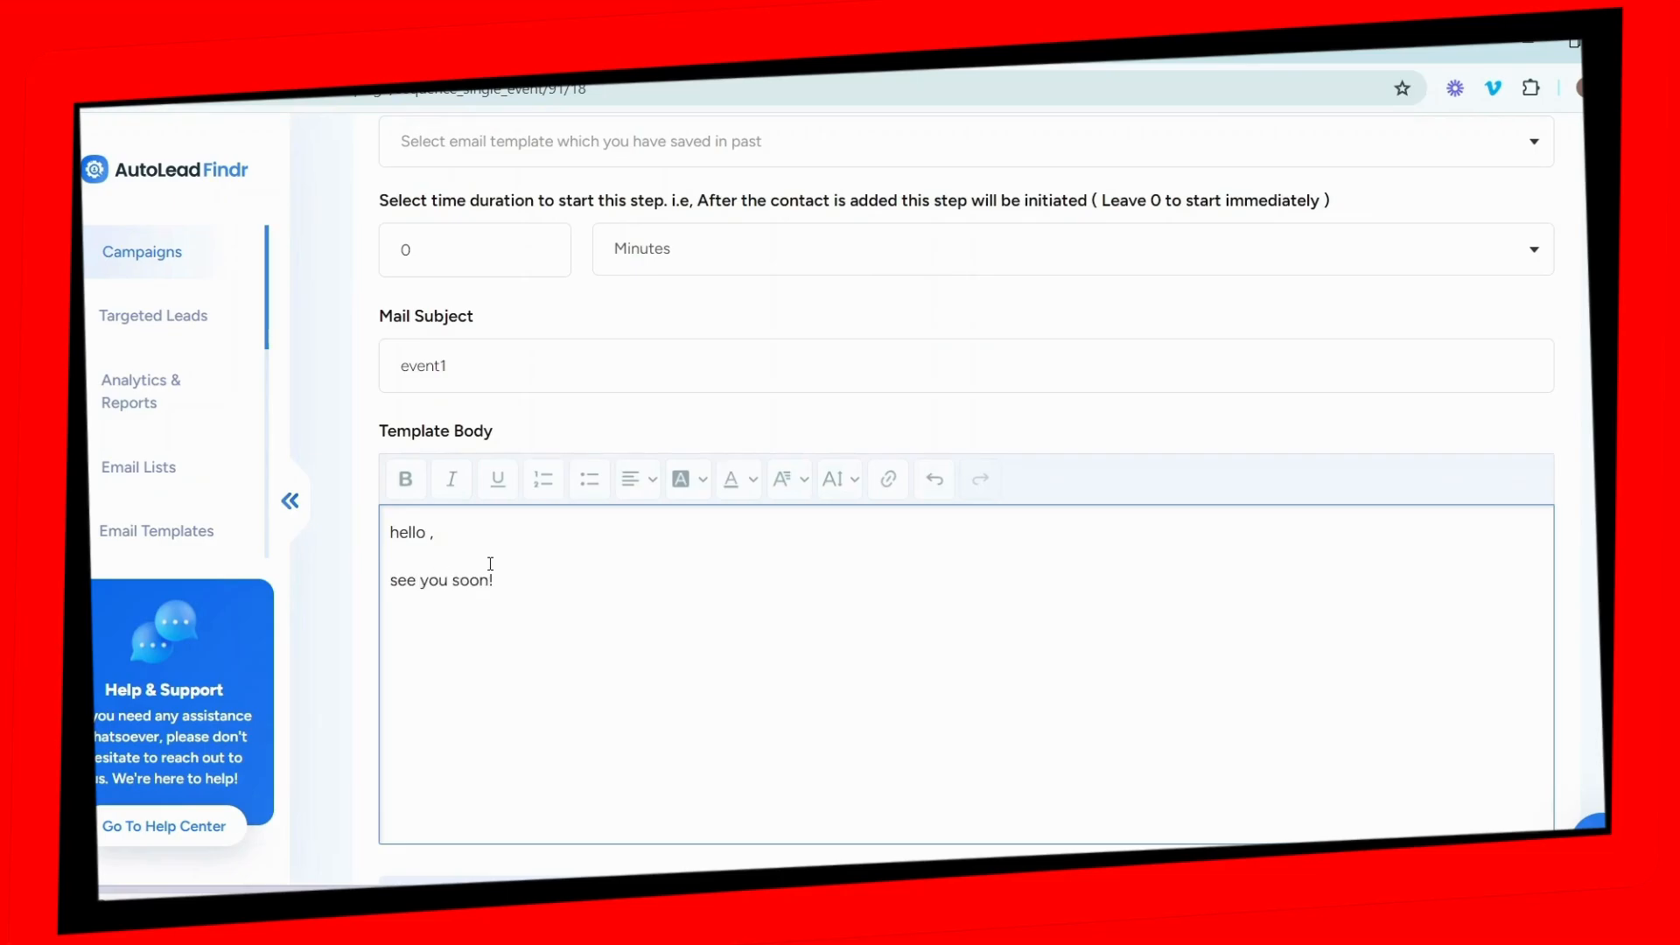
Step: Append the company name dynamic variable after "see you soon!" and create the event
scroll(488, 577, down, 3)
click(480, 606)
click(875, 408)
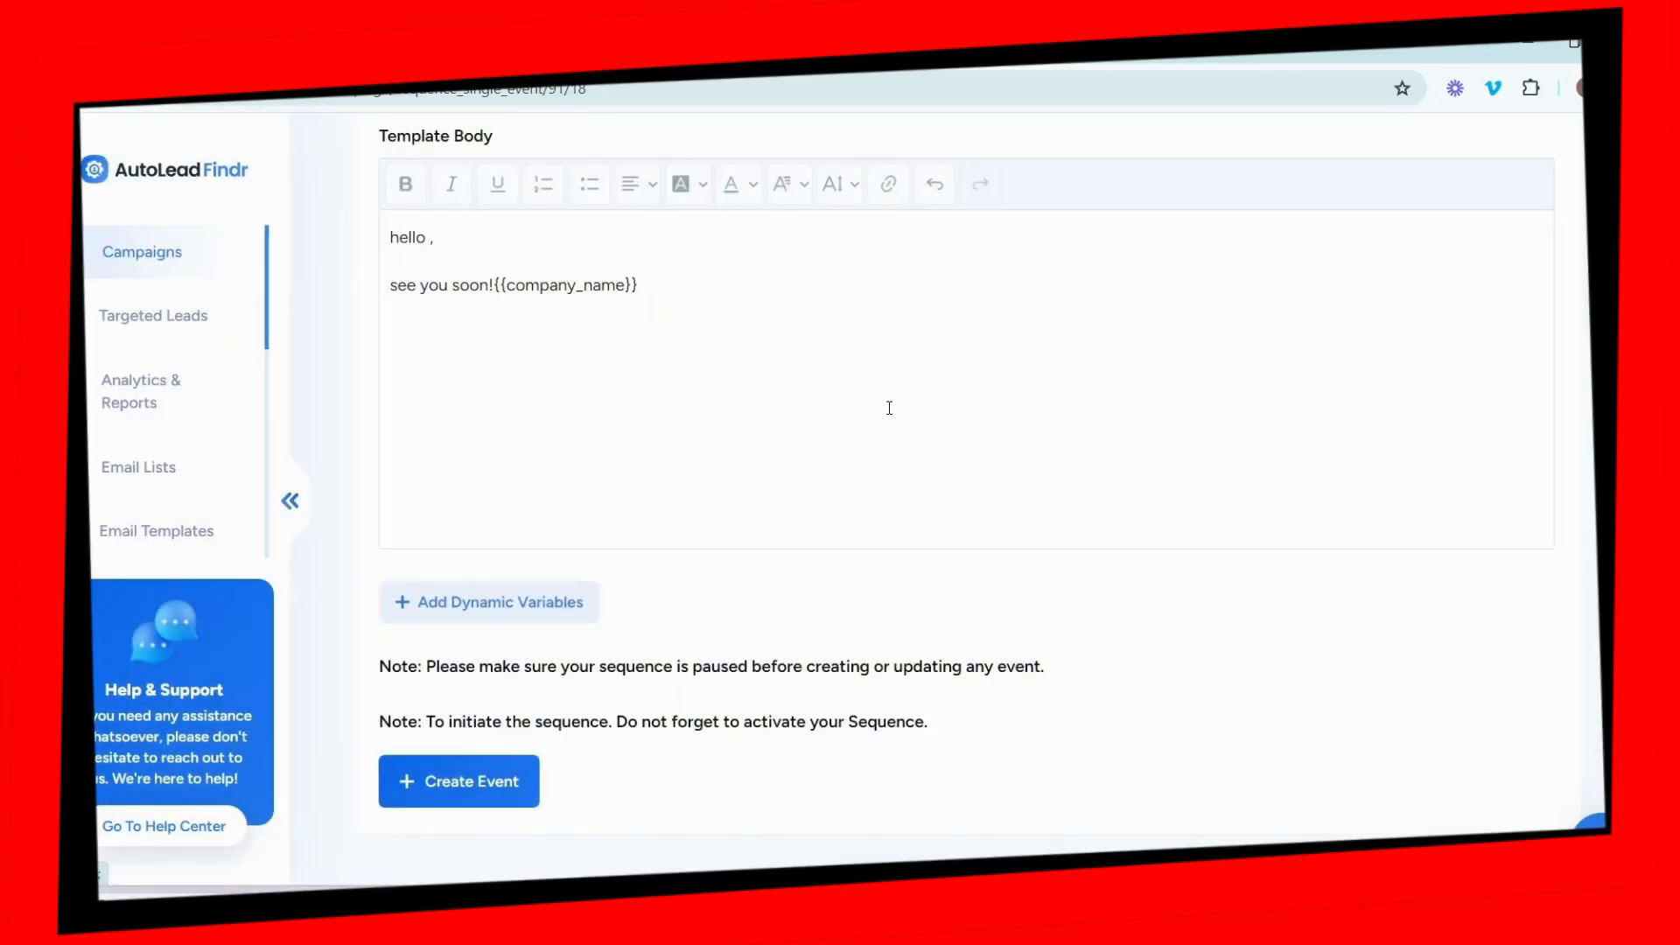
click(457, 786)
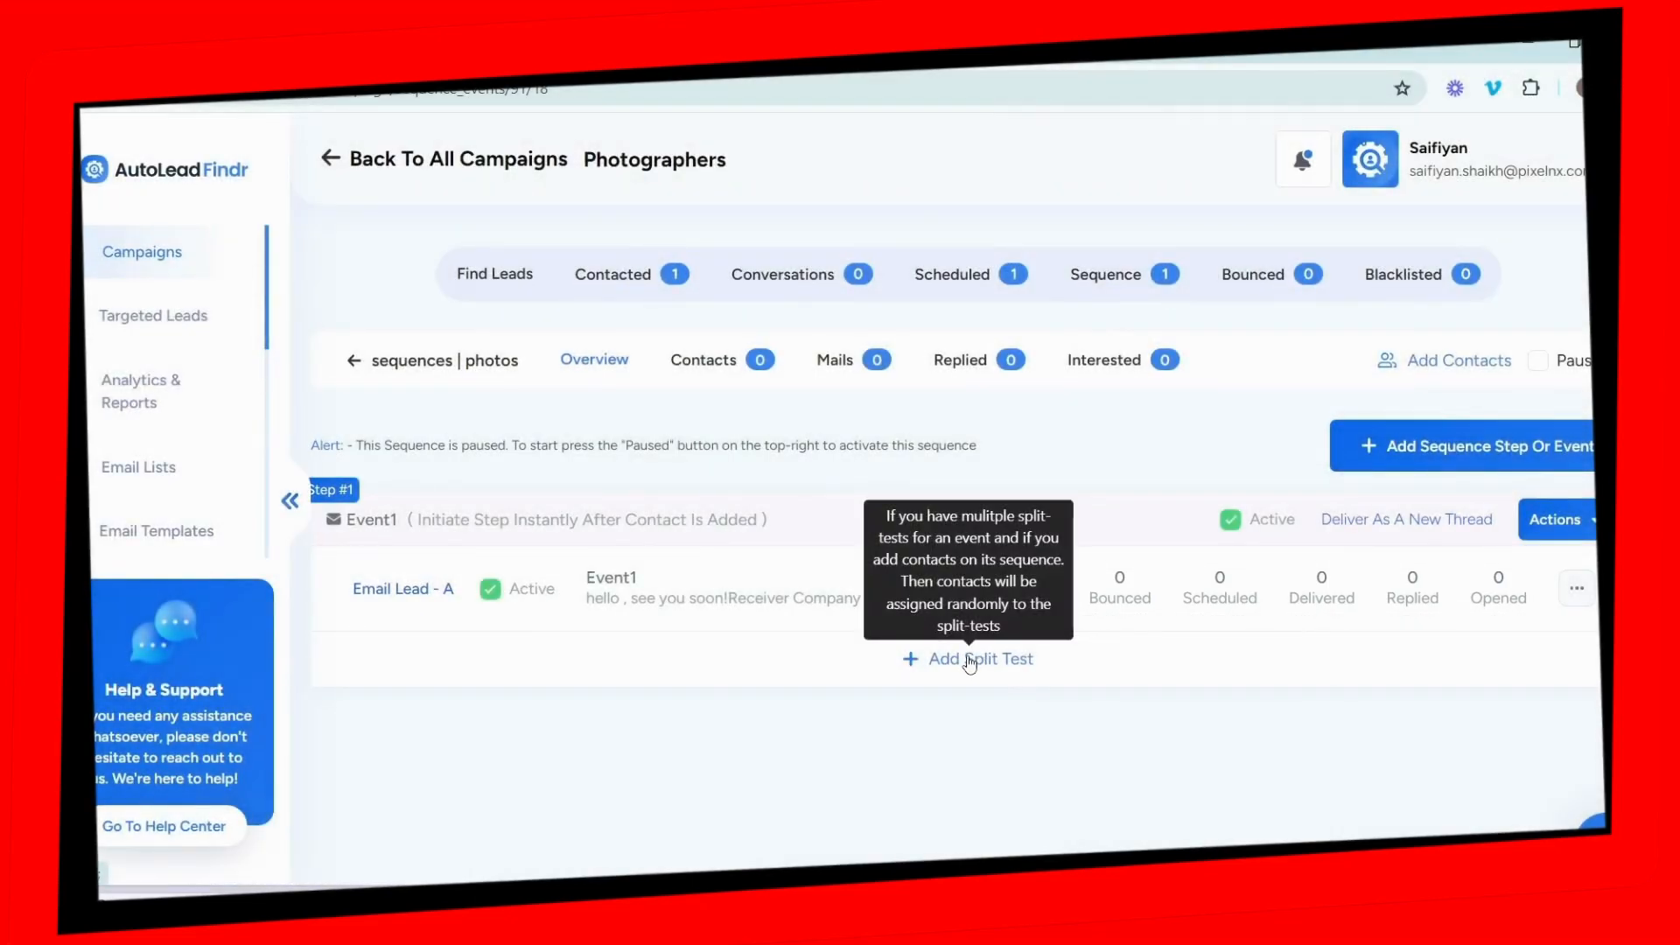
Step: Create a split test for Event1 from the template "Meeting request 1" and activate the photos sequence
click(969, 662)
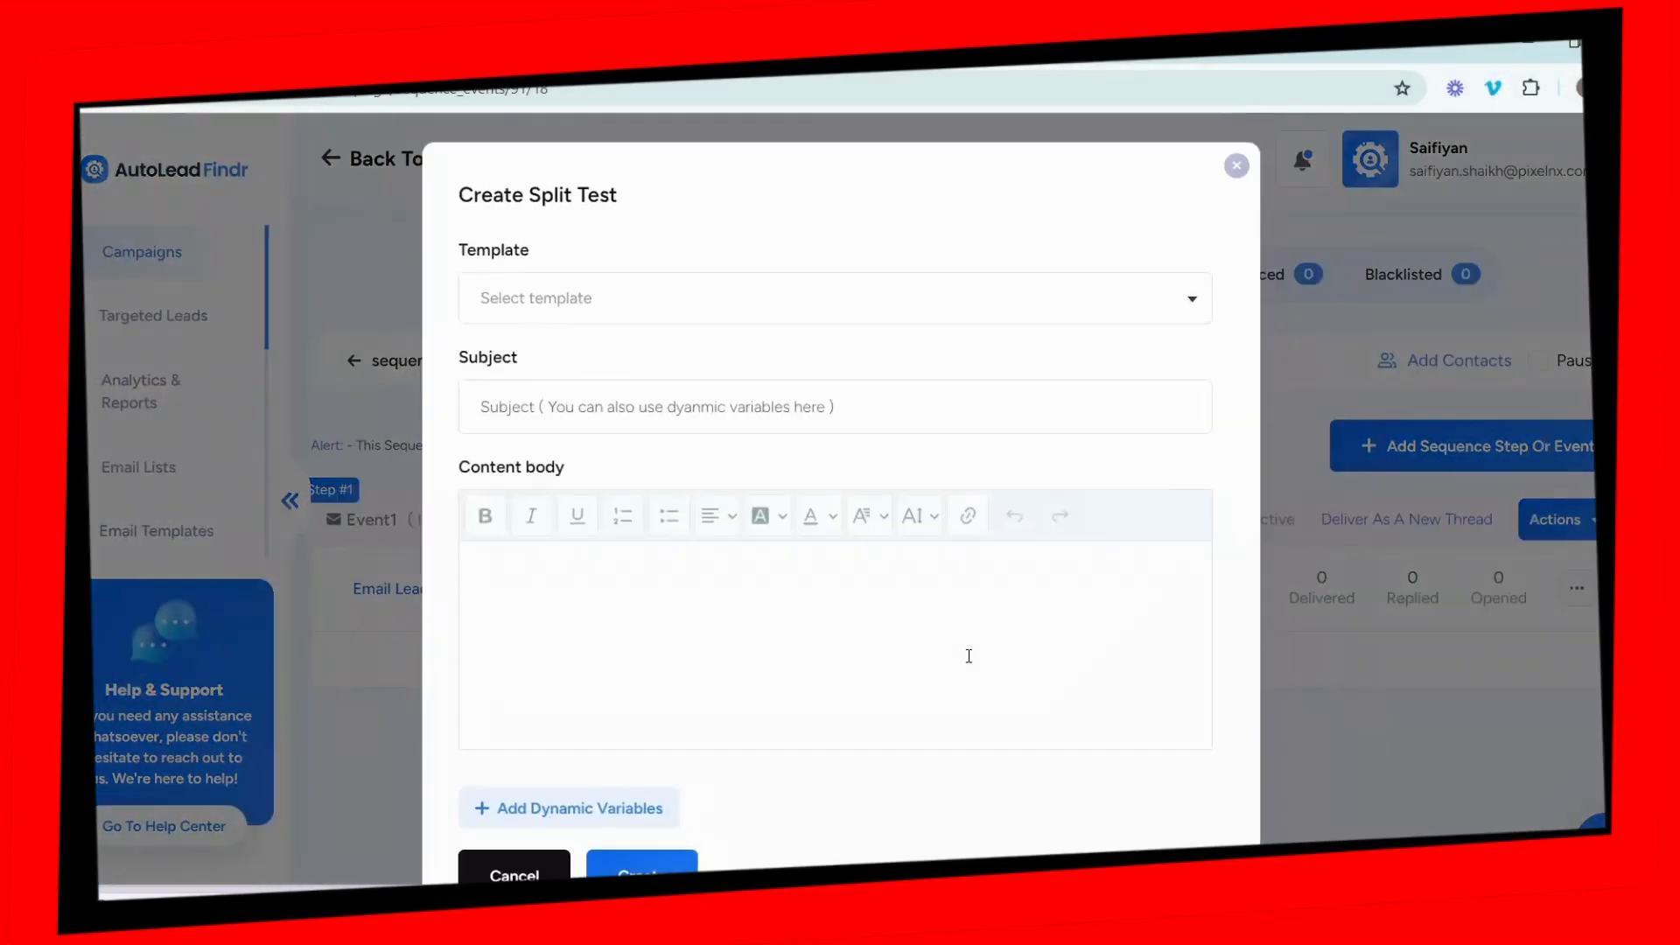
click(730, 305)
click(556, 428)
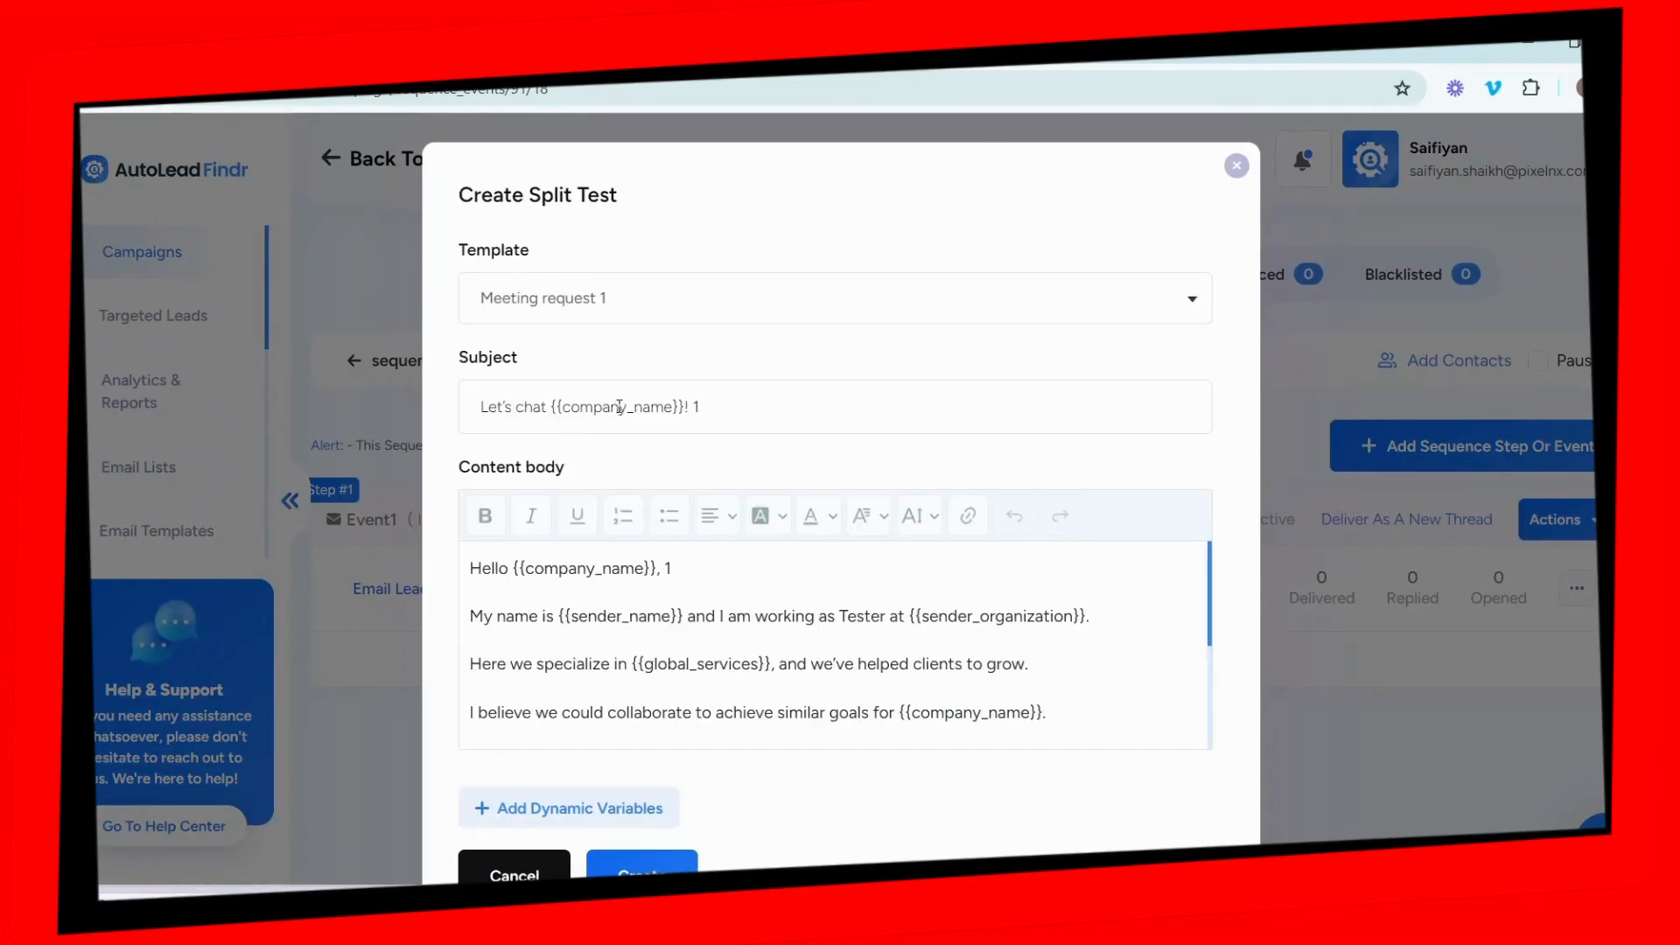
scroll(781, 716, down, 2)
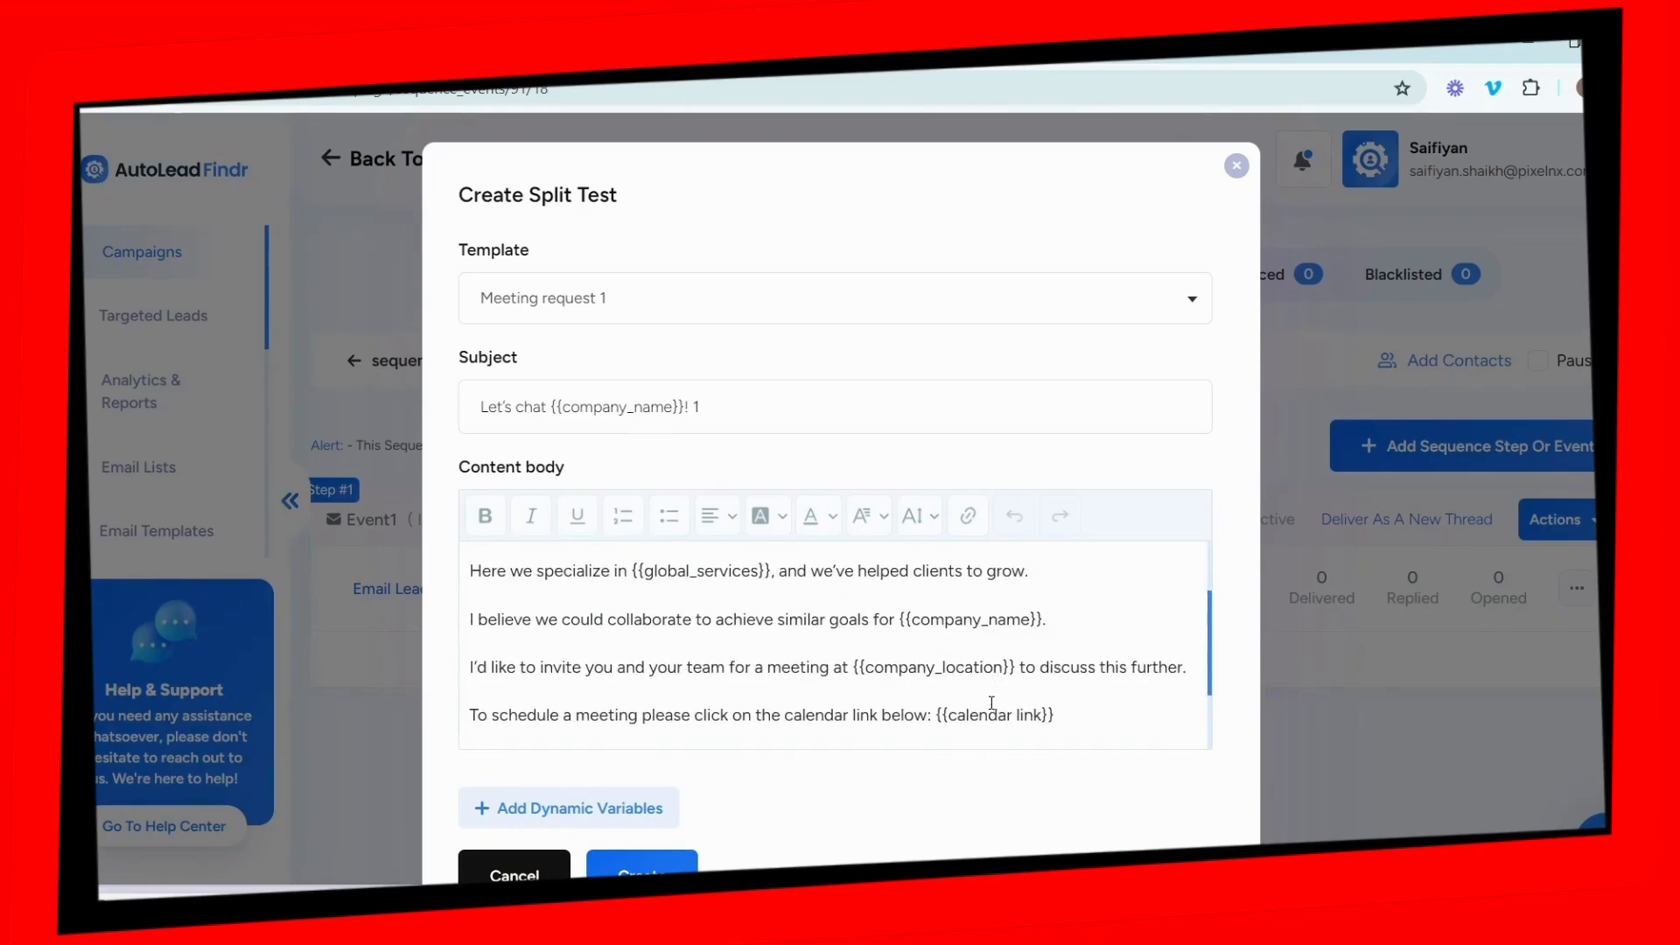
scroll(990, 701, down, 2)
scroll(855, 826, down, 1)
click(617, 797)
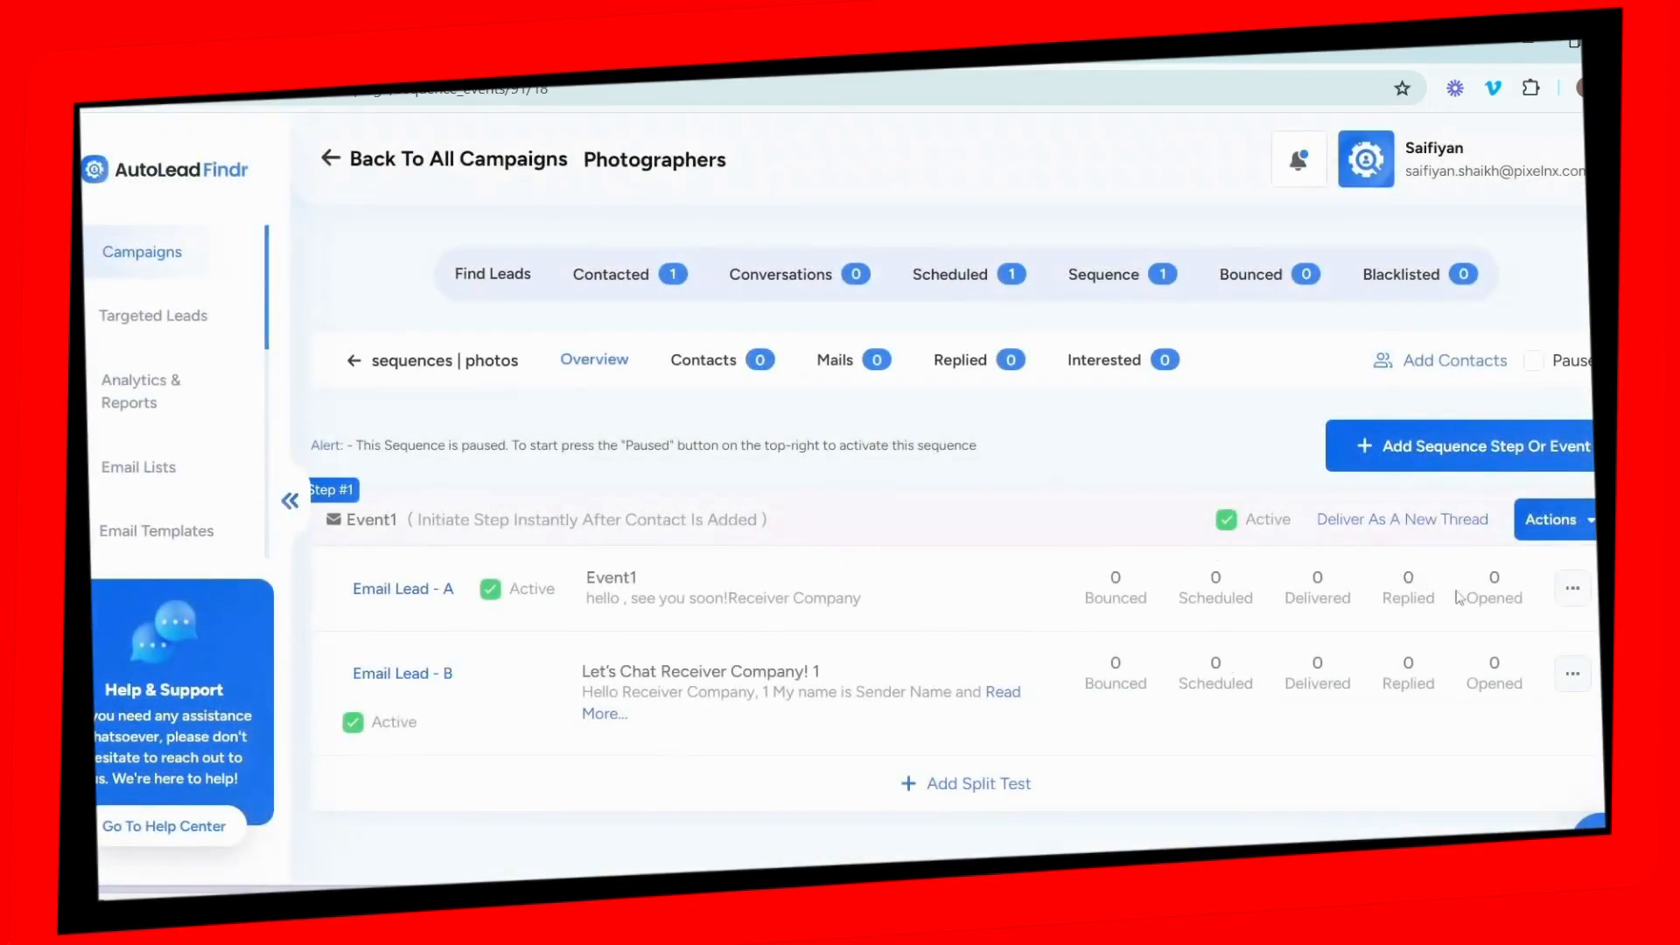
click(1539, 362)
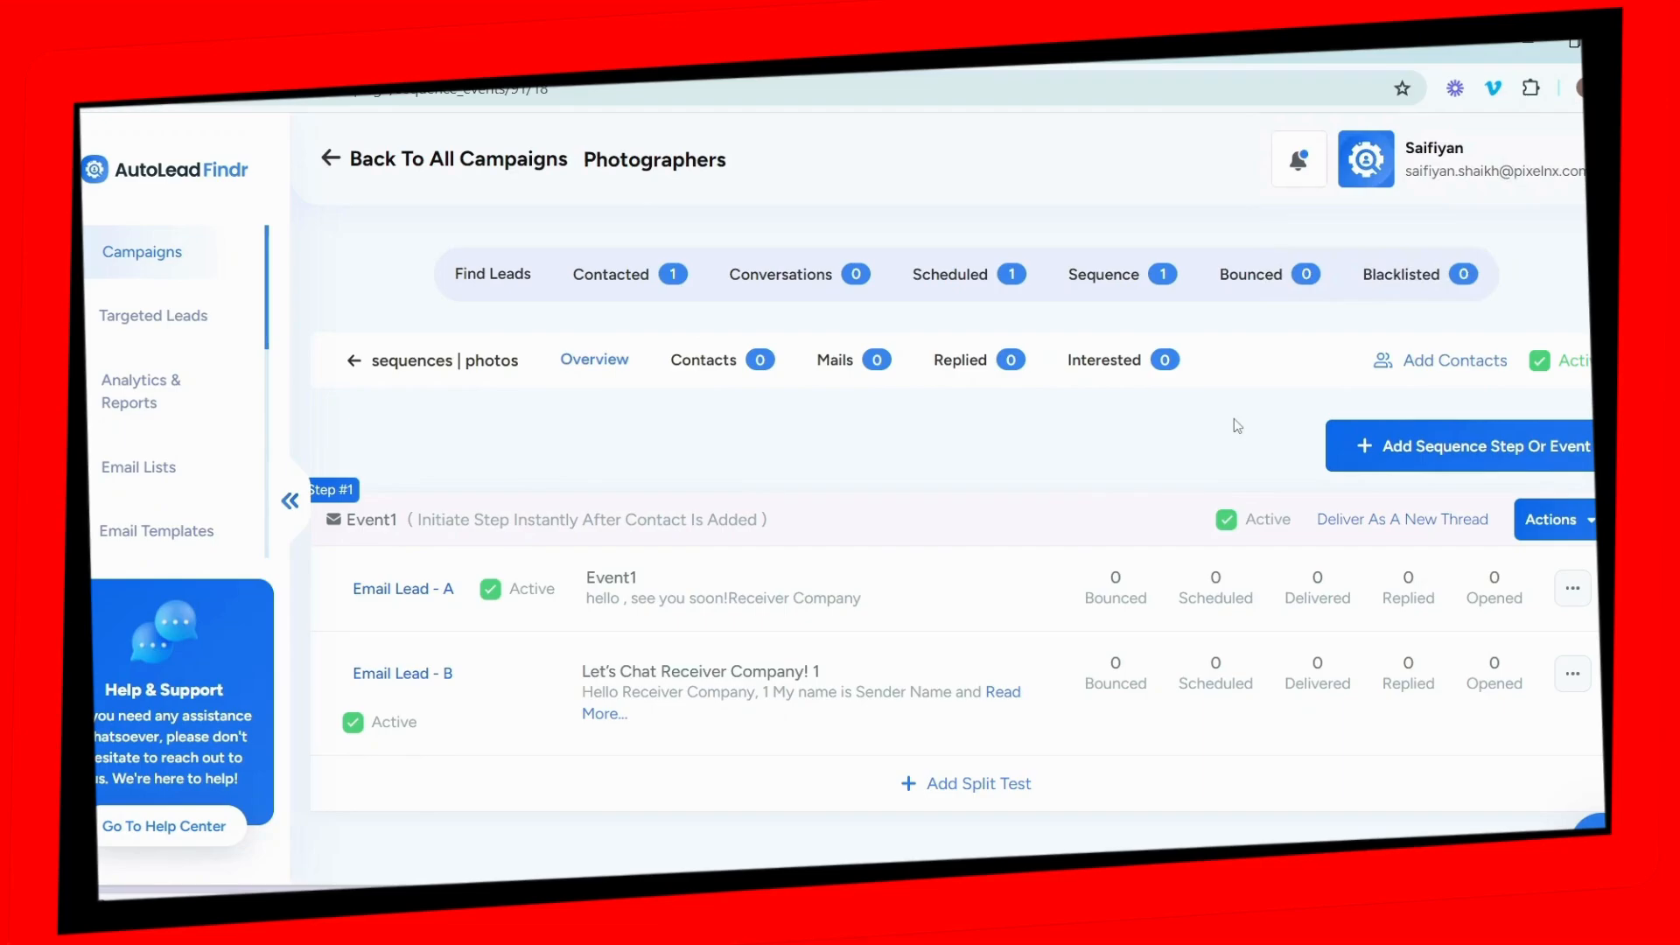
Step: Add the leads NYC Photographers, The Martin Crew Photography LLC and VoidCodersTM to the "photos" sequence
click(1410, 362)
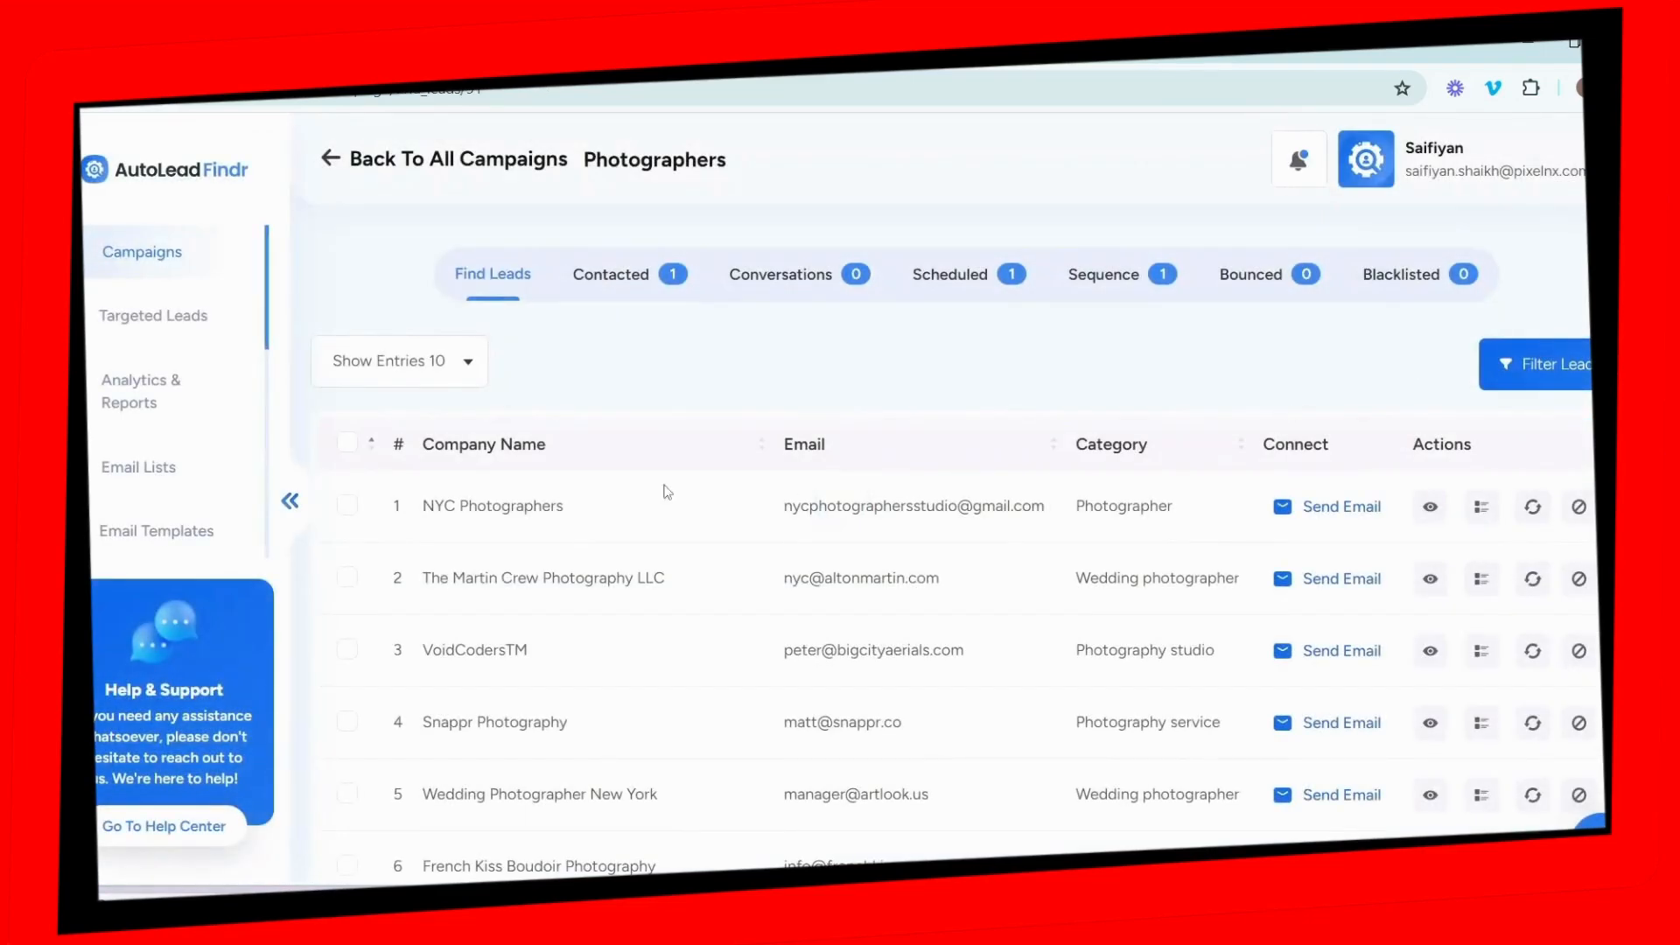
click(348, 507)
click(348, 578)
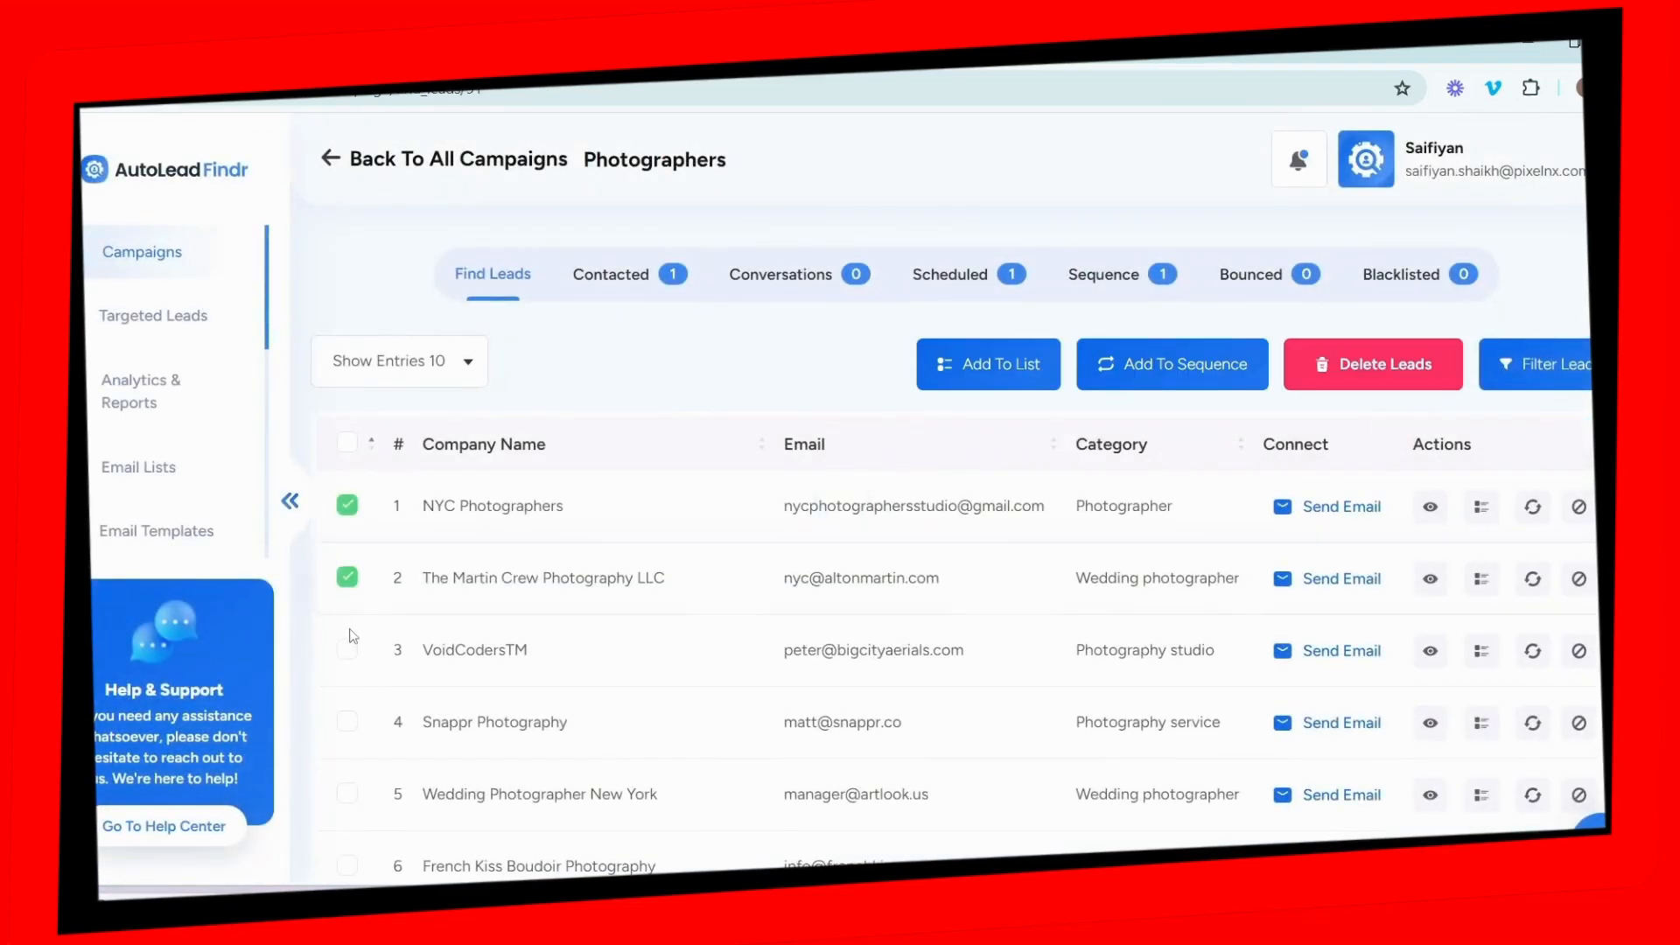
click(347, 649)
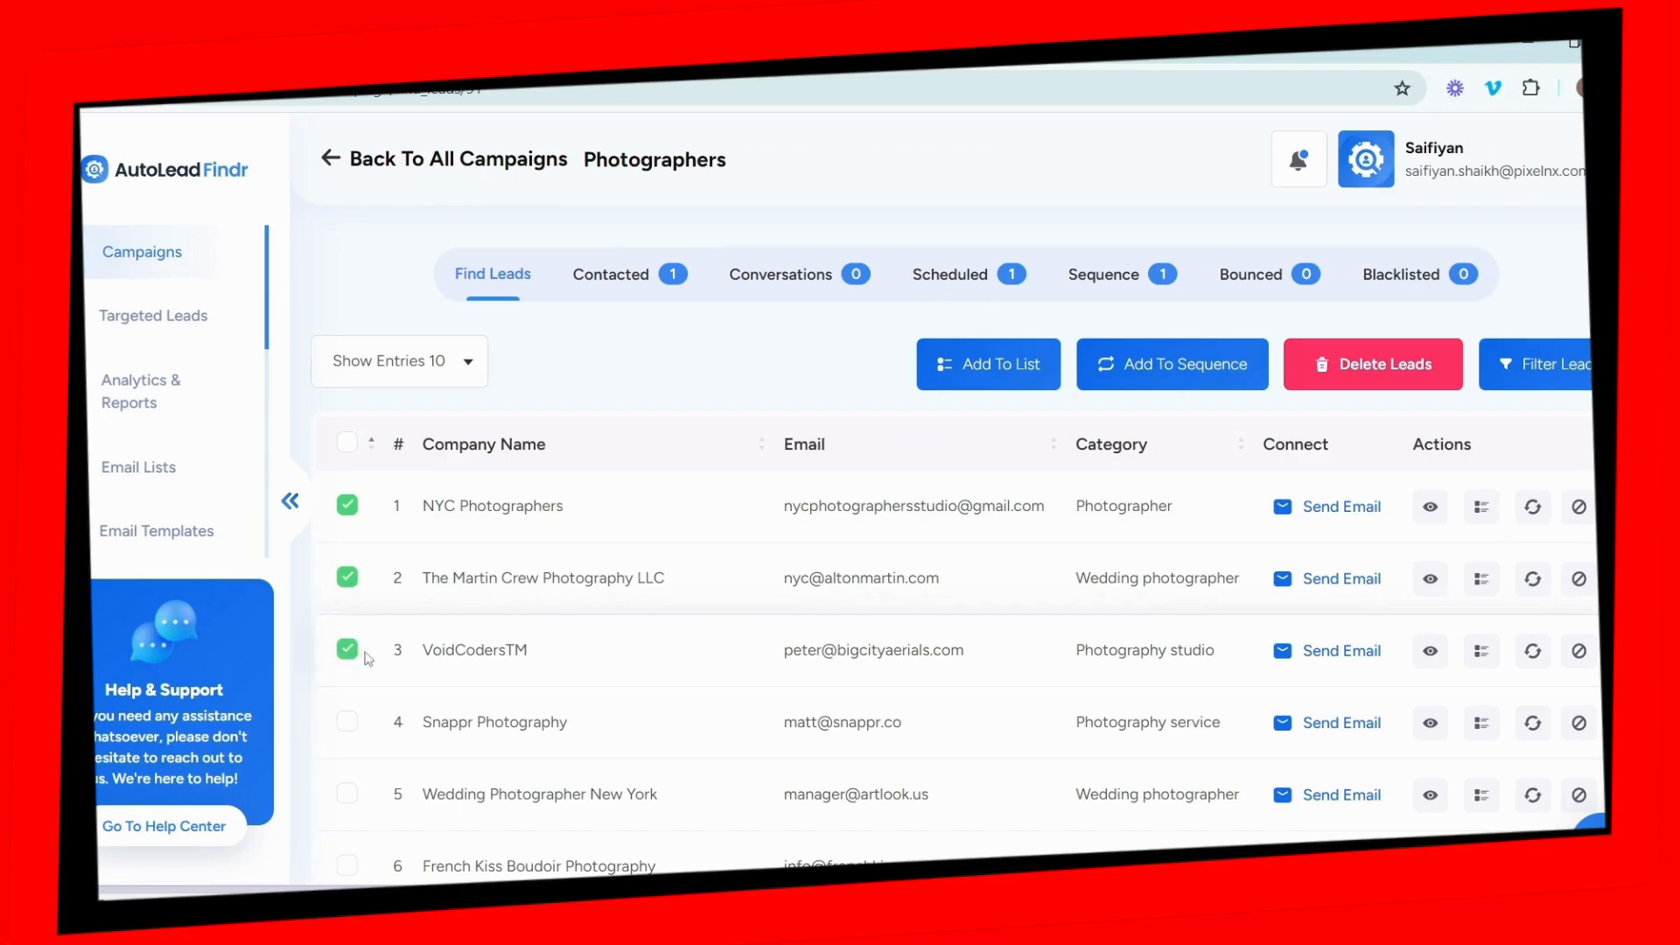
click(1139, 363)
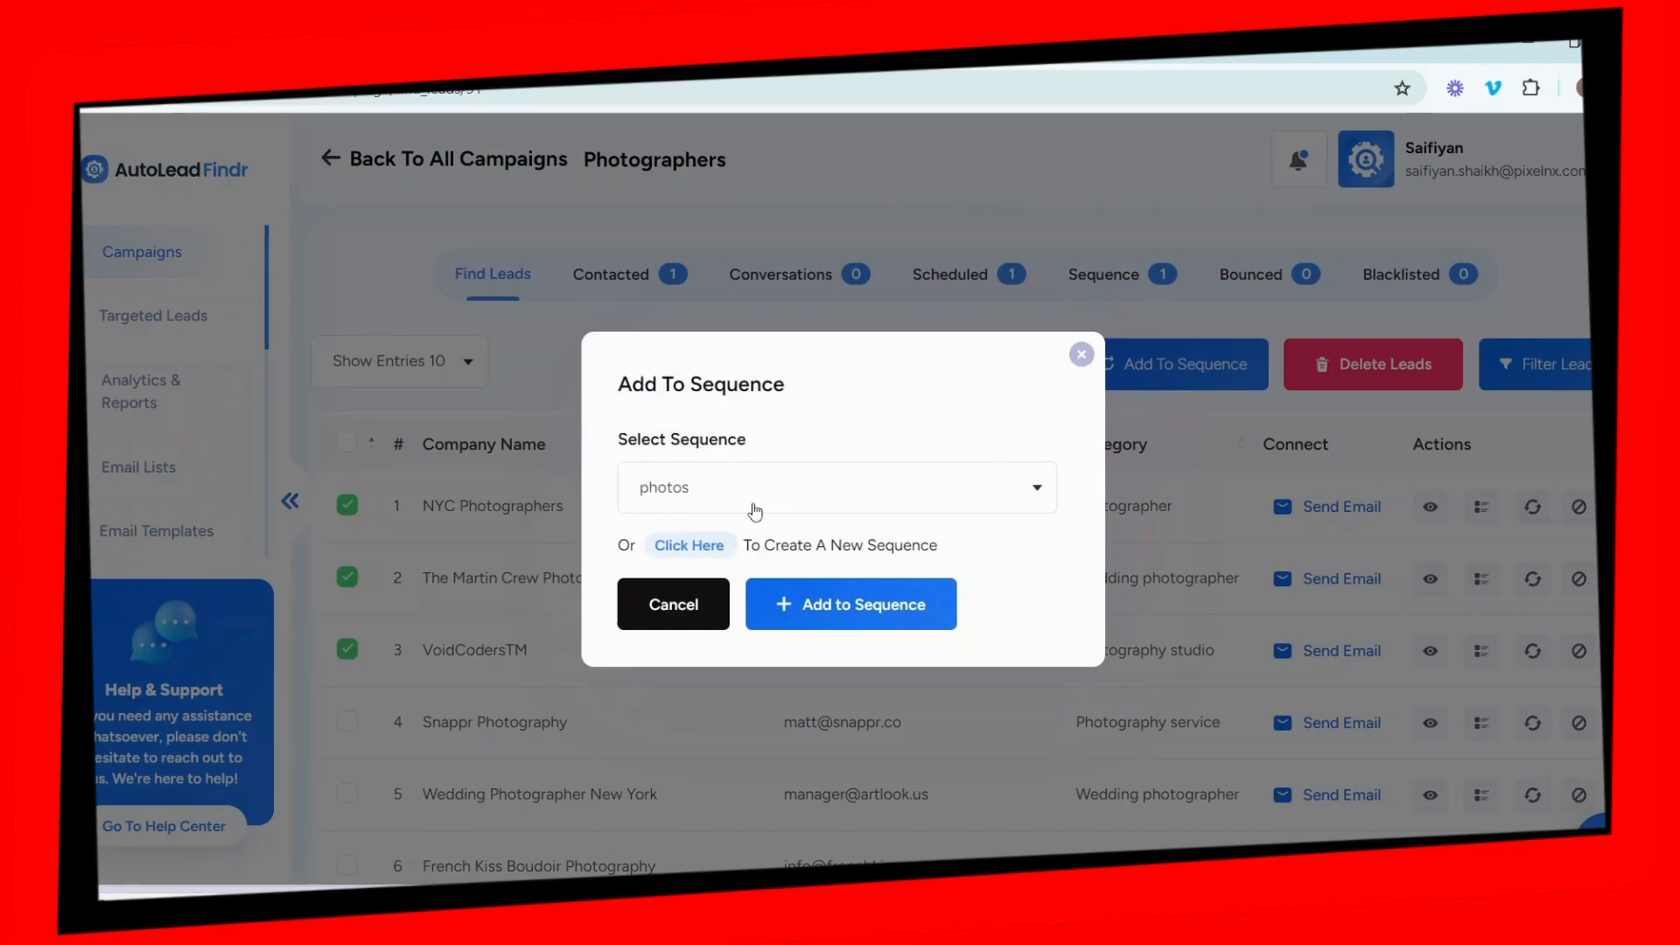
click(756, 512)
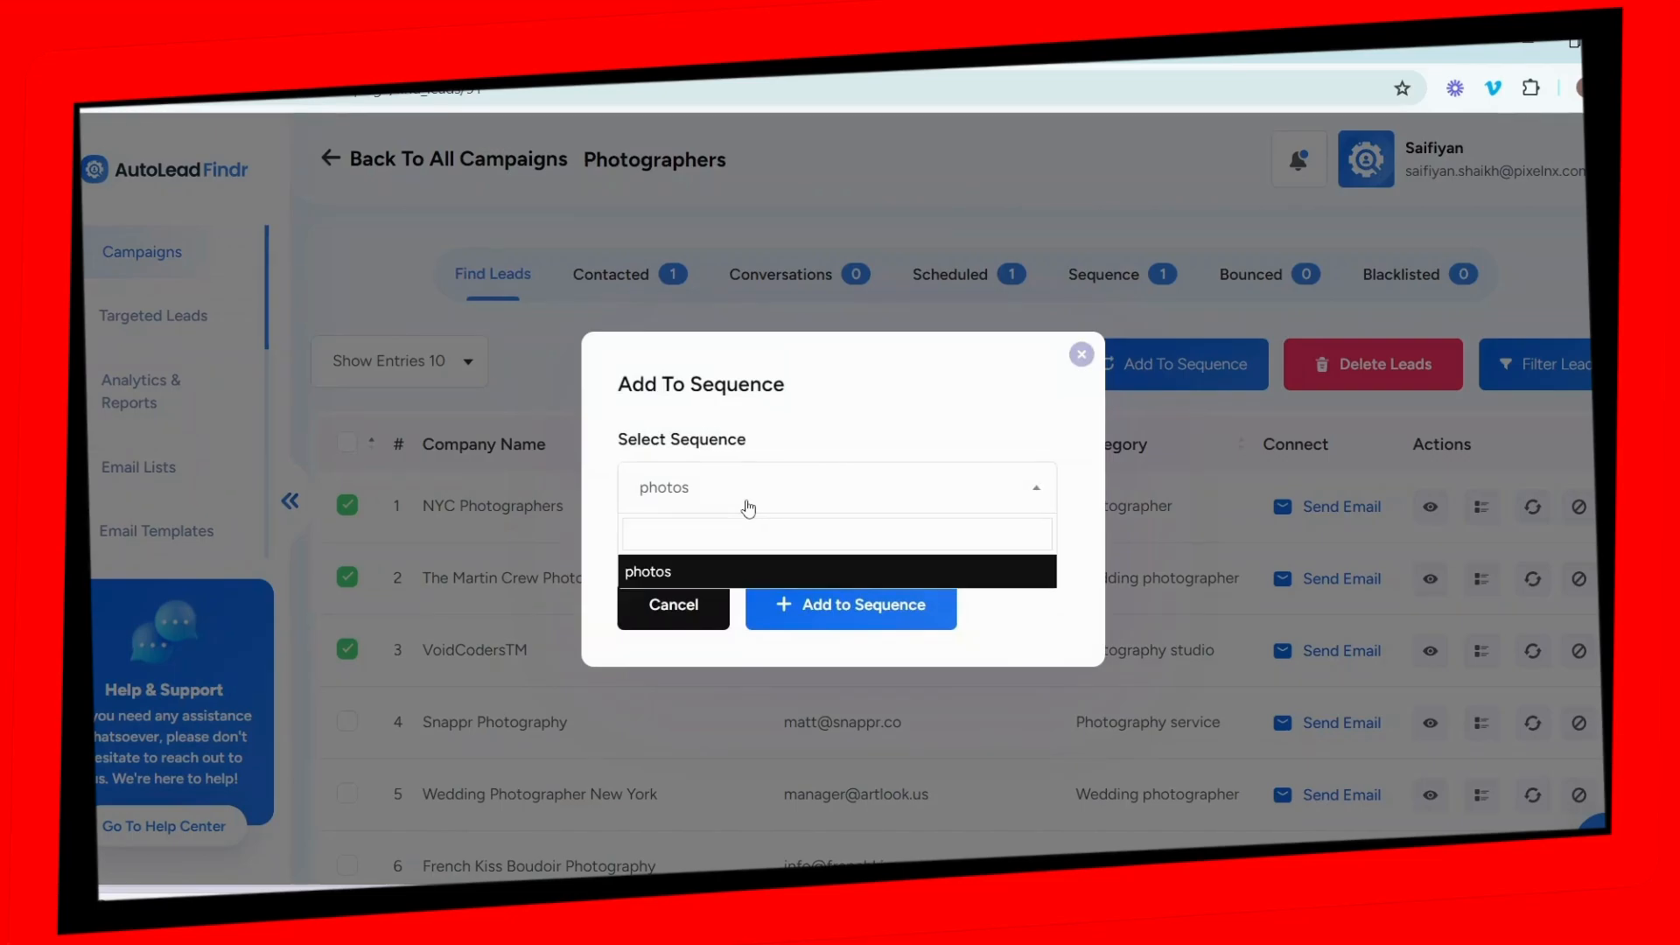
click(673, 573)
click(833, 617)
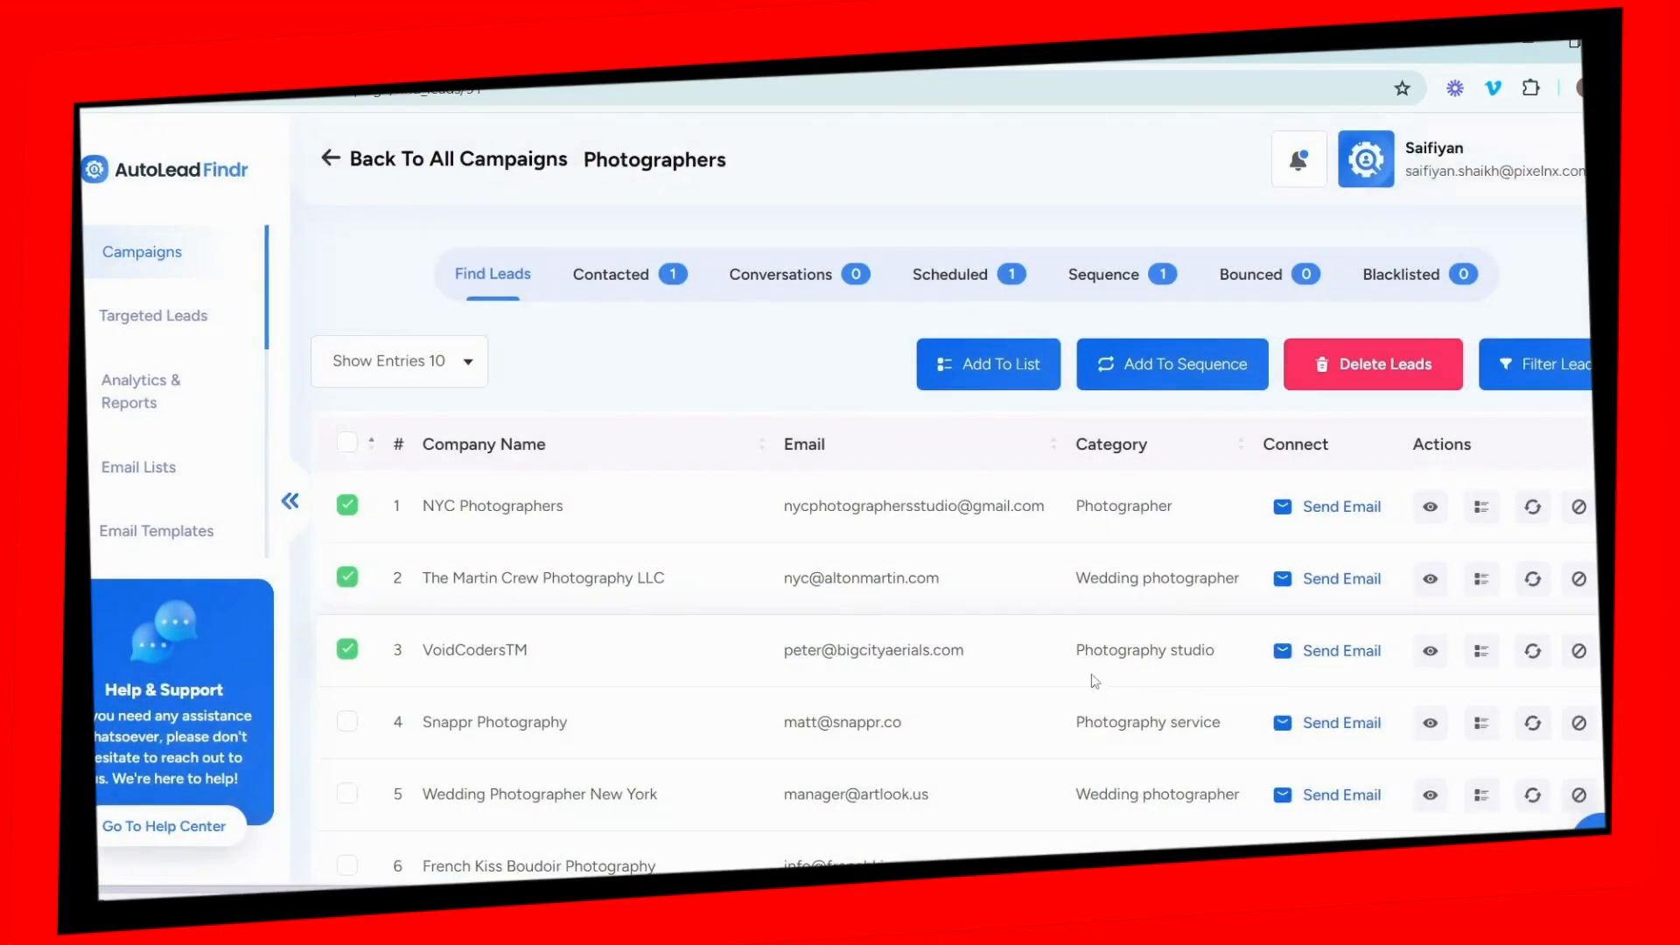
Step: Open the photos sequence's overview from the campaign's sequence list to check its contacts and scheduled emails
click(1115, 280)
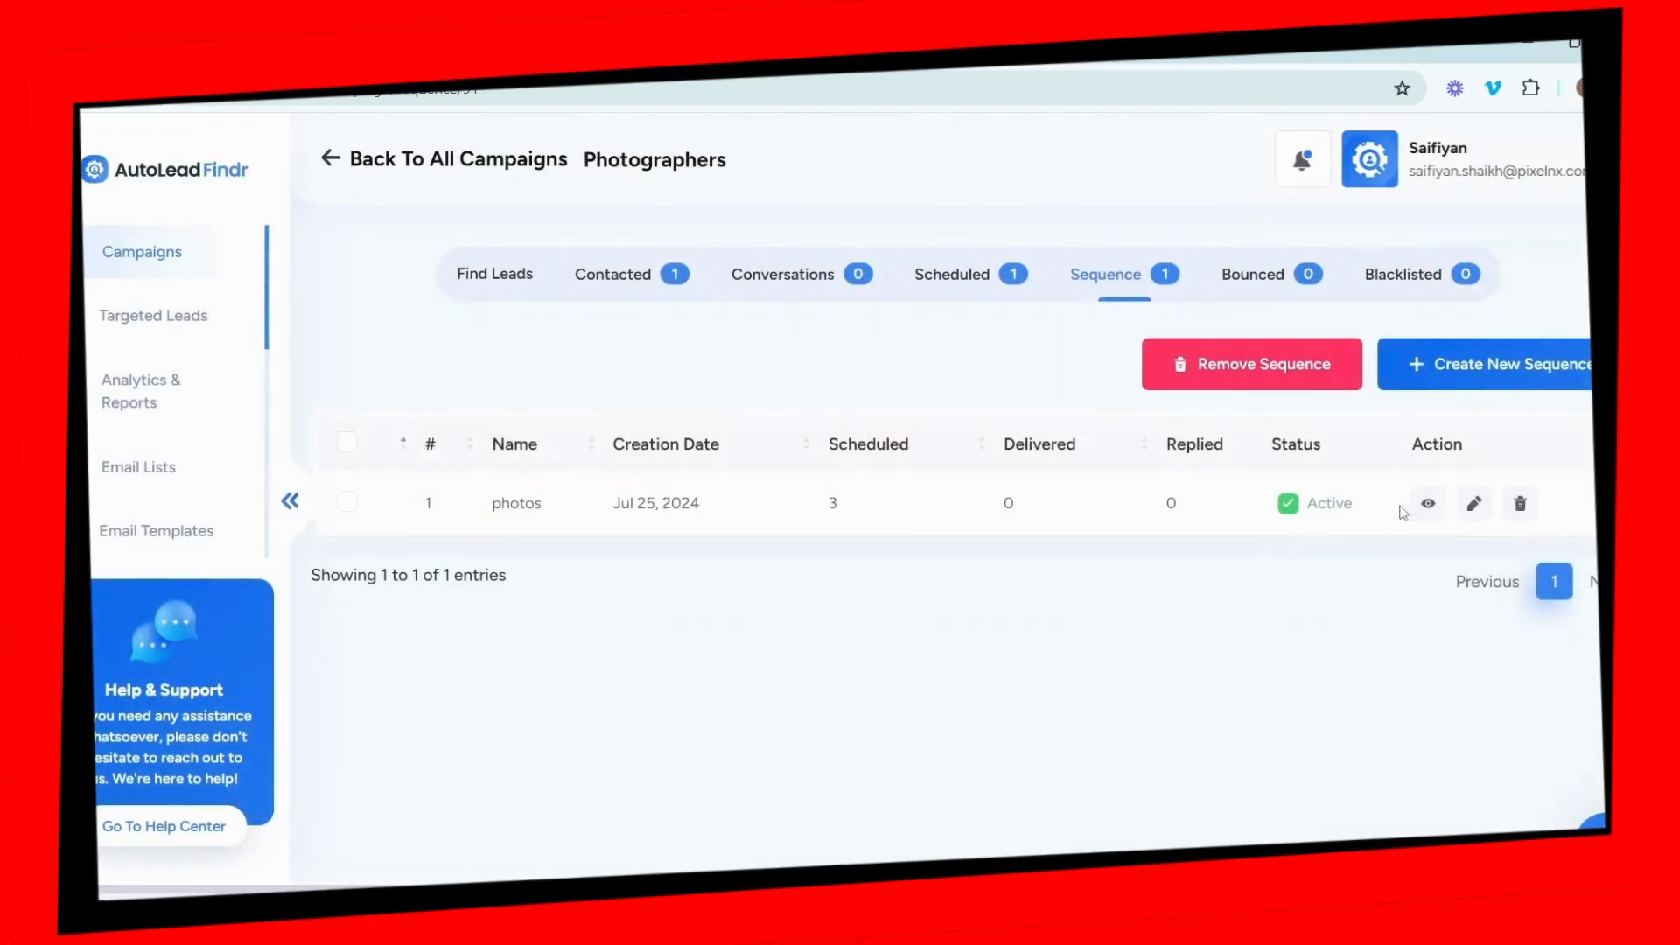
click(1432, 514)
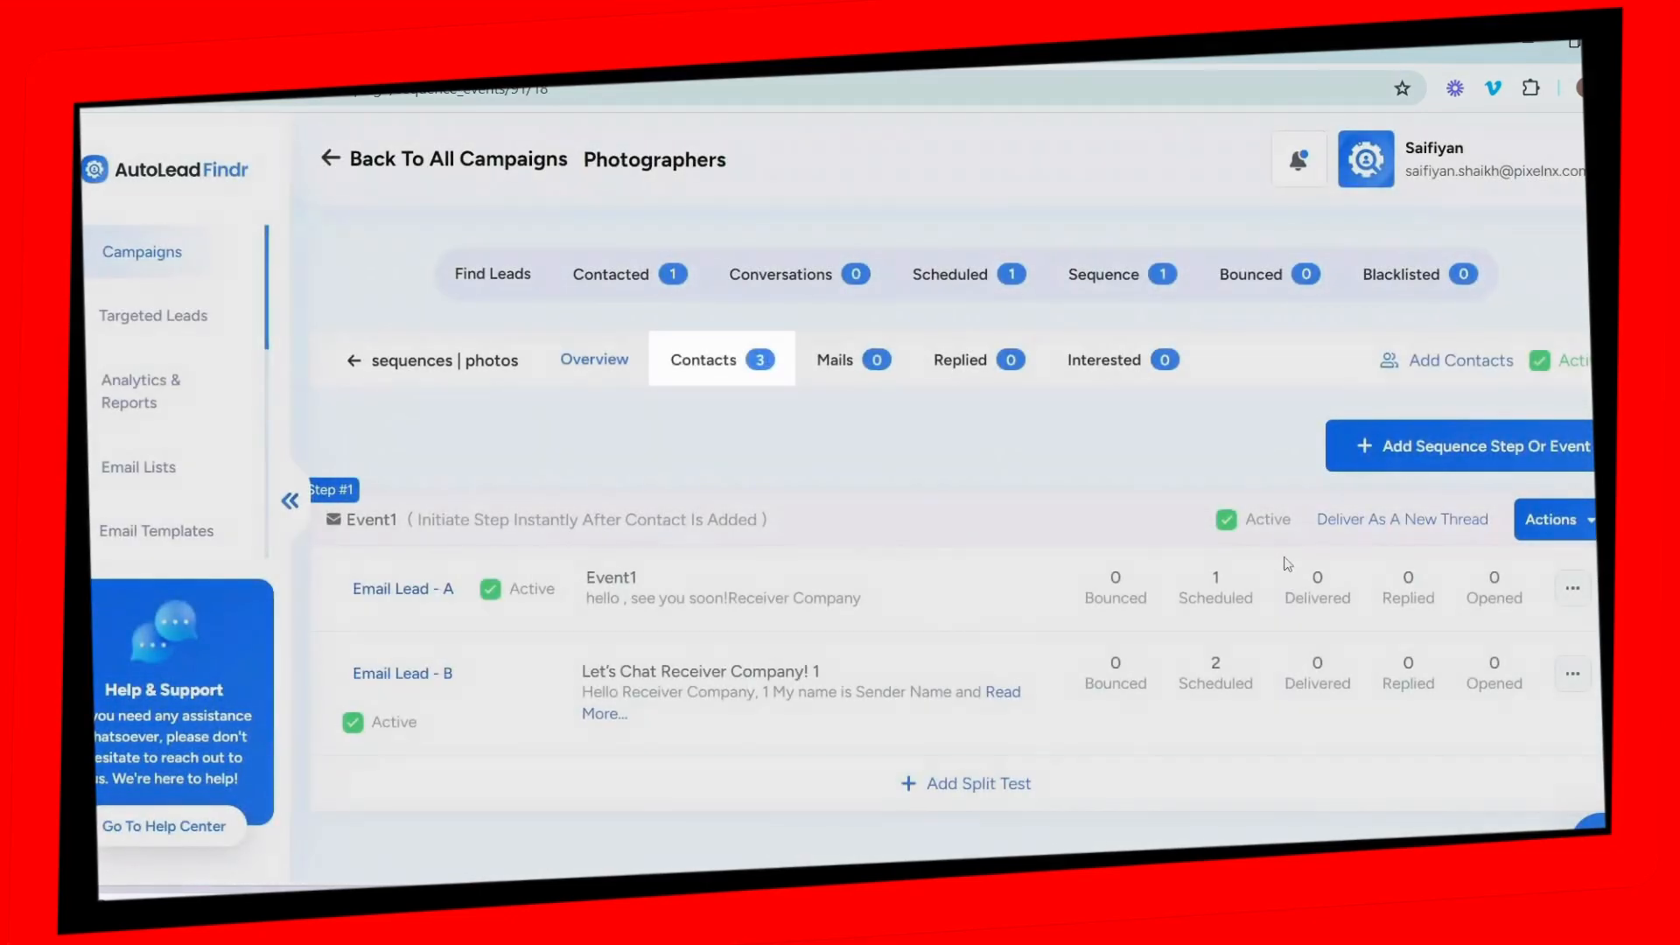